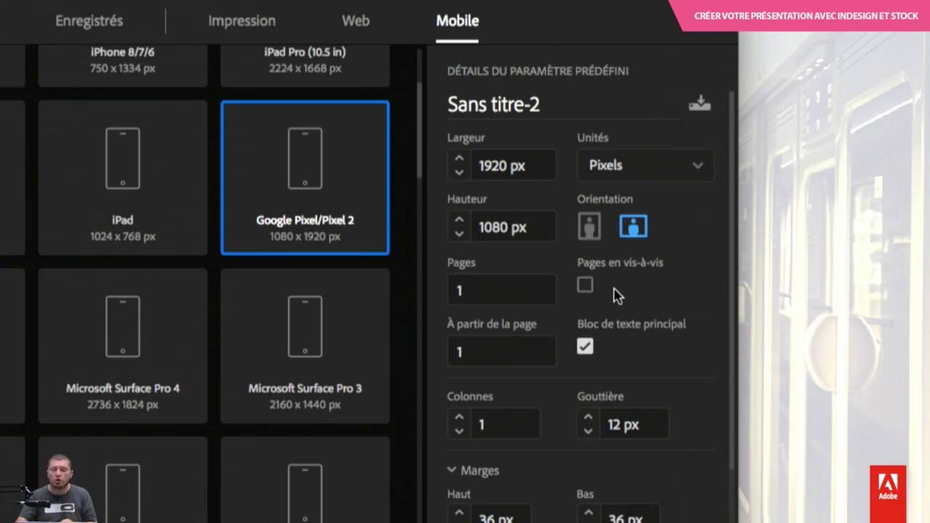
Step: Turn off the primary text frame for the new document and set the column gutter to 36 px
left_click(585, 346)
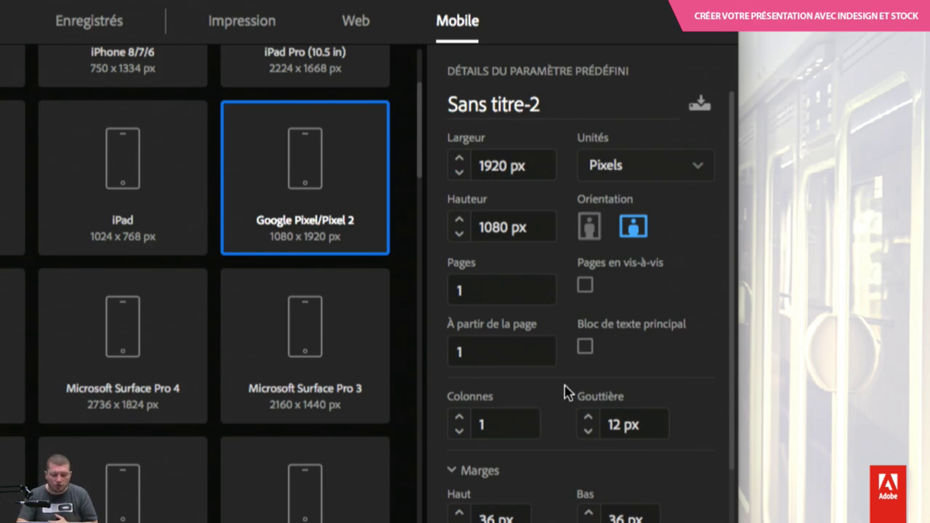
scroll(567, 393, "down", 3)
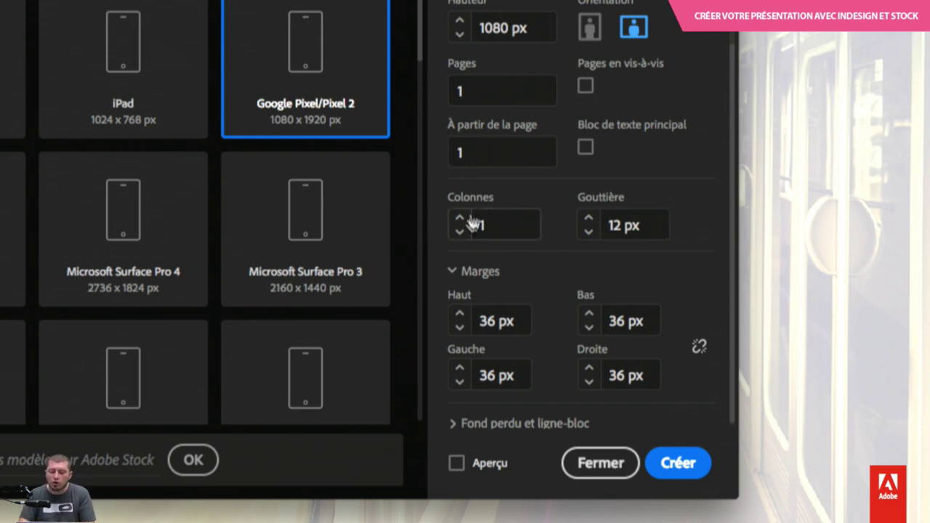
left_click(614, 226)
type("32 px")
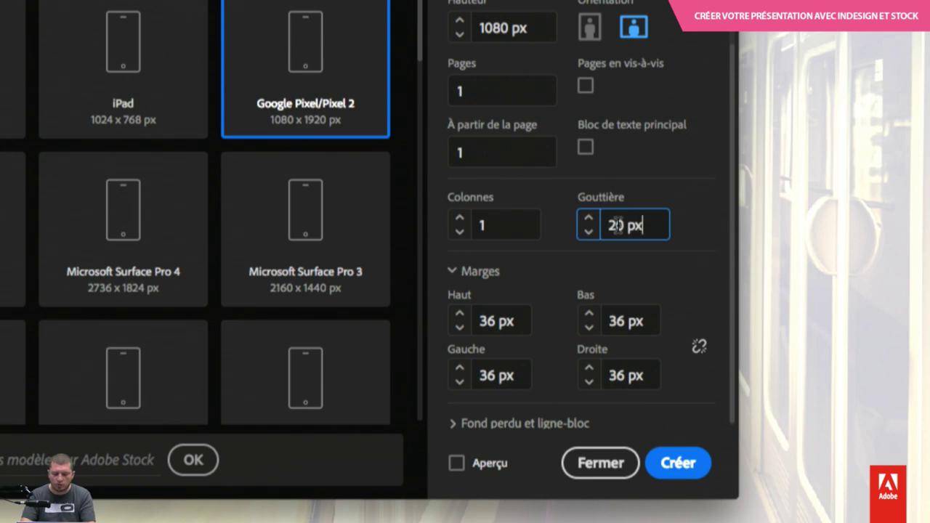
key("Up")
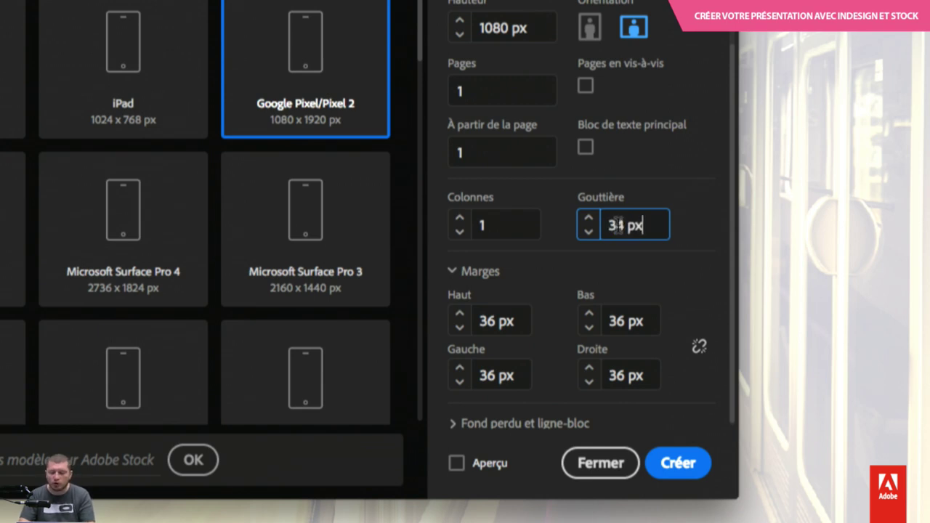
key("Up")
key("Down")
key("Up")
key("Up")
key("Up")
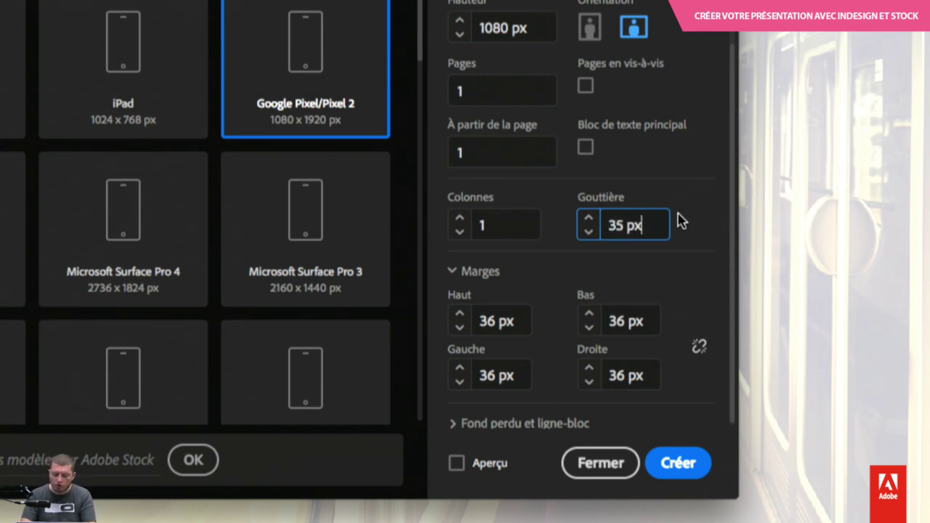
Step: Set the new document to 6 columns and turn on the preview of its layout
left_click(459, 218)
left_click(459, 219)
left_click(459, 218)
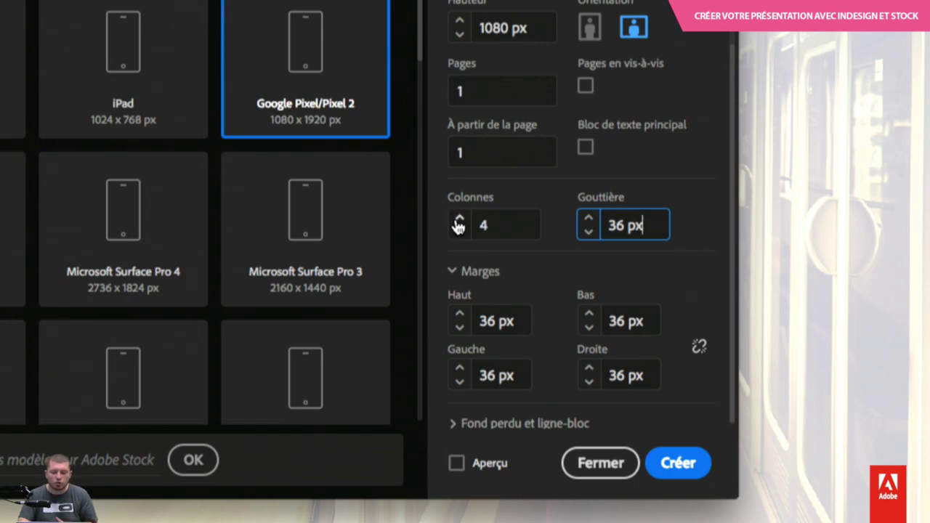
left_click(500, 226)
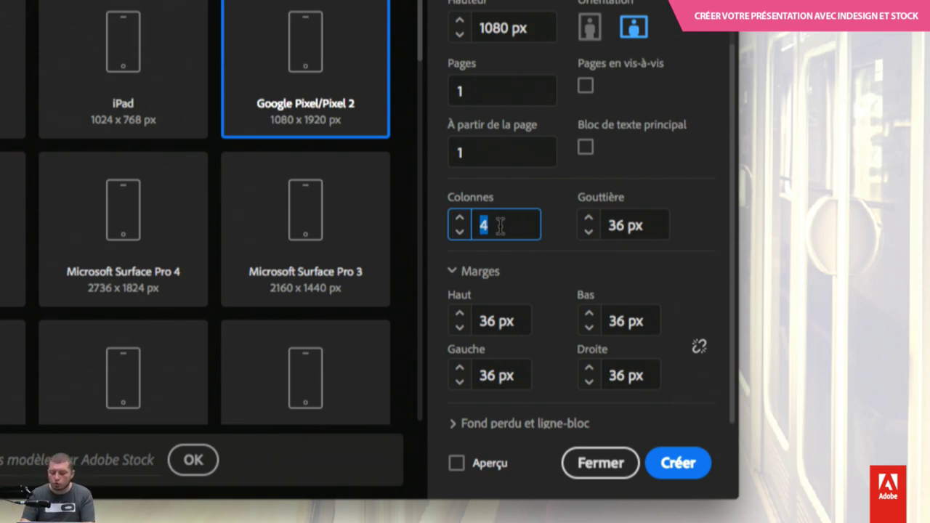
type("6")
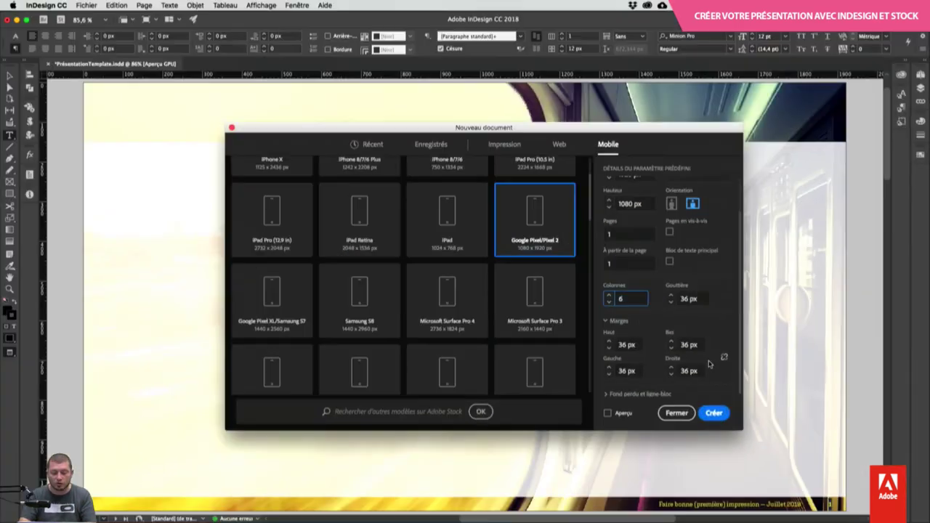
left_click(456, 463)
left_click(610, 414)
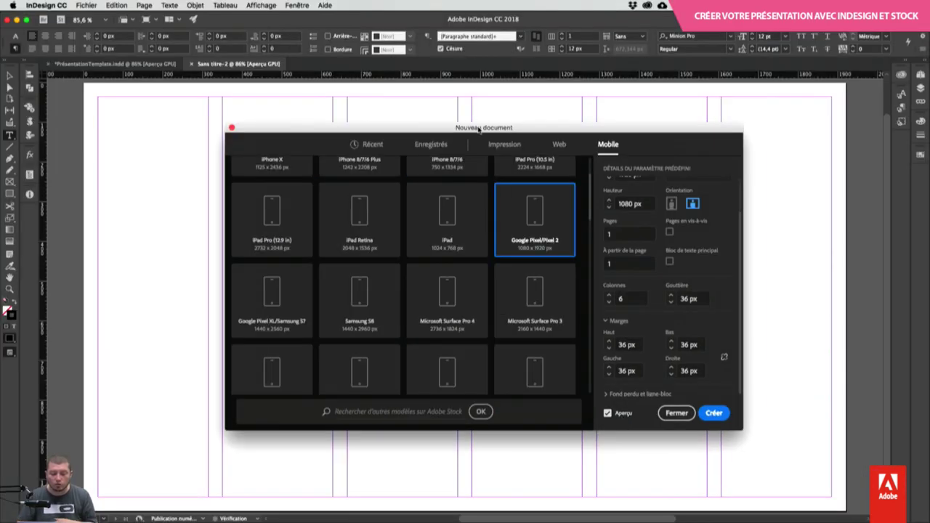
Step: Preview the page layout with 4 columns and set it back to 6 columns
left_click_drag(478, 128, 500, 148)
double_click(654, 319)
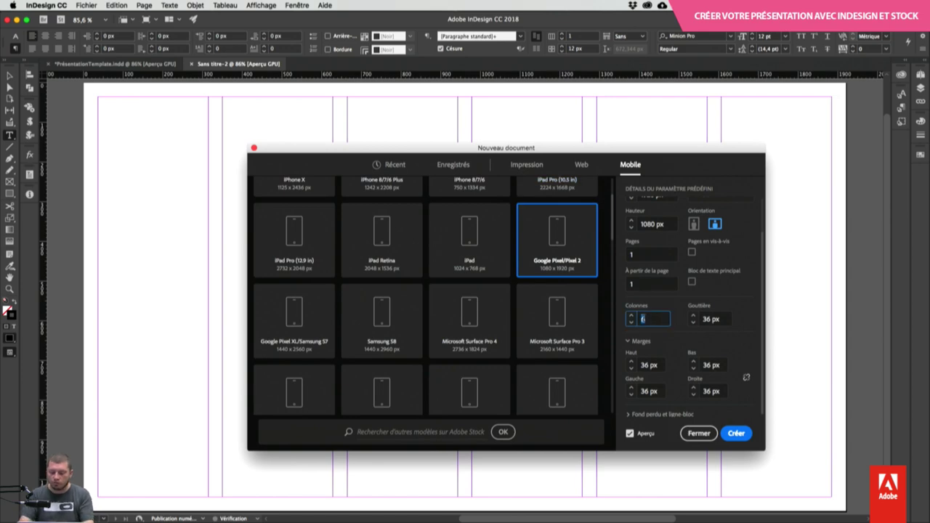
type("4")
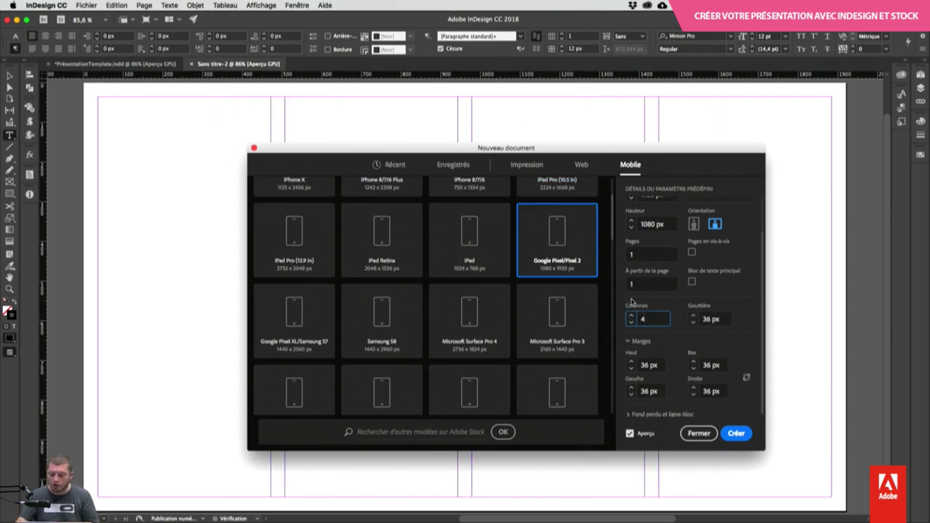
key("Up")
key("Up")
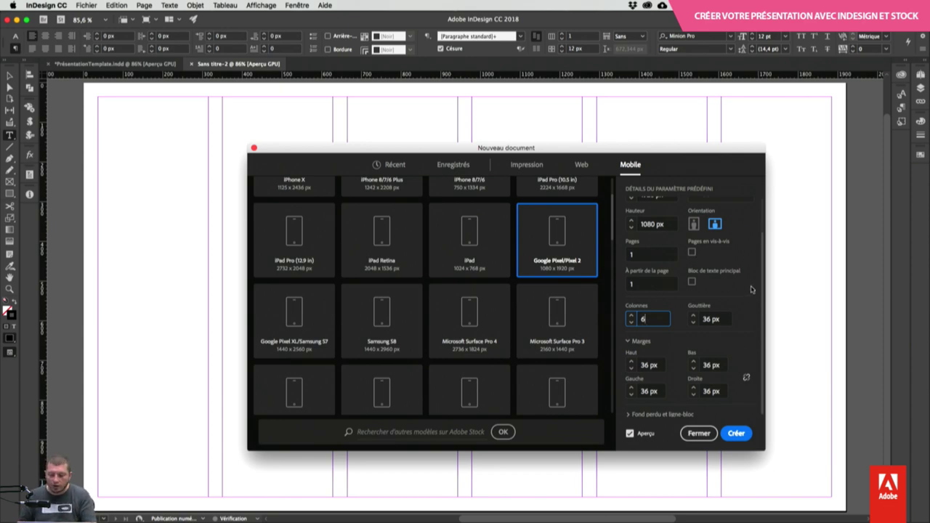
Step: Save the settings as a document preset named PresHD-6Cols-36px and create the document from it
scroll(753, 289, "up", 3)
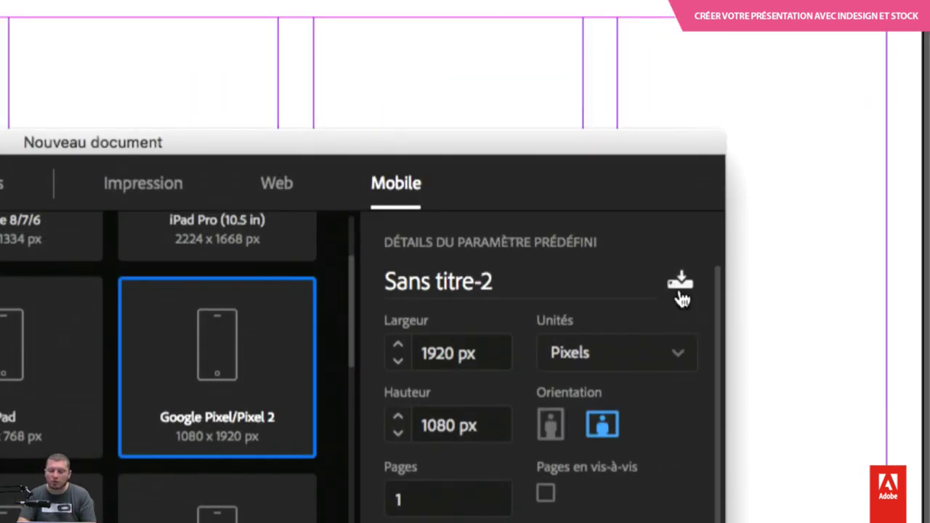
left_click(681, 287)
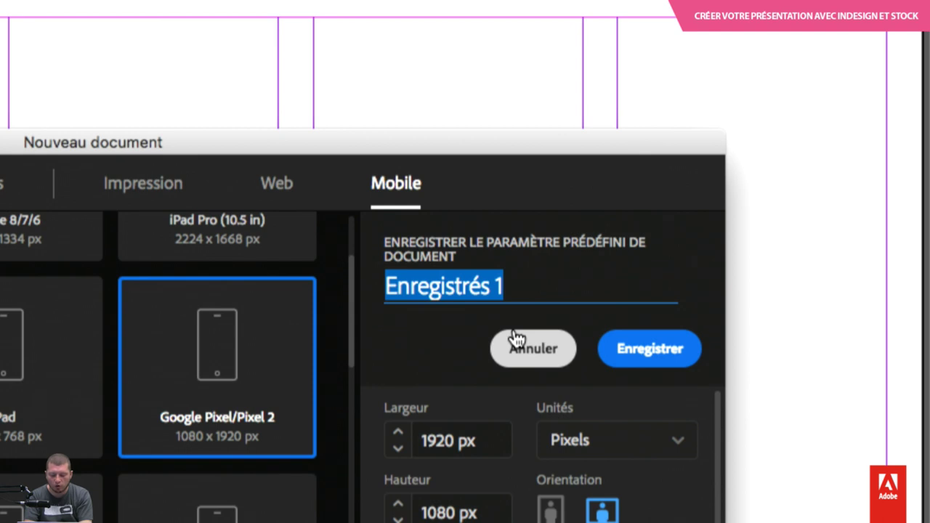
type("PresH")
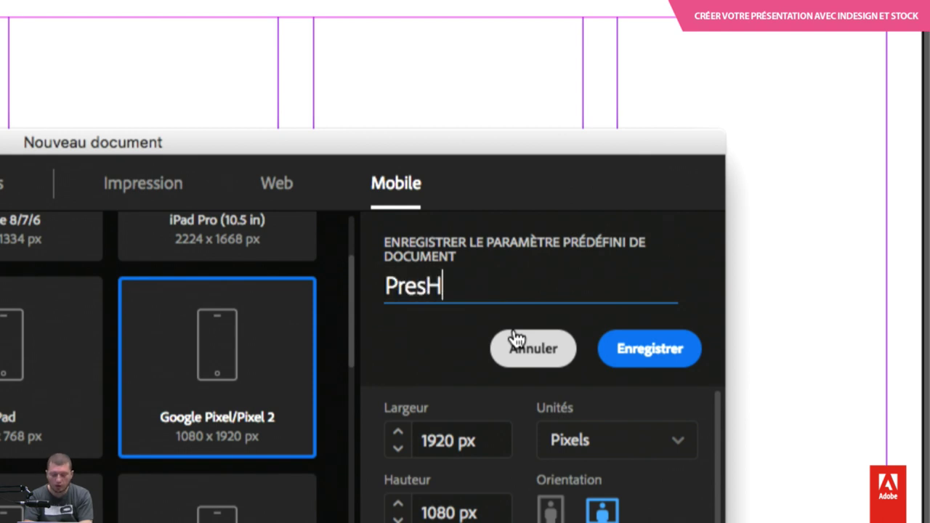
type("D-6")
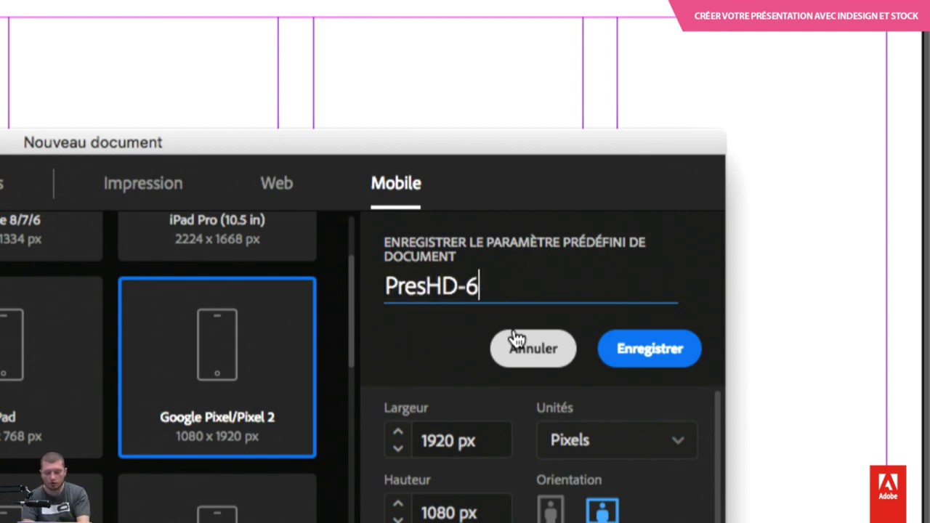
type("Cols")
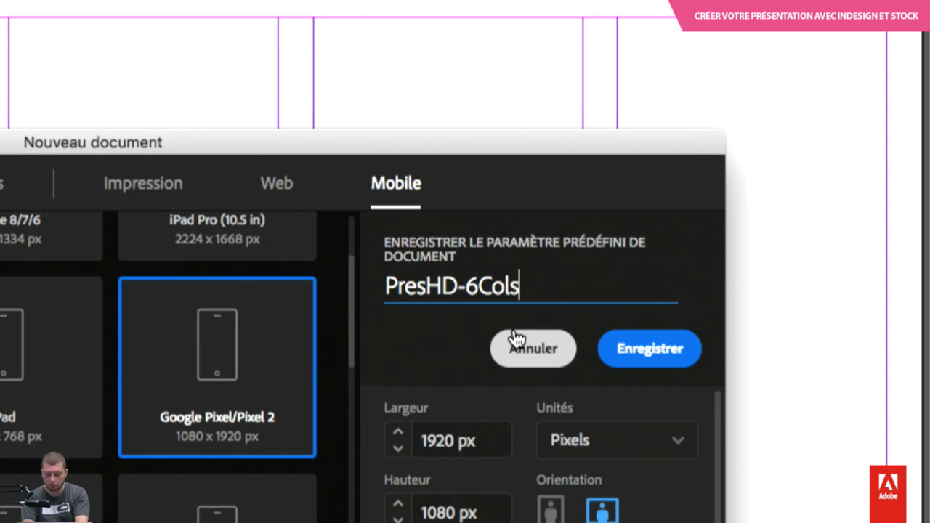
type("-36px")
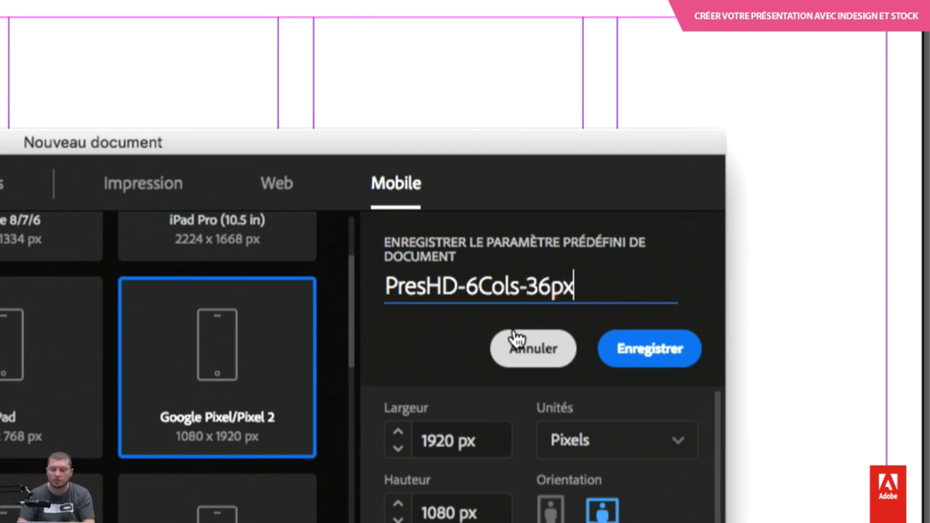
left_click(649, 349)
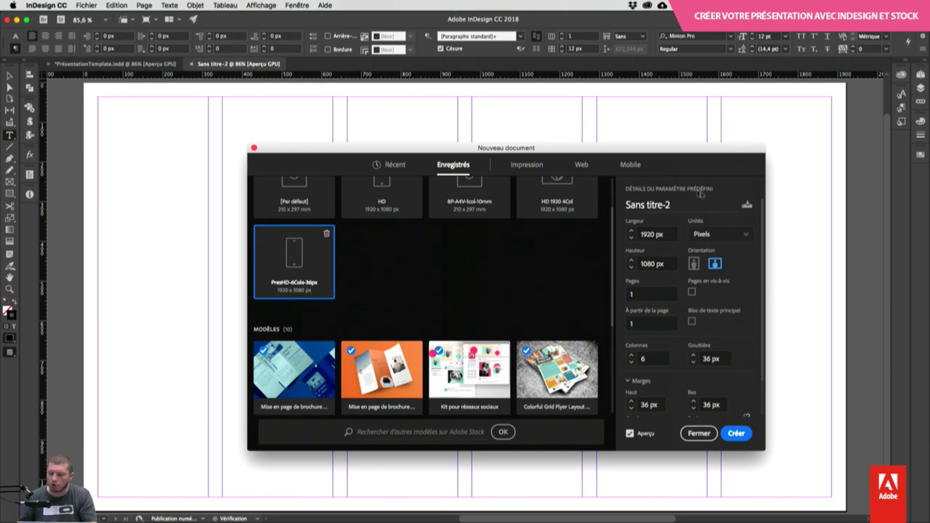
left_click(741, 436)
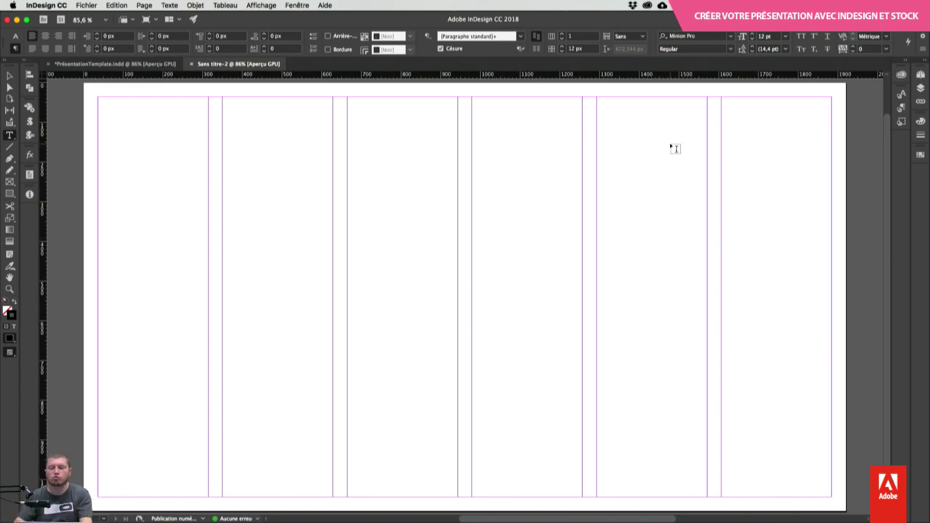
Step: Expand the docked panels and collapse the swatches to give the page thumbnails more room
key("super+minus")
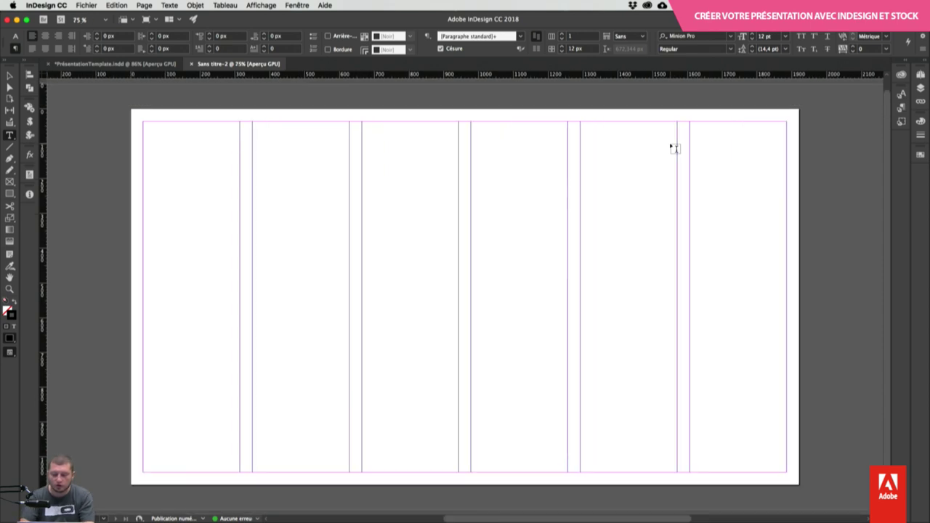
left_click(924, 64)
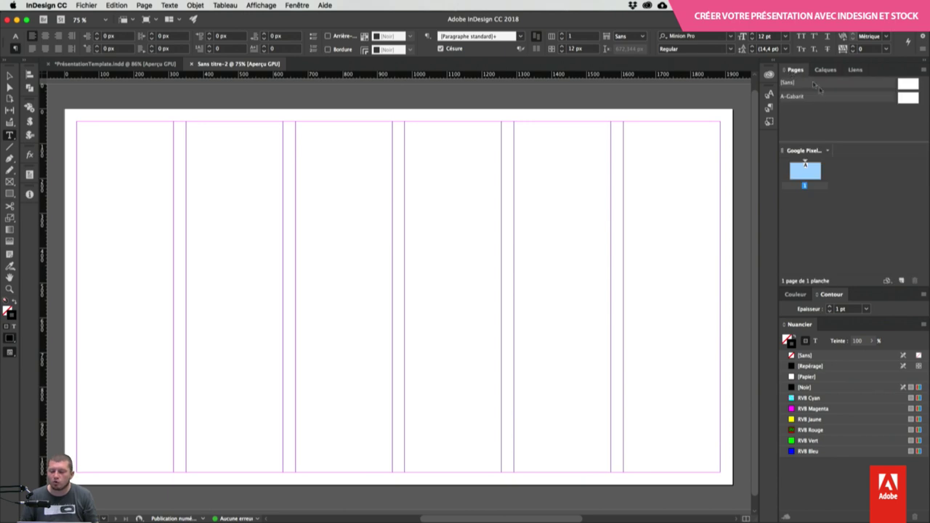
double_click(802, 325)
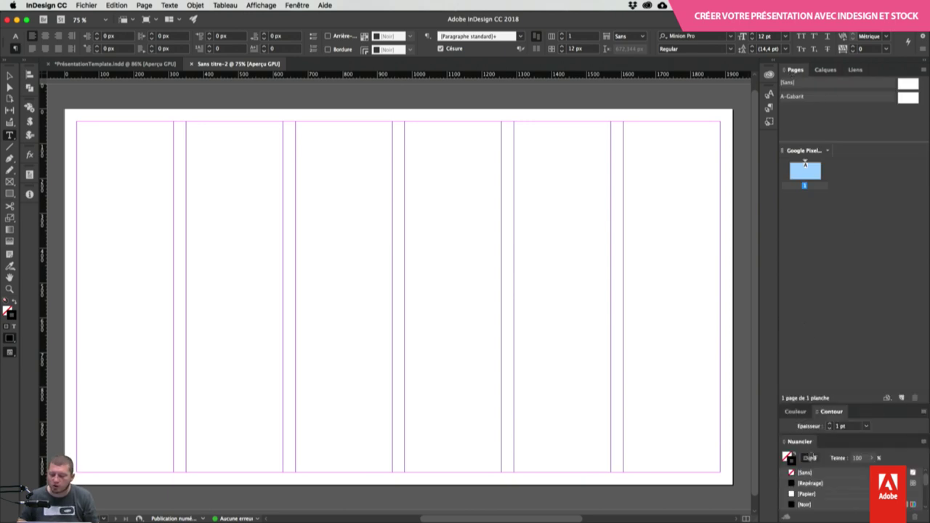
double_click(807, 441)
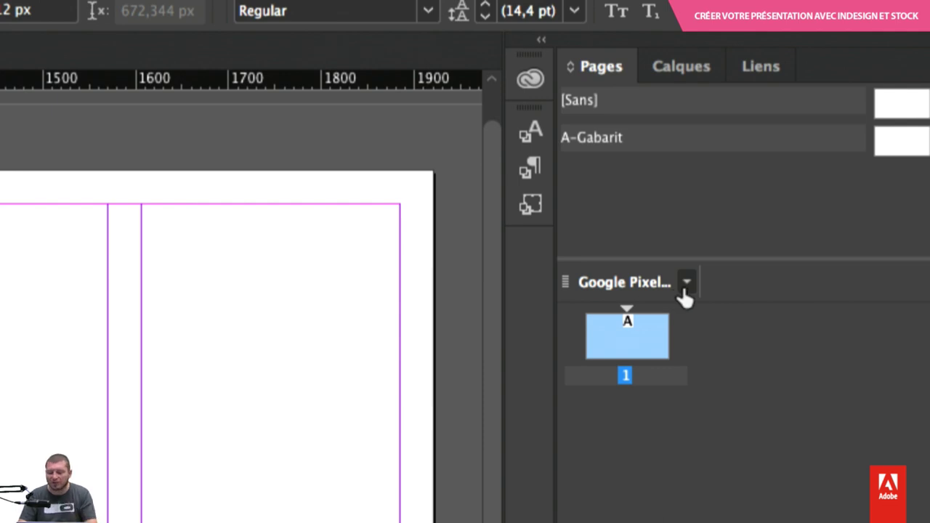
Step: Set the page thumbnails to display horizontally instead of by alternate layout
right_click(723, 337)
mouse_move(573, 473)
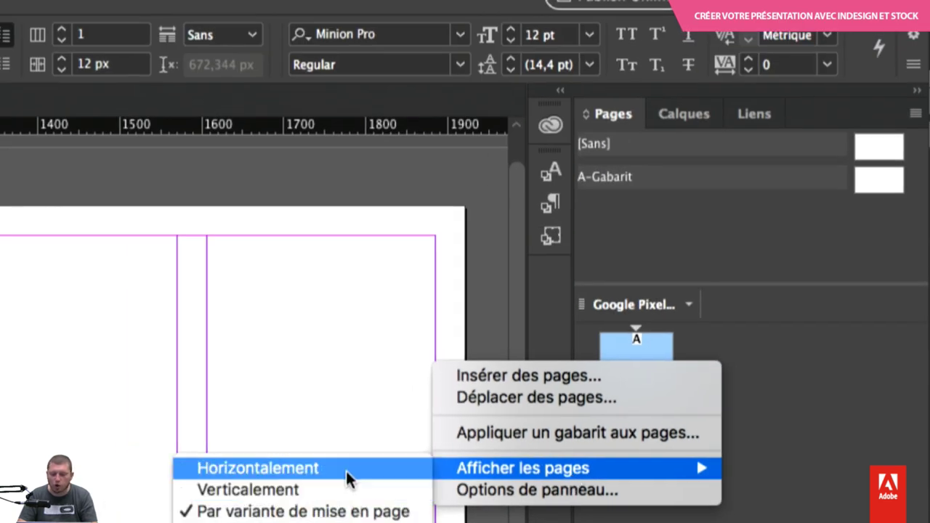
left_click(347, 477)
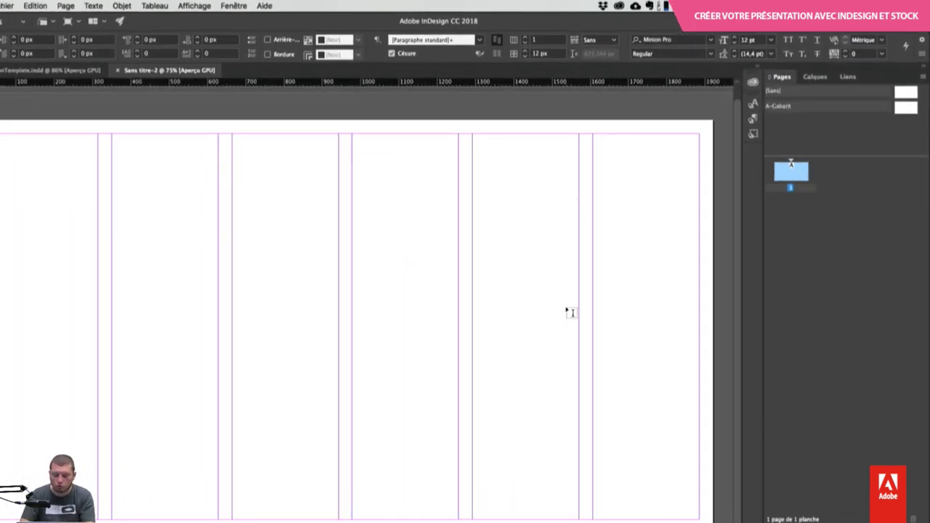
Step: Add four pages after page 1 to make a five-page document
key("super+minus")
key("super+minus")
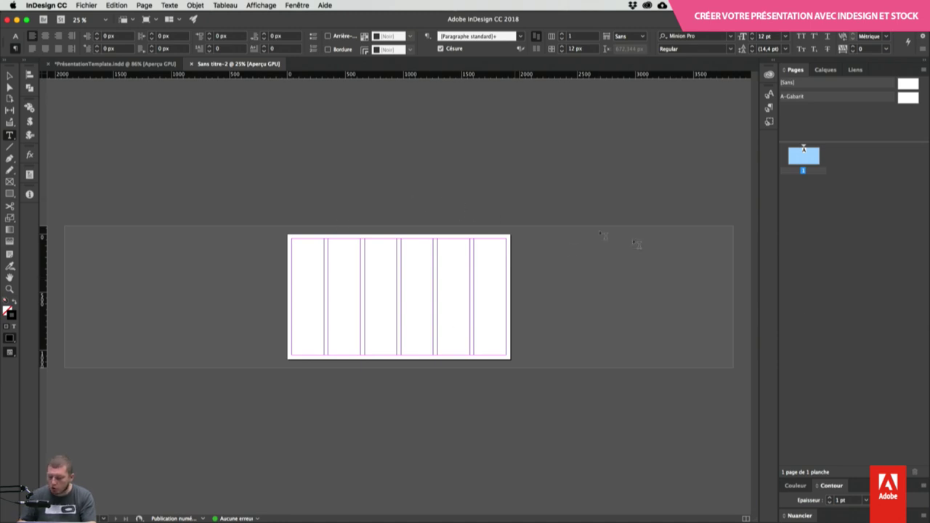
left_click(901, 472)
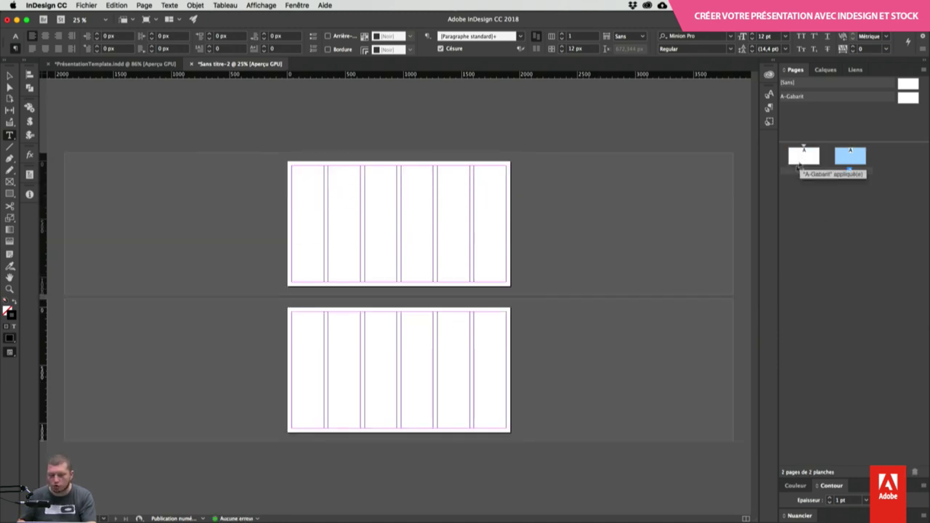
left_click(144, 5)
left_click(144, 6)
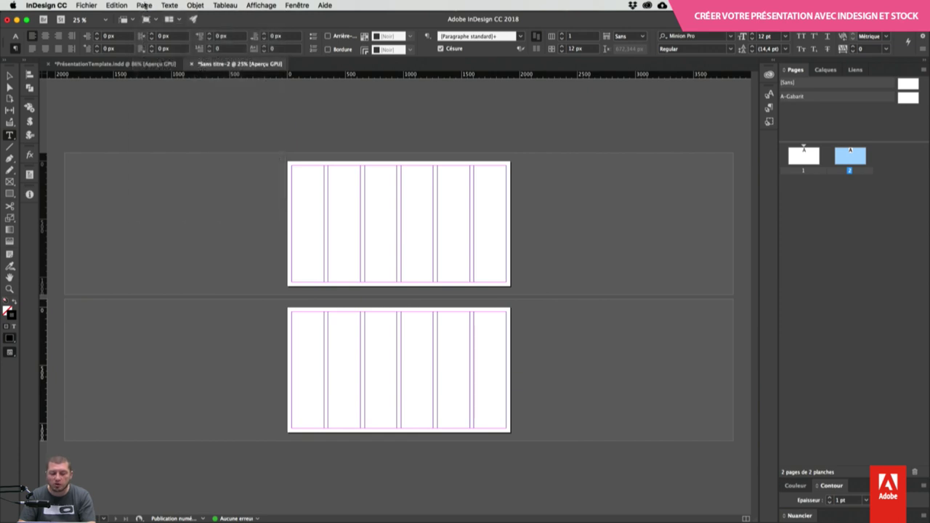
left_click(144, 6)
mouse_move(152, 16)
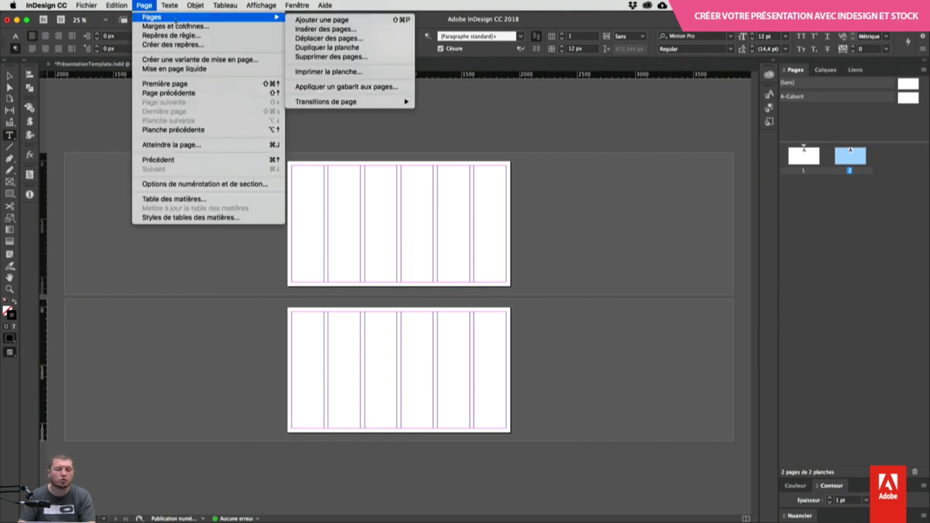
left_click(396, 21)
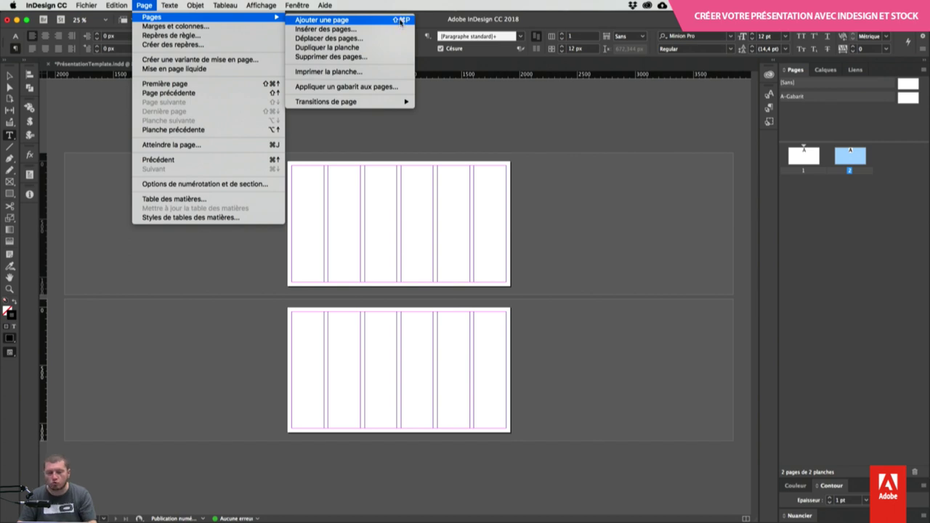
key("super+shift+p")
key("super+shift+p")
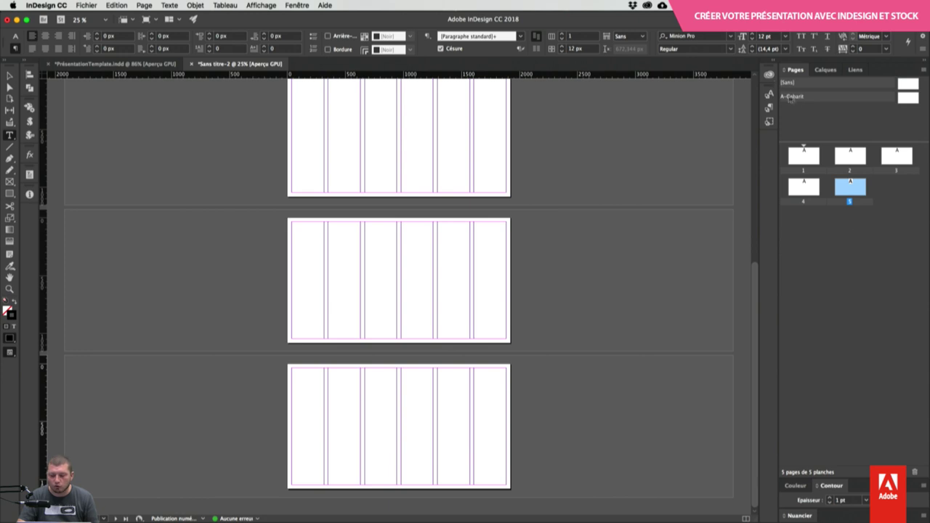
Step: Open the A-Gabarit master page for editing and take a brief look at the CC Libraries assets
double_click(908, 101)
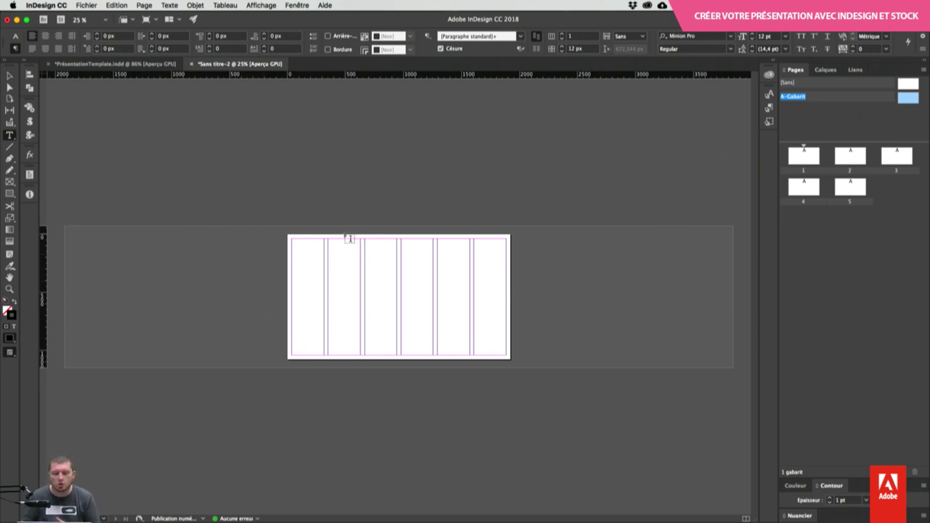
left_click(768, 76)
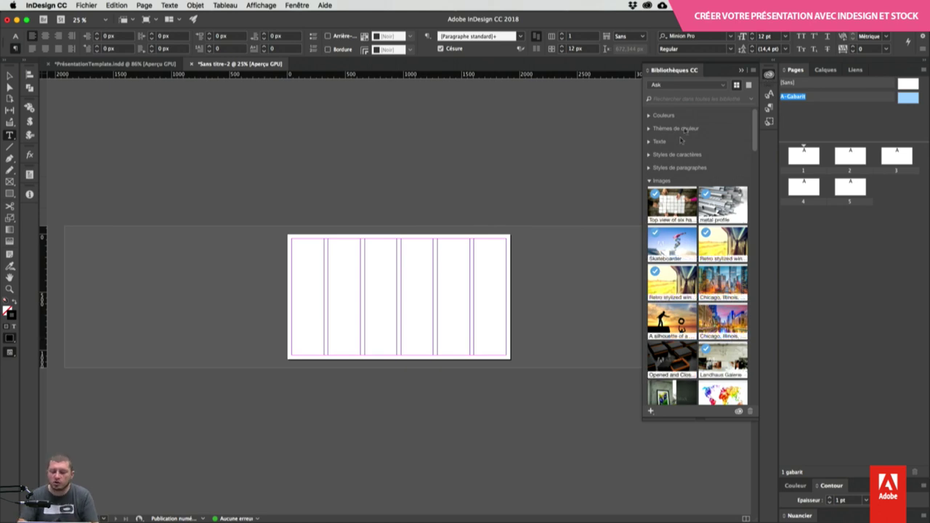
left_click(769, 74)
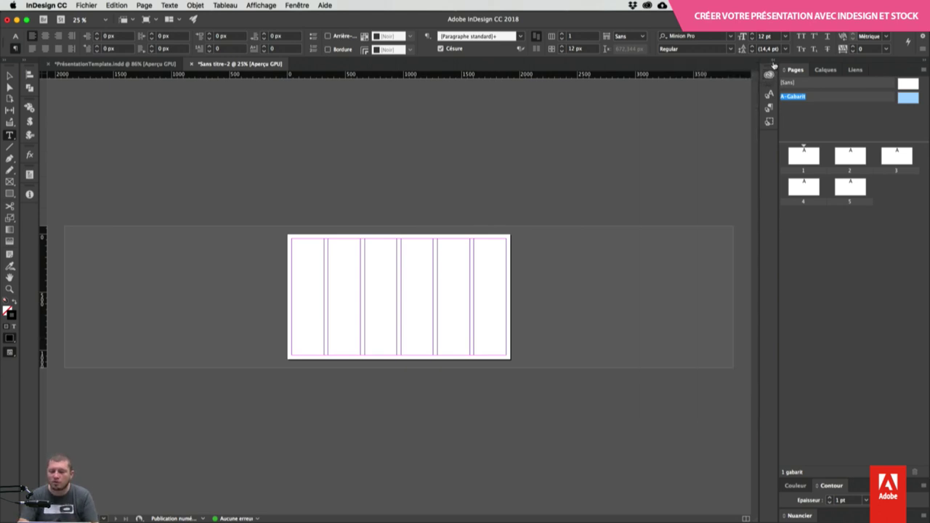
Step: Open the CC Libraries and enlarge them to show three columns of image thumbnails
left_click(325, 5)
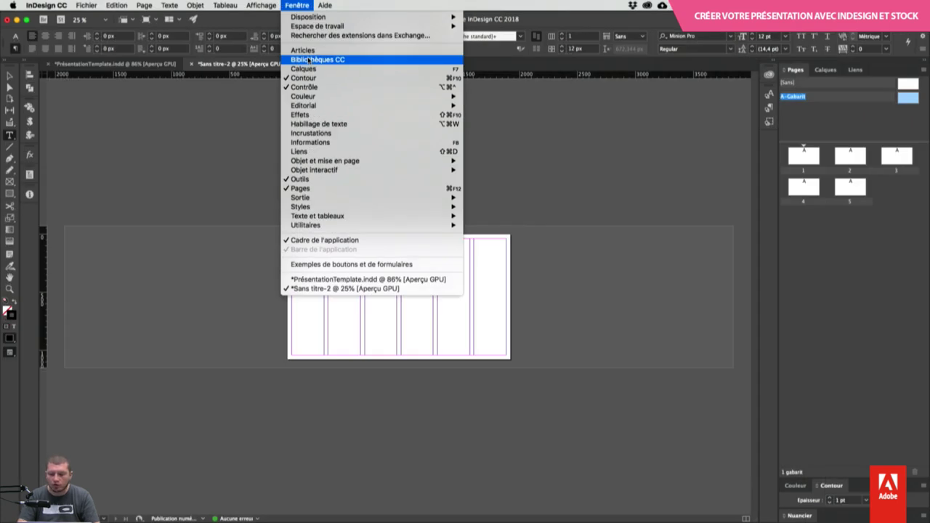
left_click(373, 59)
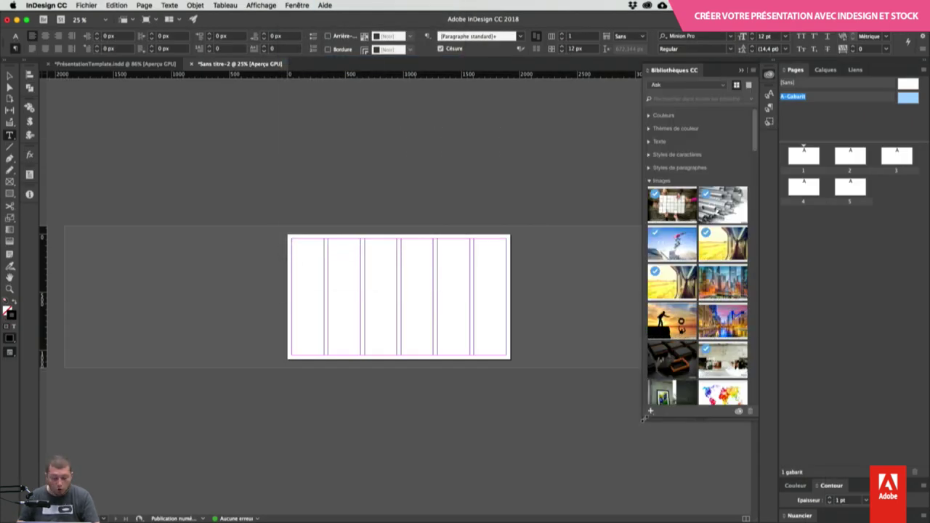
left_click_drag(644, 428, 566, 494)
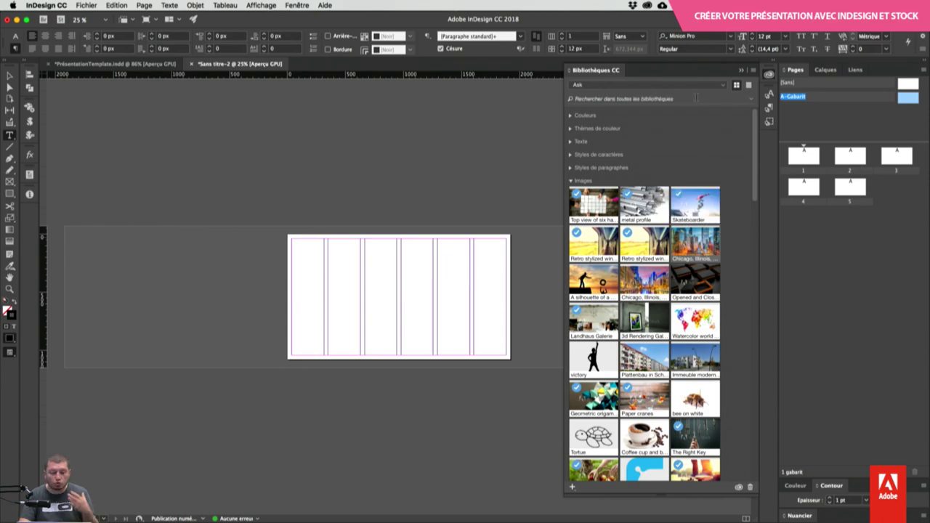
Step: Search Adobe Stock for "Ville" from the CC Libraries and limit the results to photos
left_click(751, 98)
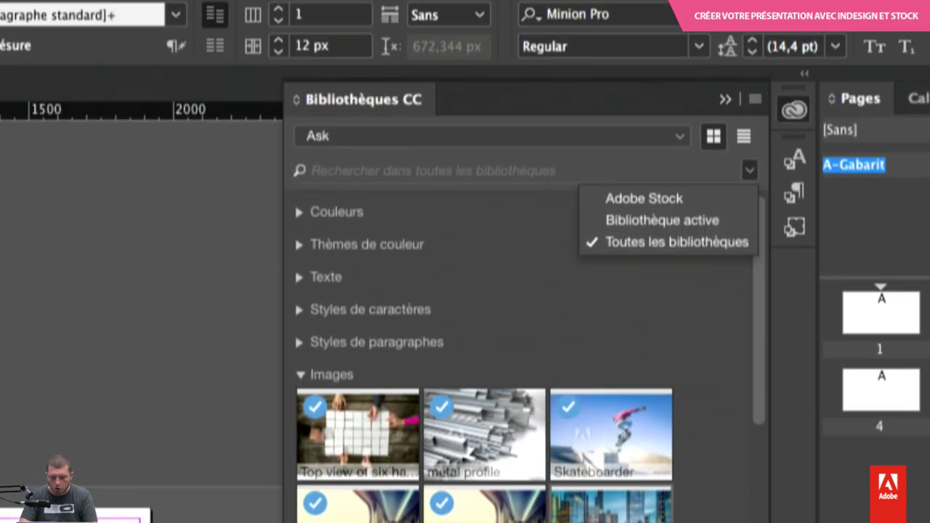
left_click(673, 206)
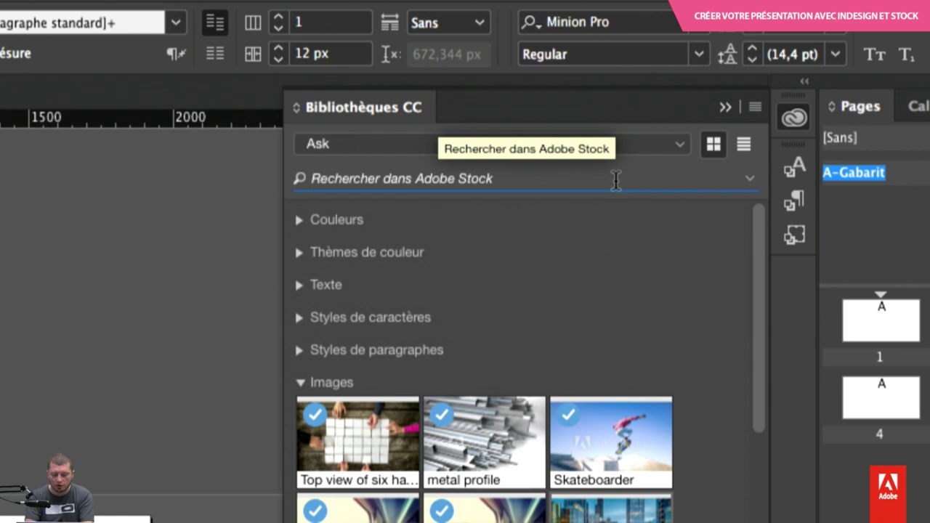
type("Ville")
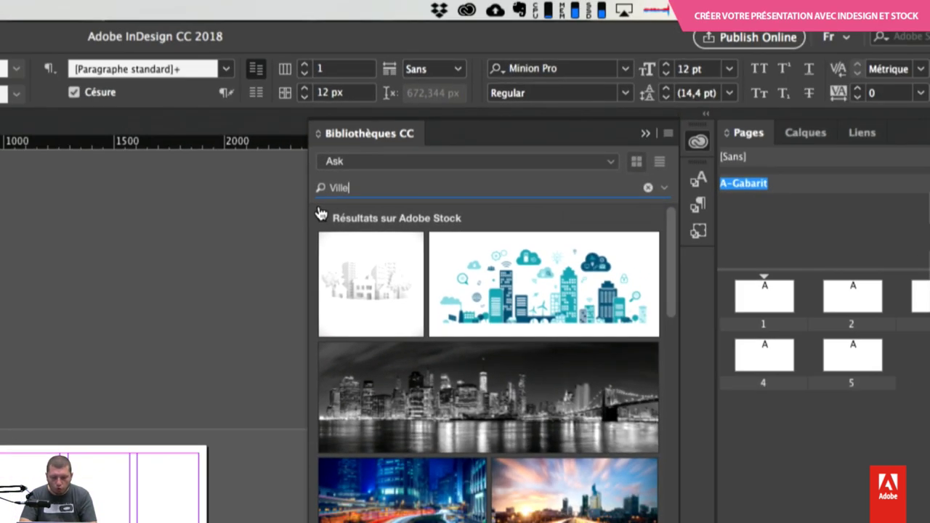
left_click(302, 218)
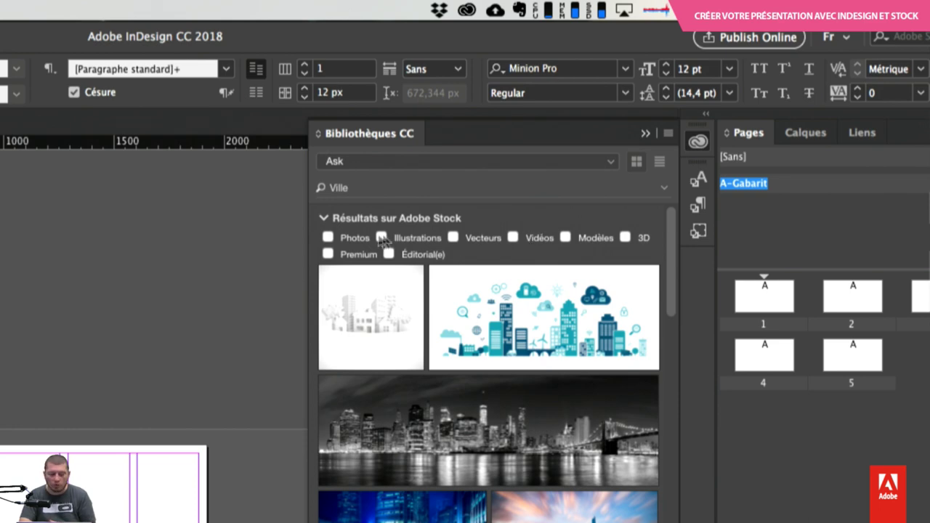
left_click(329, 238)
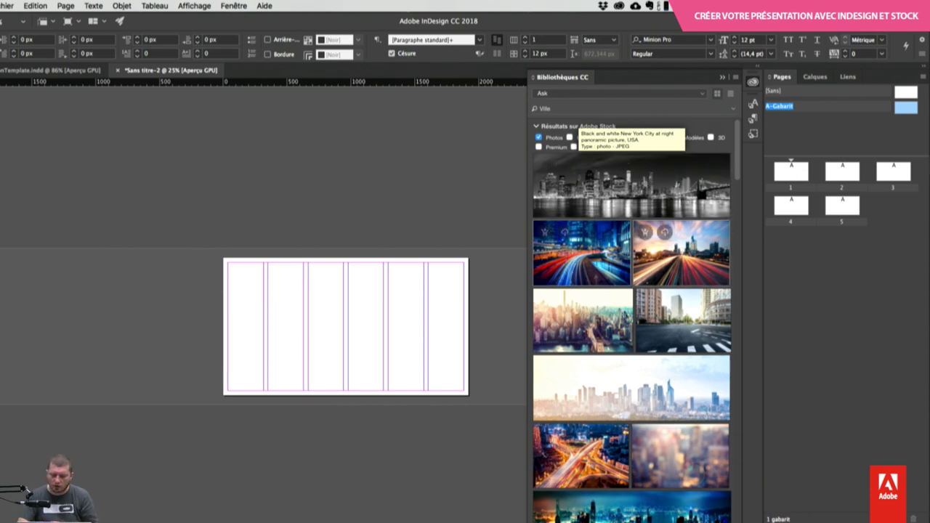
Step: Browse the city photos and save the preview of the defocused New York City buildings image to the library
scroll(693, 457, "down", 3)
scroll(693, 457, "down", 2)
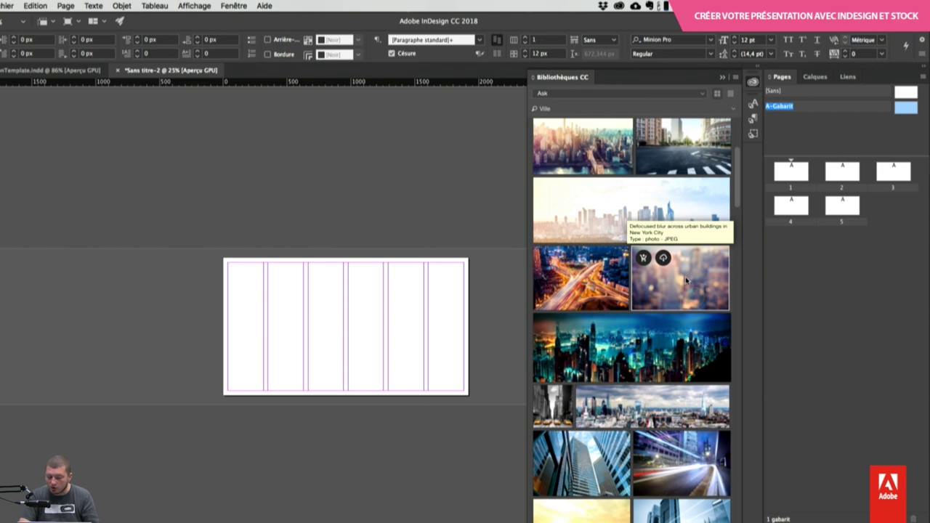
scroll(686, 281, "down", 10)
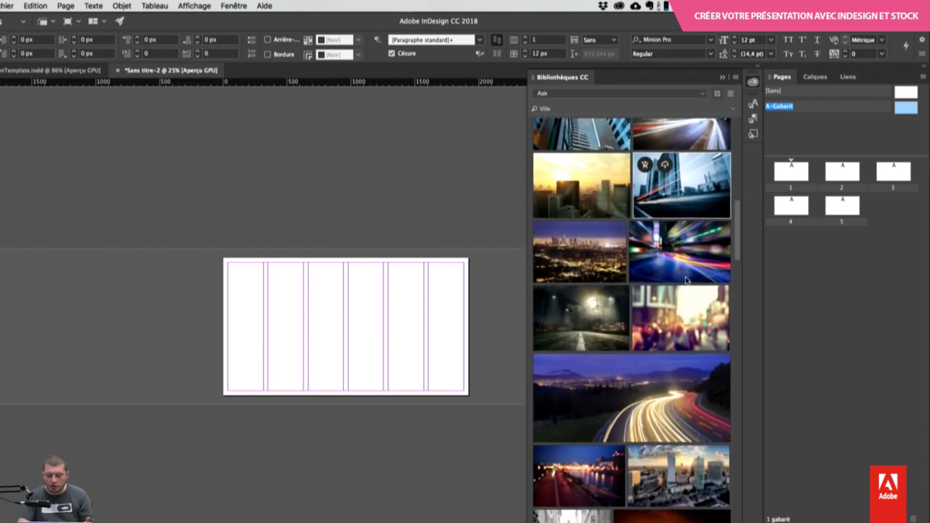
scroll(686, 280, "up", 5)
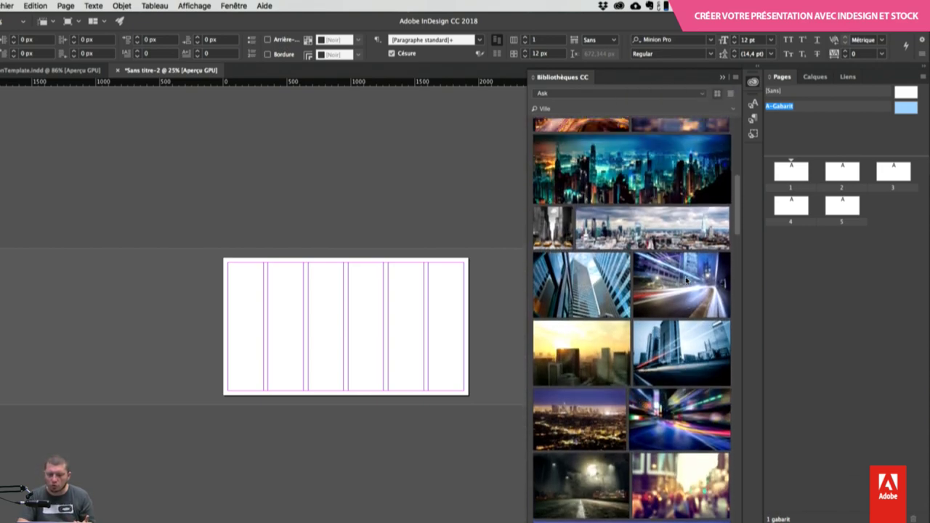
scroll(686, 280, "up", 4)
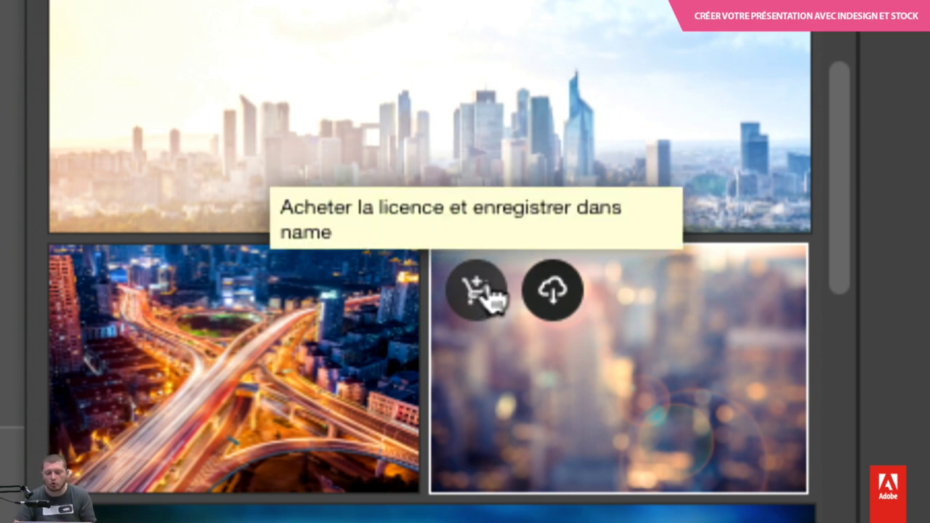
left_click(552, 292)
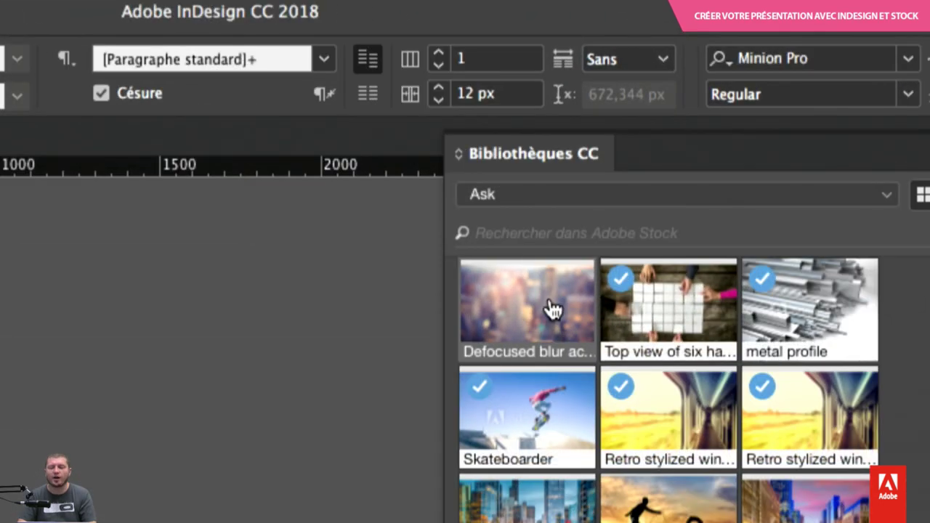
Step: Place the defocused city preview 1920 px wide on the master page and move it up to about Y -93 px
mouse_move(552, 307)
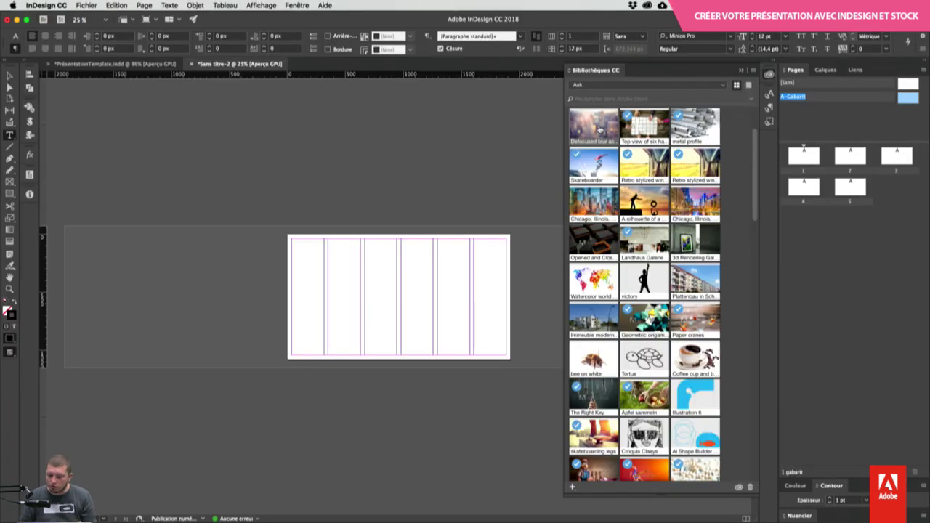
left_click_drag(601, 125, 512, 337)
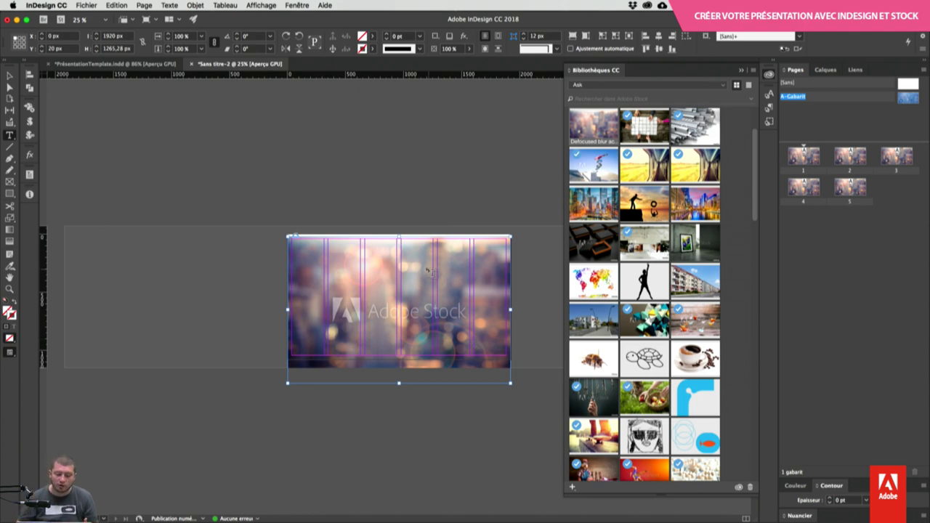
left_click(10, 76)
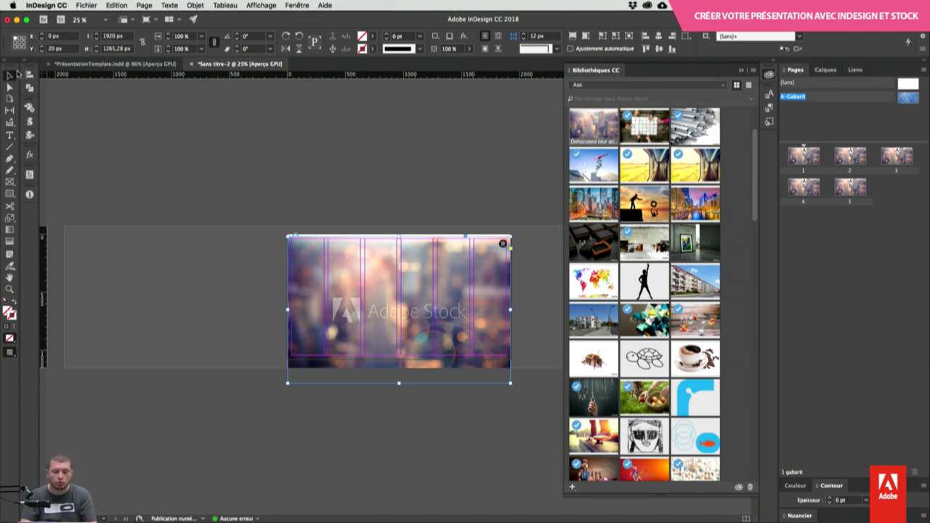
mouse_move(501, 278)
left_mouse_down()
mouse_move(489, 273)
mouse_move(499, 289)
left_mouse_up()
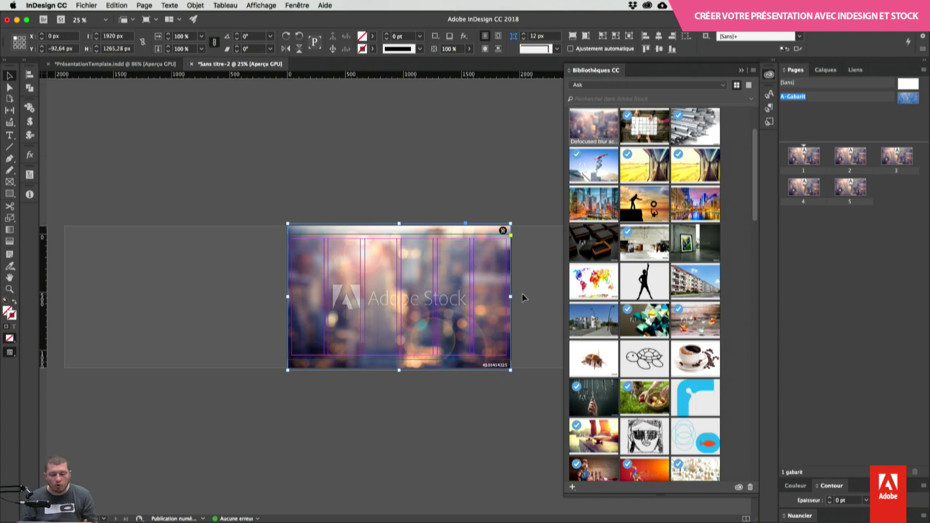
left_click(548, 288)
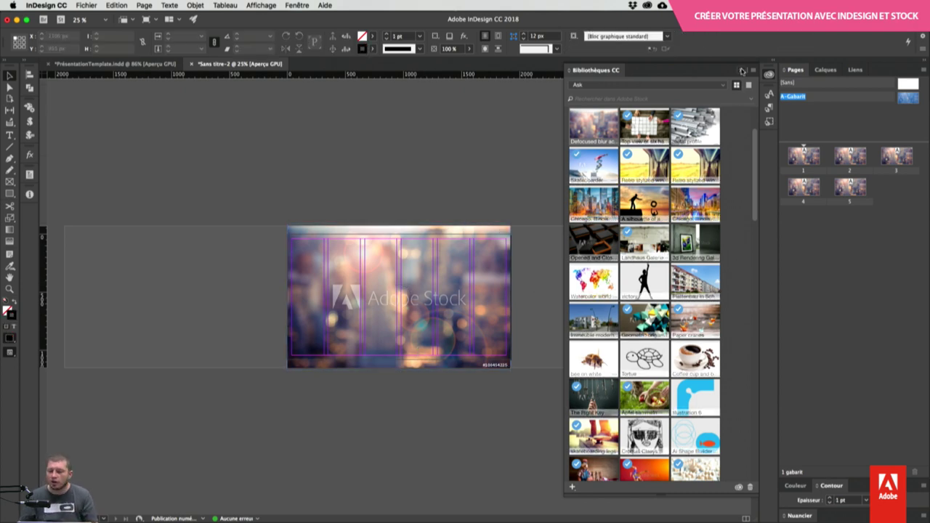
Step: Collapse the CC Libraries and check the watermarked background in full-screen presentation mode
left_click(742, 70)
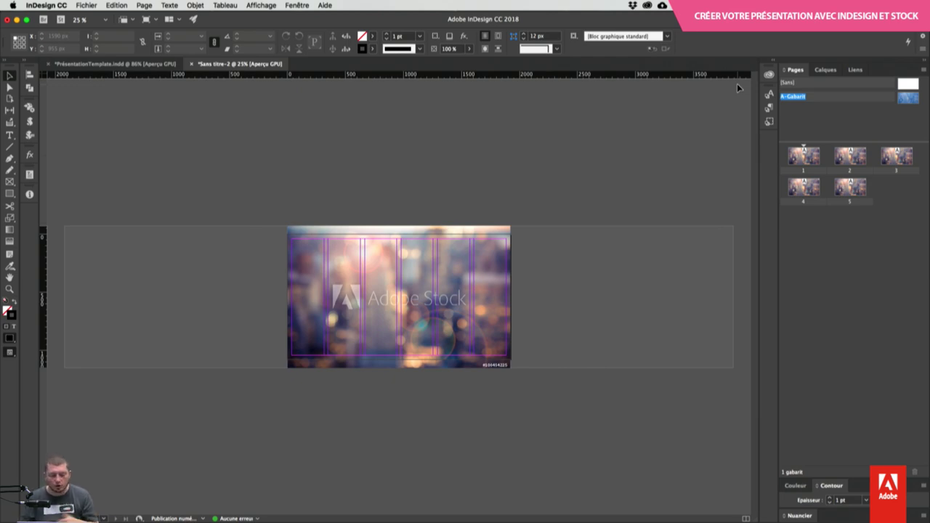
left_click(399, 297)
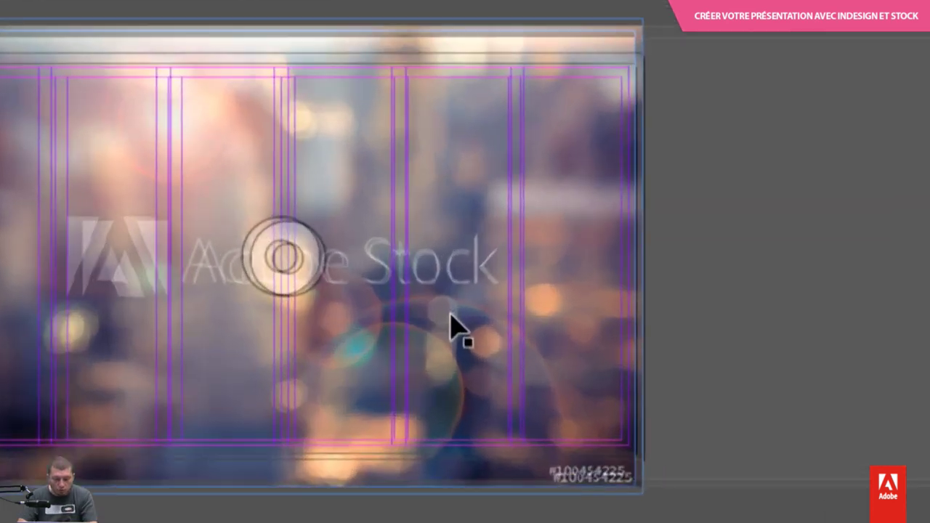
left_click(280, 254)
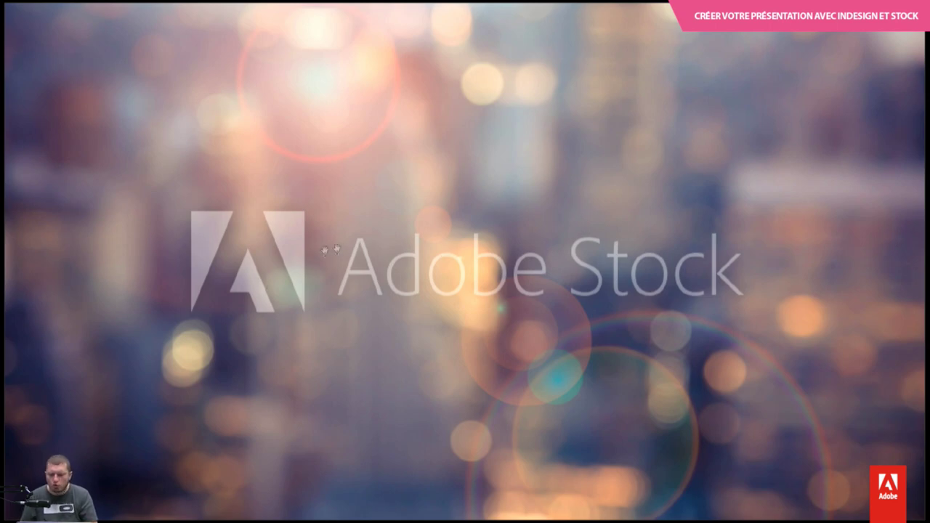
key("Escape")
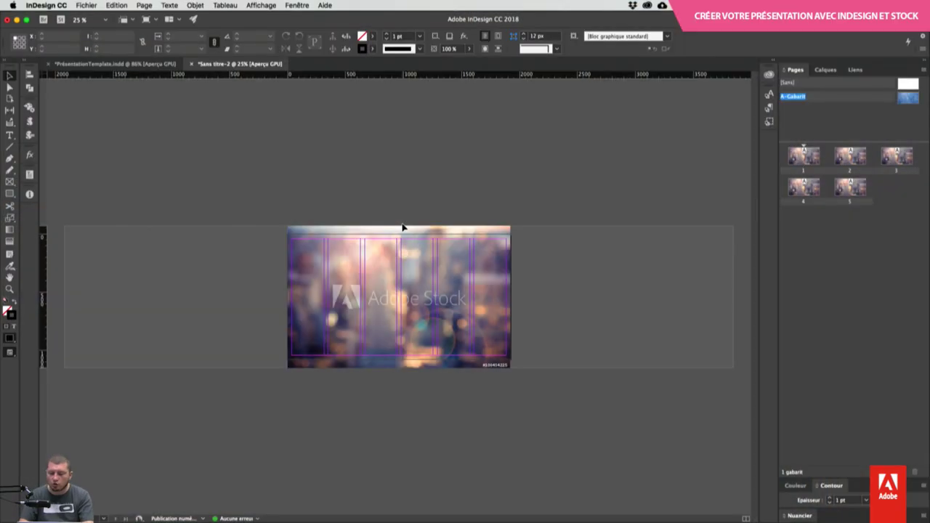
Step: Reopen the CC Libraries and license the placed defocused city image from Adobe Stock, using one licence
left_click(769, 76)
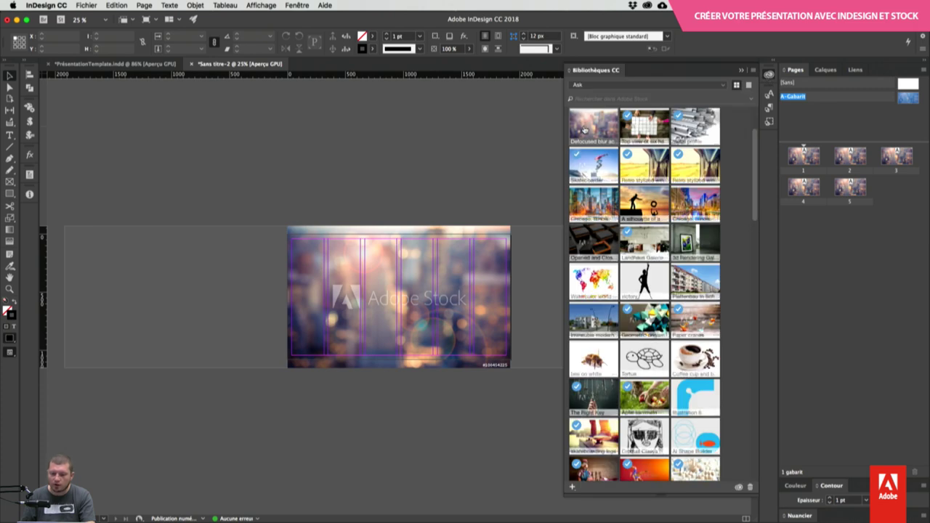
left_click_drag(594, 125, 397, 294)
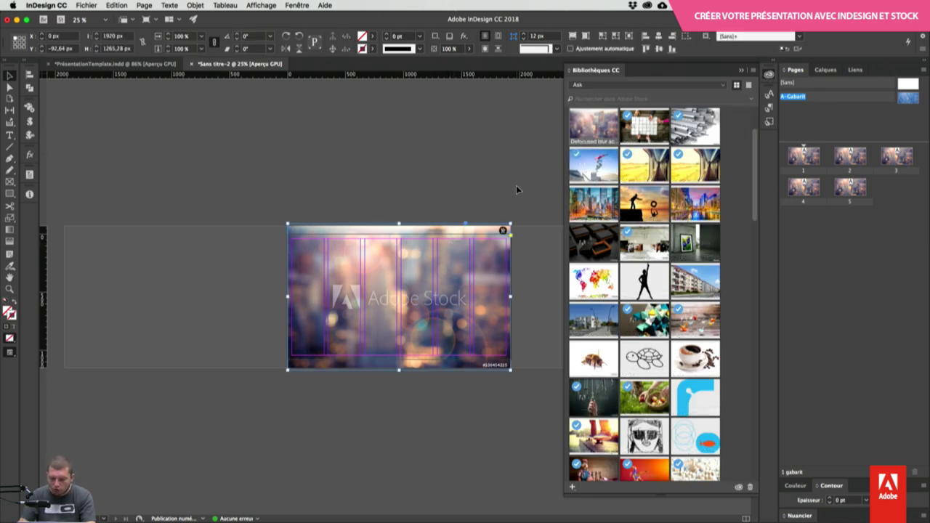
right_click(596, 118)
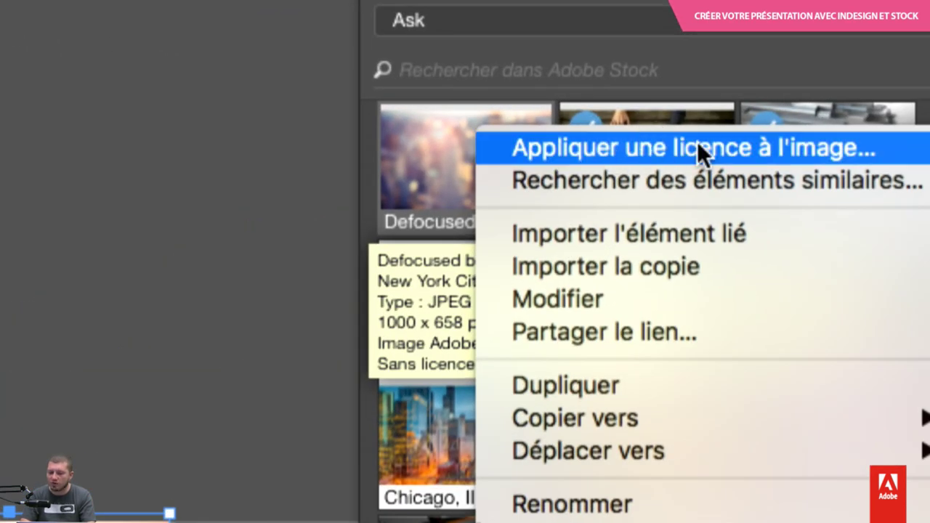
left_click(697, 148)
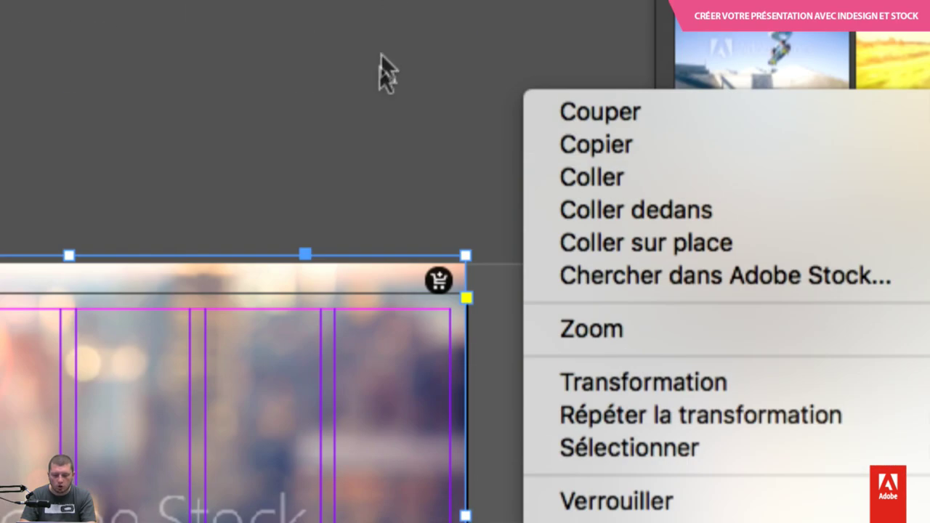
key("Escape")
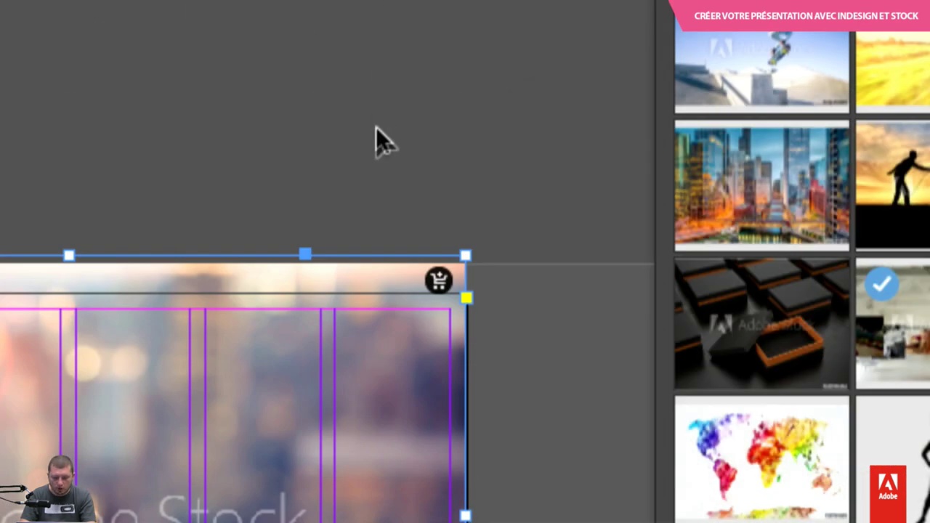
left_click(439, 281)
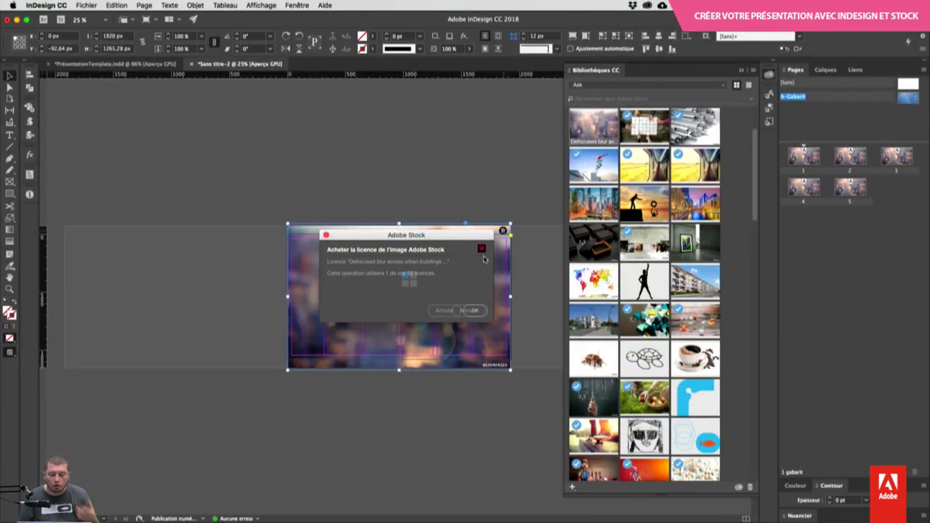
left_click(475, 309)
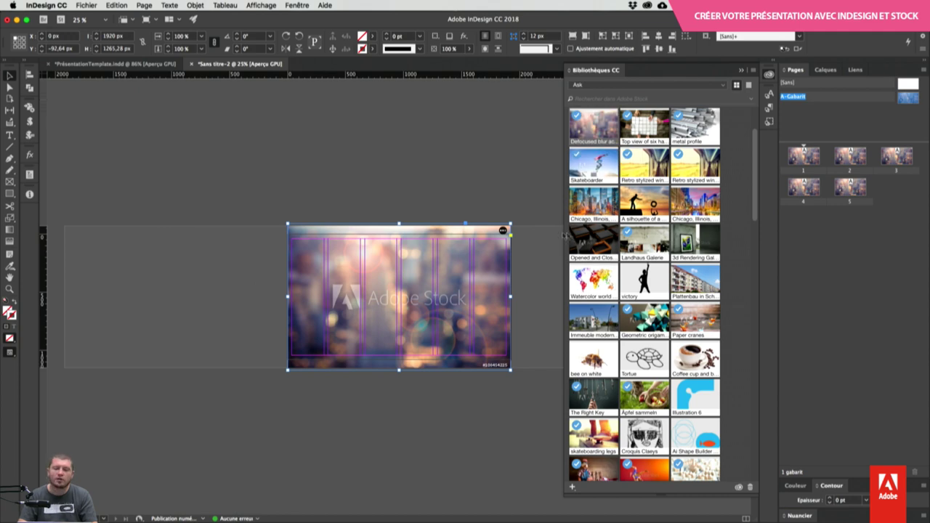
Step: Deselect the licensed background, check it in full-screen presentation mode, and collapse the CC Libraries
left_click(531, 285)
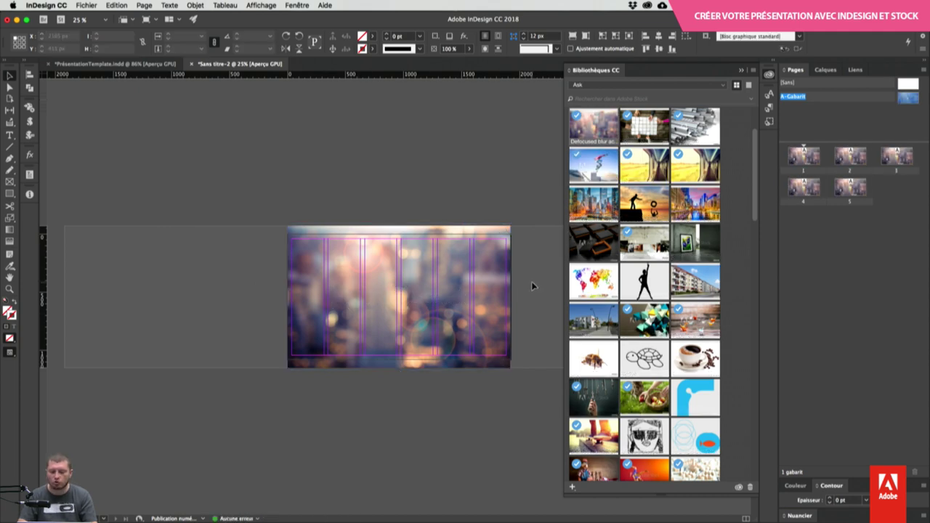
key("shift+w")
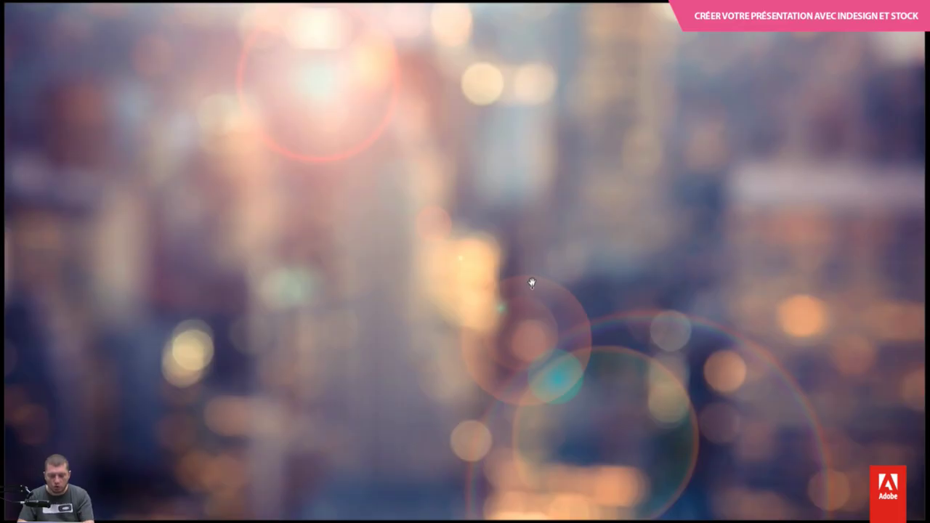
key("Escape")
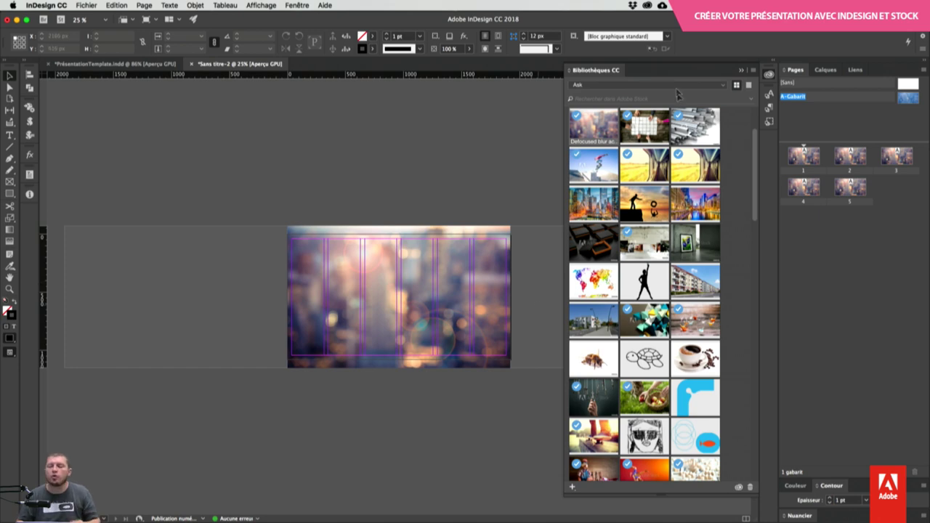
left_click(741, 71)
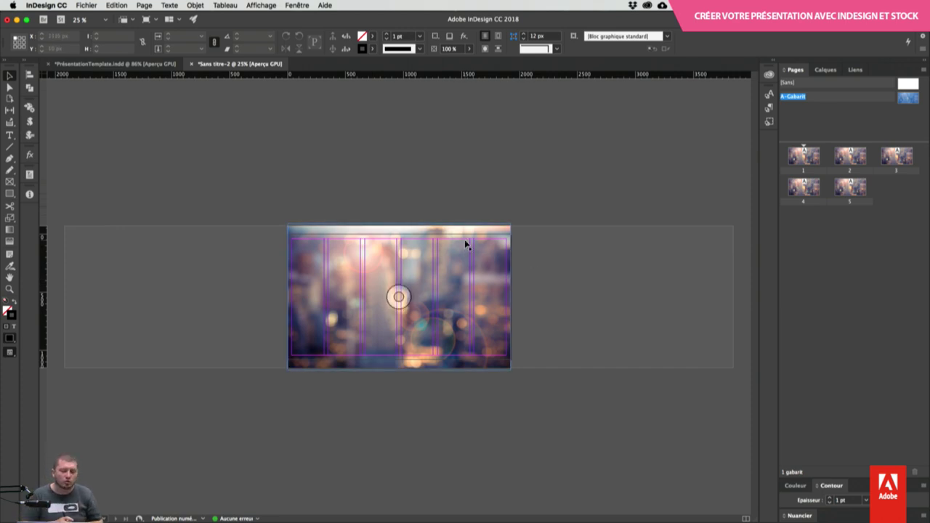
left_click_drag(501, 310, 497, 310)
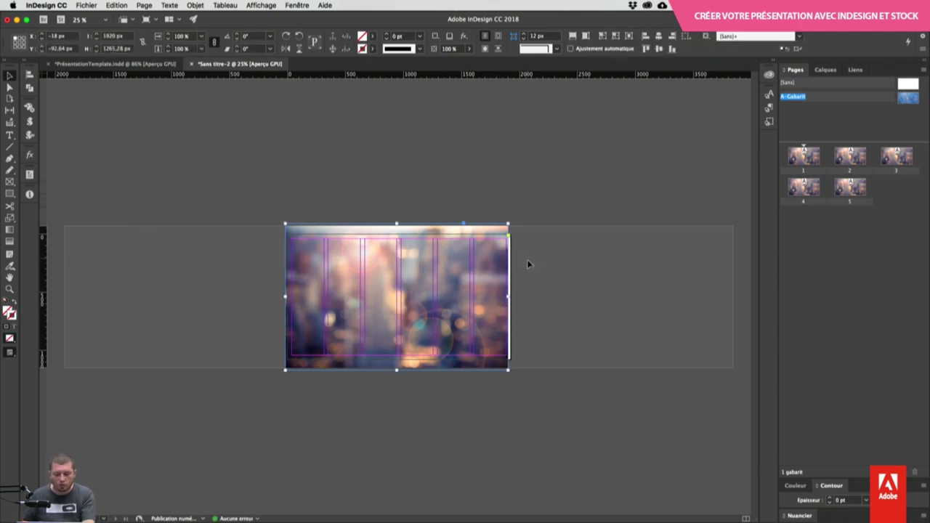
key("super+z")
left_click(581, 264)
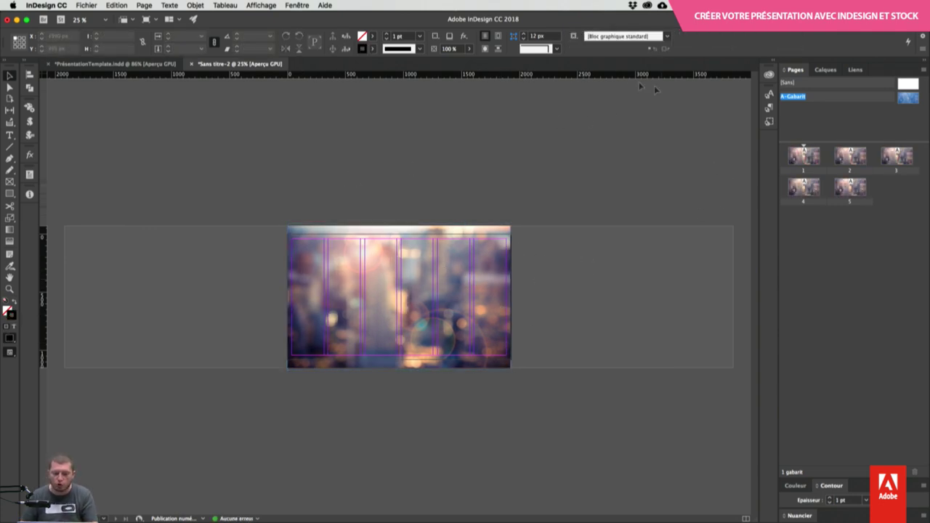
Step: Check the page format in the document setup without changing it
left_click(86, 5)
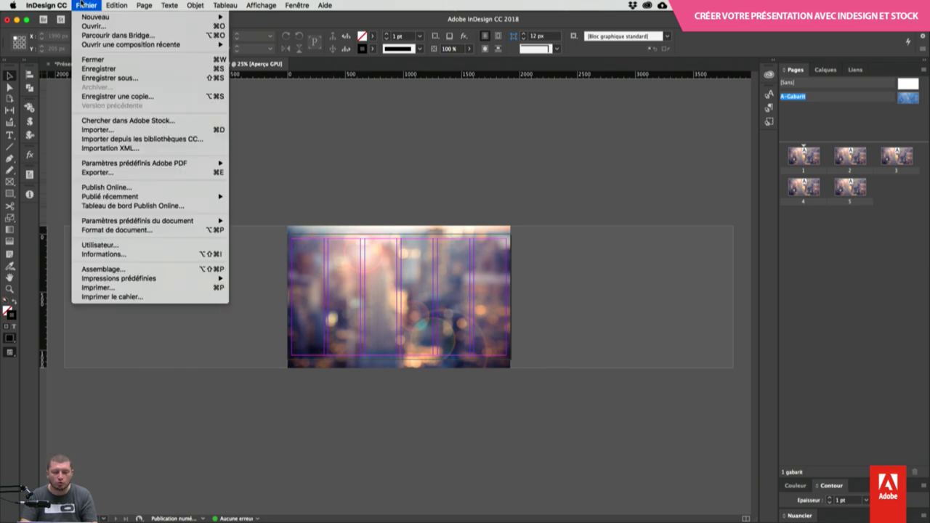
left_click(118, 230)
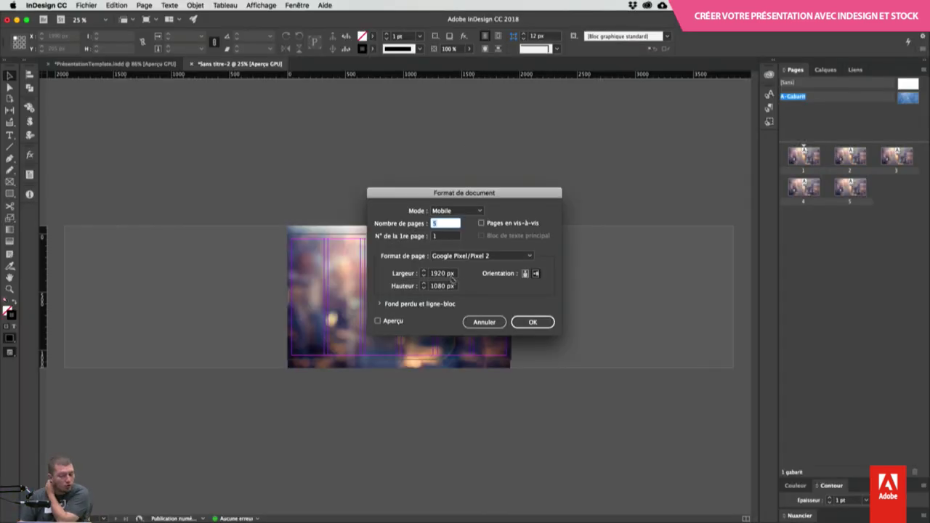
left_click(484, 321)
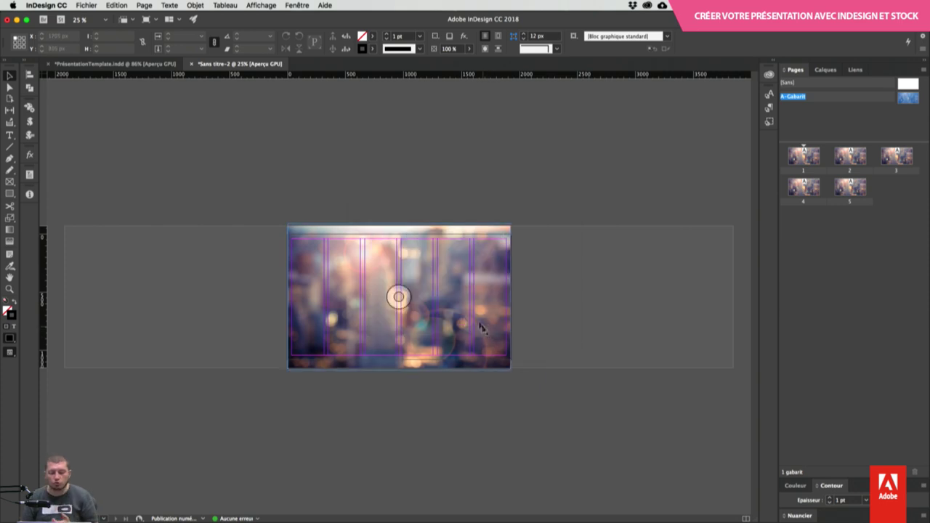
Step: Activate the Page tool through Liquid Layout, close the floating settings and review the available page-size presets
left_click(173, 7)
mouse_move(143, 6)
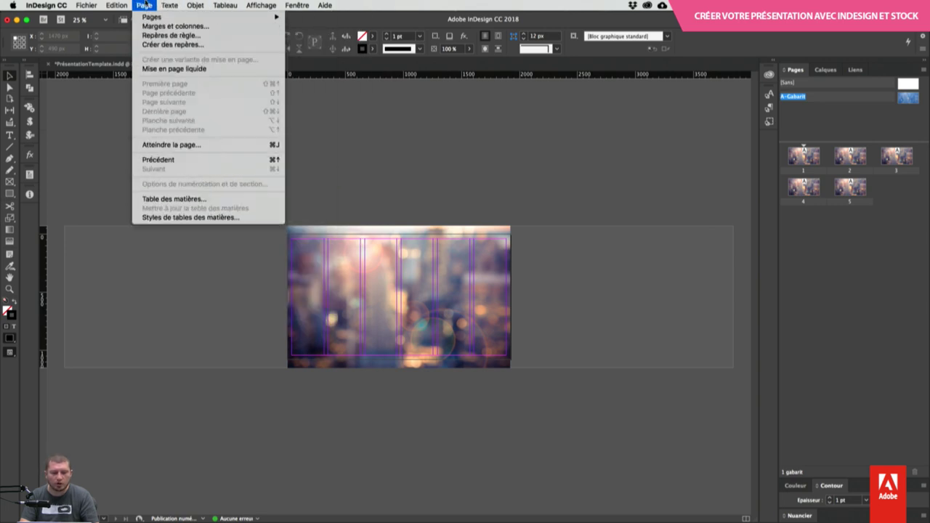
mouse_move(166, 17)
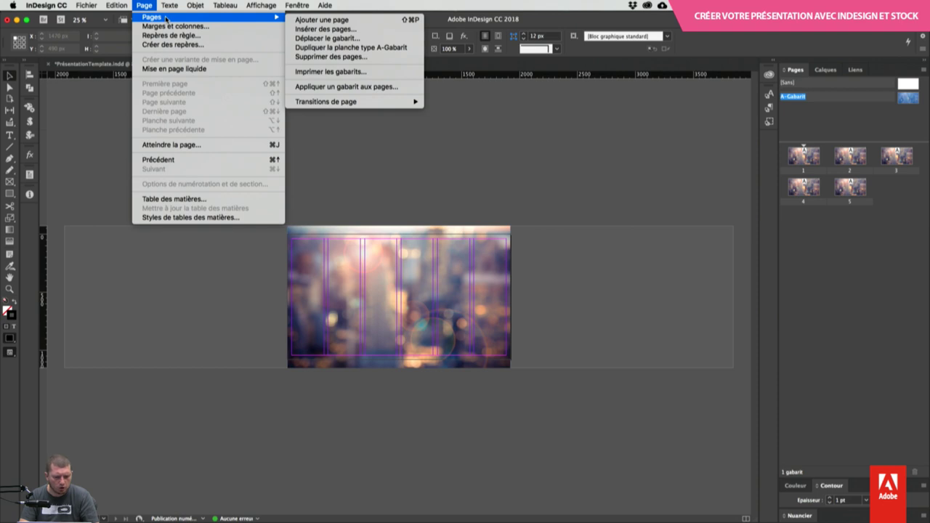
left_click(173, 68)
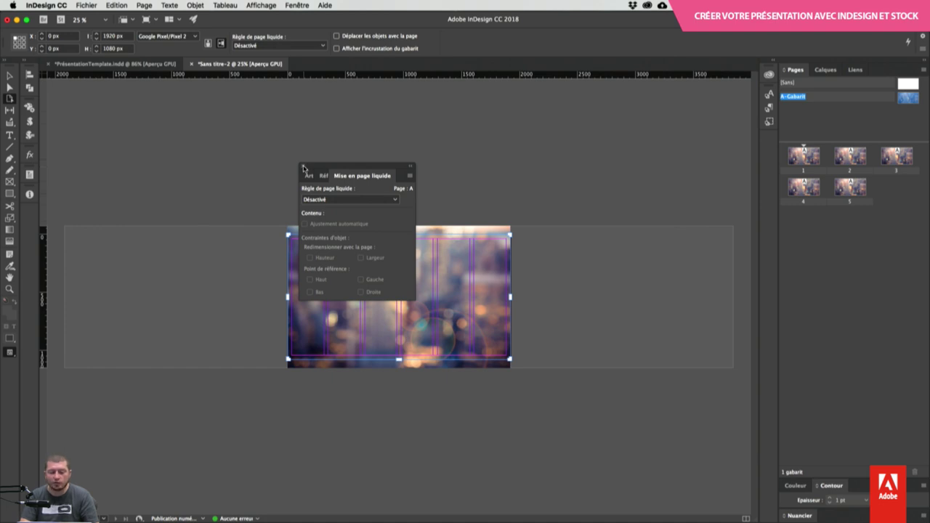
left_click(303, 166)
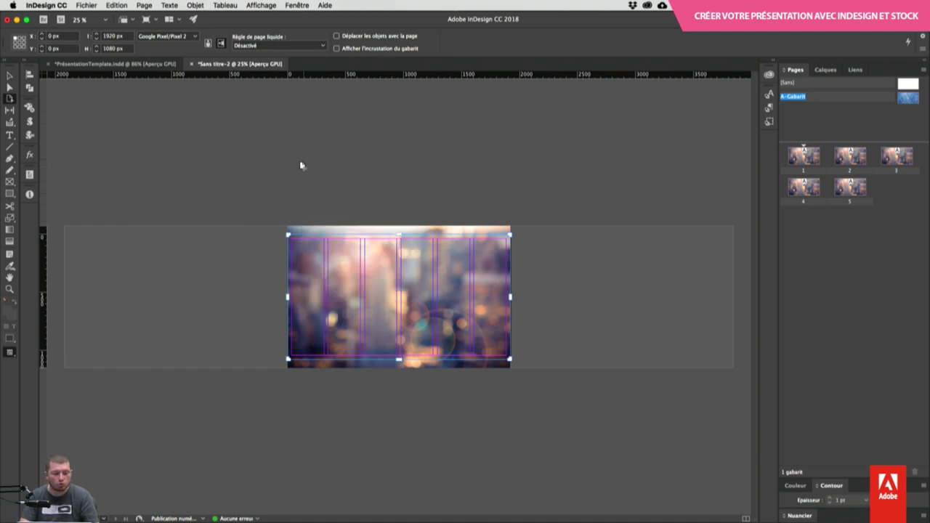
left_click(151, 36)
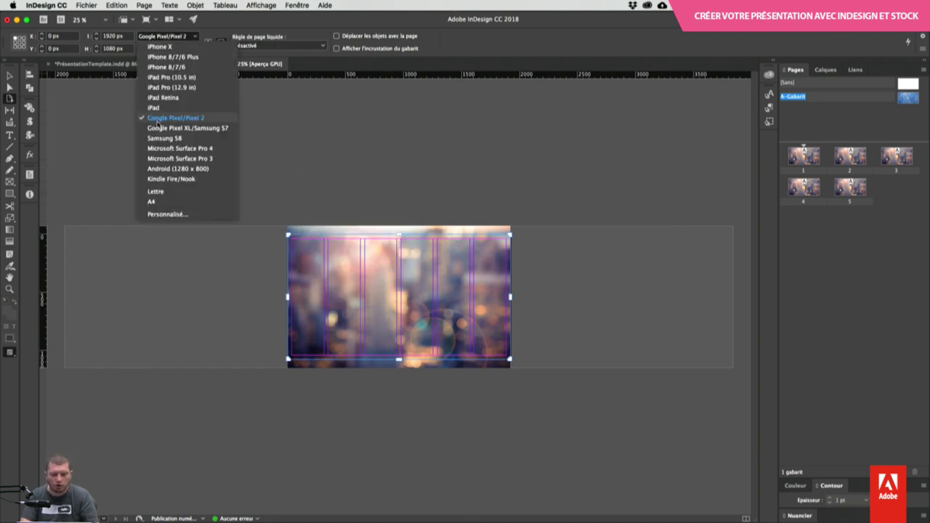
left_click(346, 110)
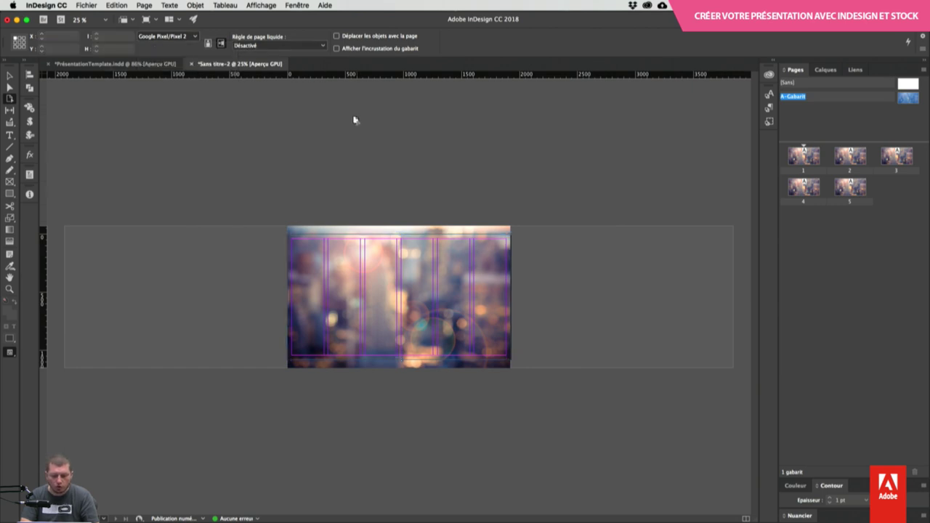
Step: Select the master page and resize it to 1280 x 720 px with the liquid page rule disabled
left_click(458, 241)
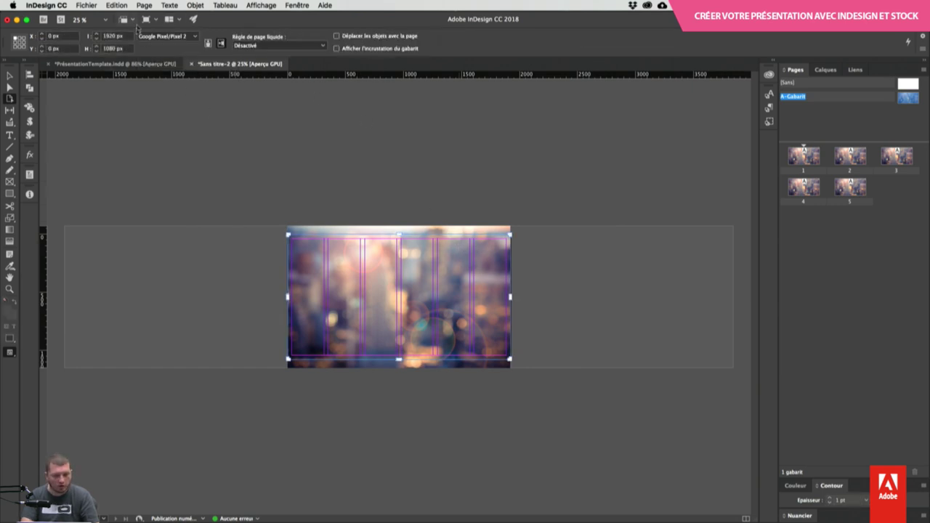
left_click(115, 35)
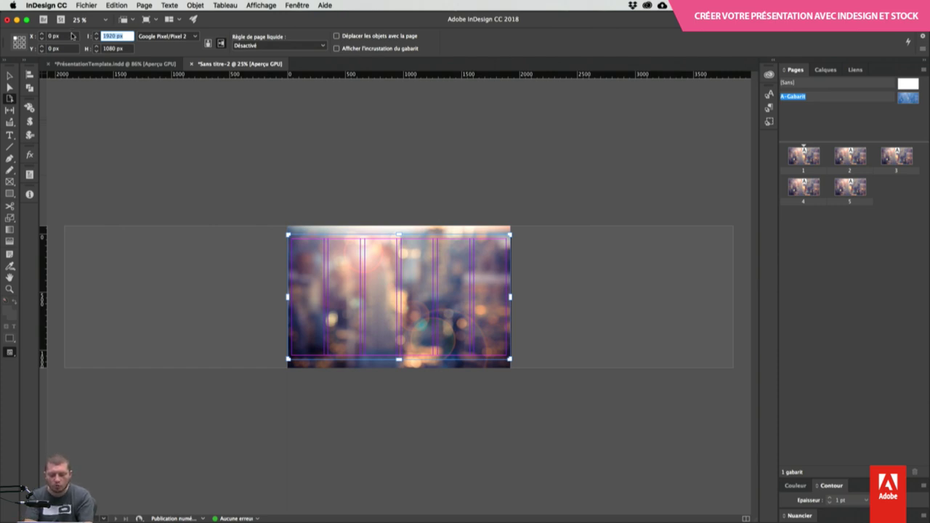
type("1280")
key("Tab")
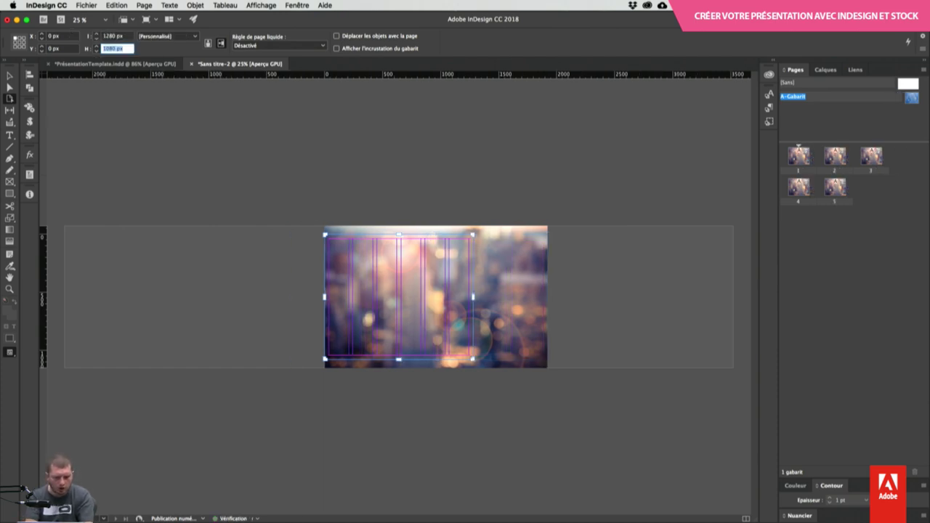
type("720")
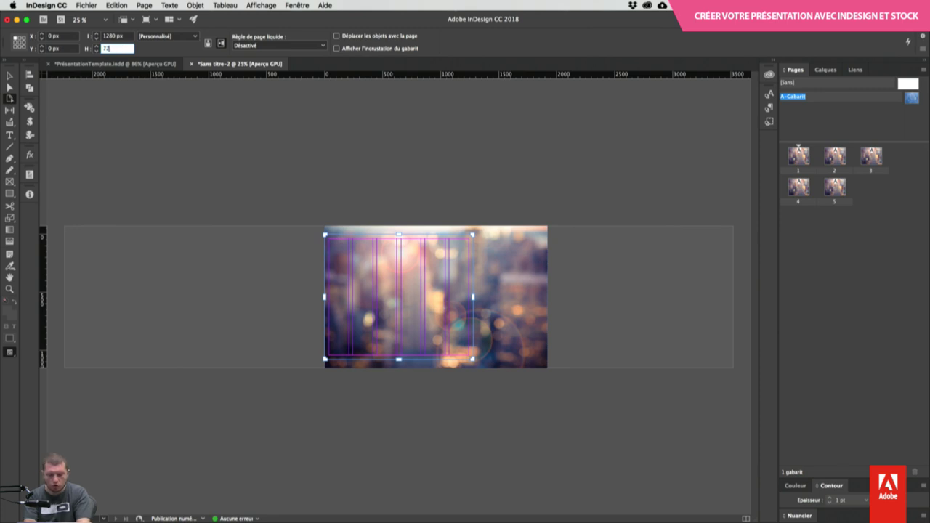
key("Tab")
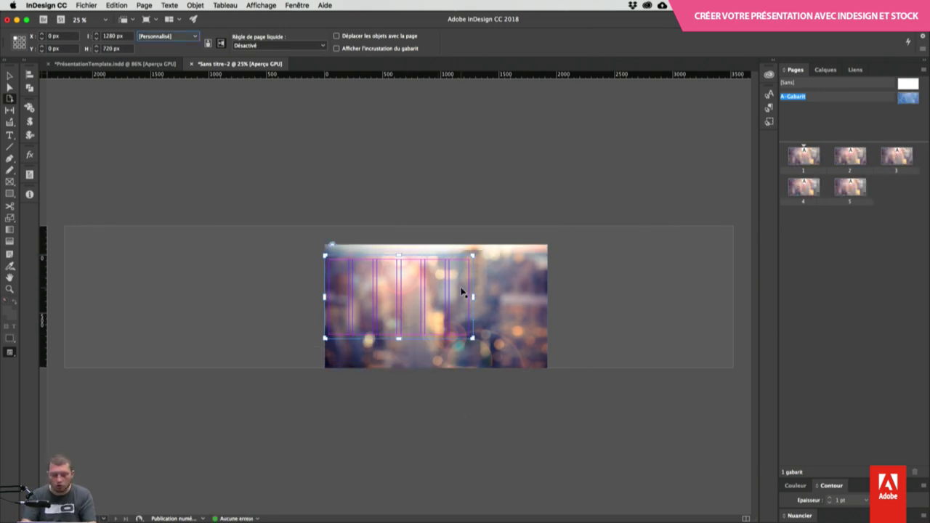
key("super+equal")
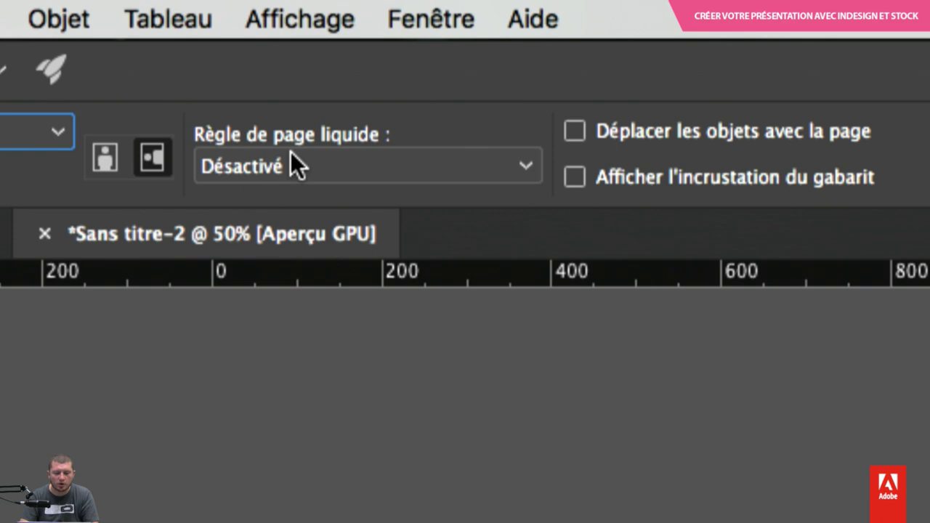
Step: Try the Mise à l'échelle liquid rule on the reduced page, and restore the master page to 1920 x 1080 px
left_click(291, 160)
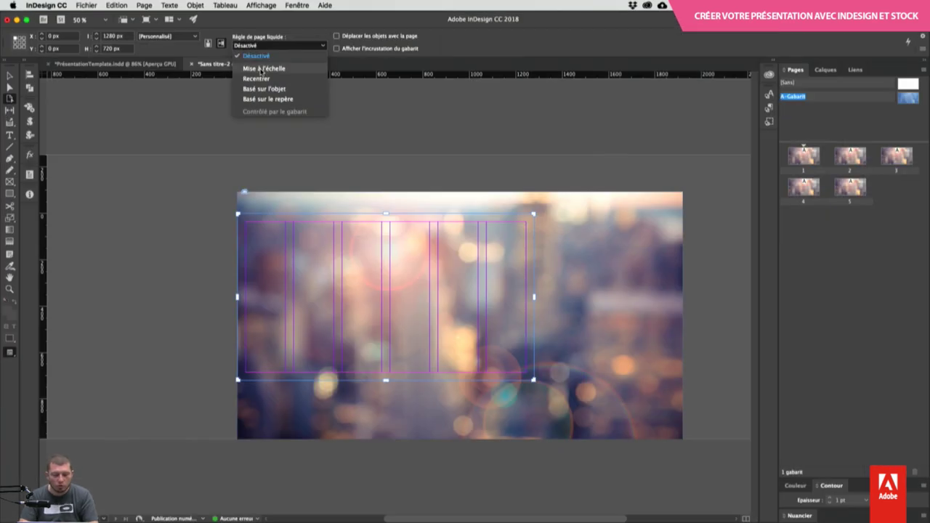
left_click(273, 69)
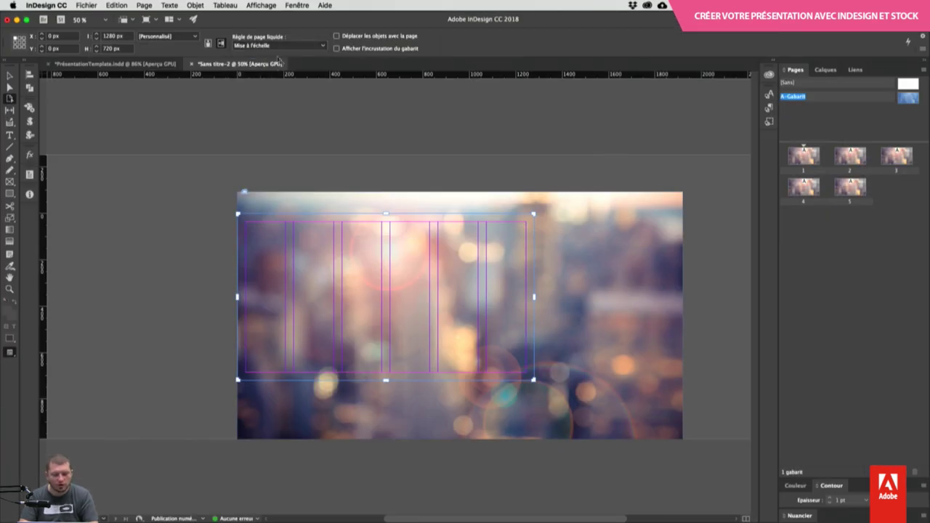
left_click(149, 36)
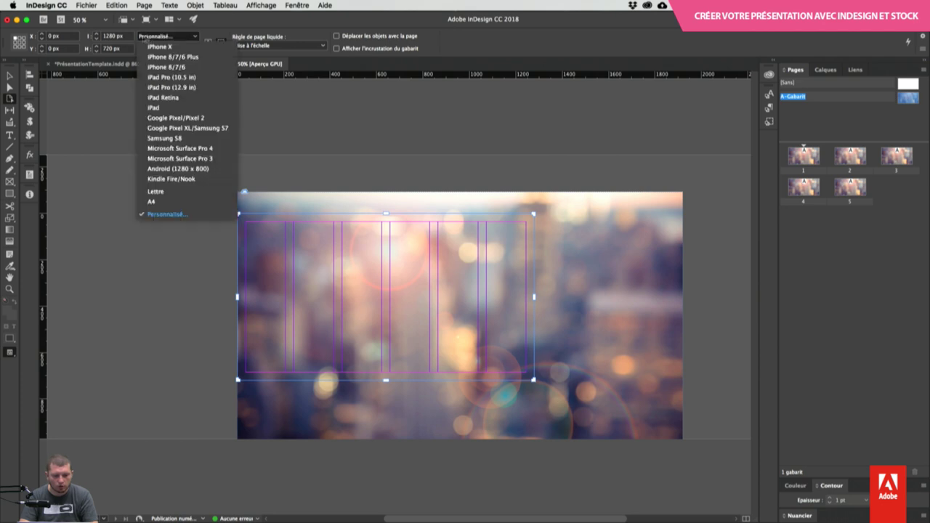
left_click(118, 36)
type("1920")
key("Tab")
type("1080")
key("Return")
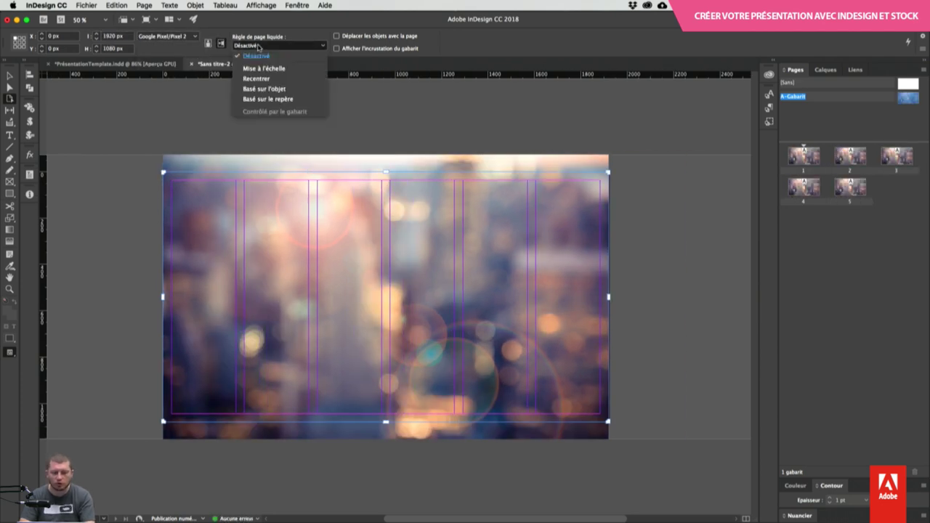
Step: Set the master page's liquid page rule to Mise à l'échelle
left_click(259, 46)
left_click(261, 70)
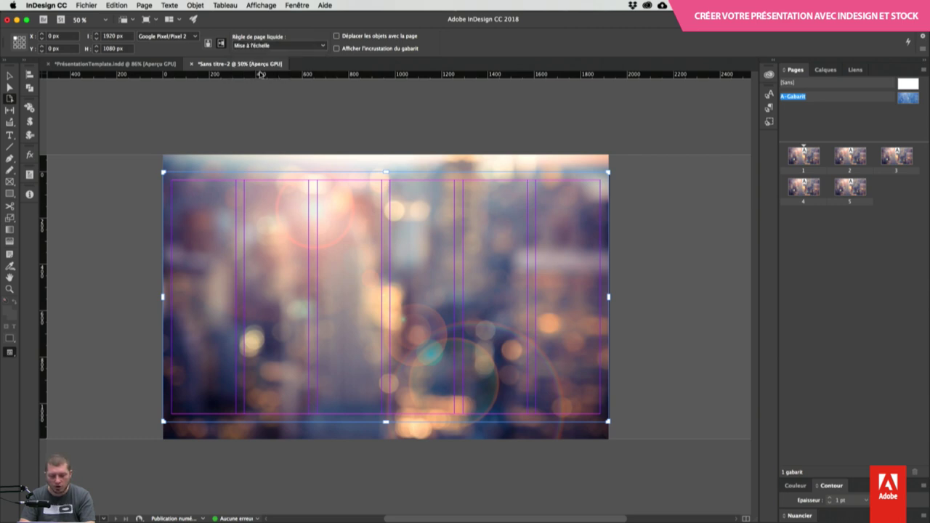
Step: Resize the master page to 1280 x 720 px under the scaling rule, and undo both size changes
left_click(88, 38)
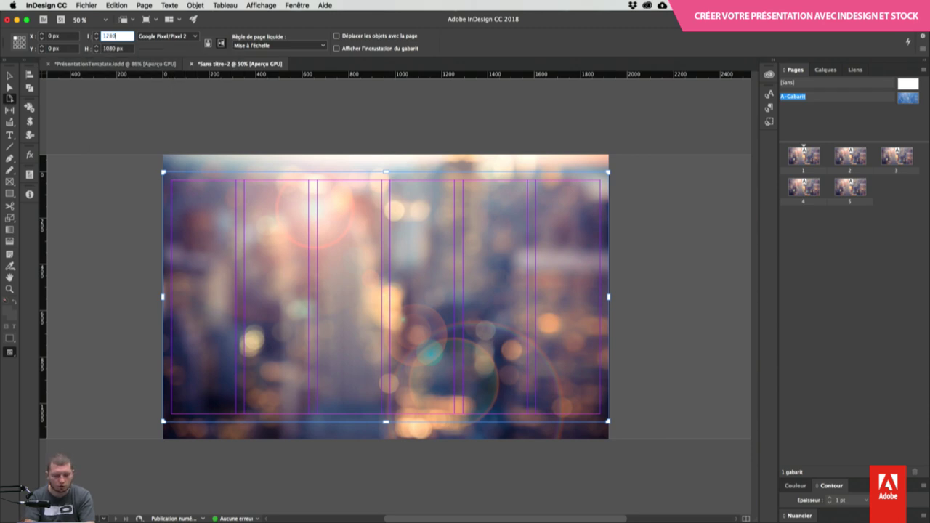
key("Tab")
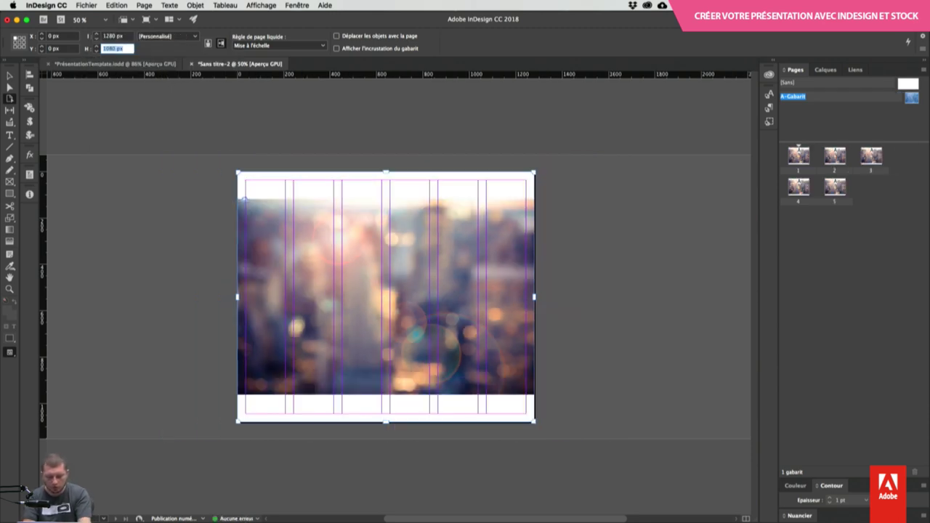
type("720")
key("Tab")
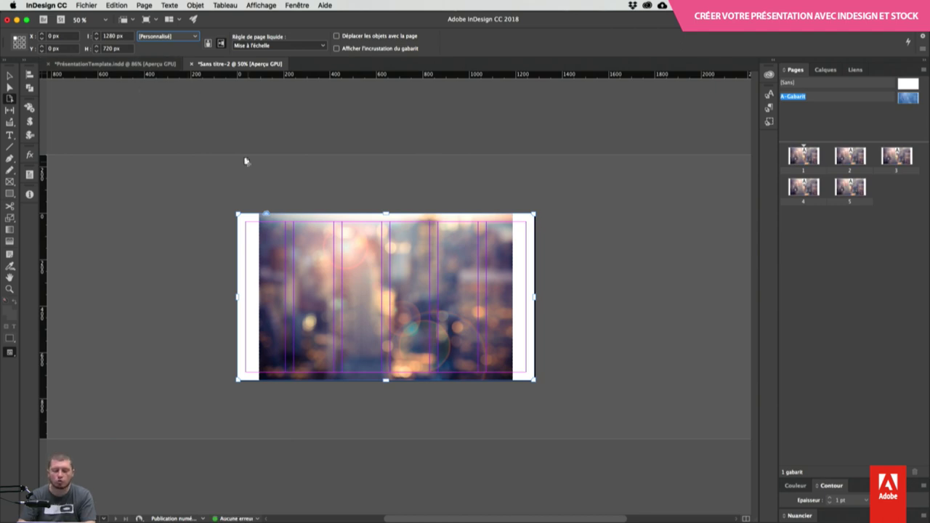
key("super+z")
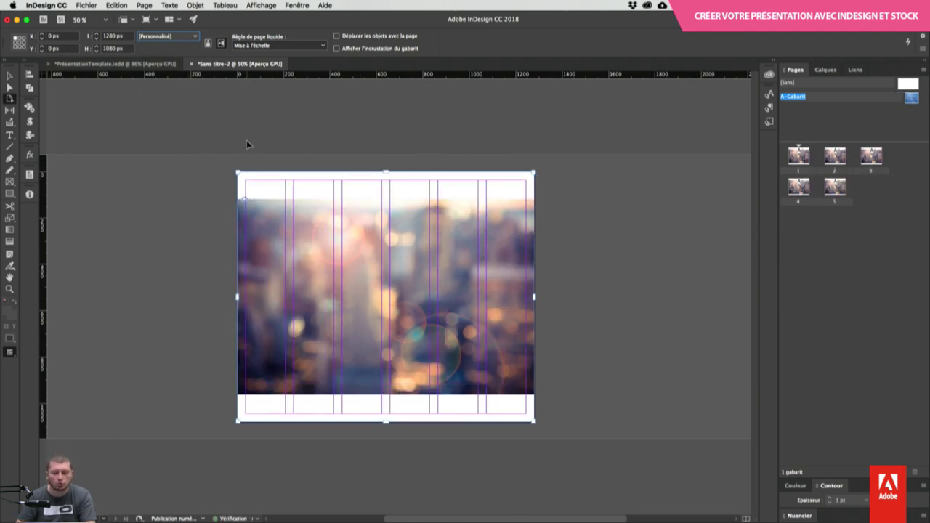
key("super+z")
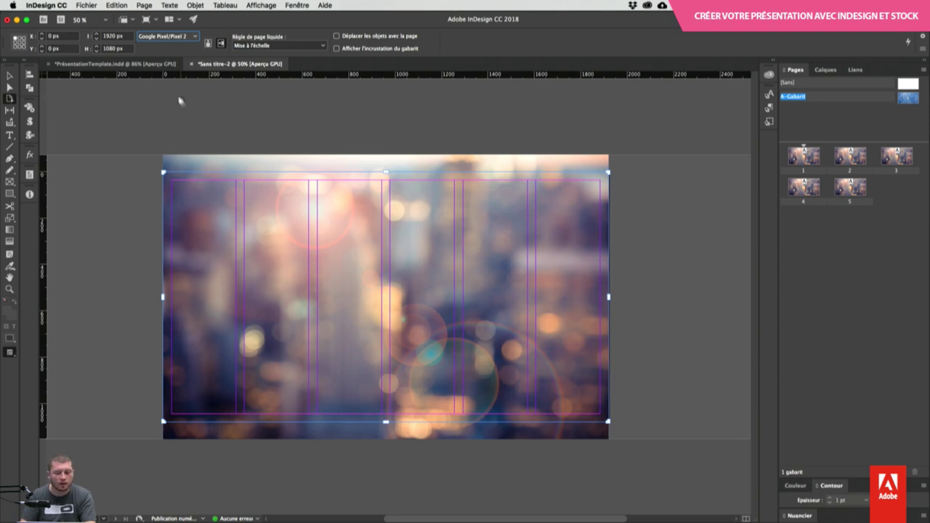
left_click(282, 135)
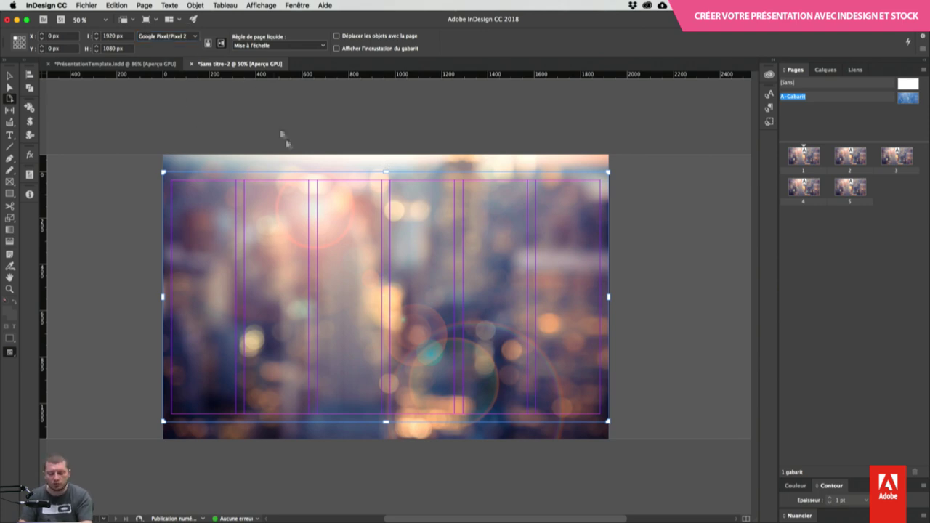
Step: Open page 1, return to the master page, try shrinking it from its upper-right corner and undo that resize
double_click(804, 154)
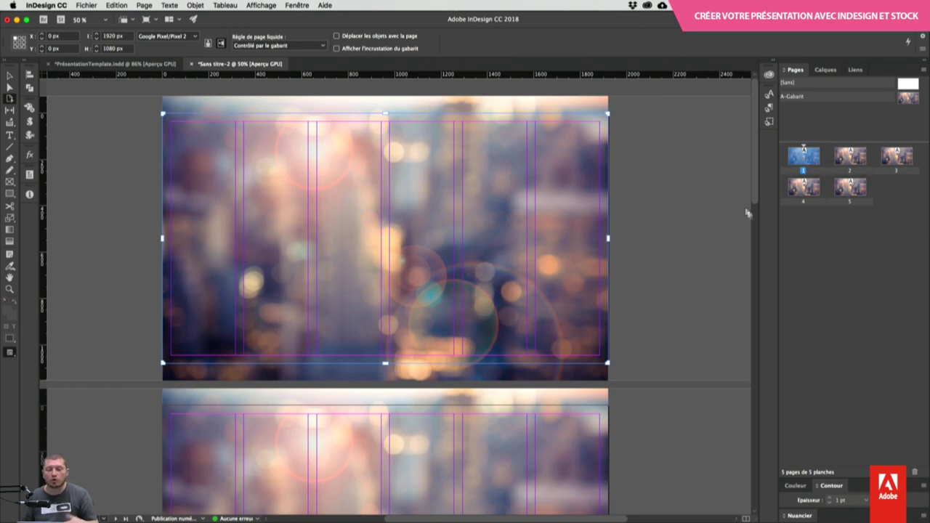
double_click(901, 98)
left_click_drag(608, 172, 456, 260)
key("super+z")
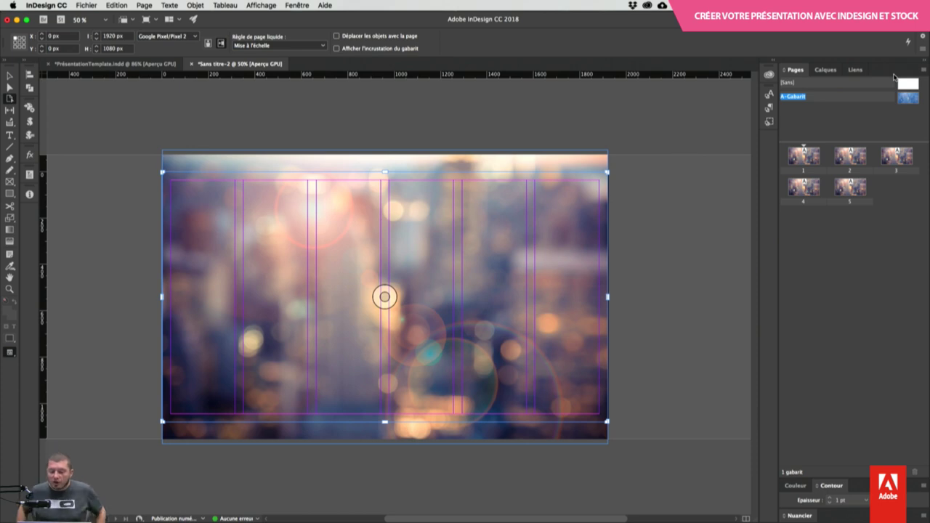
Step: Examine the master background on pages 1 to 5 and return to the A-Gabarit master page
double_click(792, 157)
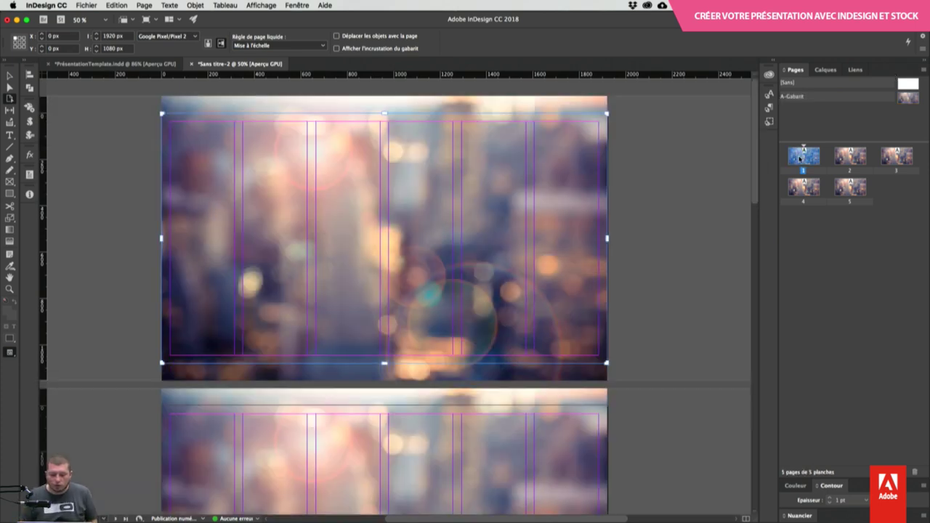
double_click(863, 159)
double_click(894, 158)
left_click(807, 192)
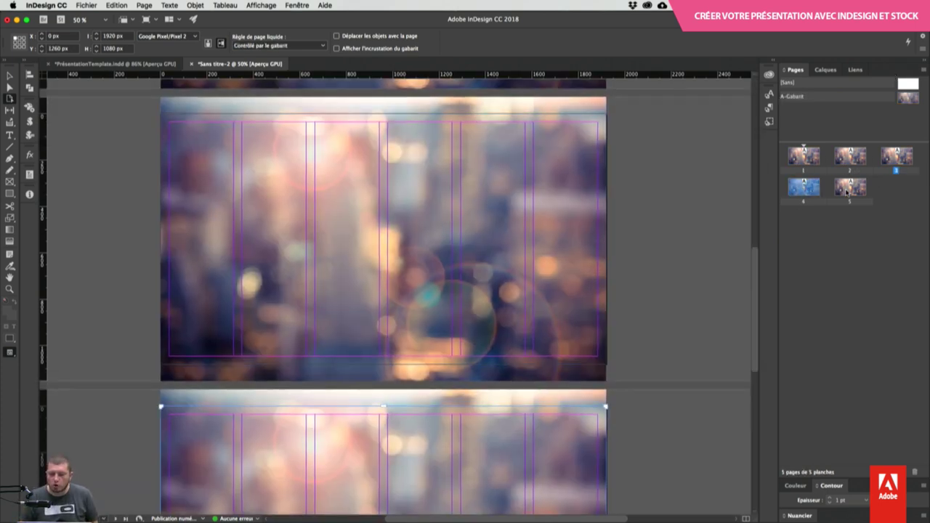
double_click(847, 192)
left_click(914, 100)
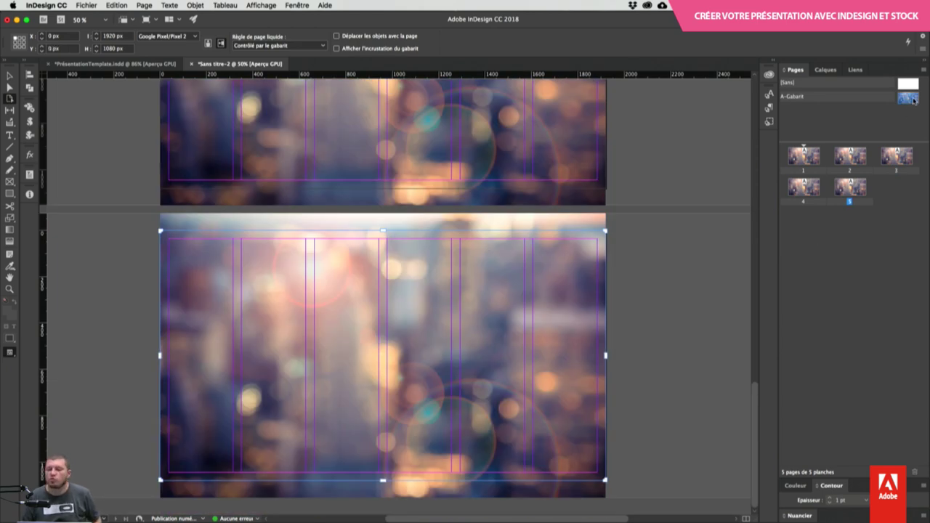
double_click(913, 100)
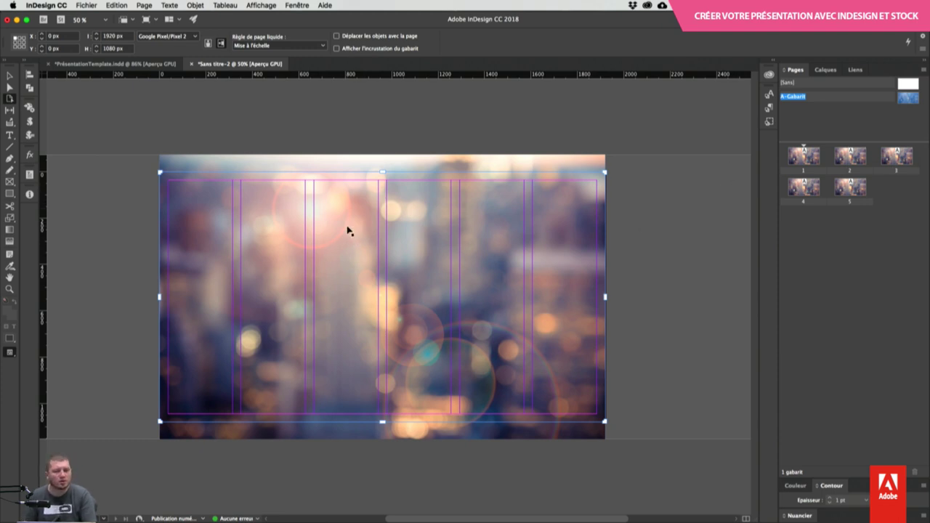
Step: Draw a rectangle on the master page from margin to margin, covering all six columns
left_click(9, 183)
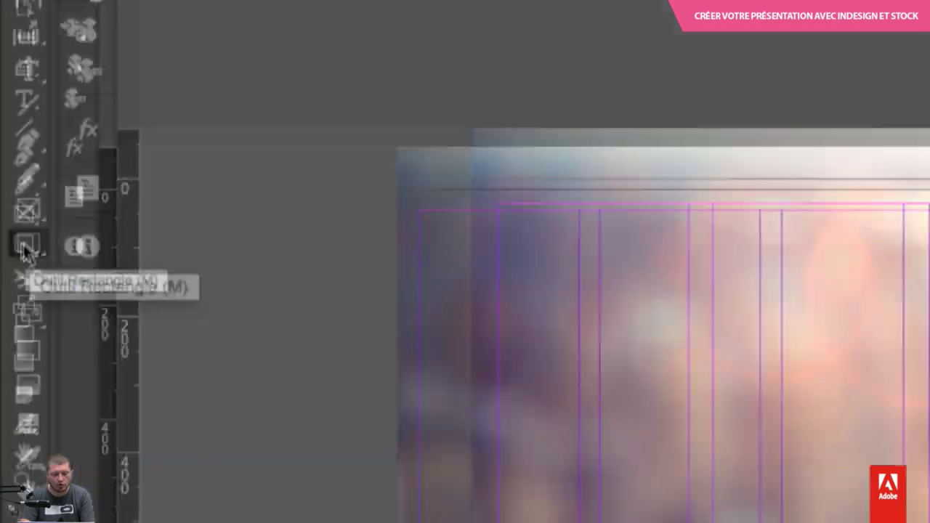
left_click(65, 243)
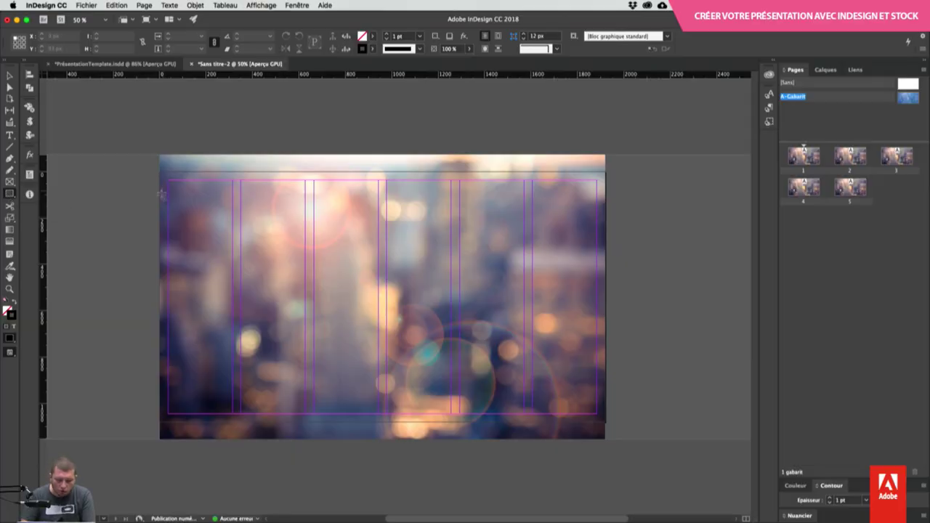
left_click_drag(167, 180, 596, 414)
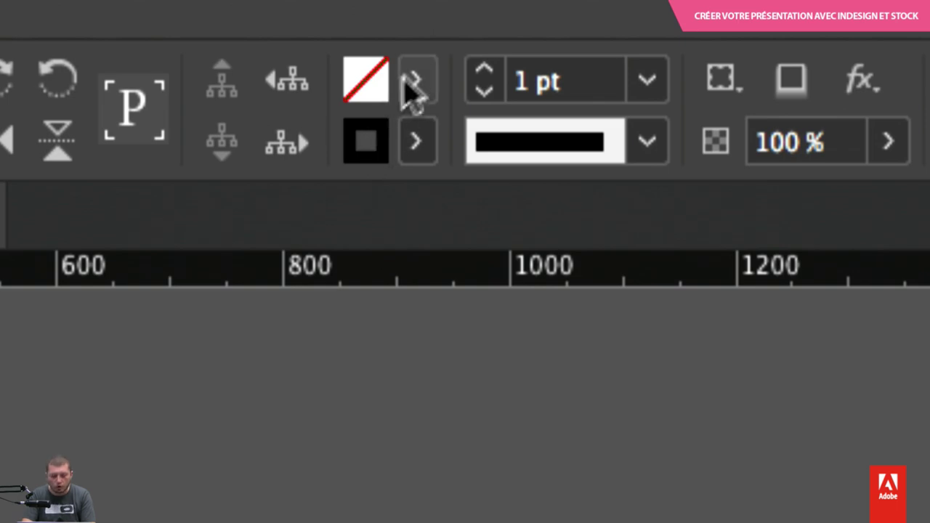
Step: Fill the master page rectangle with [Papier] and remove its stroke
left_click(411, 81)
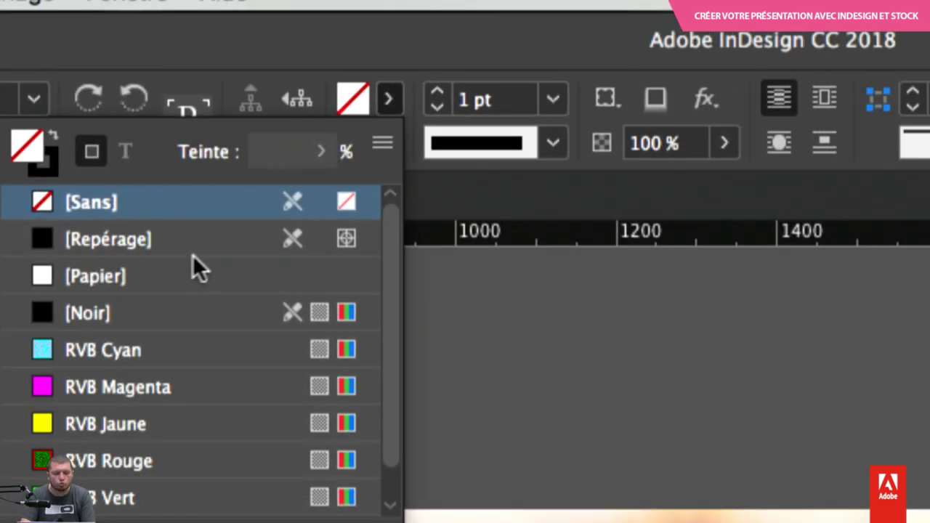
left_click(187, 267)
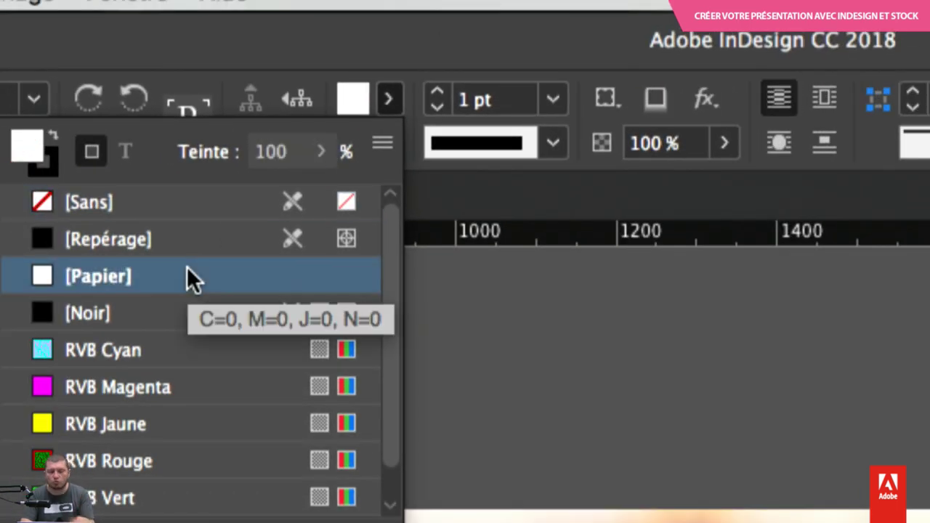
left_click(429, 63)
left_click(436, 107)
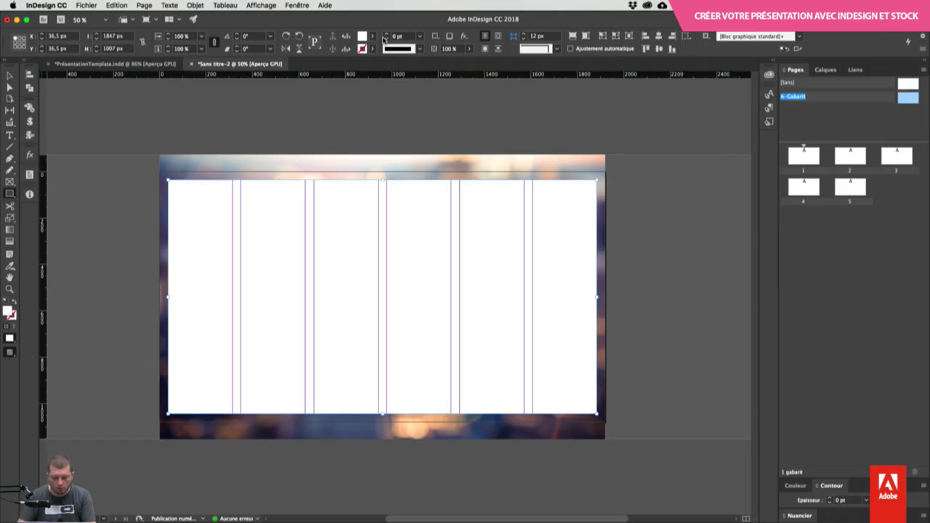
Step: Stretch the rectangle to the full 1920 px page width and bring its upper and lower edges inside the margins
left_click(10, 76)
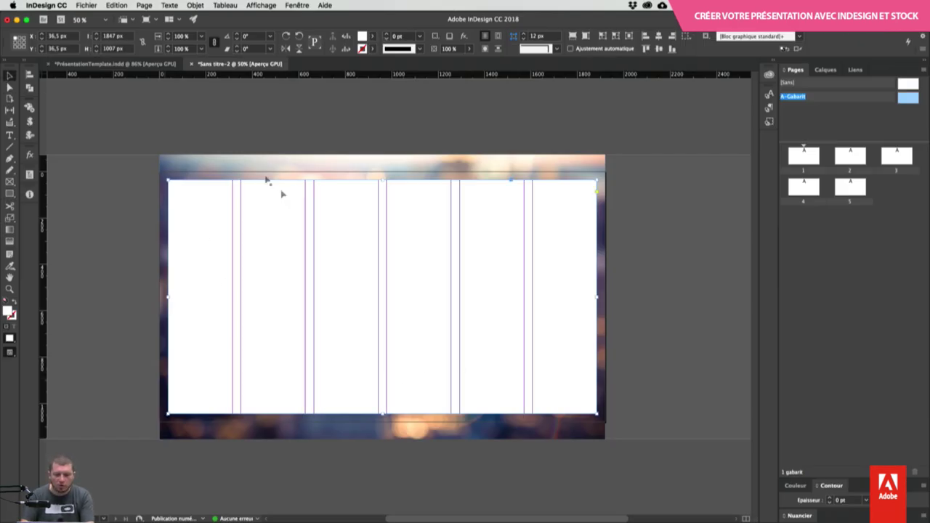
mouse_move(320, 252)
left_mouse_down()
mouse_move(335, 258)
mouse_move(328, 268)
left_mouse_up()
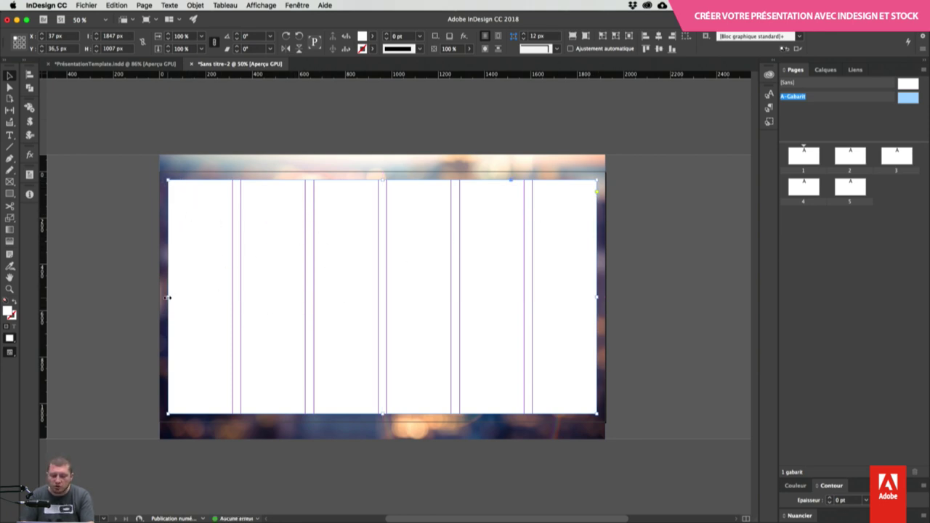
left_click_drag(168, 297, 159, 296)
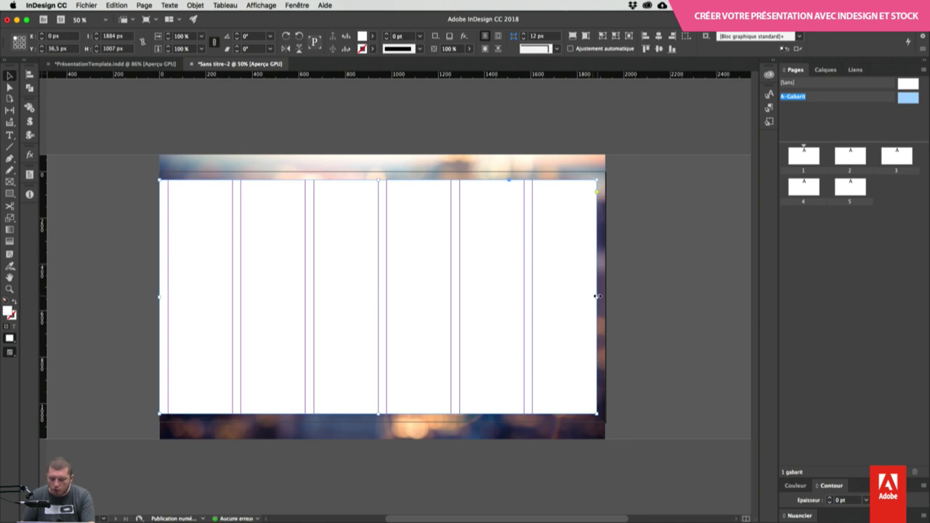
left_click_drag(596, 296, 606, 297)
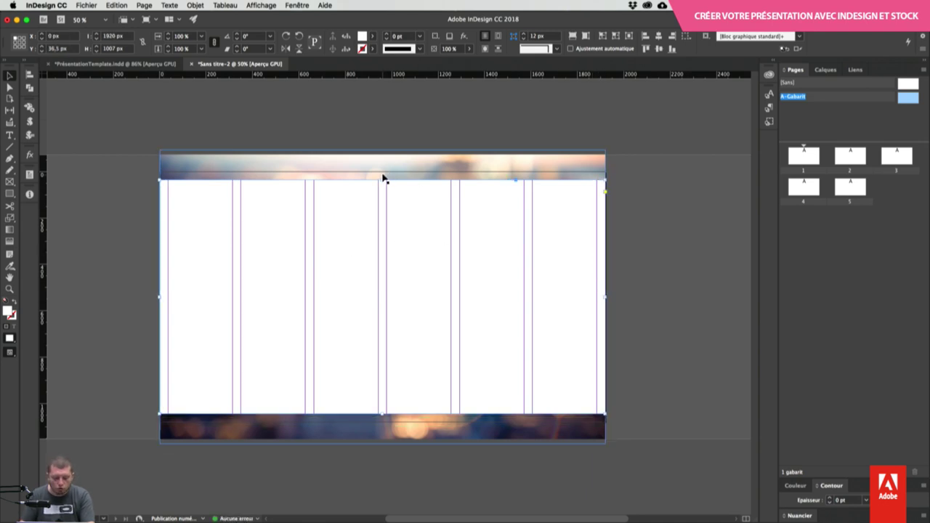
left_click_drag(382, 180, 380, 197)
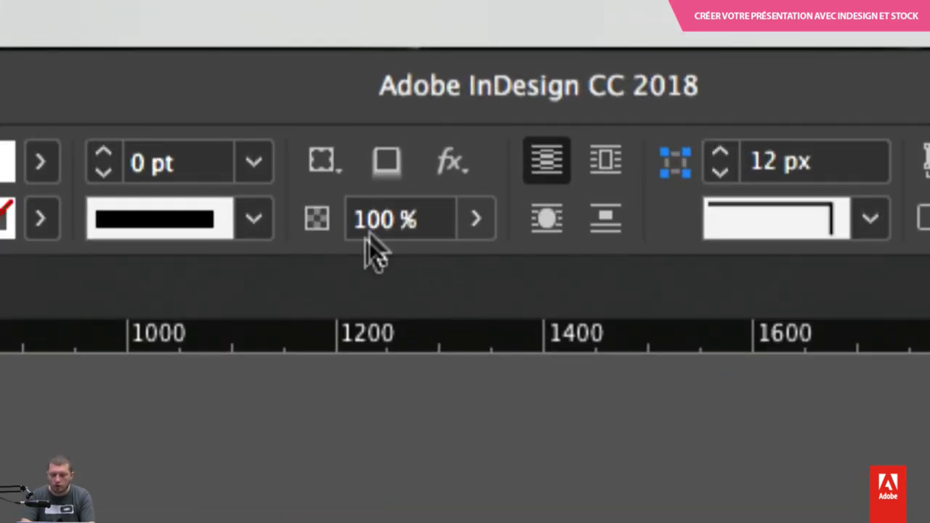
Step: Reduce the white rectangle's opacity to 79 % and deselect it
left_click(477, 220)
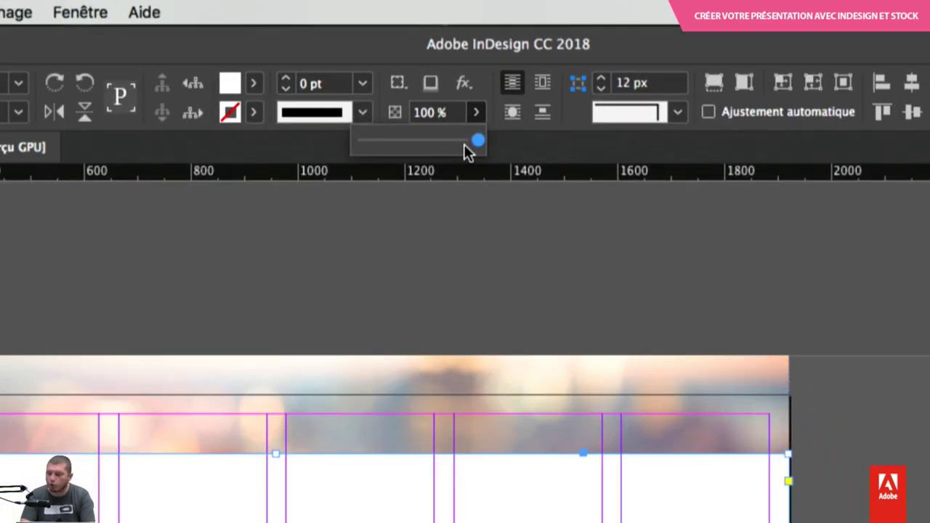
mouse_move(464, 144)
left_mouse_down()
mouse_move(381, 145)
mouse_move(452, 140)
left_mouse_up()
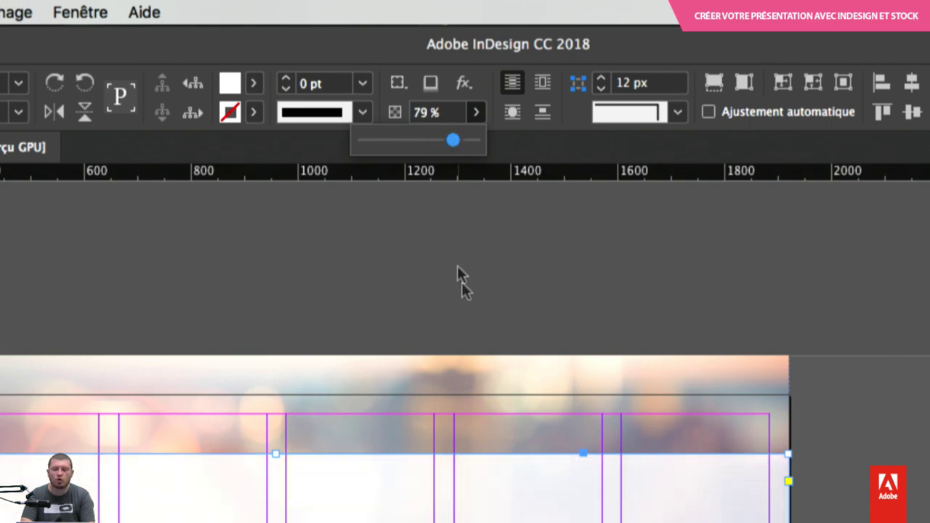
left_click(586, 292)
key("super+equal")
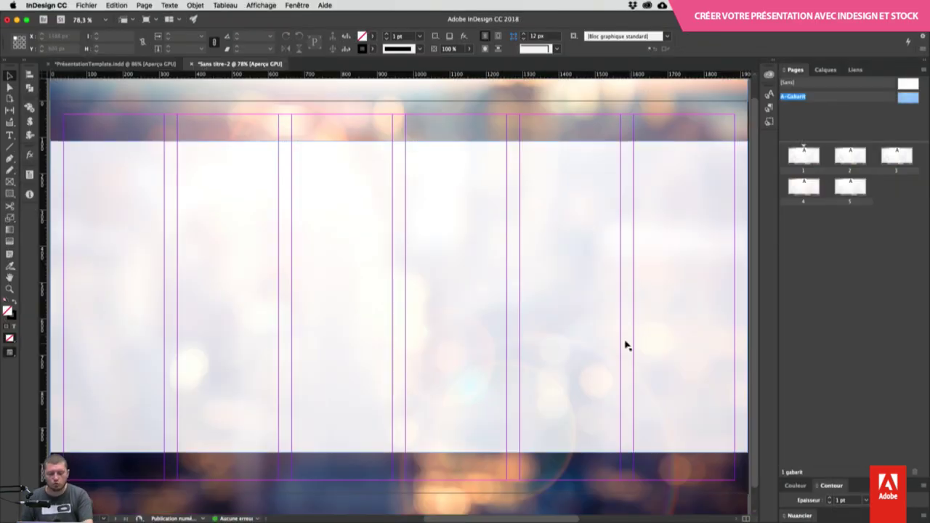
Step: Examine the master design in full-screen presentation mode and in the preview without guides
key("shift+w")
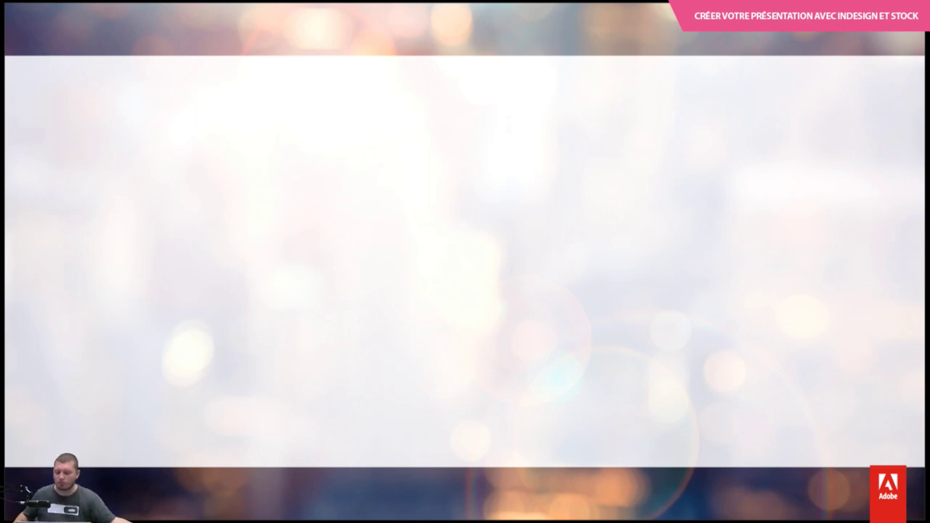
key("Escape")
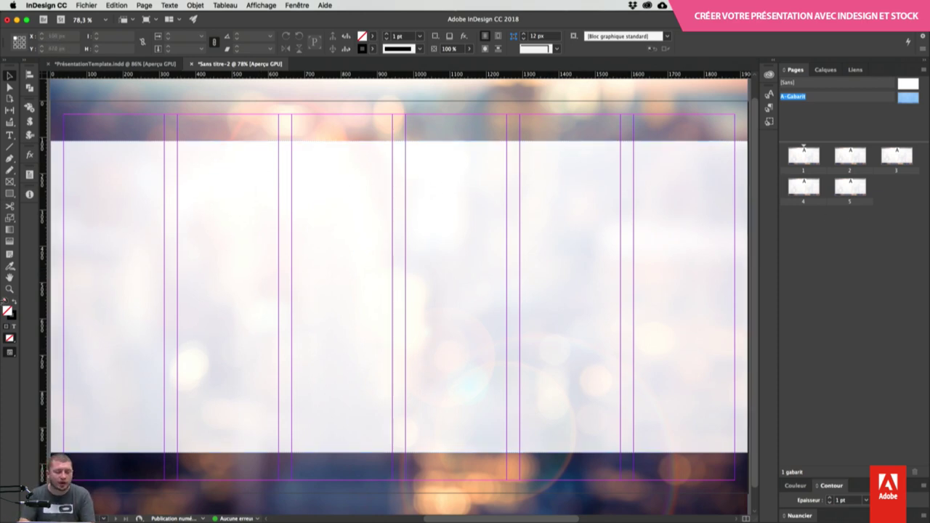
key("w")
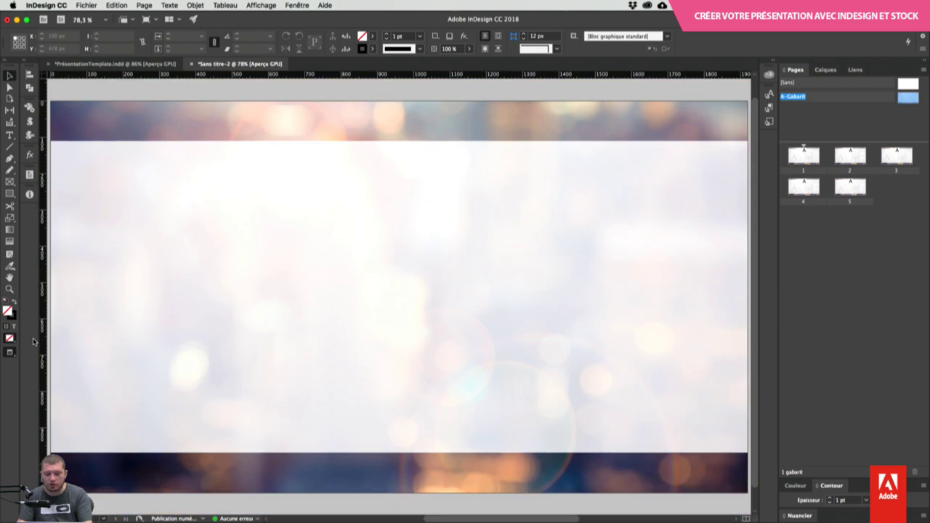
key("w")
key("shift+w")
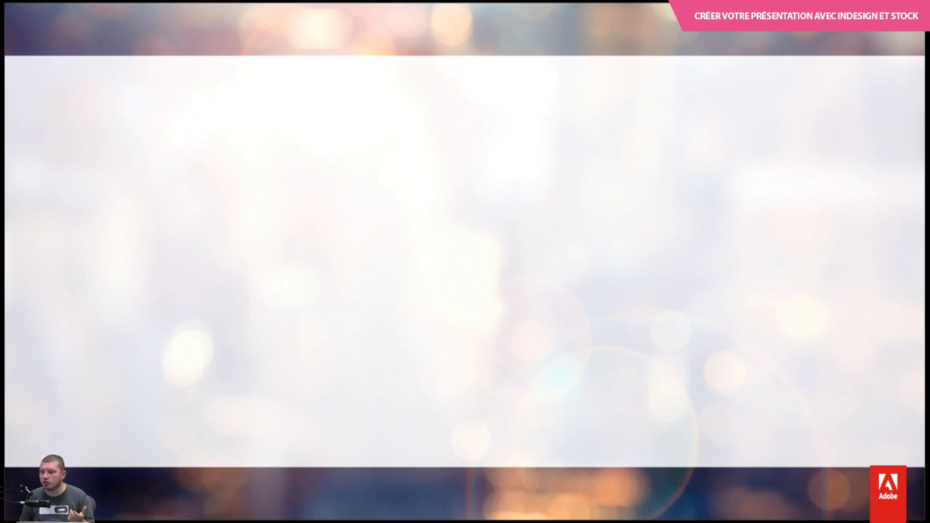
key("Escape")
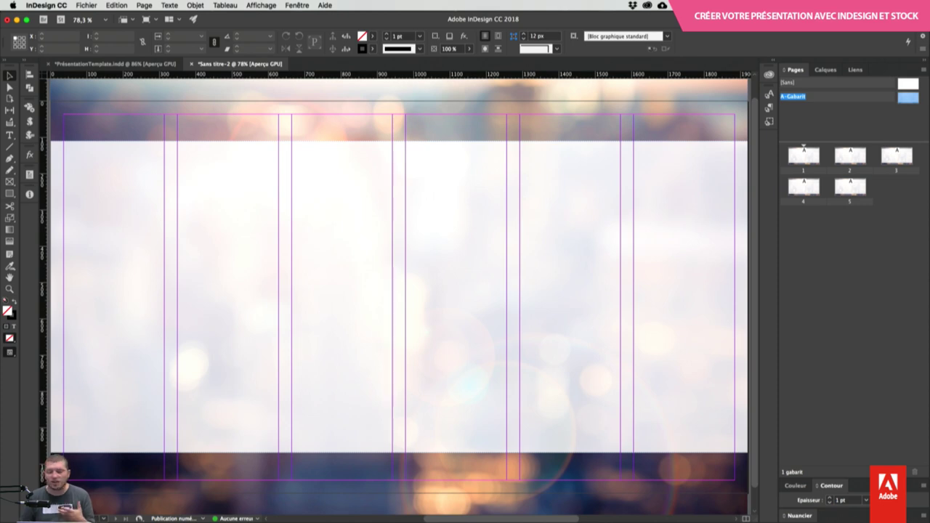
Step: On page 1, create a text frame spanning columns three to six with the title "Ma plus belle présentation"
left_click(805, 157)
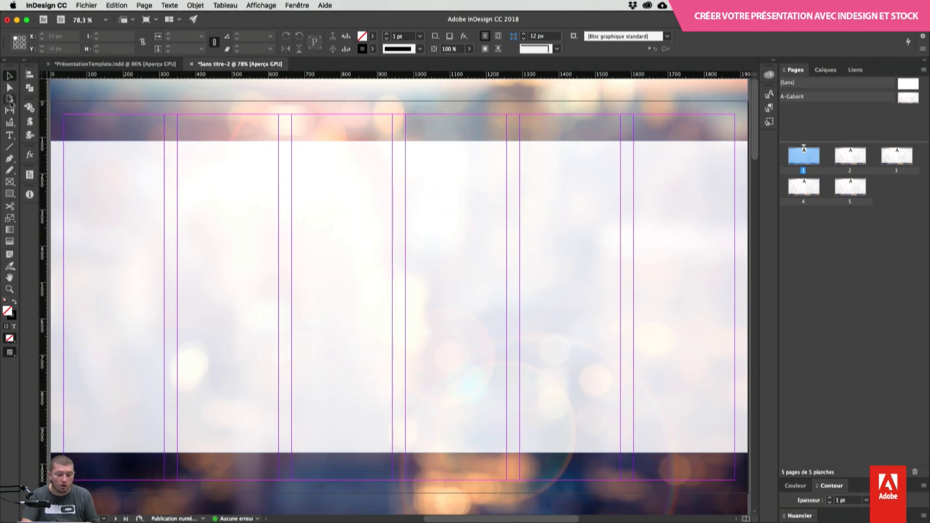
left_click(9, 135)
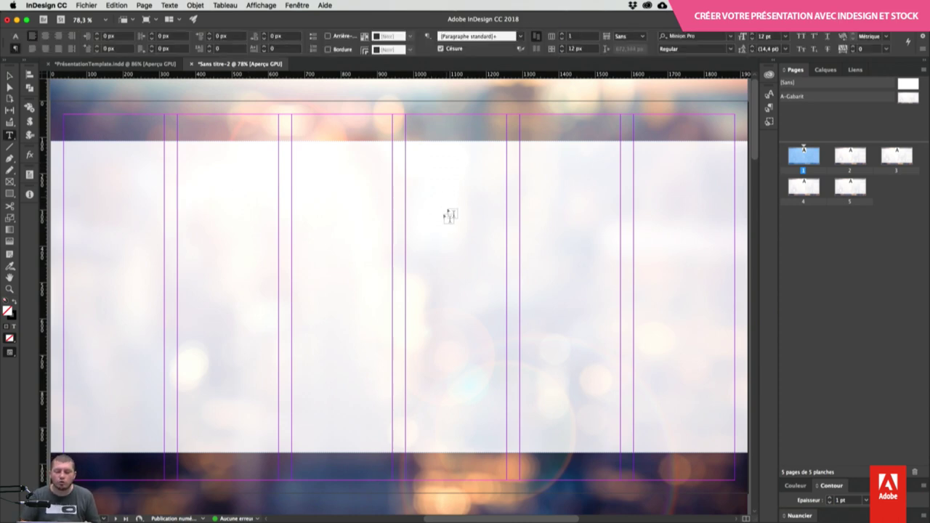
left_click_drag(292, 199, 733, 336)
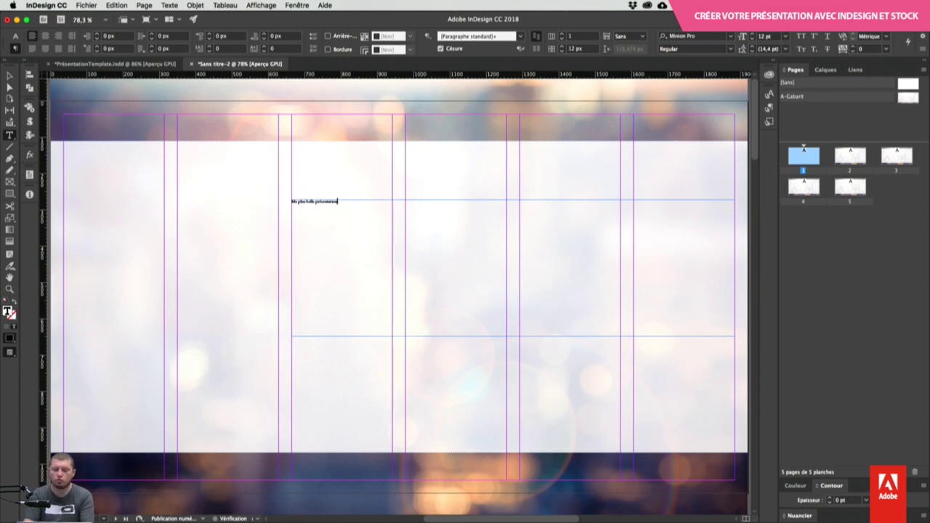
Step: Enlarge the whole title text to 118 pt and turn off its hyphenation
key("super+a")
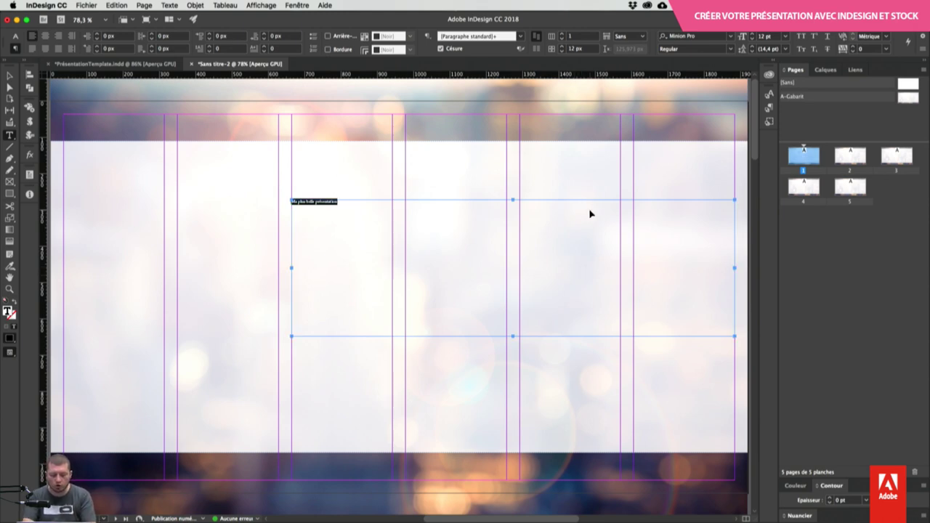
key("super+shift+period")
key("super+shift+period")
key("super+shift+period")
key("super+shift+period")
key("super+shift+period")
key("super+shift+period")
key("super+shift+period")
key("super+shift+period")
key("super+shift+period")
key("super+shift+period")
key("super+shift+period")
key("super+shift+period")
key("super+shift+period")
key("super+shift+period")
key("super+shift+period")
key("super+shift+period")
key("super+shift+period")
key("super+shift+period")
key("super+shift+period")
key("super+shift+period")
key("super+shift+period")
key("super+shift+period")
key("super+shift+period")
key("super+shift+period")
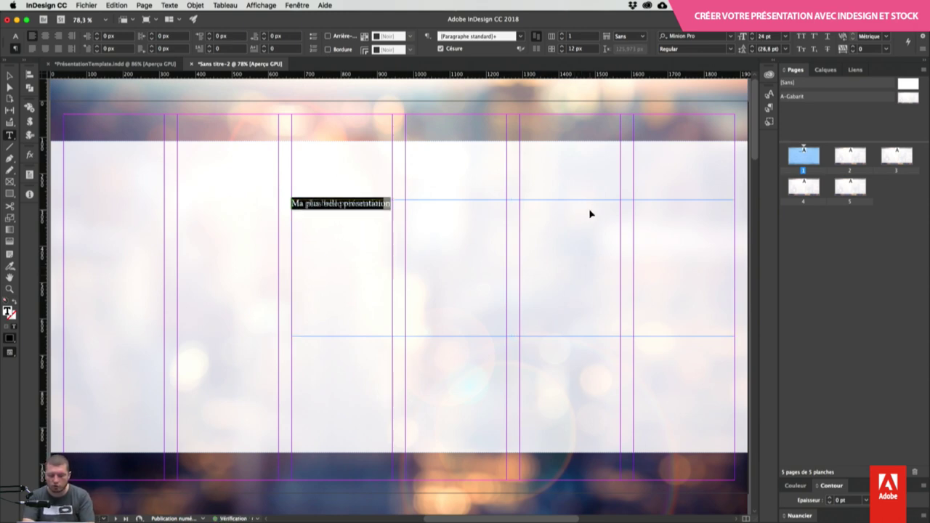
key("super+shift+period")
key("super+shift+period")
key("super+shift+period")
key("super+shift+period")
key("super+shift+period")
key("super+shift+period")
key("super+shift+period")
key("super+shift+period")
key("super+shift+period")
key("super+shift+period")
key("super+shift+period")
key("super+shift+period")
key("super+shift+period")
key("super+shift+period")
key("super+shift+period")
key("super+shift+period")
key("super+shift+period")
key("super+shift+period")
key("super+shift+period")
key("super+shift+period")
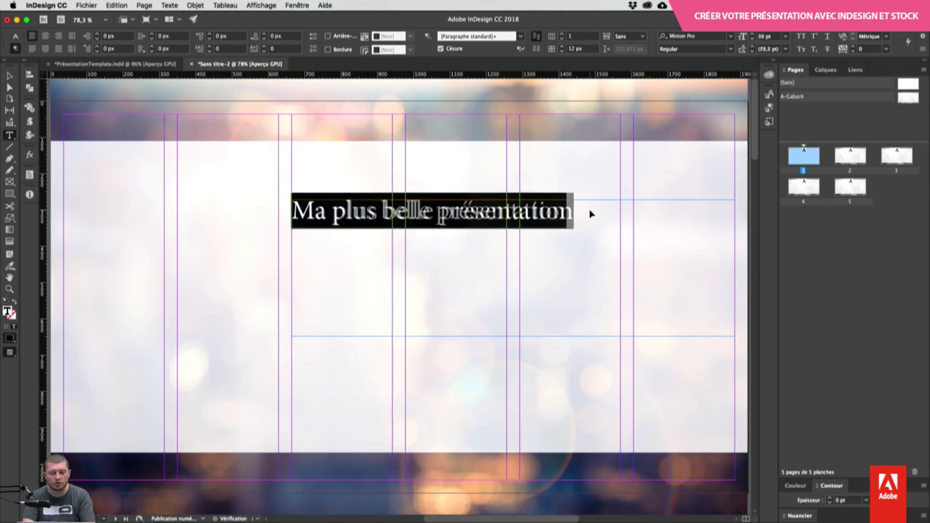
key("super+shift+period")
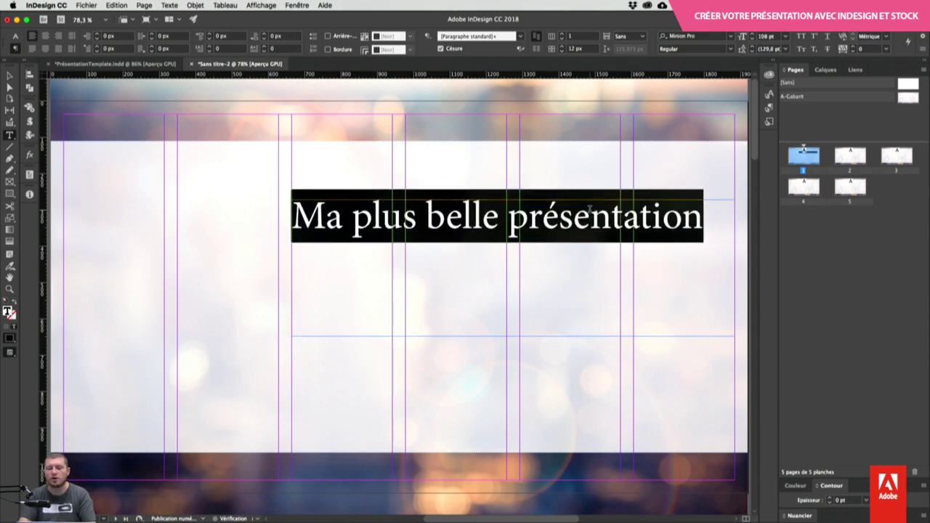
key("super+shift+period")
key("super+shift+period")
key("super+shift+period")
key("super+shift+period")
key("super+shift+period")
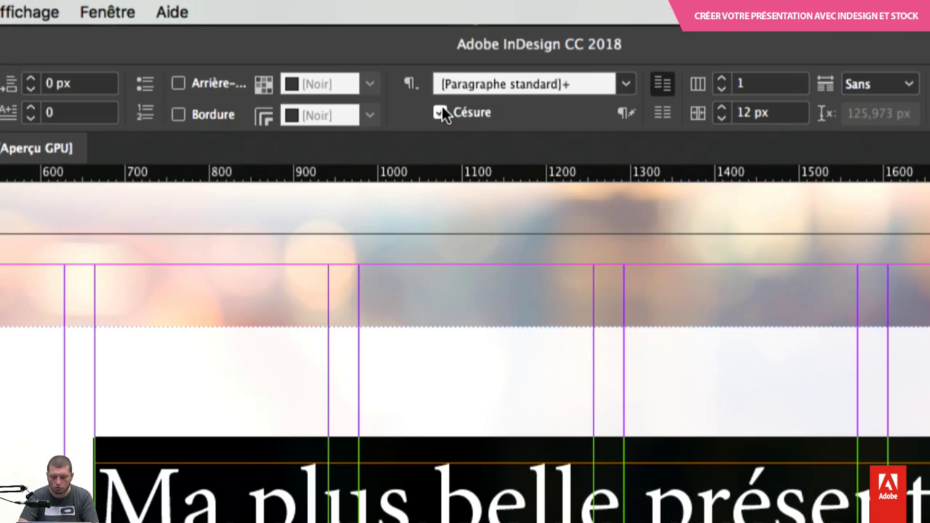
left_click(441, 49)
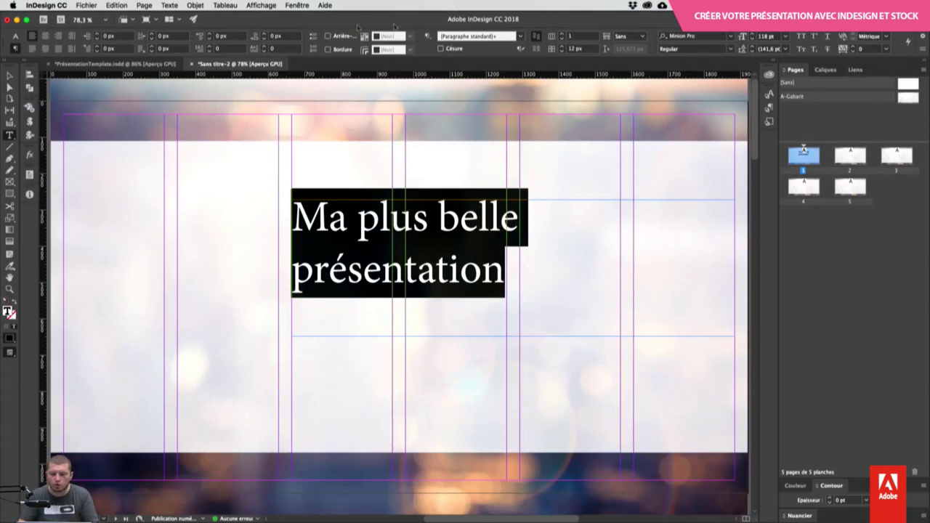
Step: Tighten the leading between the two lines of the title
left_click(769, 49)
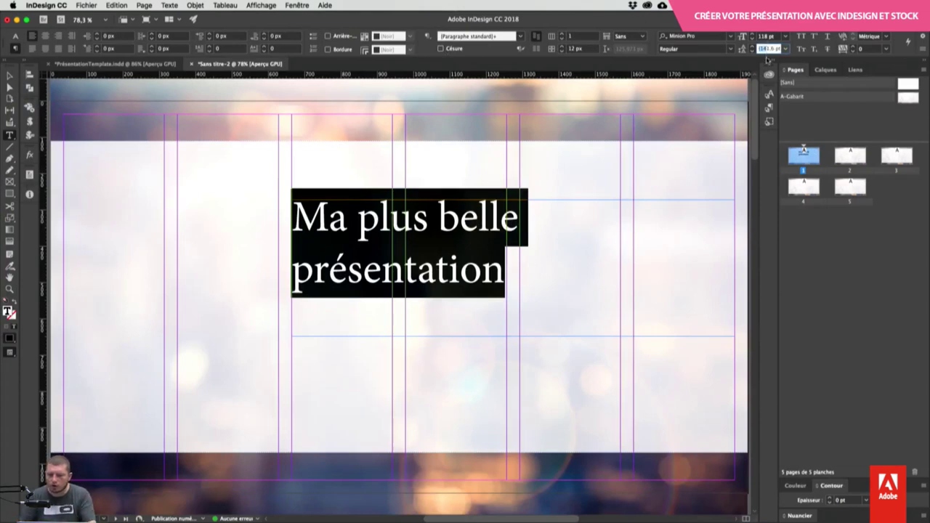
key("Down")
key("Down")
key("Down")
key("Down")
key("Down")
key("Down")
key("Down")
key("Down")
key("Down")
key("Down")
key("Down")
key("Down")
key("Down")
key("Down")
key("Down")
key("Down")
key("Down")
key("Down")
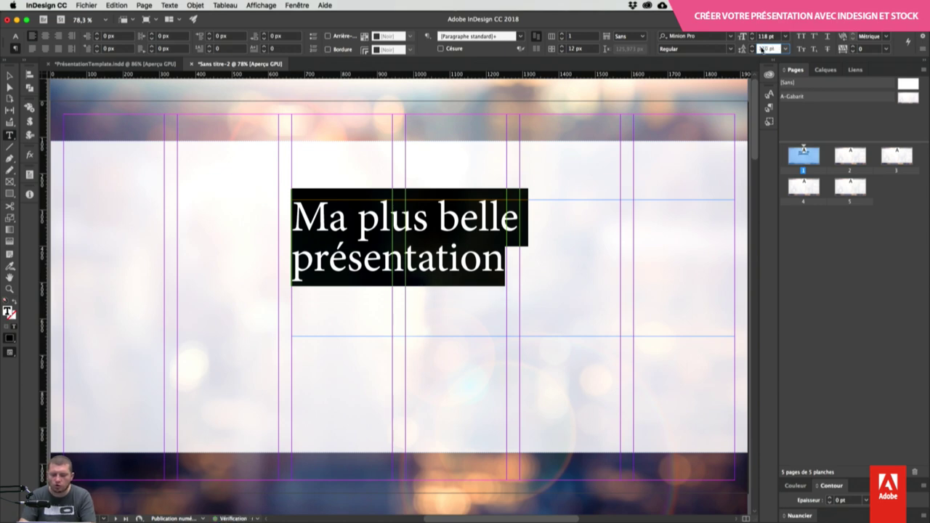
key("Up")
key("Up")
key("Up")
key("Up")
key("Up")
key("Up")
Step: Increase the title's font size to 170 pt
key("shift+Tab")
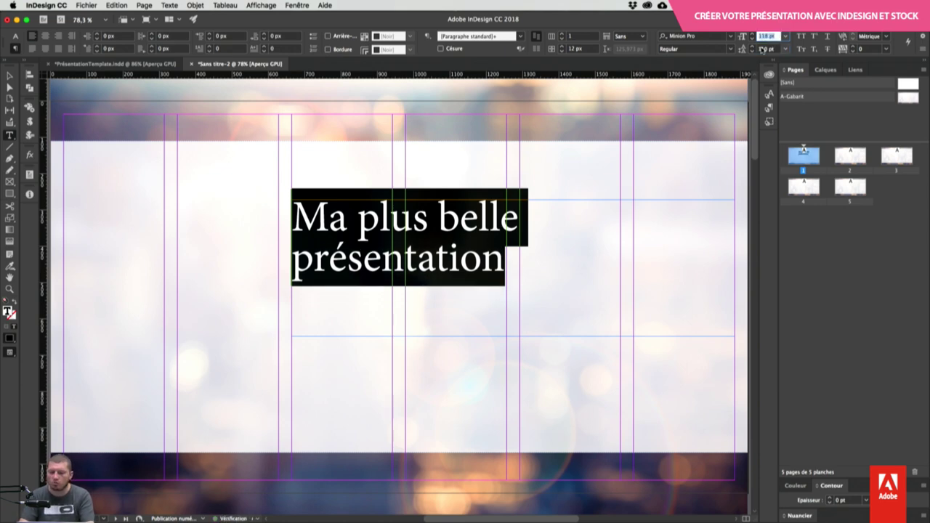
key("Up")
key("Up")
key("Up")
key("Up")
key("Up")
key("Up")
key("Up")
key("Up")
key("Up")
key("Up")
key("Up")
key("Up")
key("Up")
key("Up")
key("Up")
key("Up")
key("Up")
key("Up")
key("Up")
key("Up")
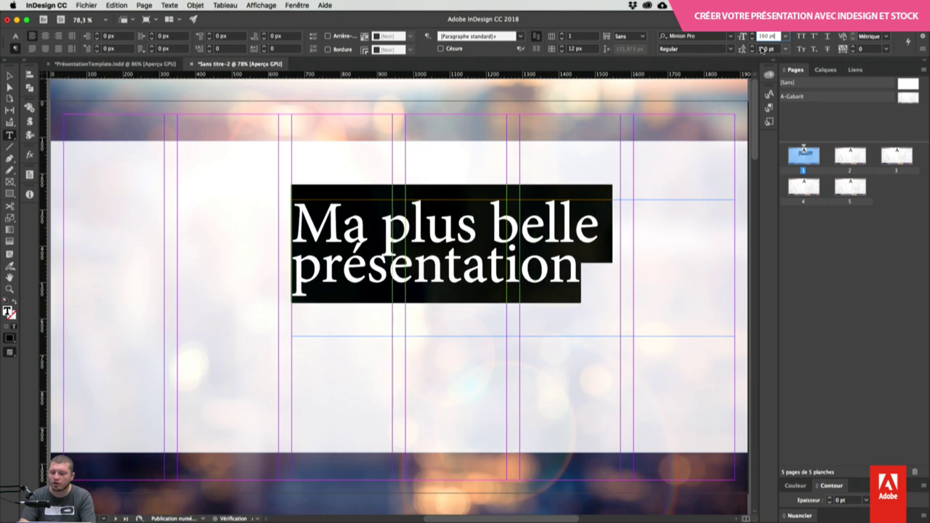
Step: Set the title's leading to 160 pt
key("Tab")
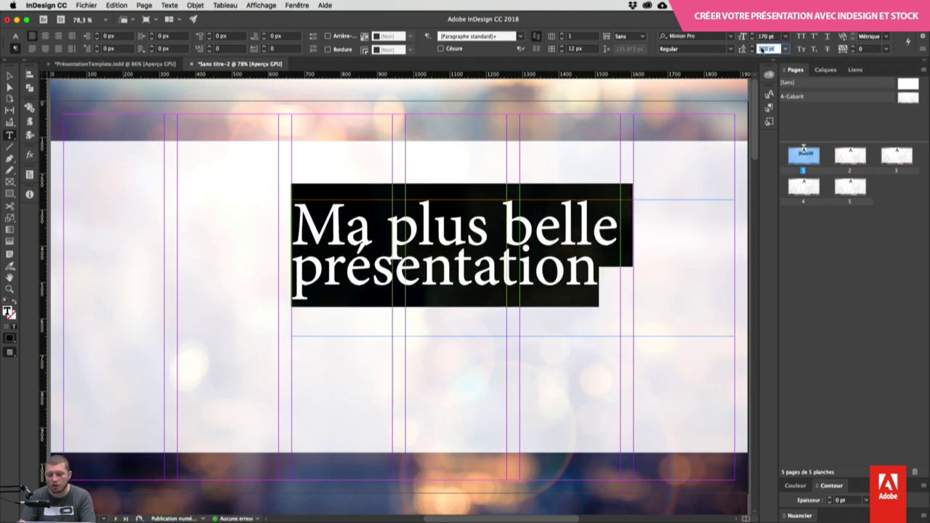
key("Down")
key("Down")
key("Down")
key("Down")
key("Down")
key("Down")
key("Up")
key("Up")
key("Up")
key("Up")
key("Up")
key("Up")
key("Up")
key("Up")
key("Up")
key("Up")
key("Up")
key("Up")
key("Up")
key("Up")
key("Up")
key("Up")
key("Up")
key("Up")
key("Up")
key("Up")
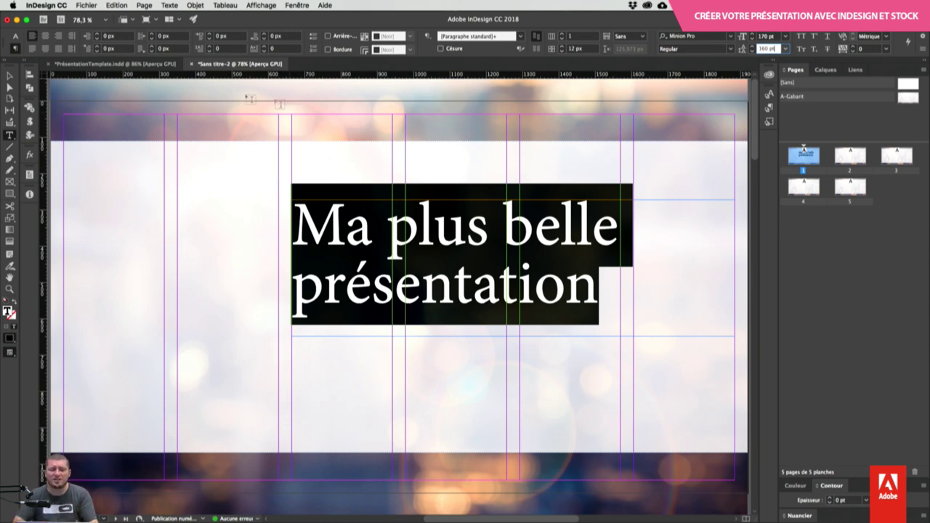
Step: Show the character formatting options and check the title's font list with and without the Typekit-only filter, leaving the filter on
left_click(15, 35)
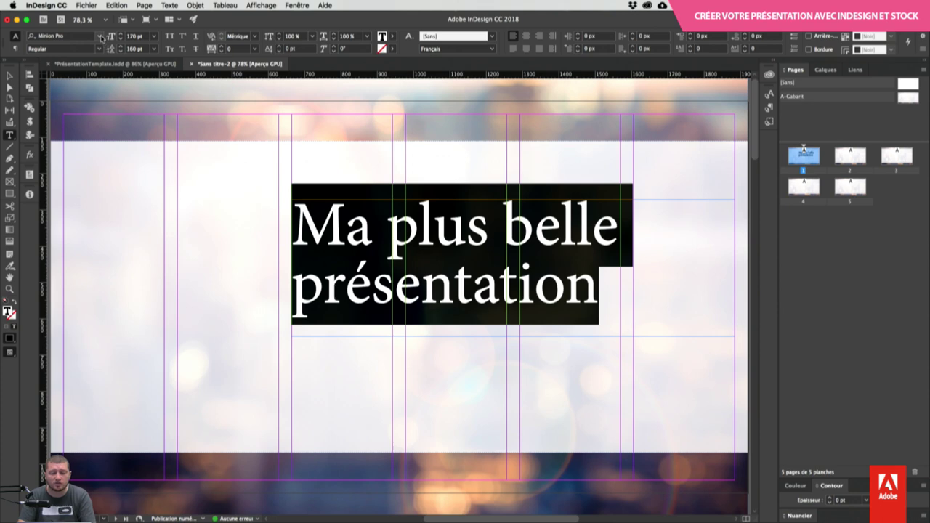
left_click(100, 37)
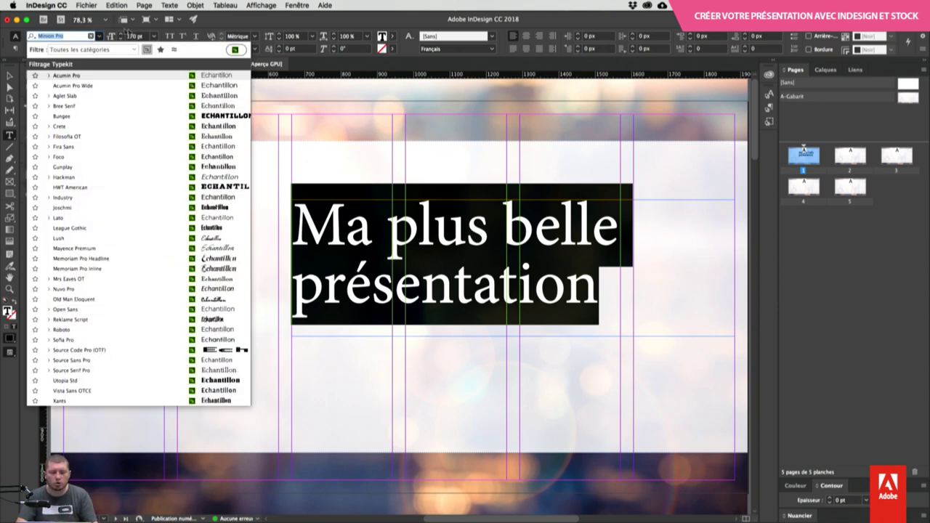
left_click(145, 50)
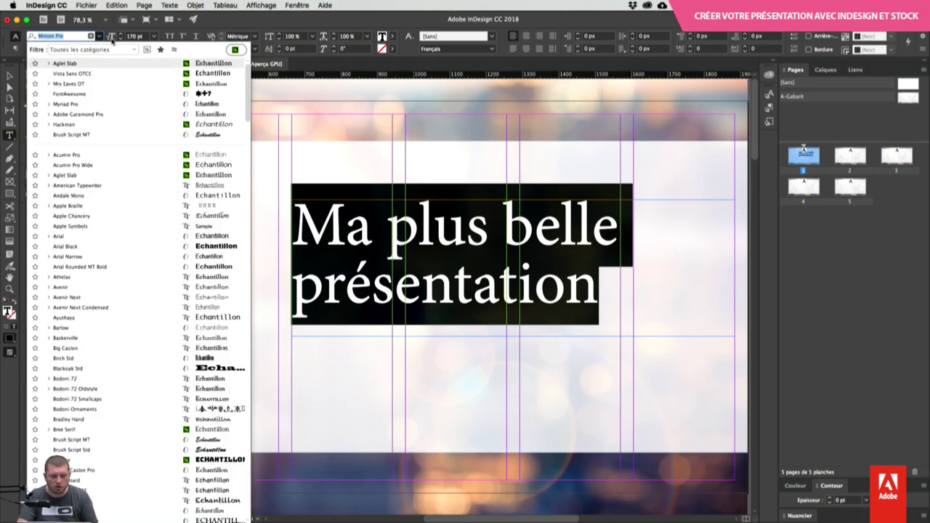
left_click(146, 50)
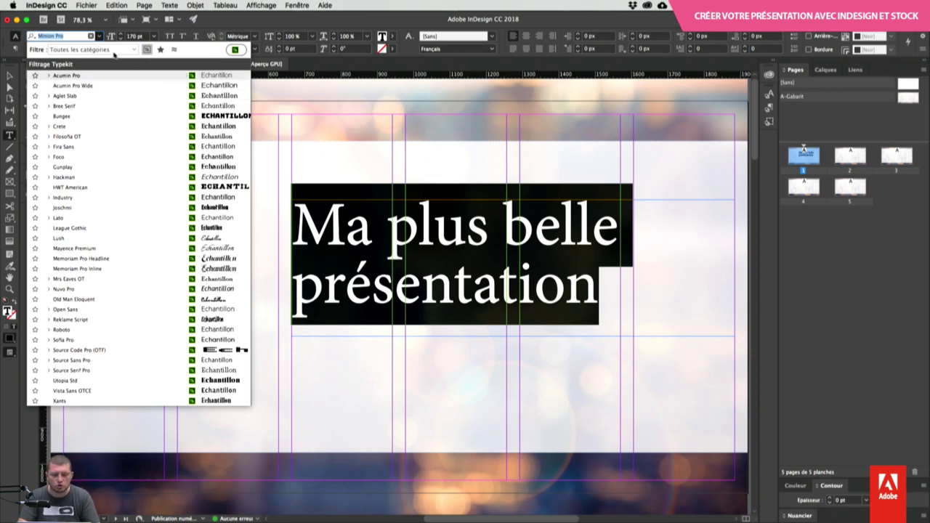
key("Escape")
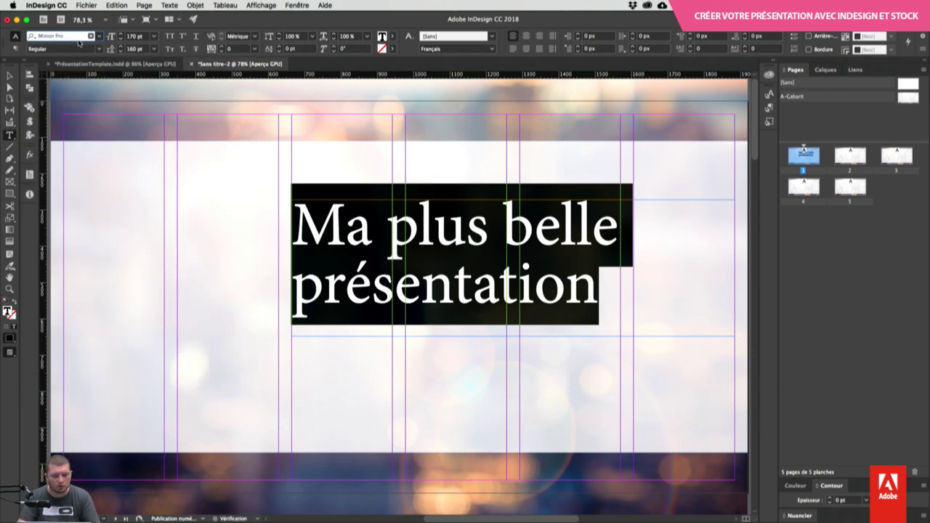
Step: Preview Typekit fonts on the selected title, including Aglet Slab, Fira Sans, Foco and Hackman
left_click(99, 36)
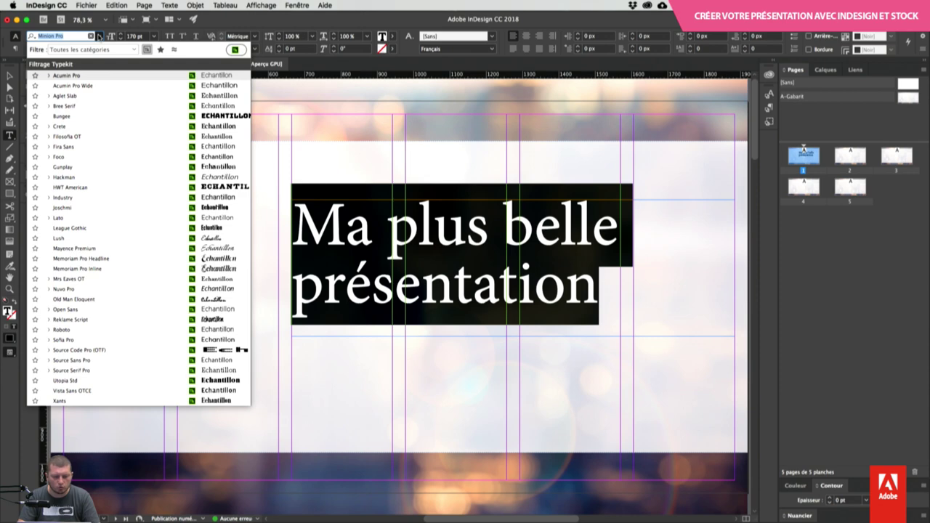
key("Left")
key("Down")
key("Down")
key("Down")
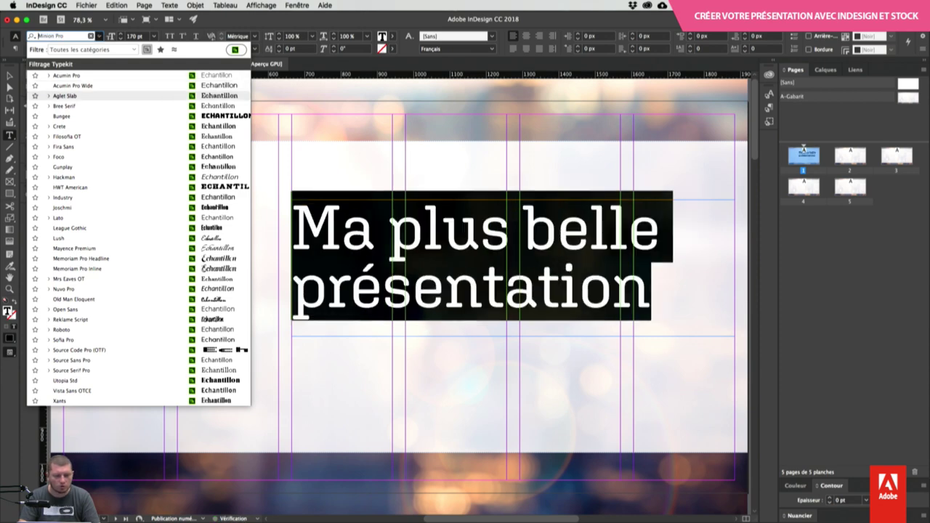
key("Up")
key("Up")
key("Down")
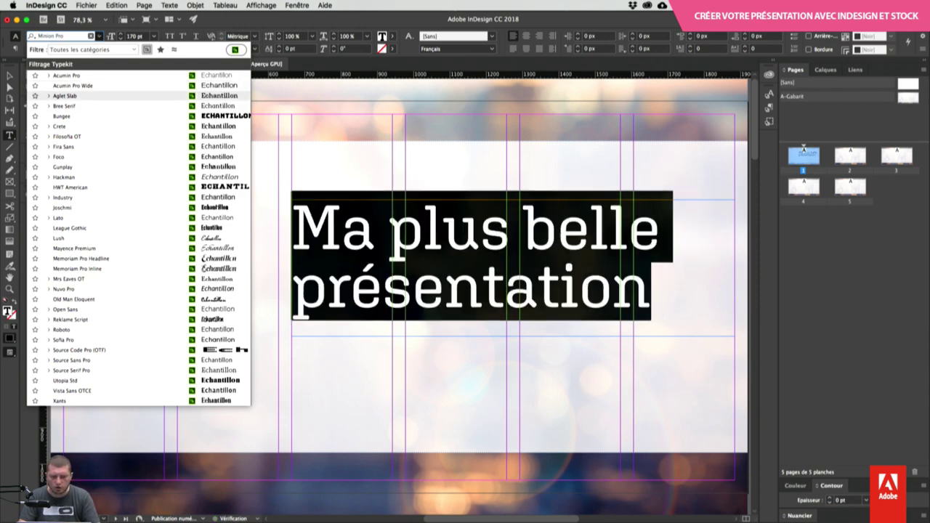
key("Down")
key("Down")
key("Down")
key("Down")
key("Down")
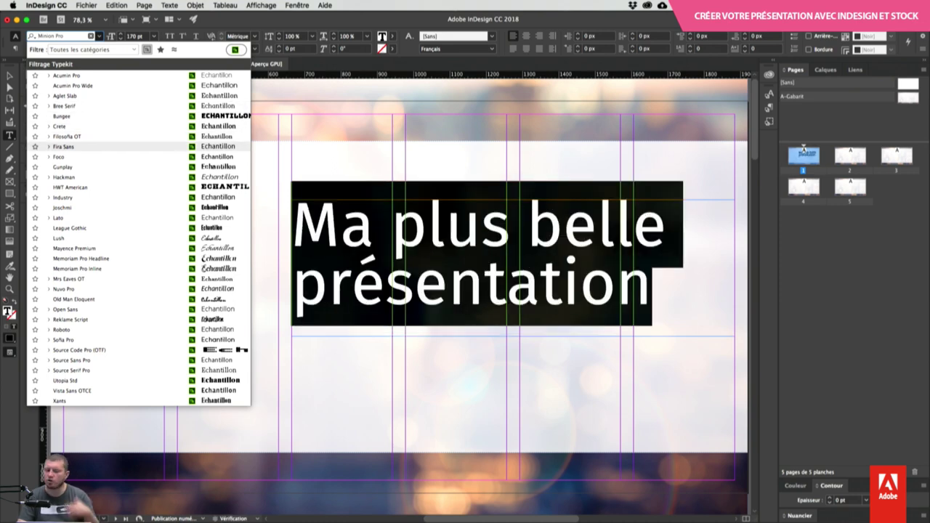
key("Down")
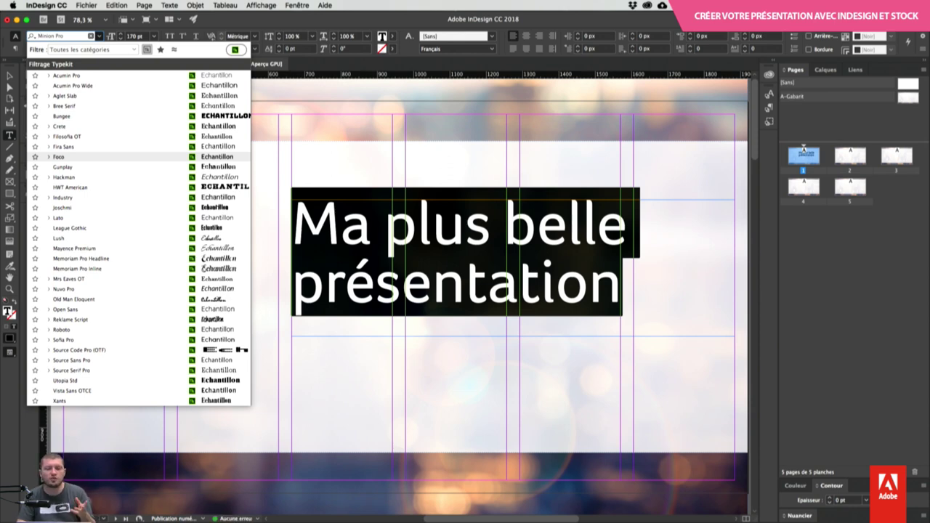
key("Down")
key("Down")
key("Down")
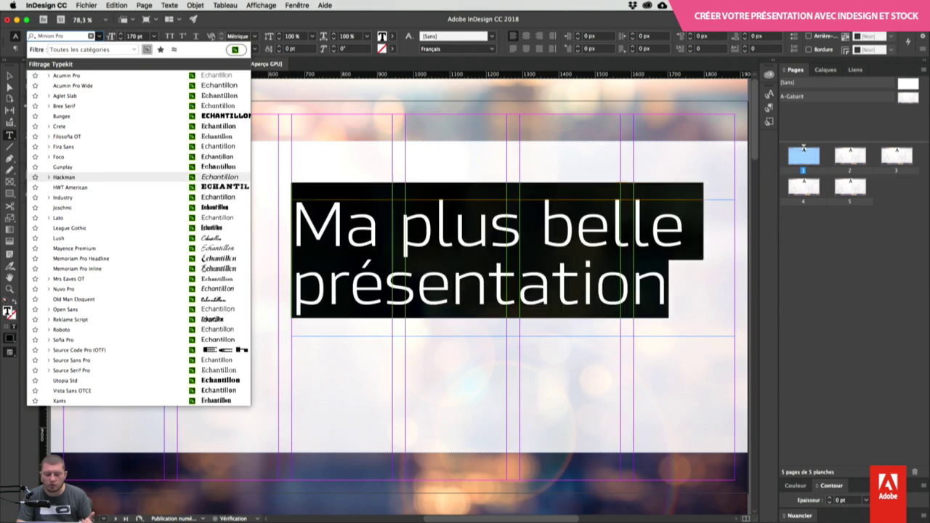
key("Down")
key("Down")
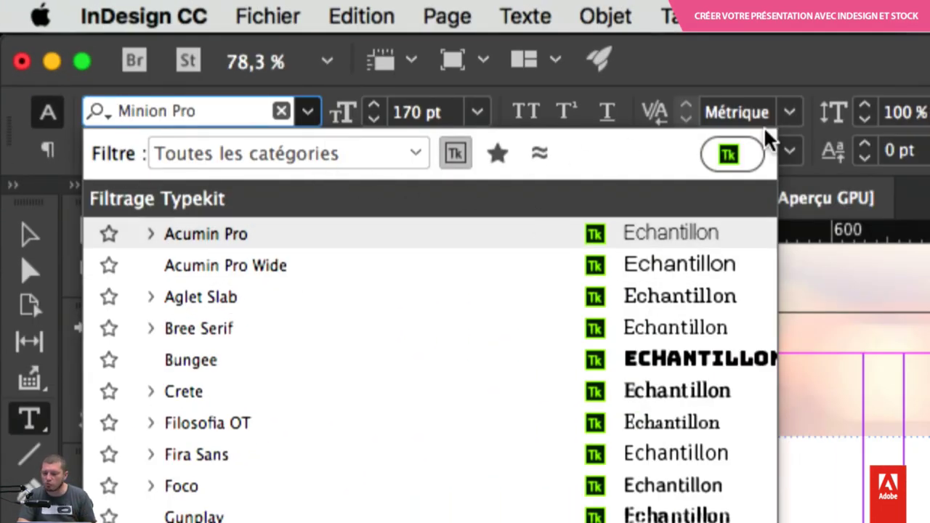
Step: Go to the Adobe Typekit website, open the Variety Pack for Screen Design and examine its font samples
left_click(733, 154)
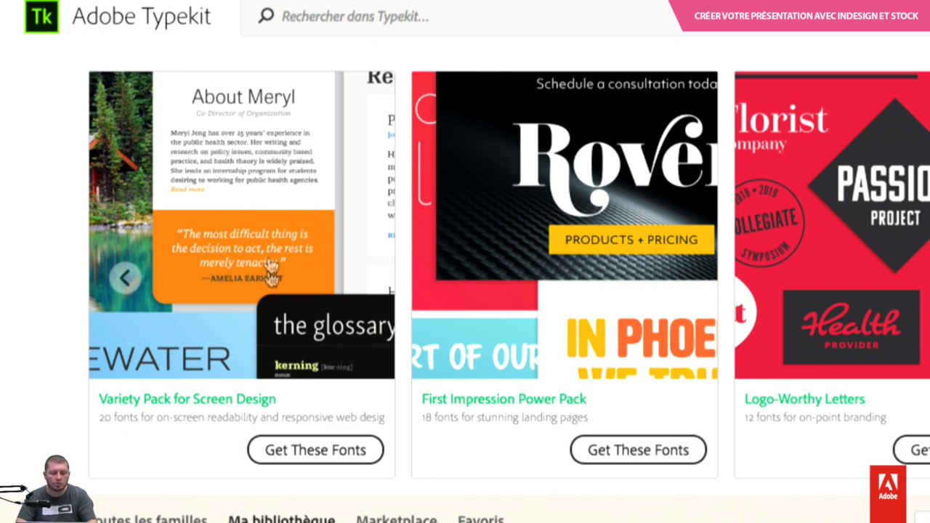
left_click(298, 195)
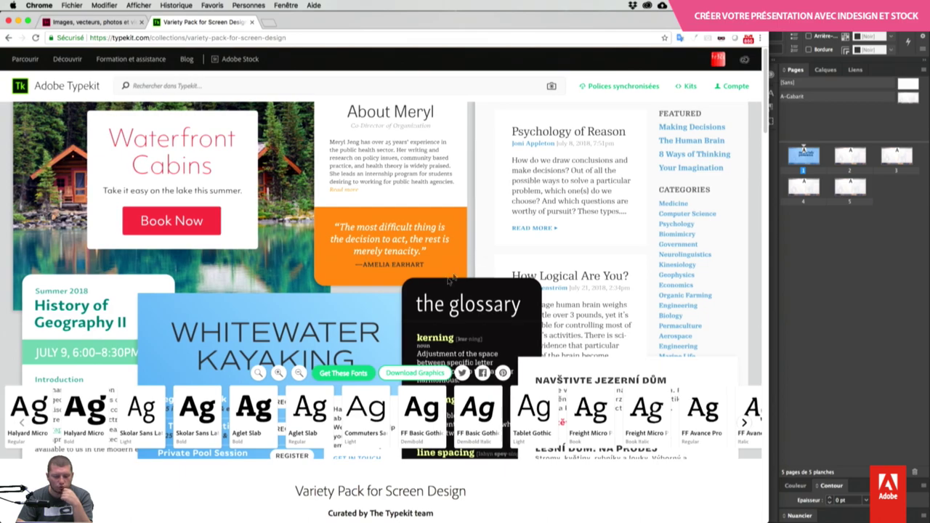
scroll(255, 250, "down", 2)
scroll(423, 308, "down", 10)
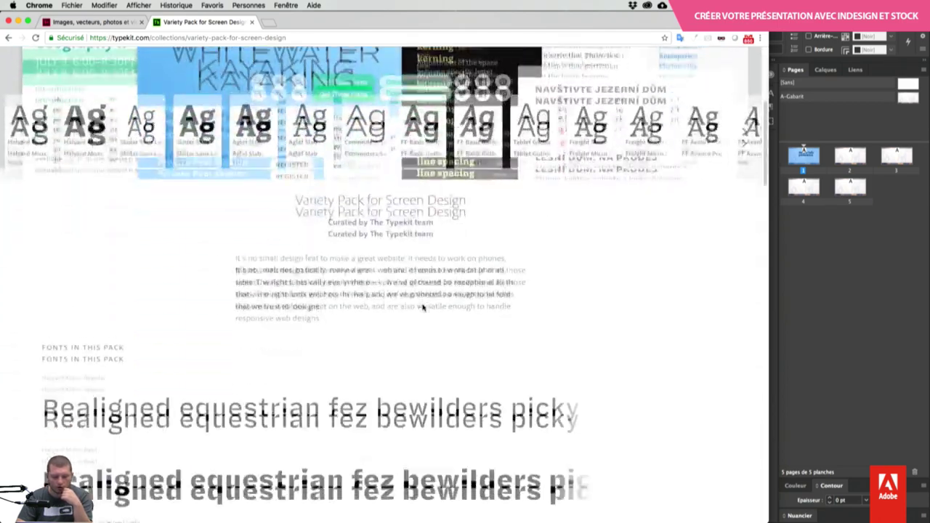
scroll(423, 308, "down", 3)
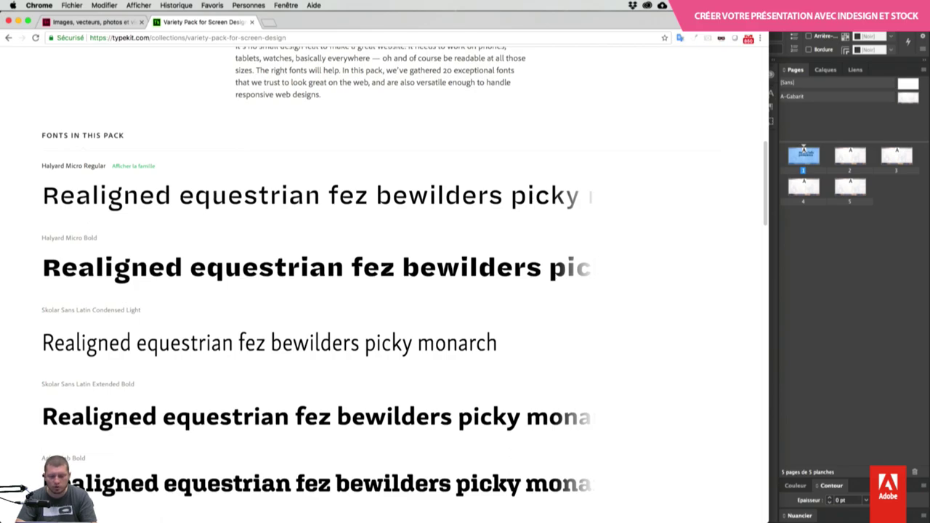
scroll(404, 285, "down", 10)
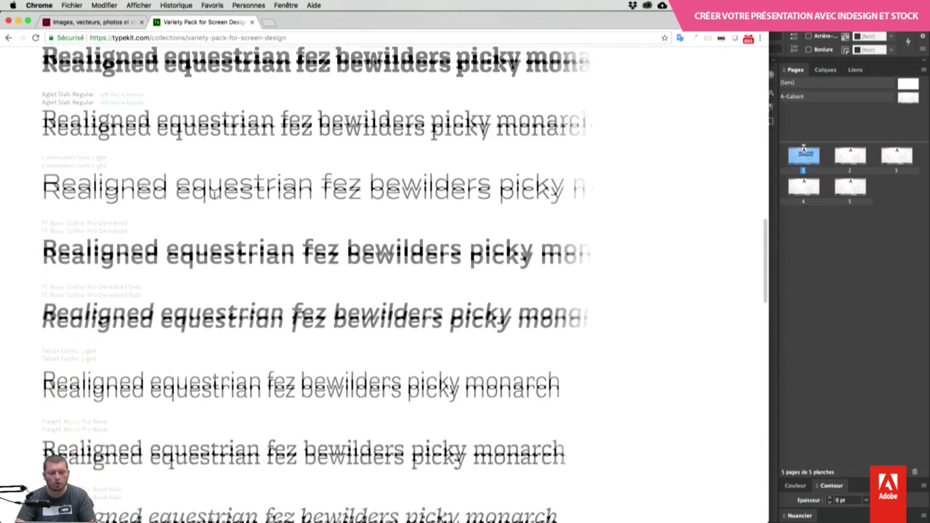
scroll(214, 195, "down", 5)
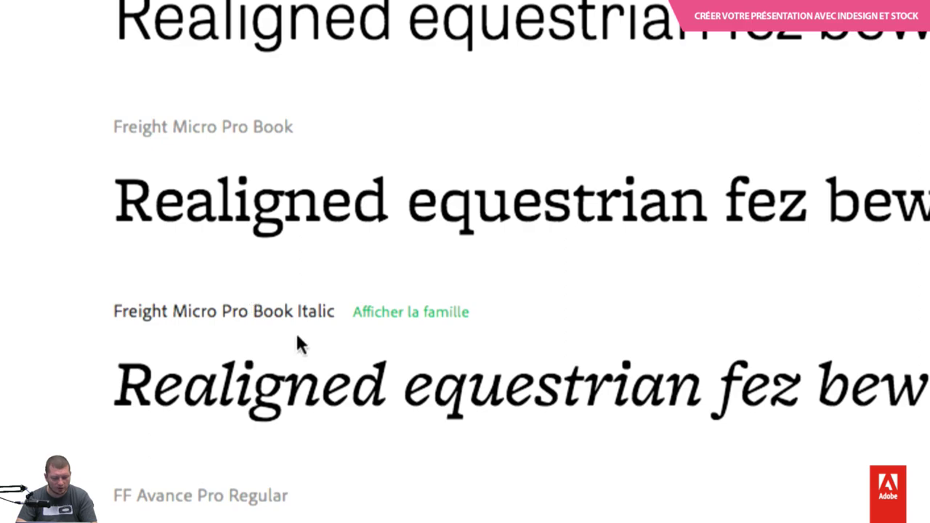
scroll(289, 320, "up", 4)
scroll(289, 320, "down", 3)
scroll(289, 321, "up", 4)
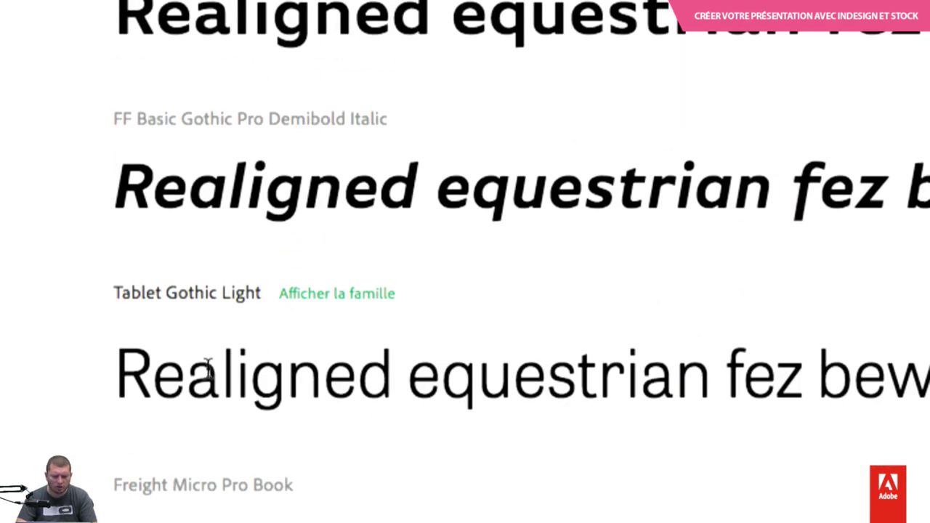
scroll(209, 367, "down", 5)
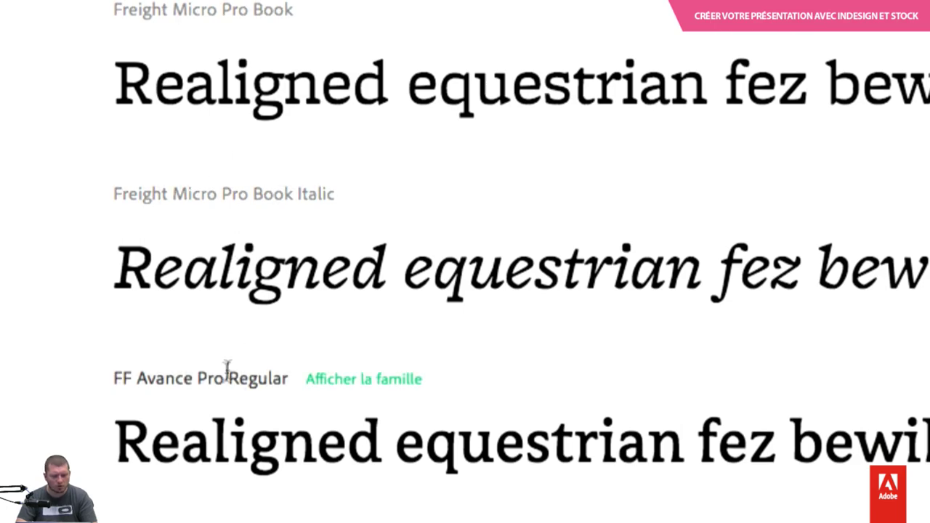
scroll(266, 249, "up", 3)
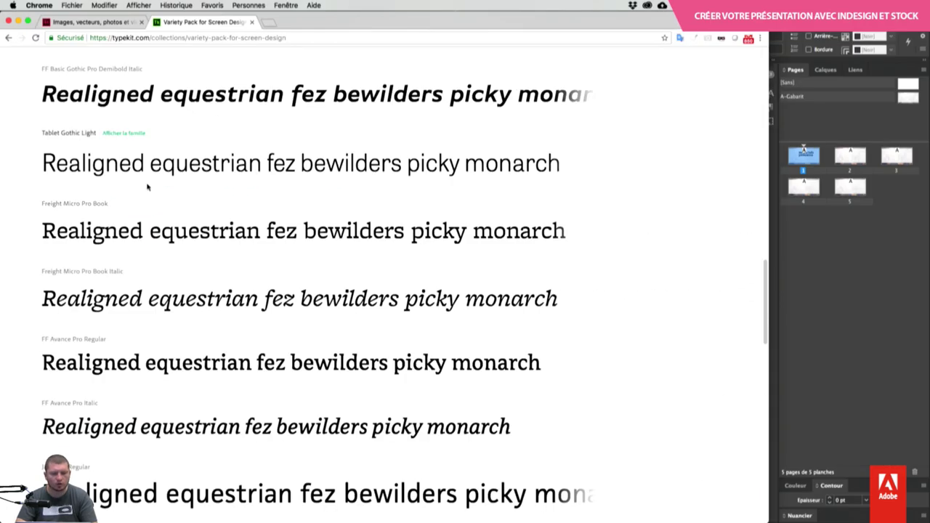
scroll(362, 182, "up", 15)
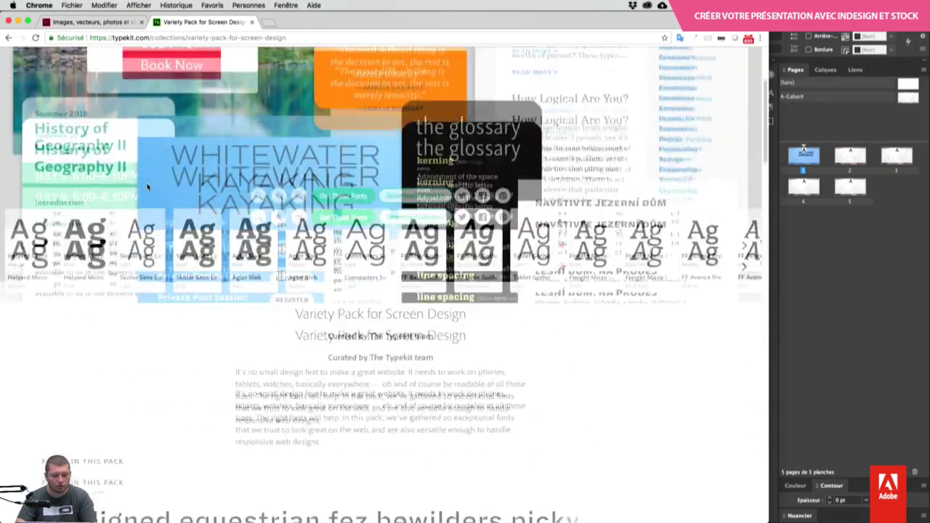
scroll(148, 190, "down", 4)
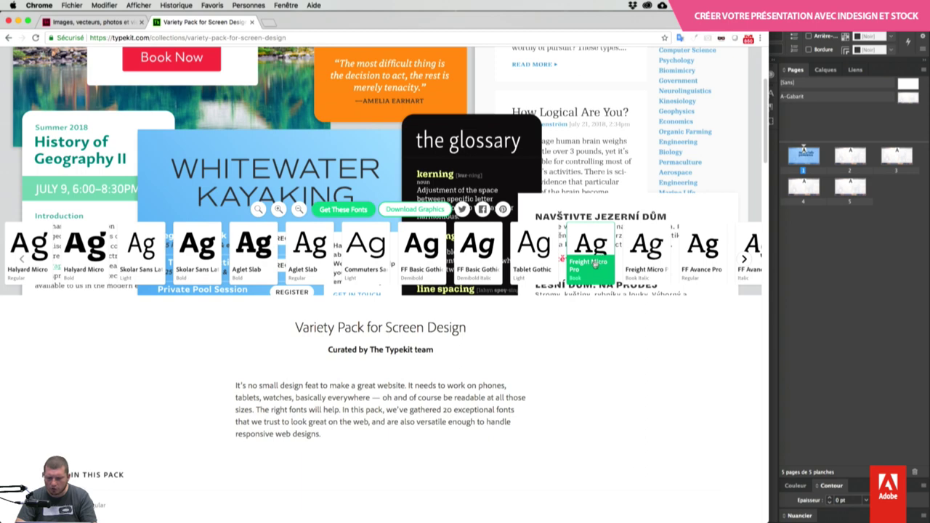
Step: Pick out Freight Micro Pro Book in the pack, get the pack's fonts and return to InDesign
left_click(594, 265)
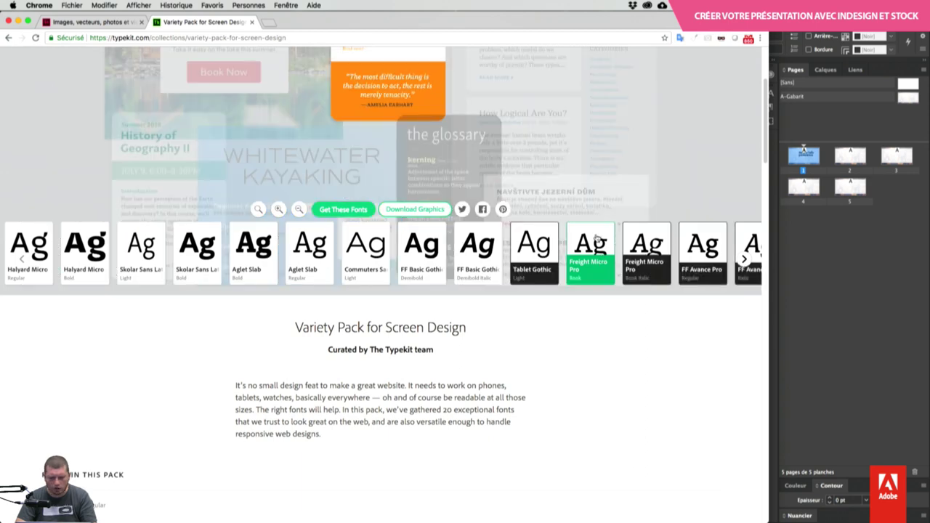
left_click(353, 211)
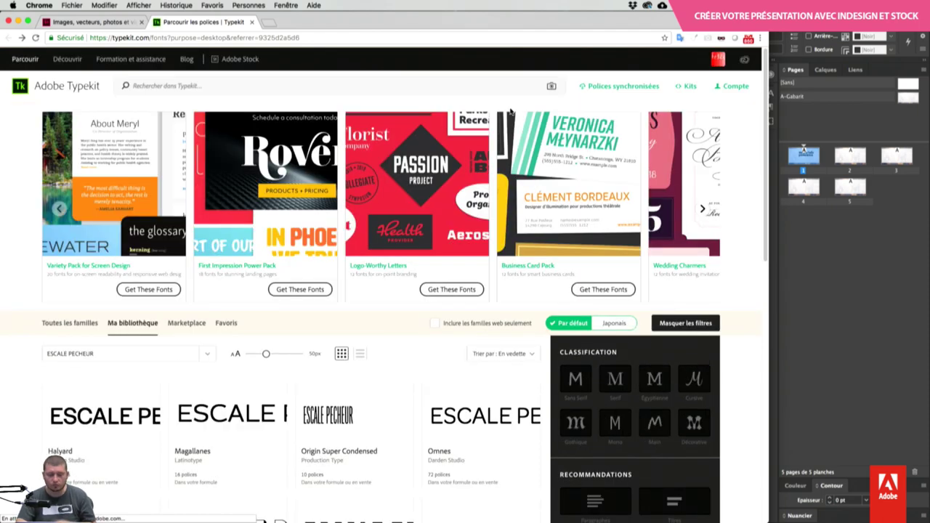
left_click(647, 5)
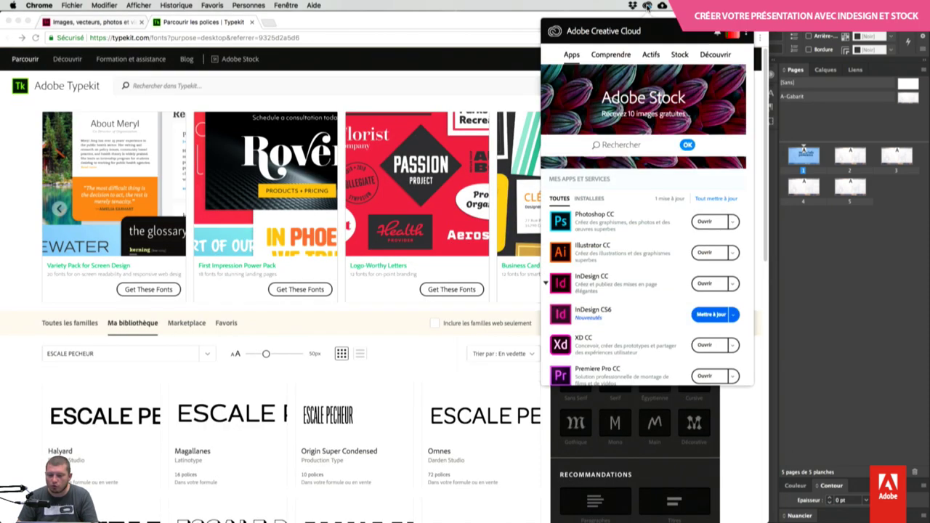
left_click(508, 40)
left_click(880, 257)
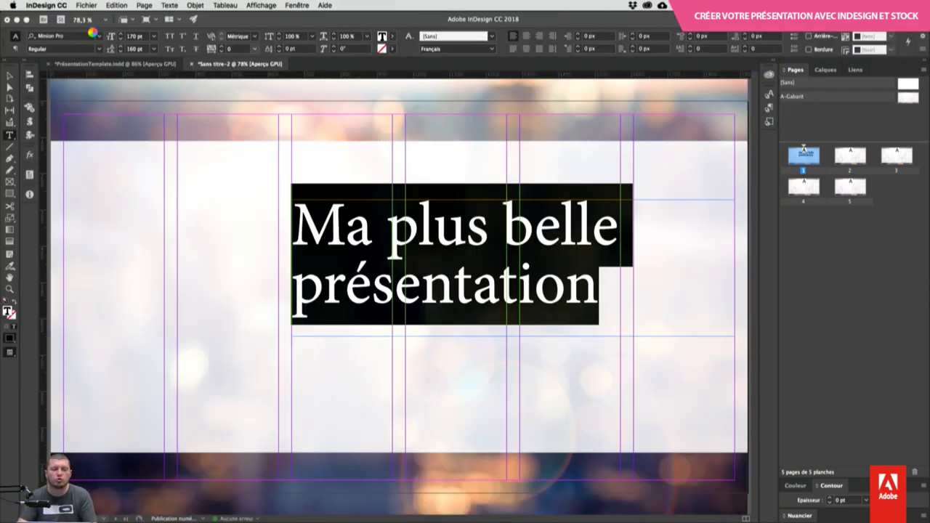
Step: Set the title's font to FreightMicro Pro Book
left_click(98, 36)
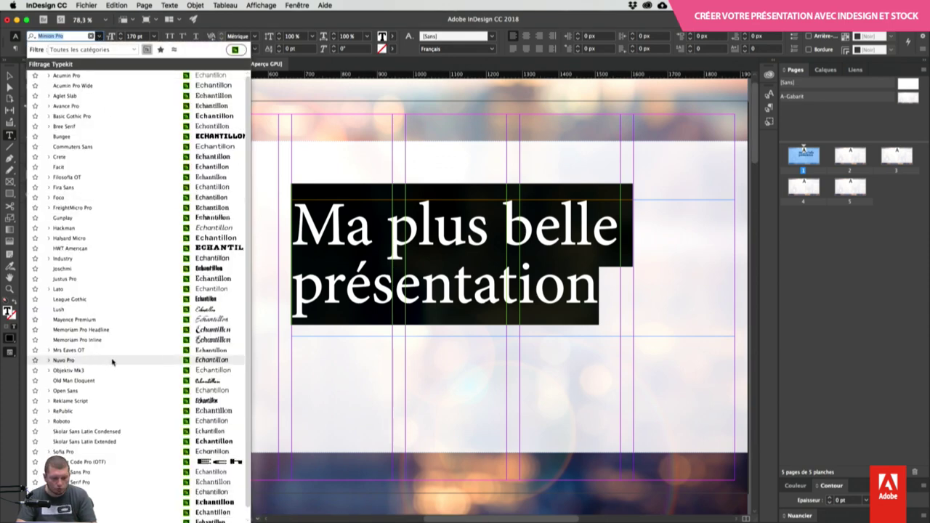
left_click(50, 207)
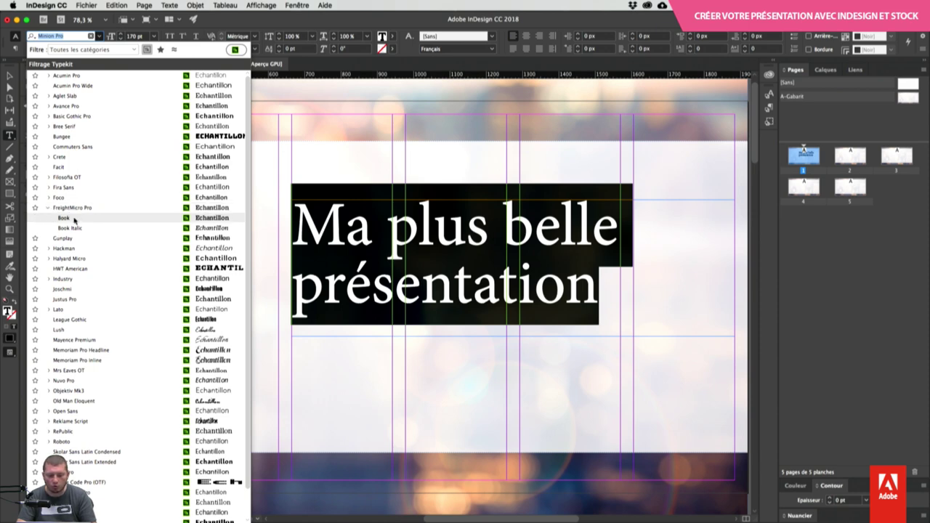
left_click(76, 211)
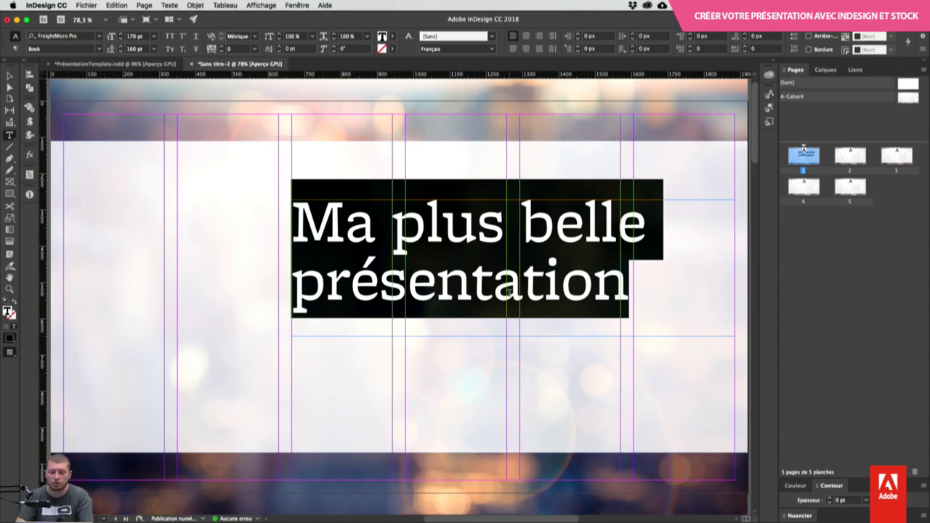
key("Escape")
Step: Switch to Typekit in Chrome, sync the Variety Pack for Screen Design and go back to its collection page
key("super+Tab")
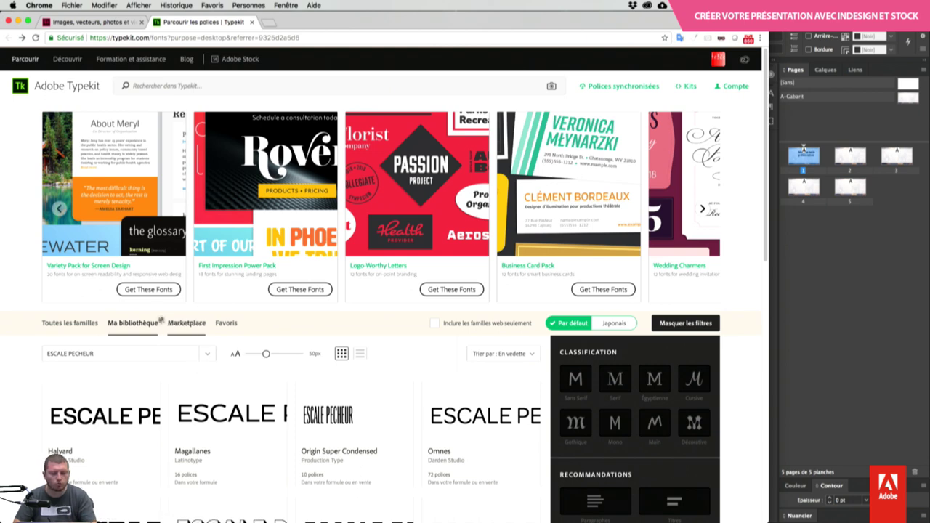
scroll(145, 287, "down", 1)
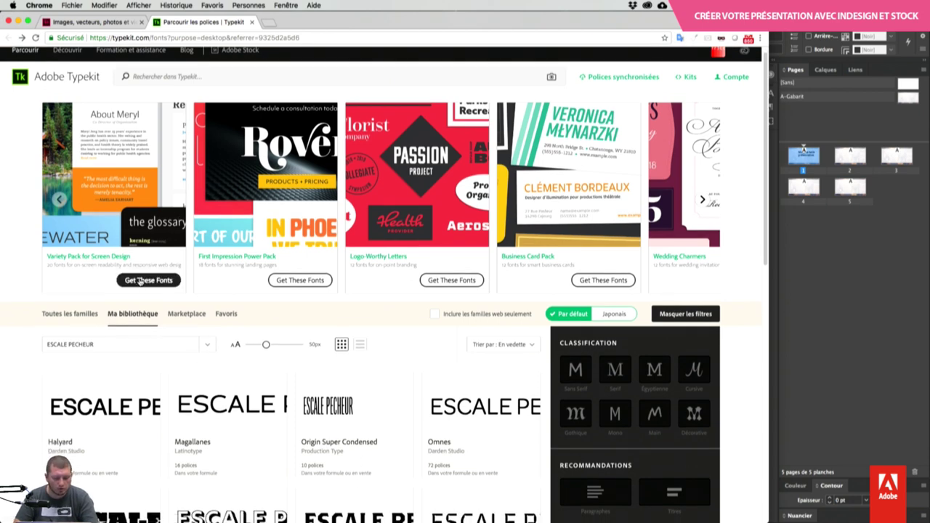
left_click(140, 281)
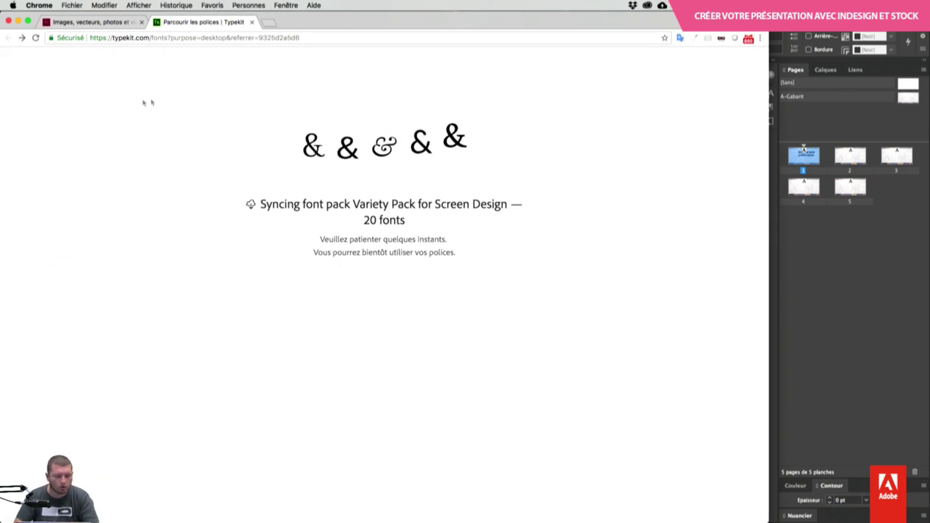
left_click(24, 40)
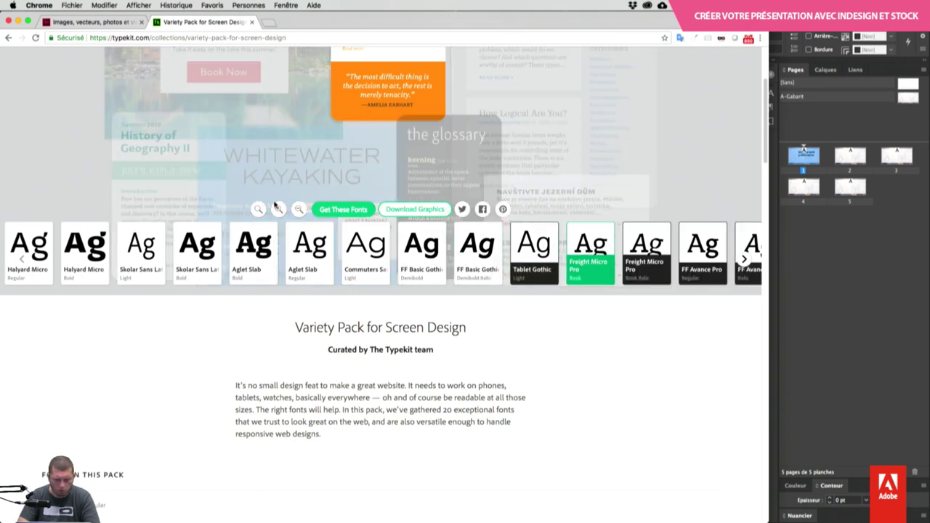
scroll(287, 214, "up", 3)
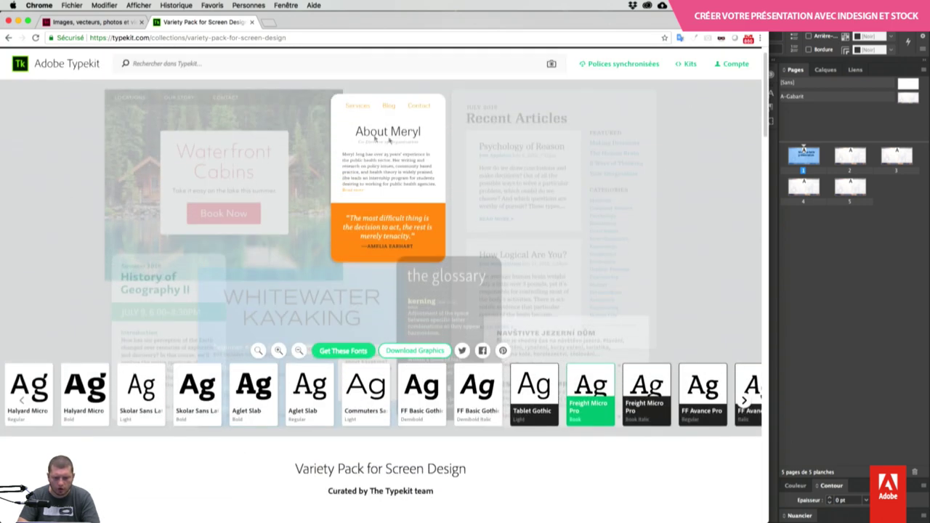
Step: Examine the font samples of the Variety Pack for Screen Design and open the family of Freight Micro Pro Book Italic
left_click(279, 352)
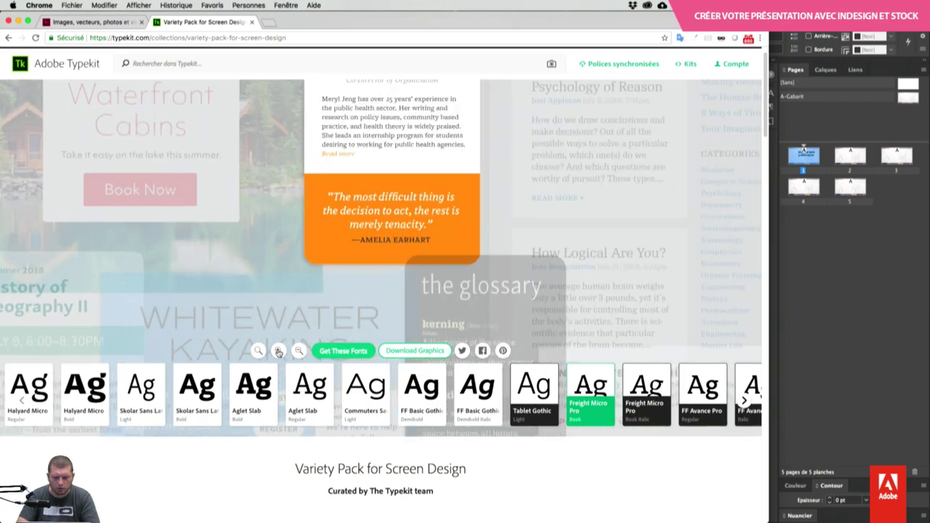
scroll(384, 193, "down", 5)
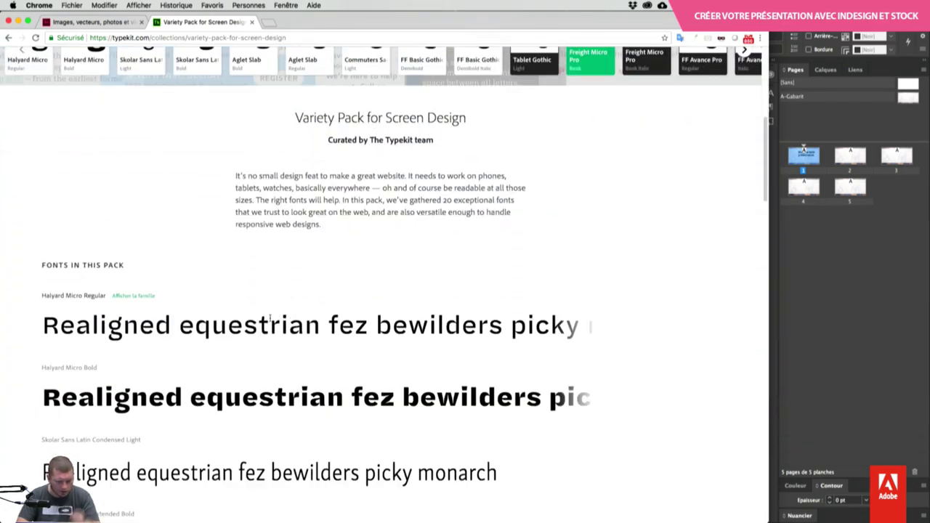
scroll(270, 320, "down", 6)
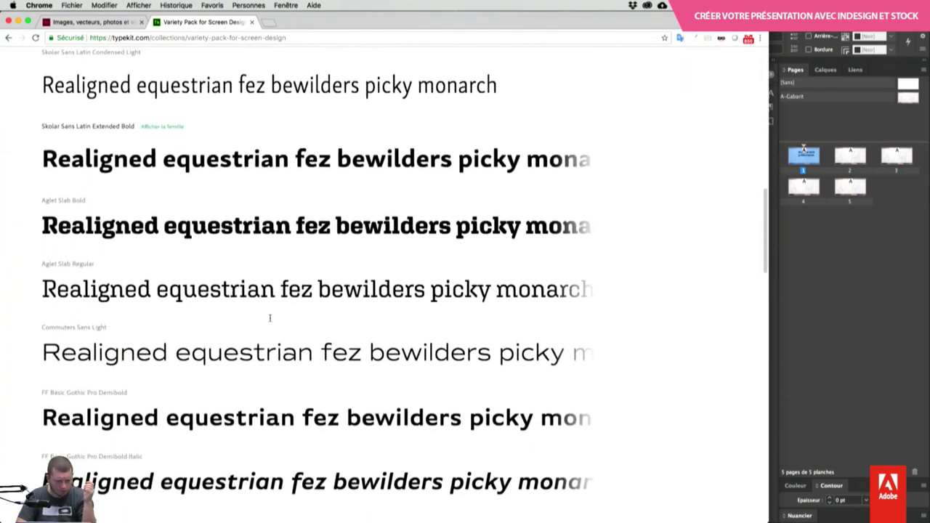
scroll(270, 317, "down", 4)
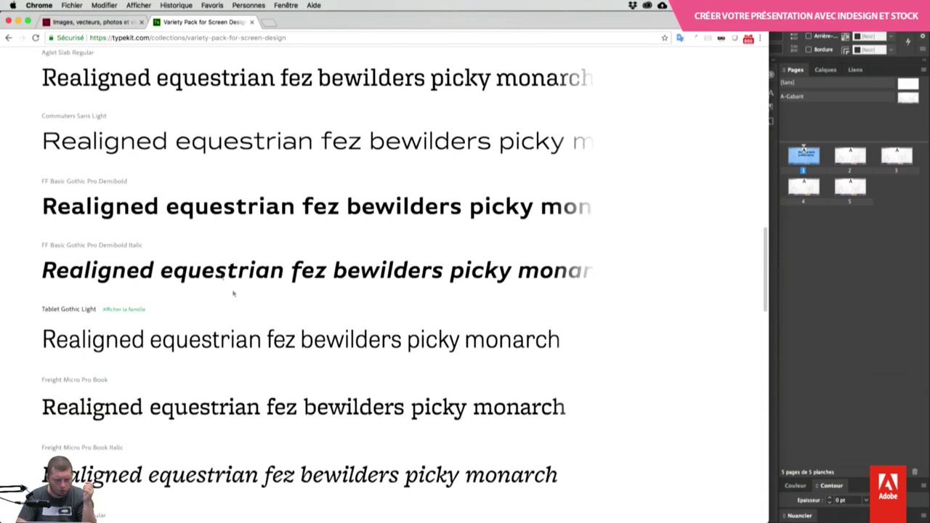
scroll(233, 293, "down", 3)
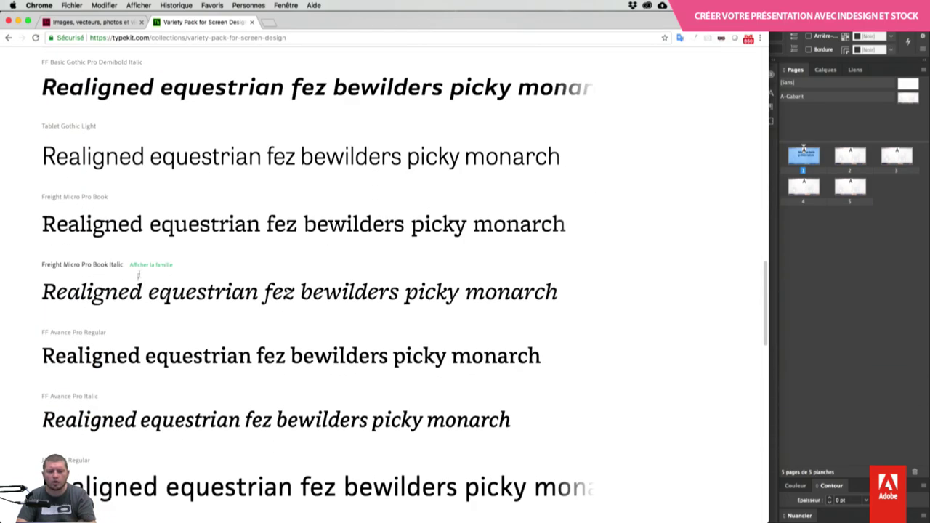
left_click(150, 266)
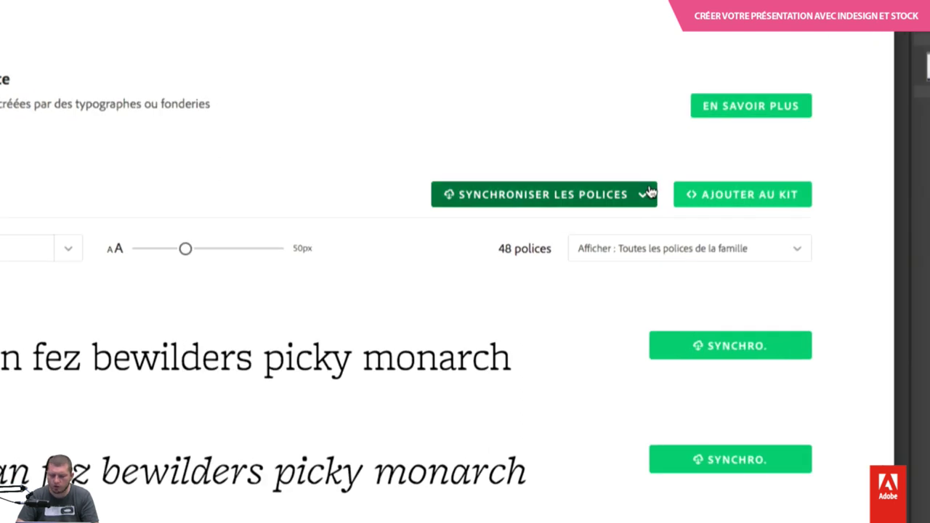
Step: Examine the Freight family's sync groups and its individual font styles, and switch back to InDesign
left_click(622, 258)
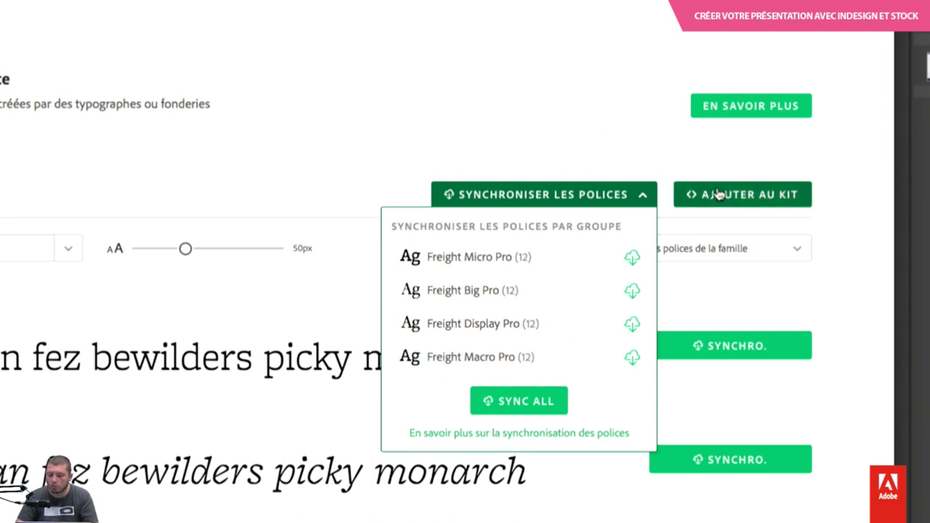
left_click(716, 156)
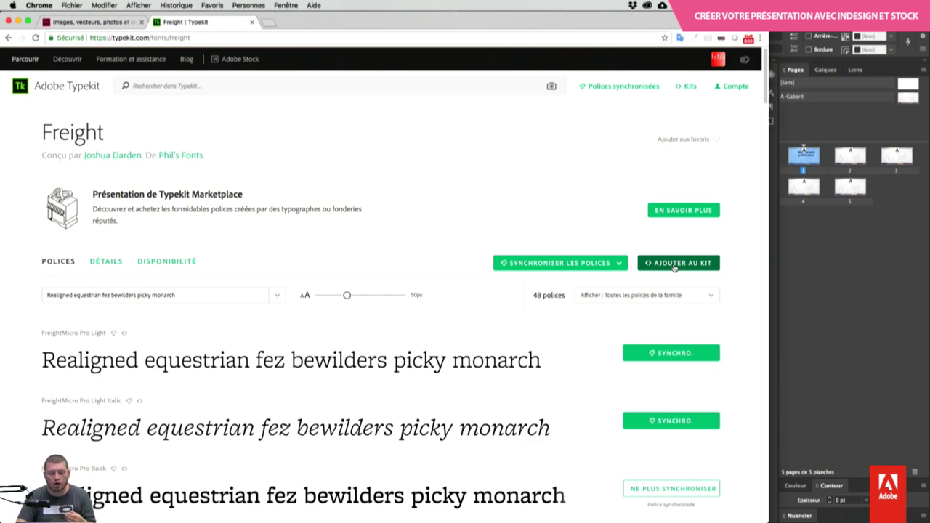
scroll(495, 393, "down", 3)
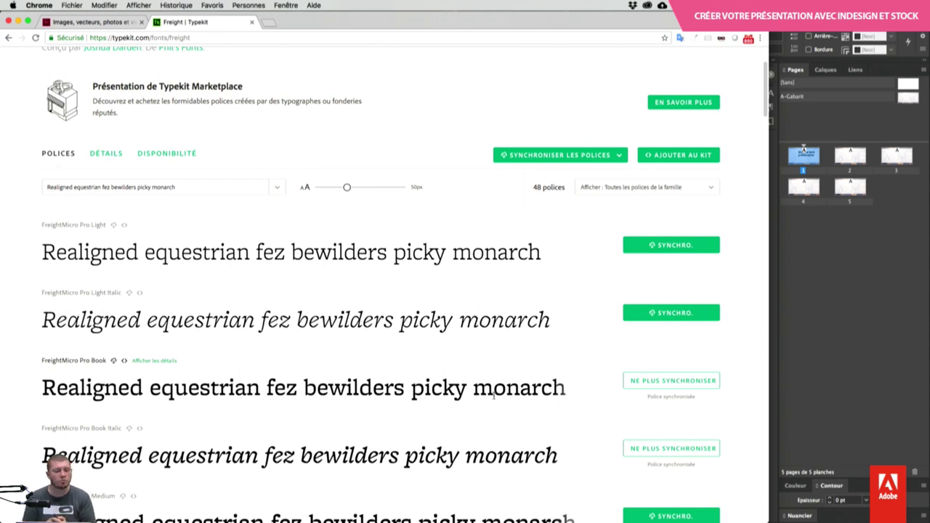
left_click_drag(41, 320, 260, 320)
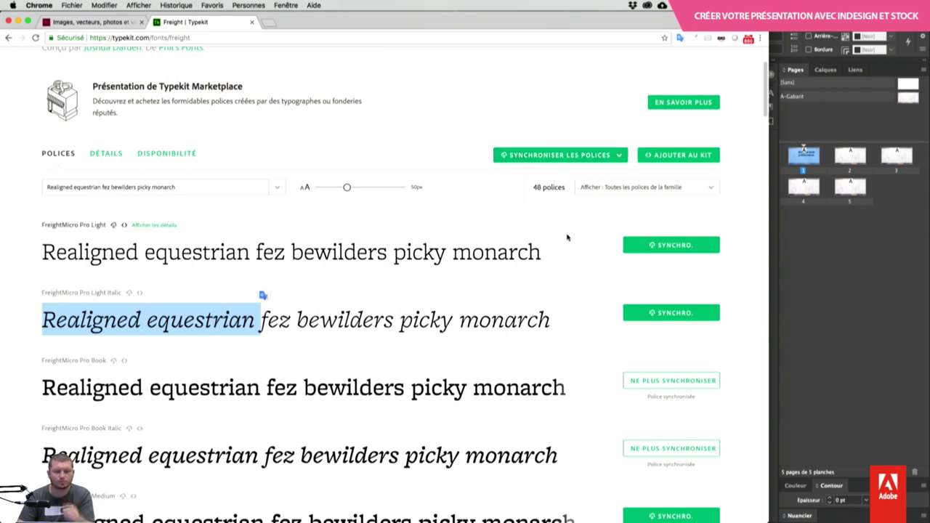
scroll(568, 237, "down", 1)
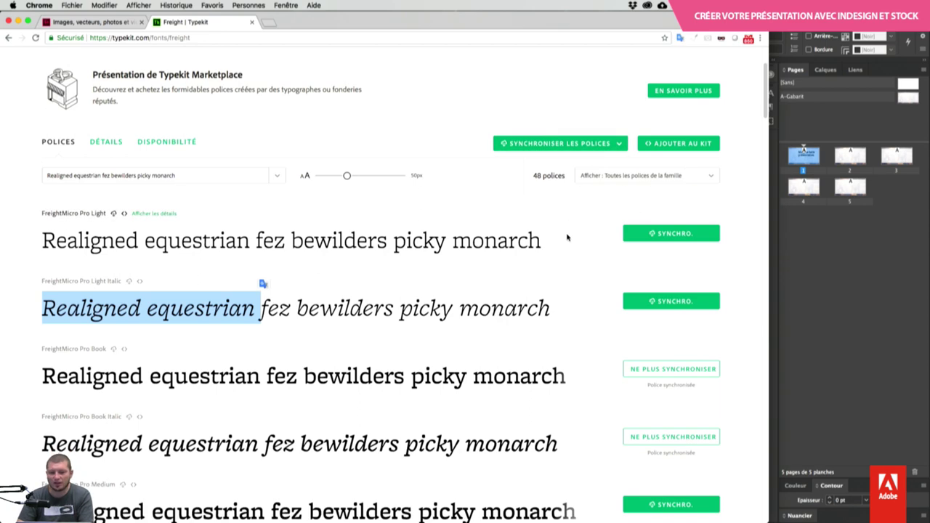
scroll(567, 237, "down", 2)
left_click(832, 284)
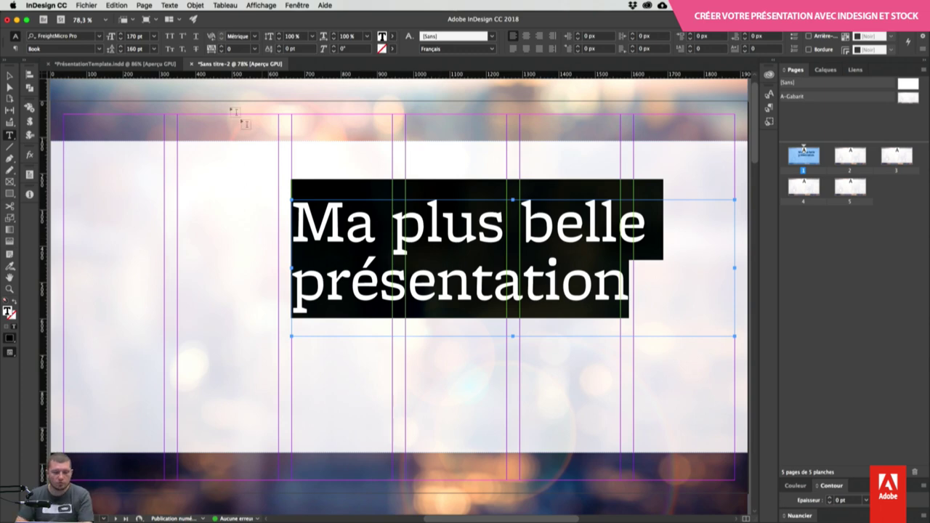
Step: Try all caps and small caps on the page 1 title, then return it to normal case
left_click(170, 36)
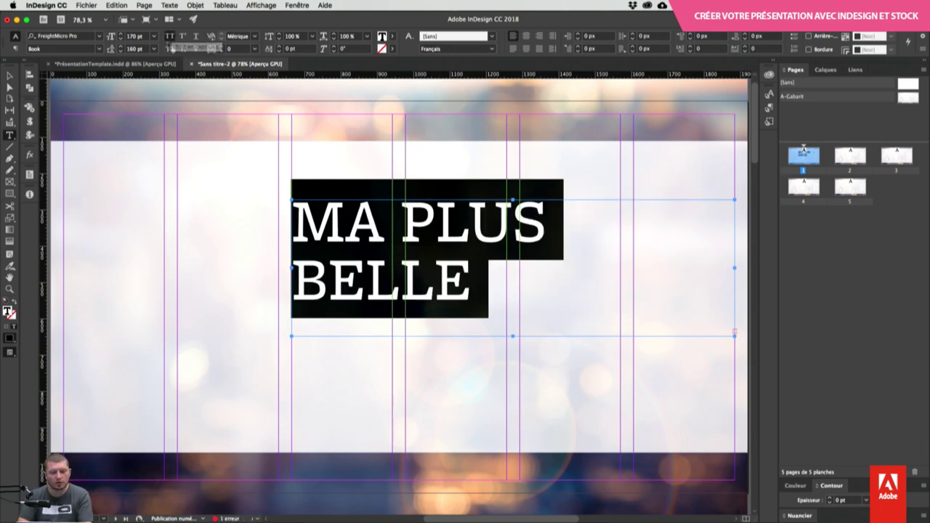
left_click(169, 50)
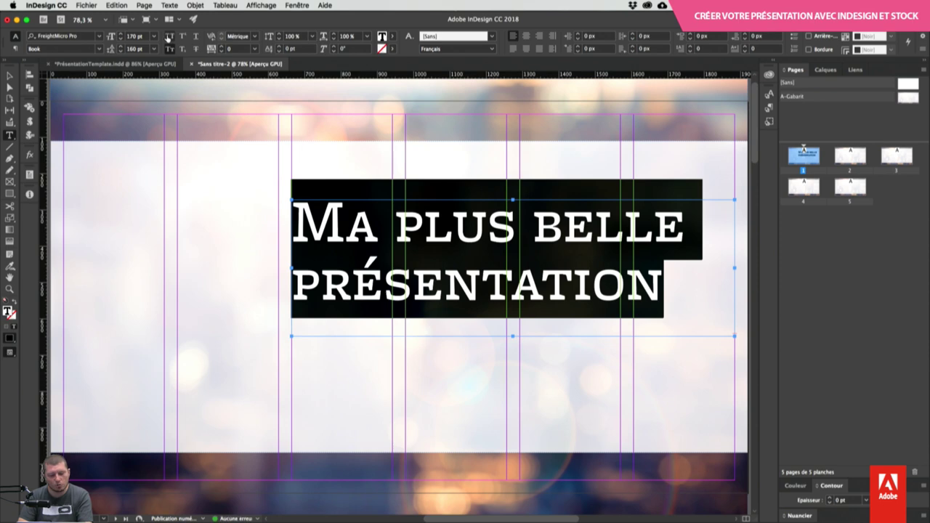
left_click(169, 36)
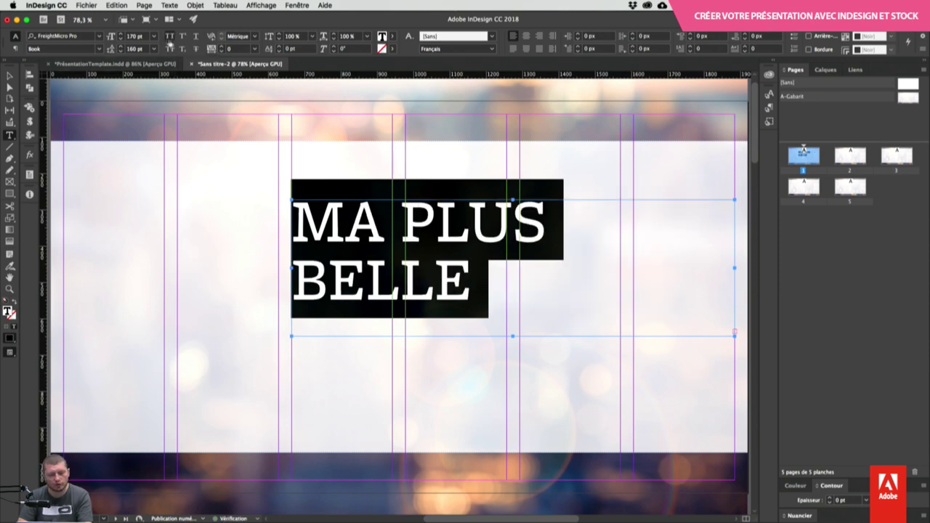
left_click(170, 36)
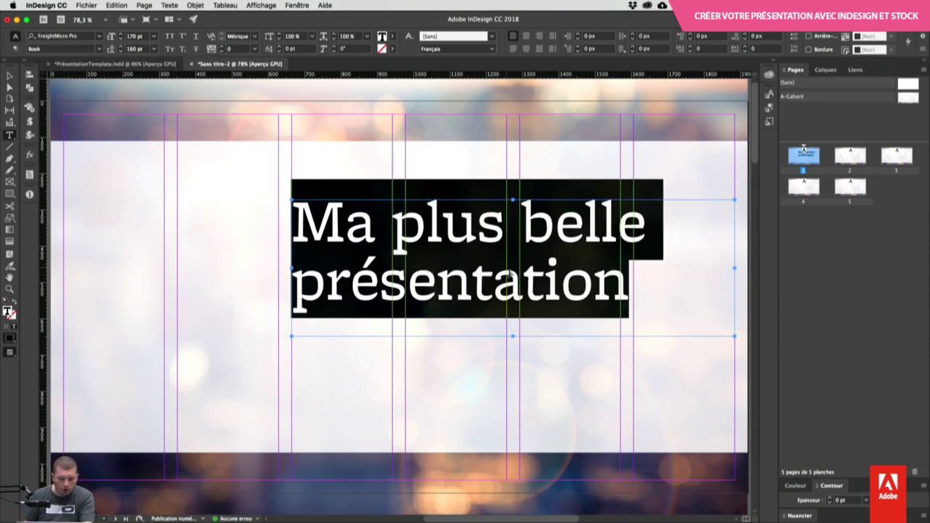
Step: Deselect the title and display page 1 in preview mode without frames and guides
key("Escape")
left_click(591, 97)
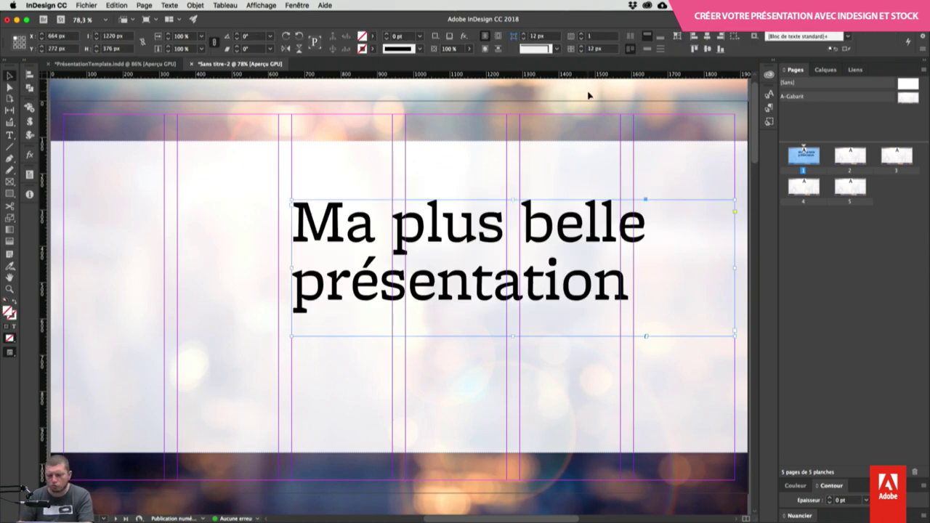
key("w")
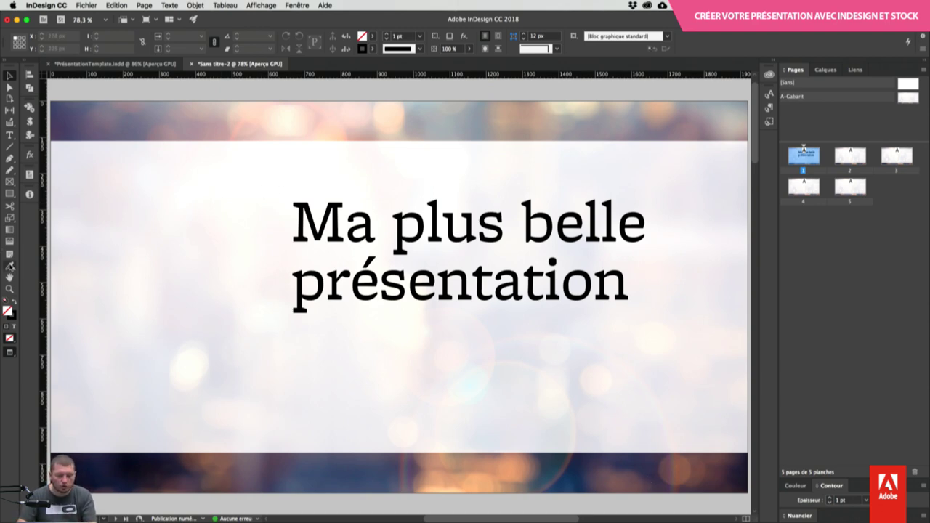
Step: Activate the Color Theme tool and clear the theme it currently holds
left_click(9, 267)
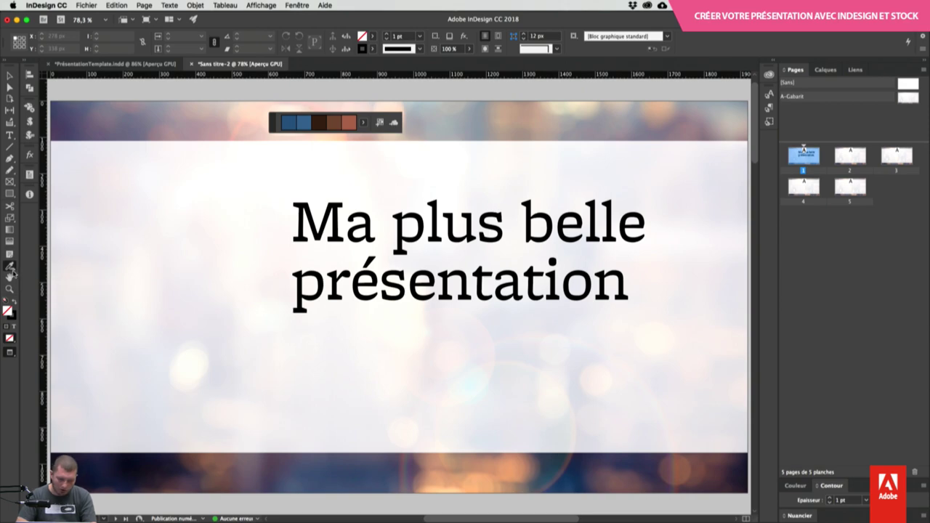
left_click(10, 267)
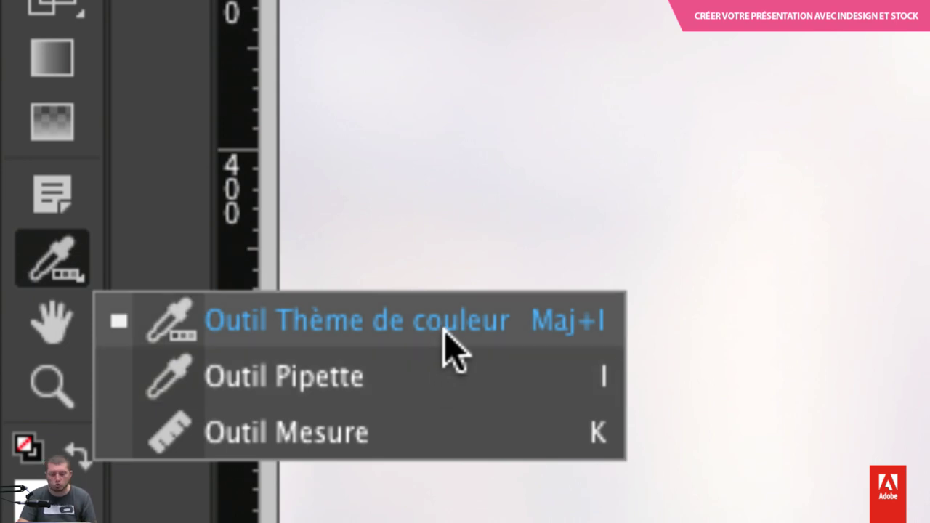
left_click(447, 340)
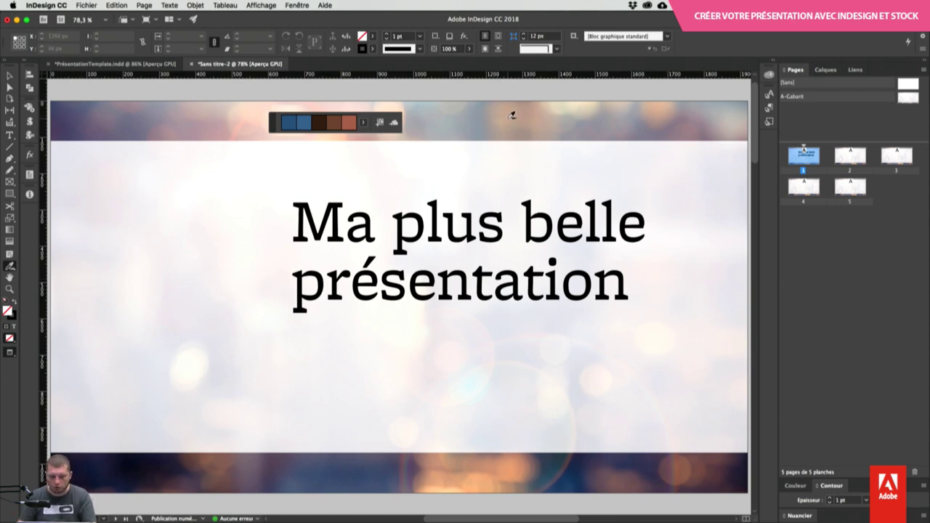
key("Escape")
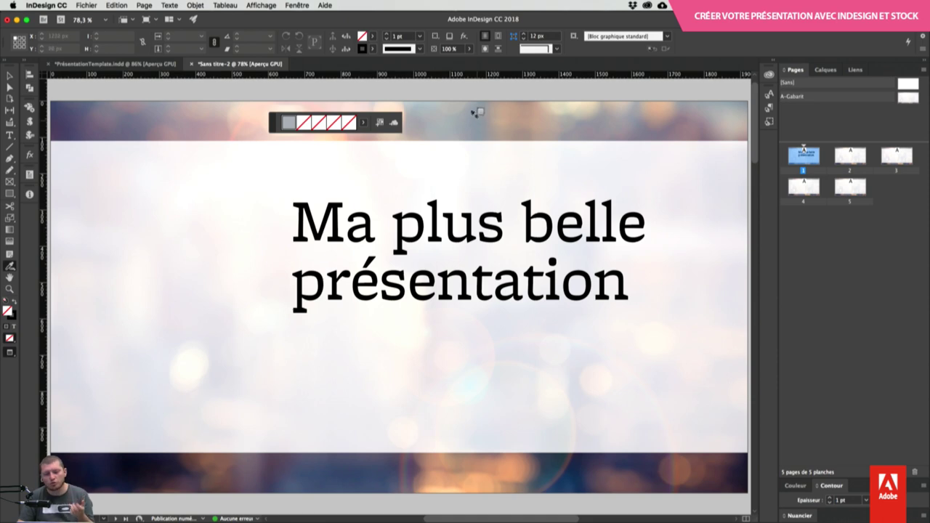
Step: Open the A-Gabarit master page, sample a color theme from the background image and show its variants
double_click(905, 100)
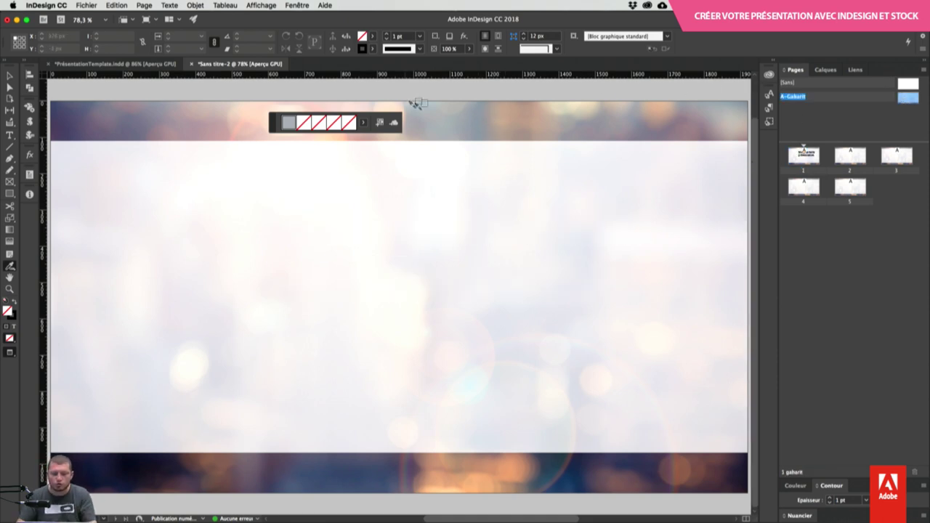
left_click(502, 121)
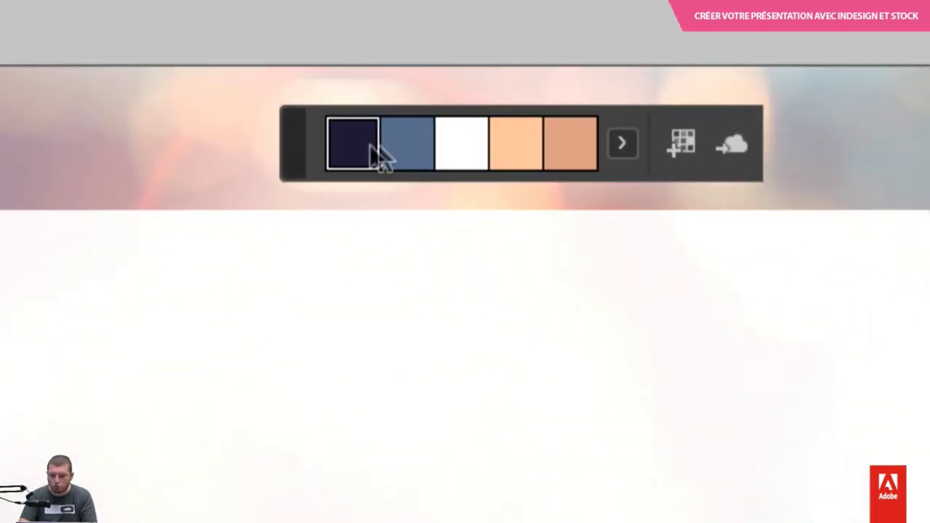
left_click(622, 144)
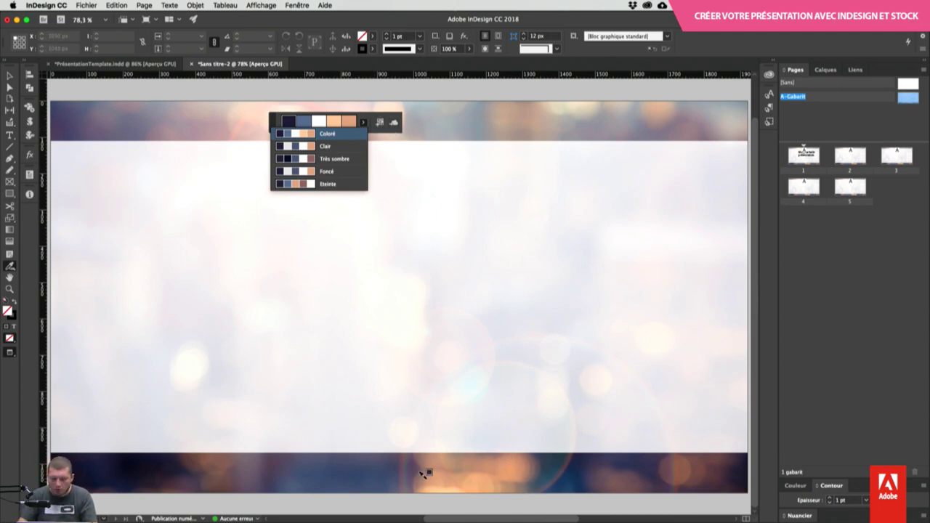
Step: Move the theme bar down near the lower strip and sample a theme from an area of the image there
left_click_drag(279, 120, 351, 427)
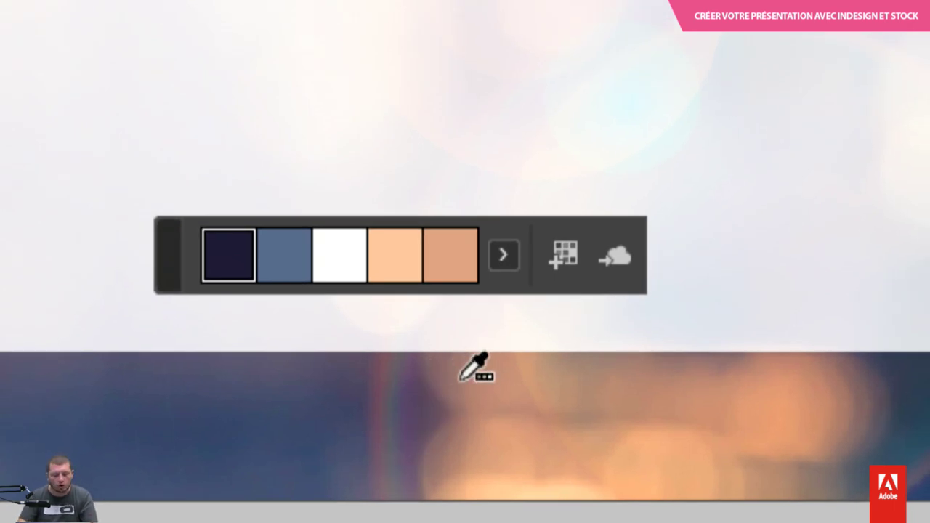
left_click_drag(455, 368, 551, 442)
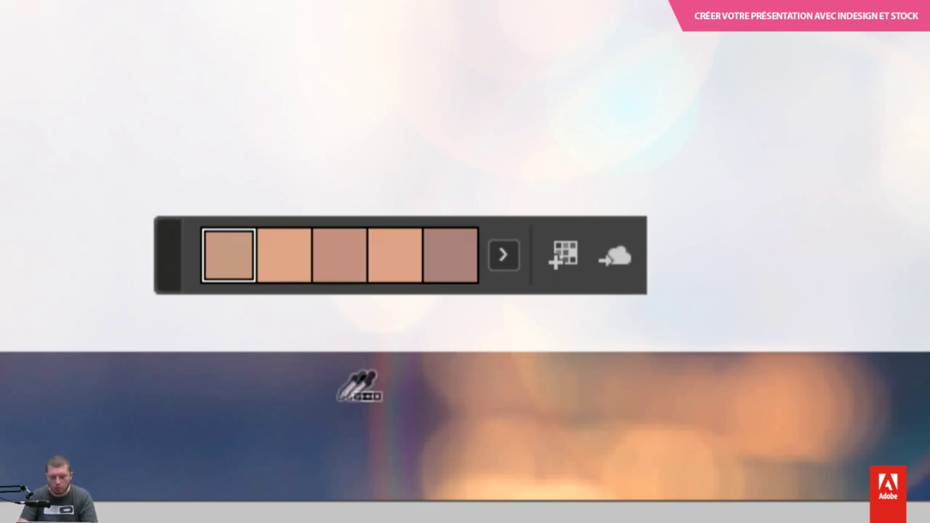
left_click_drag(269, 395, 587, 446)
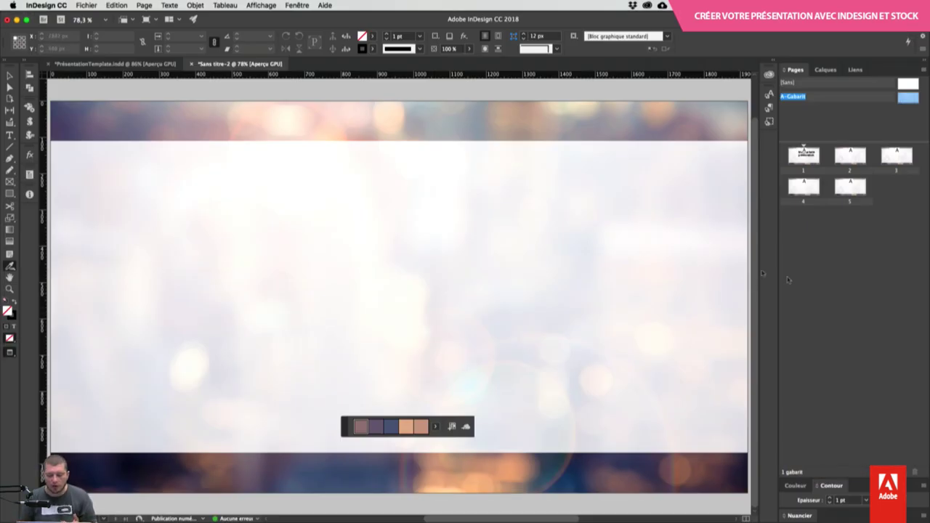
Step: Select all unused swatches in the document and delete them
left_click(799, 515)
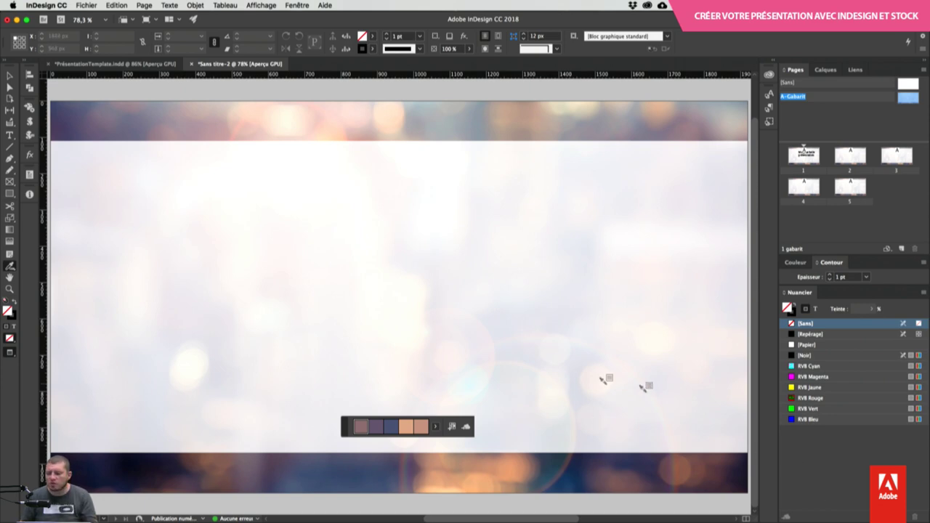
left_click(925, 294)
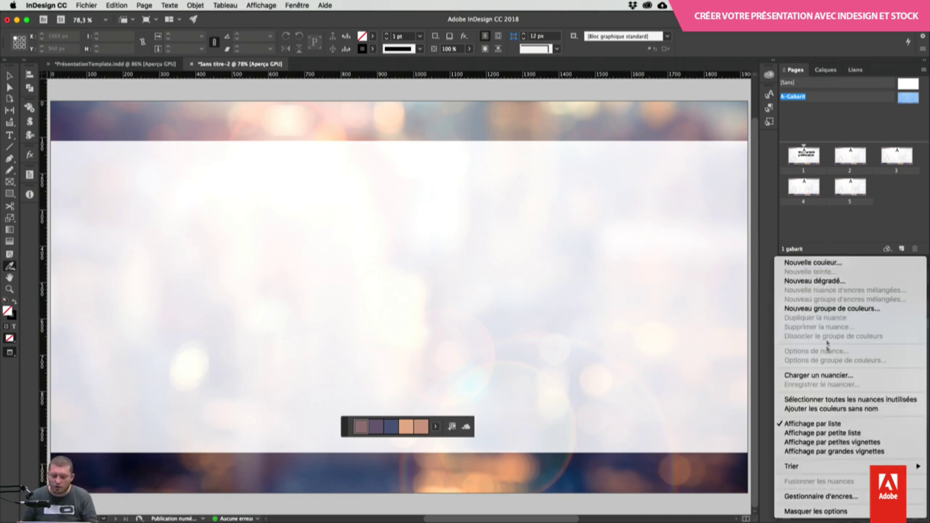
left_click(836, 399)
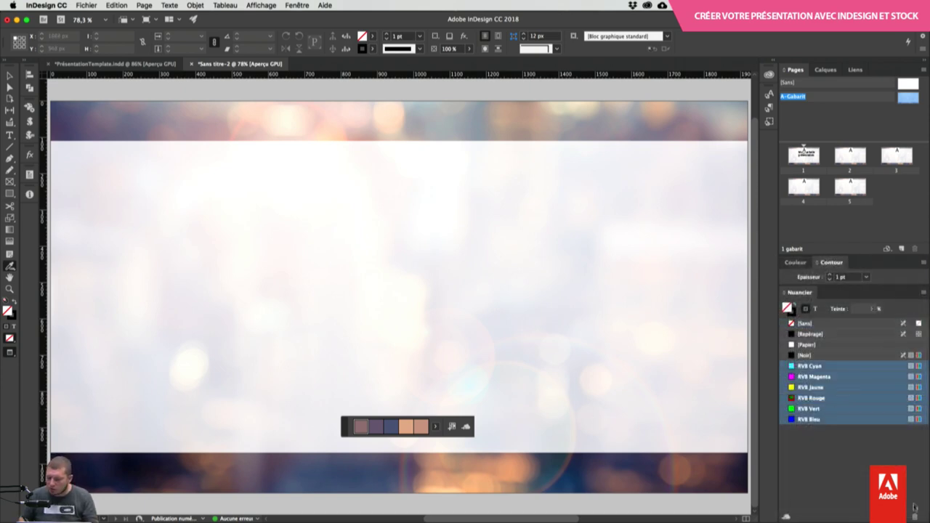
left_click(915, 514)
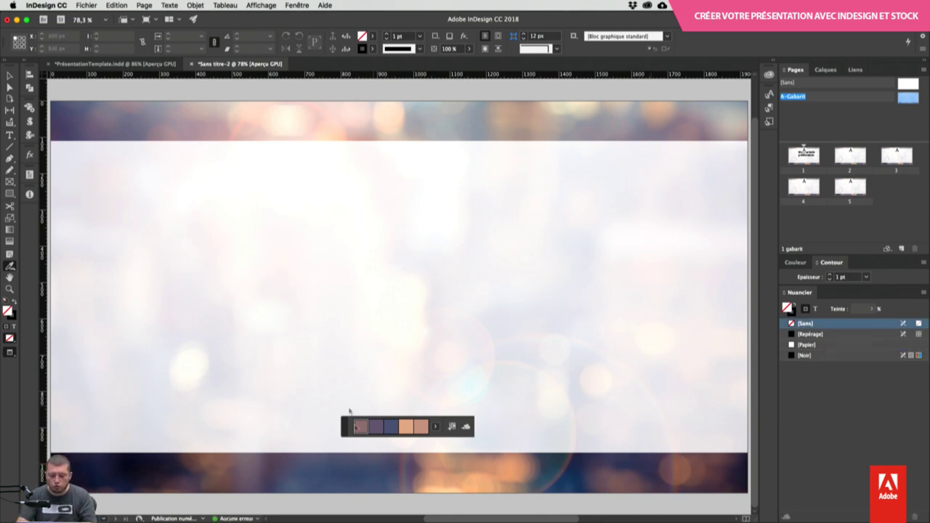
Step: Add the sampled Coloré theme to the document's swatches and go back to page 1
left_click(439, 426)
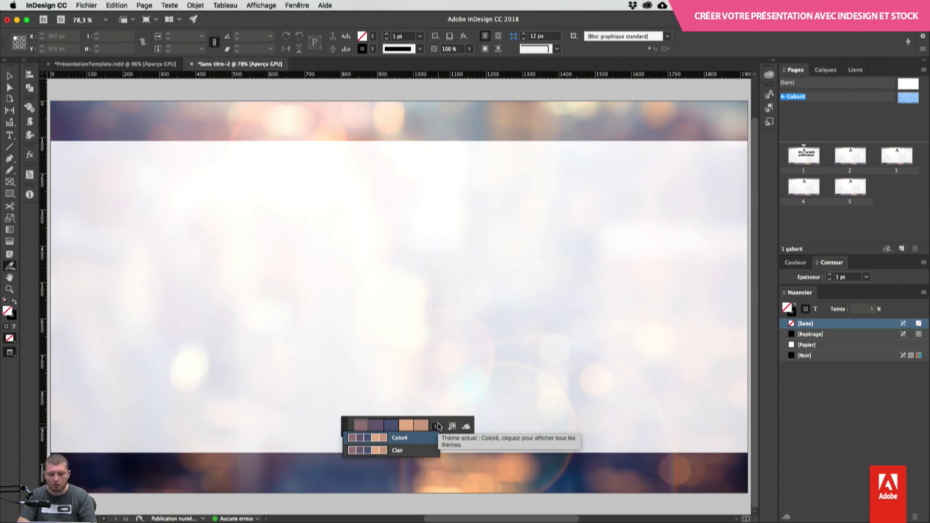
left_click(438, 427)
left_click(452, 426)
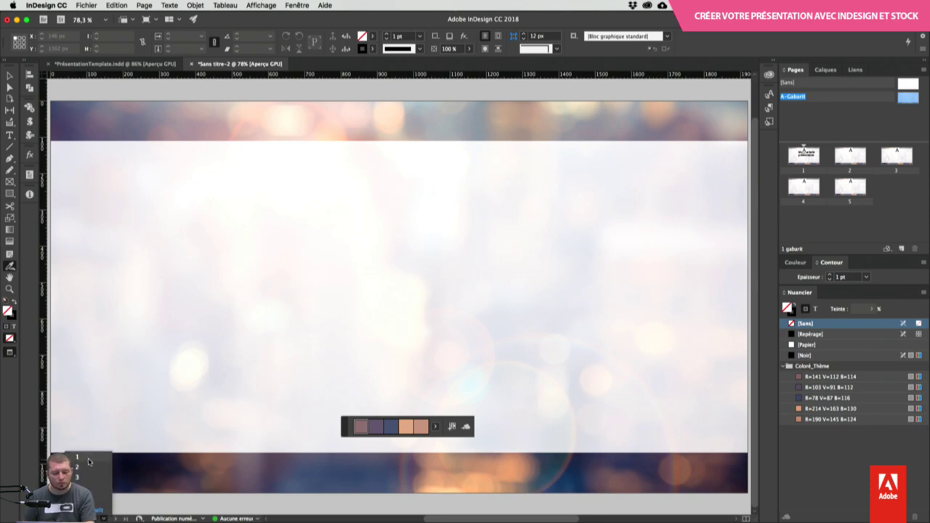
left_click(88, 458)
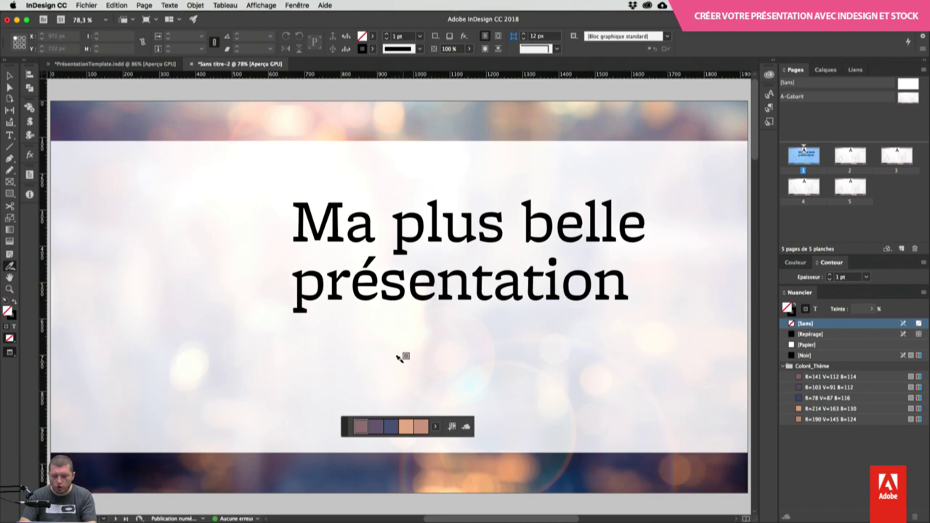
Step: Cycle through the sampled theme's colors and apply its purple (R=103 V=91 B=112) to the title text
scroll(399, 359, "up", 1)
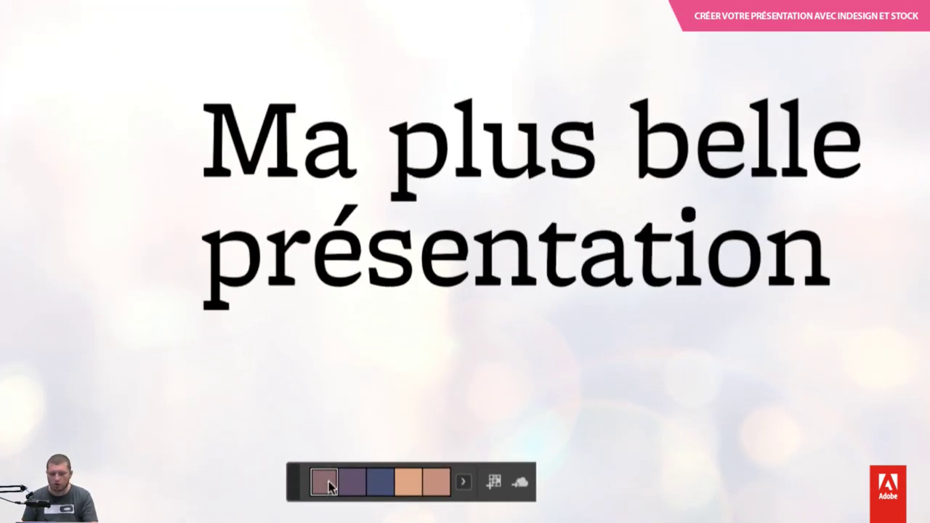
left_click_drag(329, 485, 446, 372)
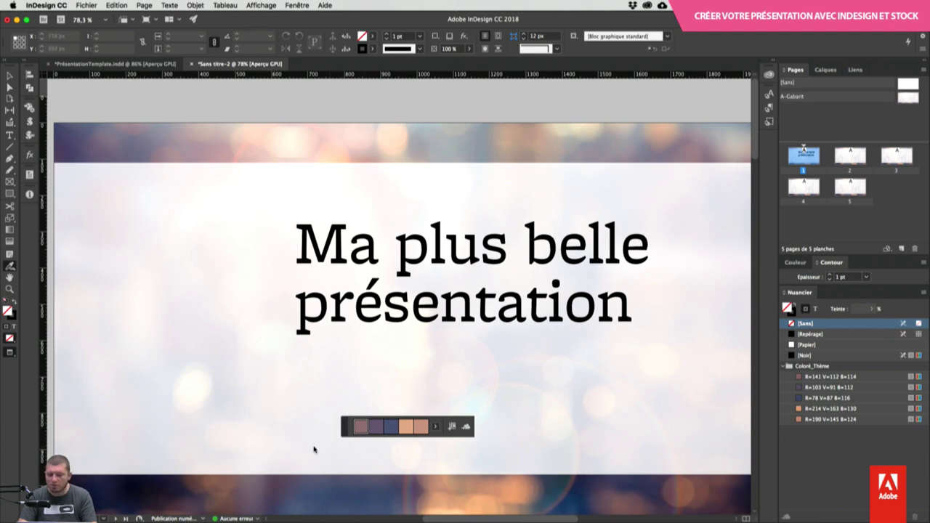
left_click_drag(359, 429, 387, 367)
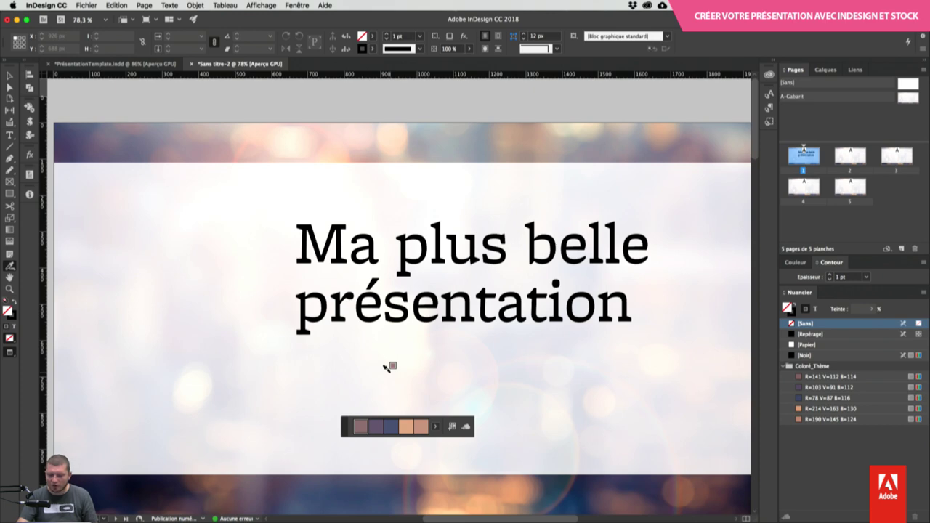
key("Right")
key("Right")
key("Right")
key("Right")
key("Right")
key("Left")
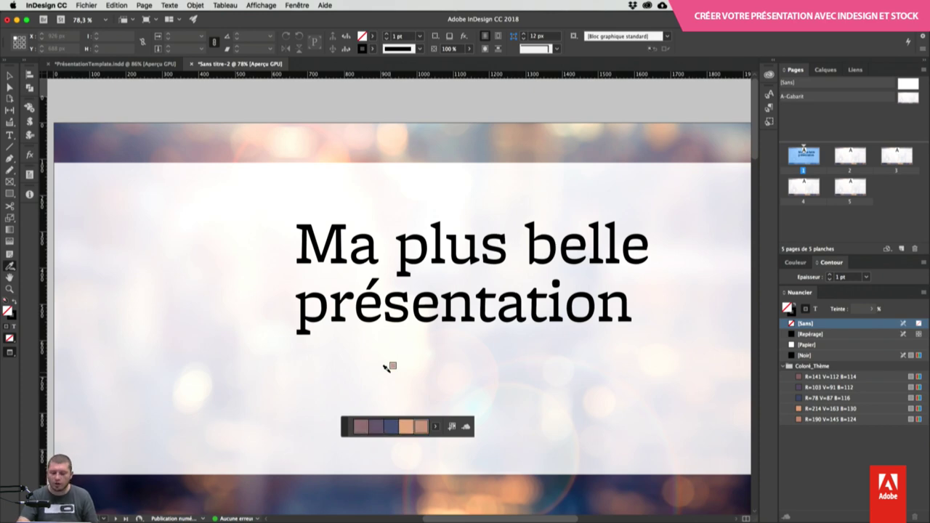
key("Left")
key("Left")
key("Left")
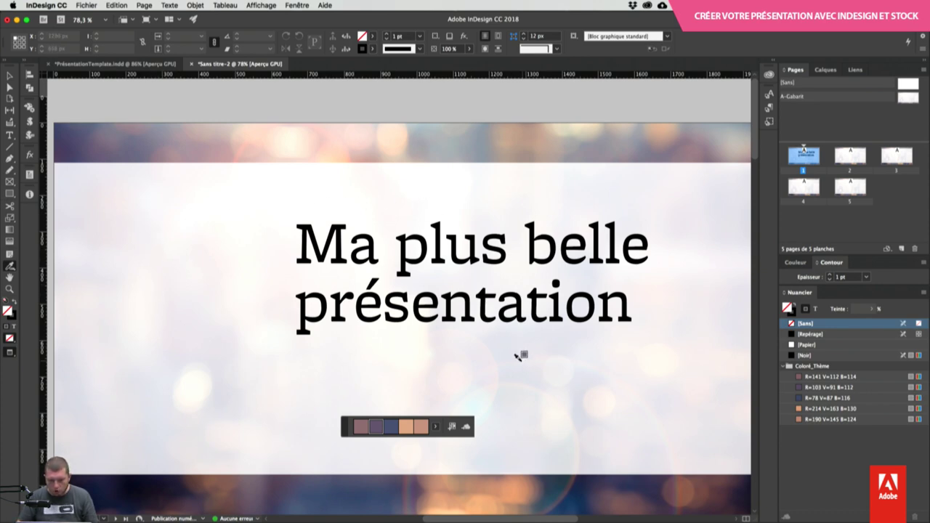
left_click(602, 297)
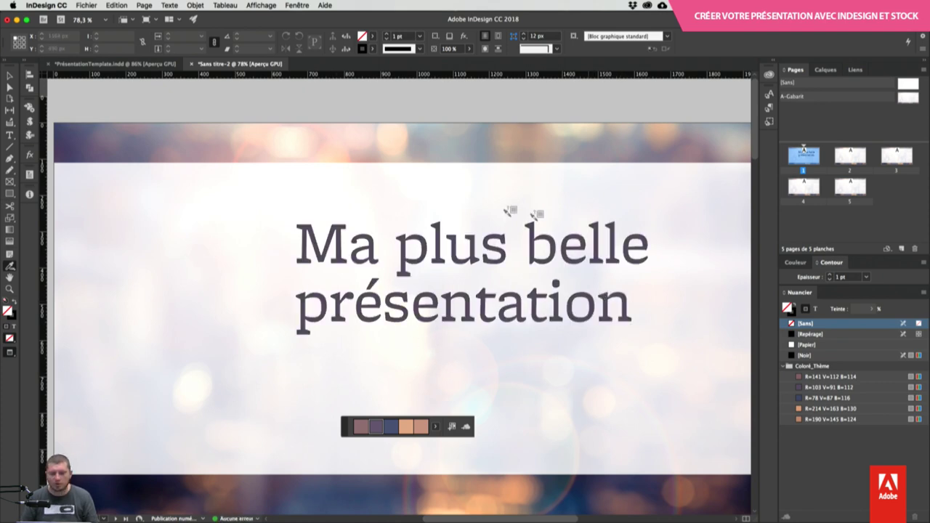
Step: Color the title text with the theme's dark blue (R=78 V=87 B=116) and return to the Selection tool
key("Right")
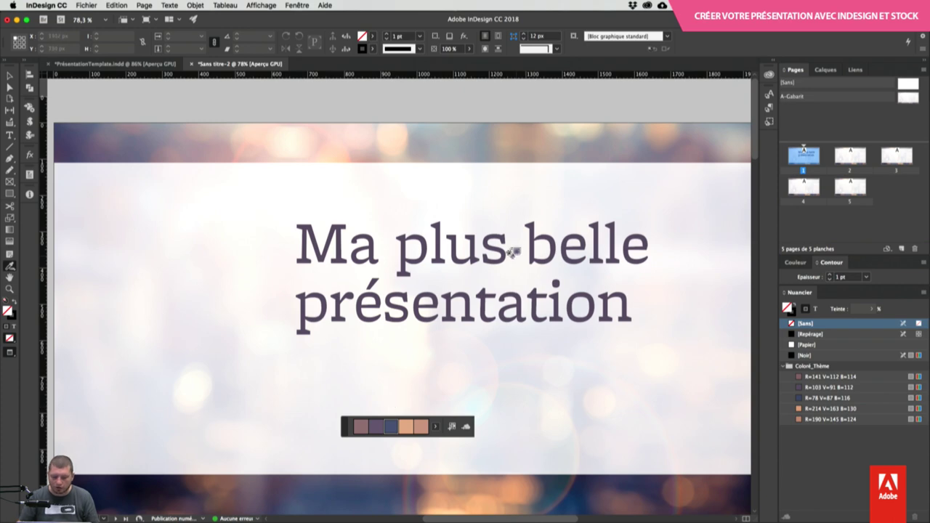
left_click(533, 289)
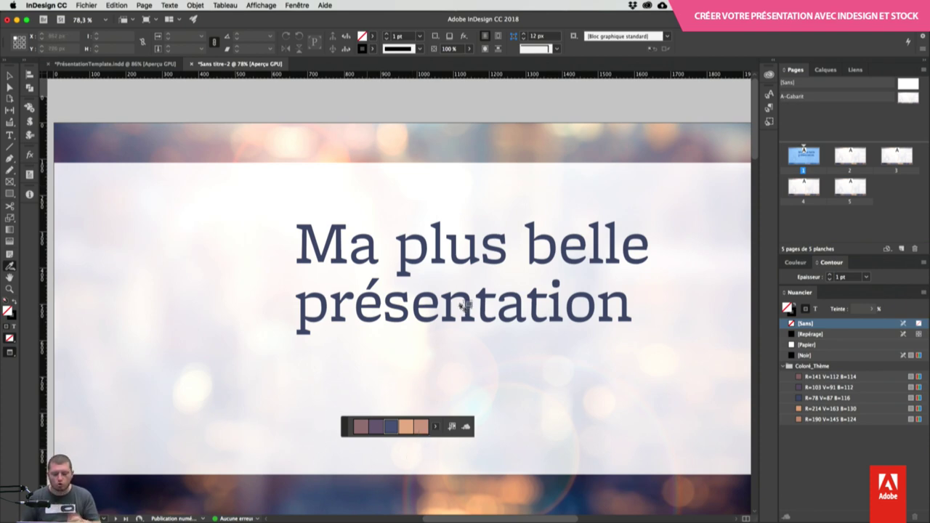
key("v")
left_click(508, 370)
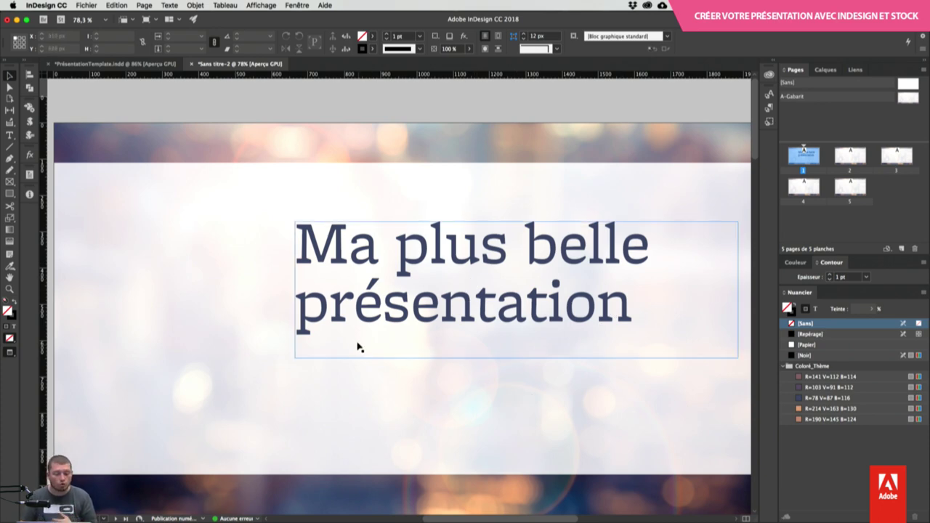
Step: Add the sampled color theme to the Ask CC library and check it among the library's color themes
key("shift+i")
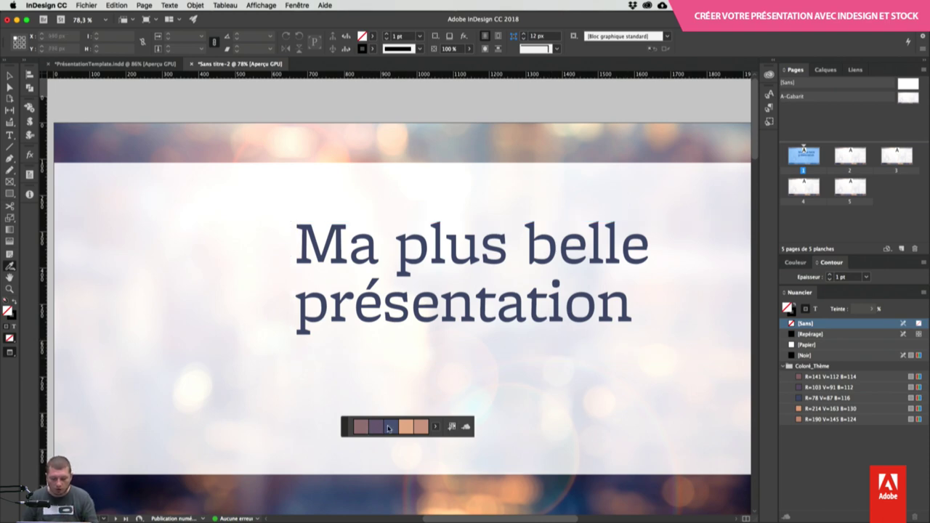
left_click_drag(363, 426, 439, 368)
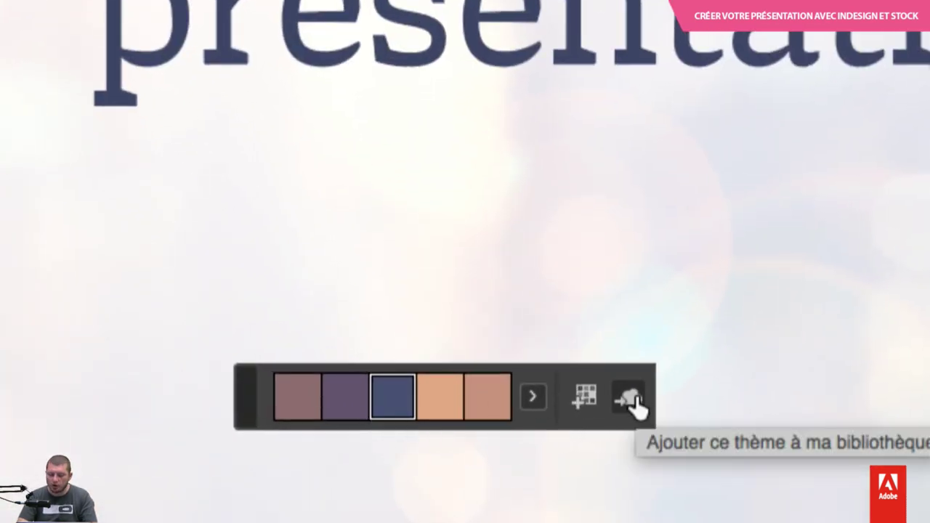
left_click(636, 407)
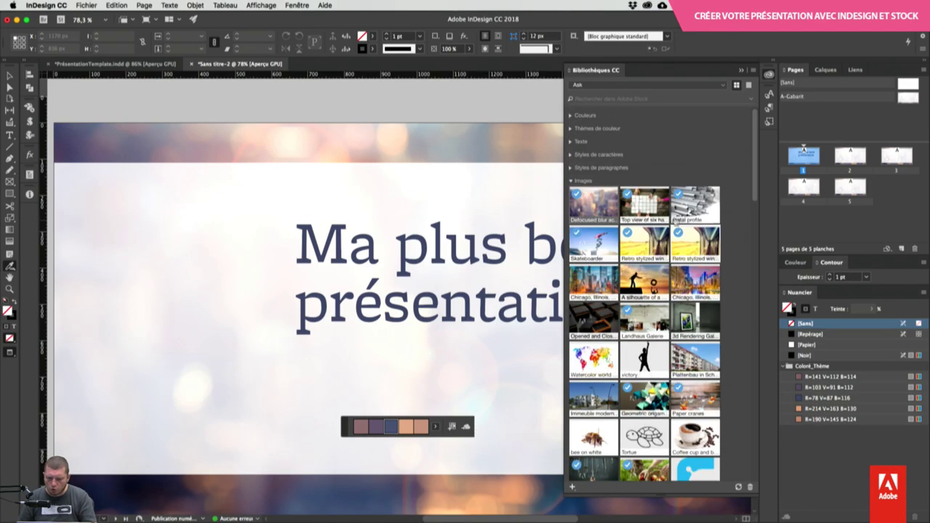
left_click(571, 128)
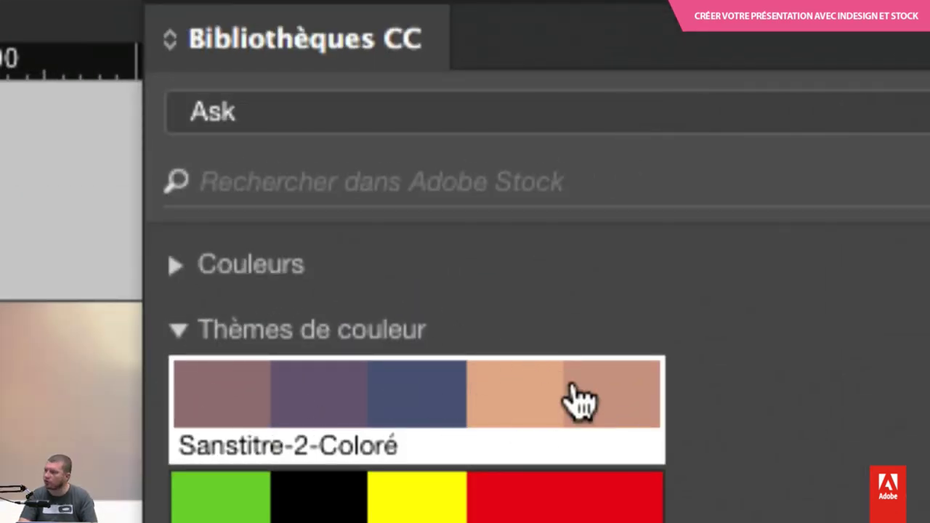
mouse_move(498, 404)
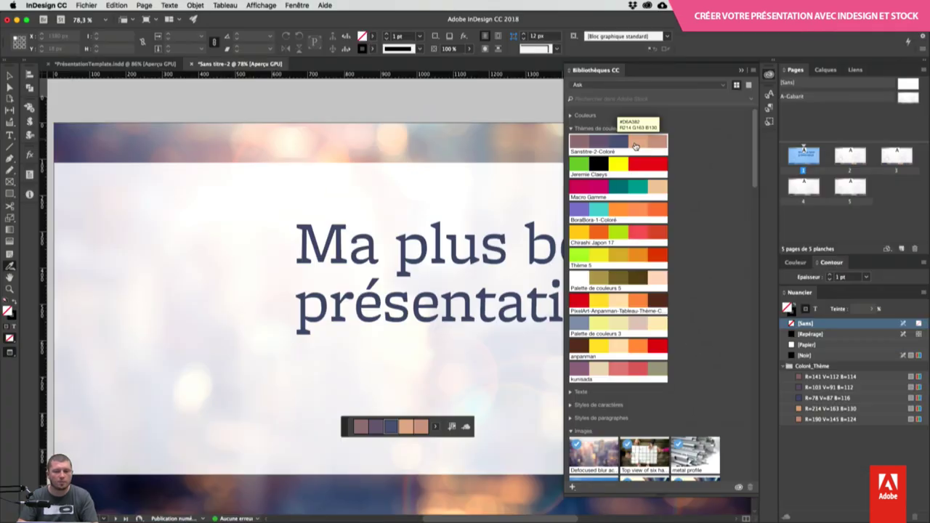
left_click(742, 71)
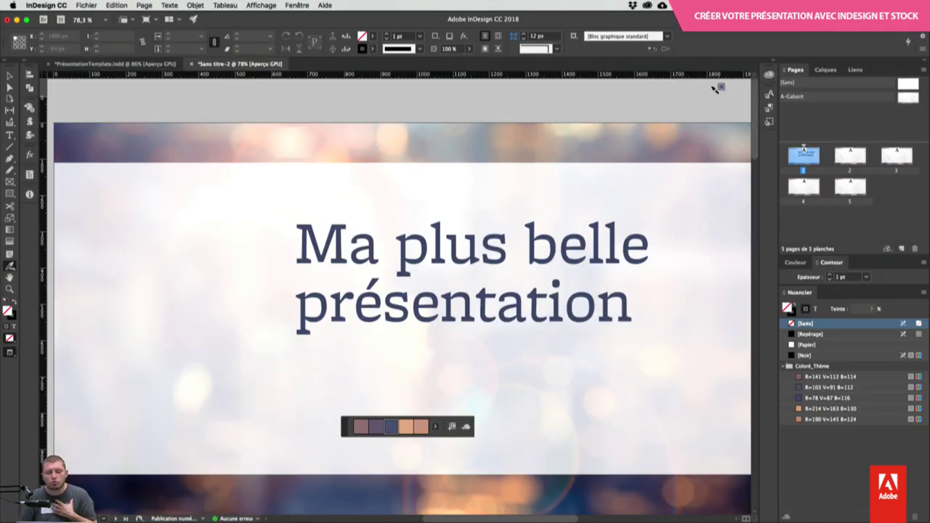
Step: Stretch the title's text frame to the full height of the white band, 858 px, and center its text vertically
key("v")
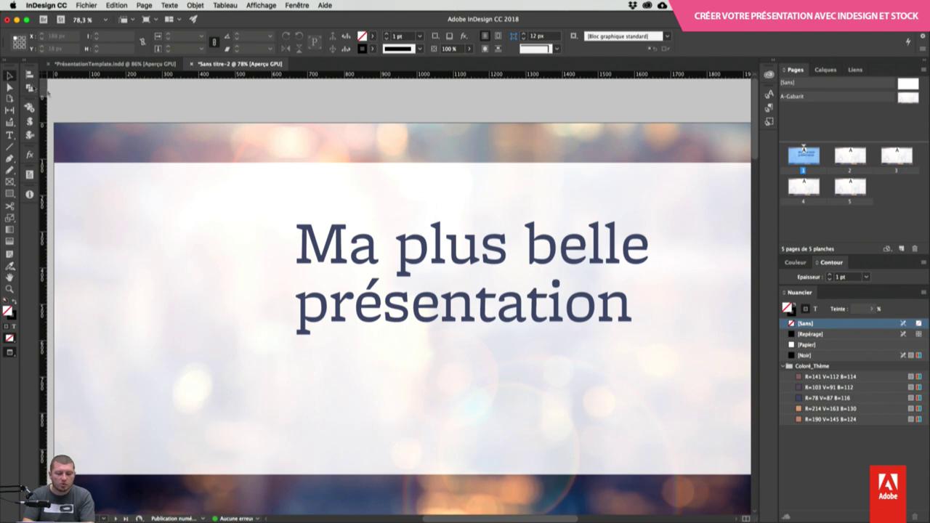
left_click(516, 280)
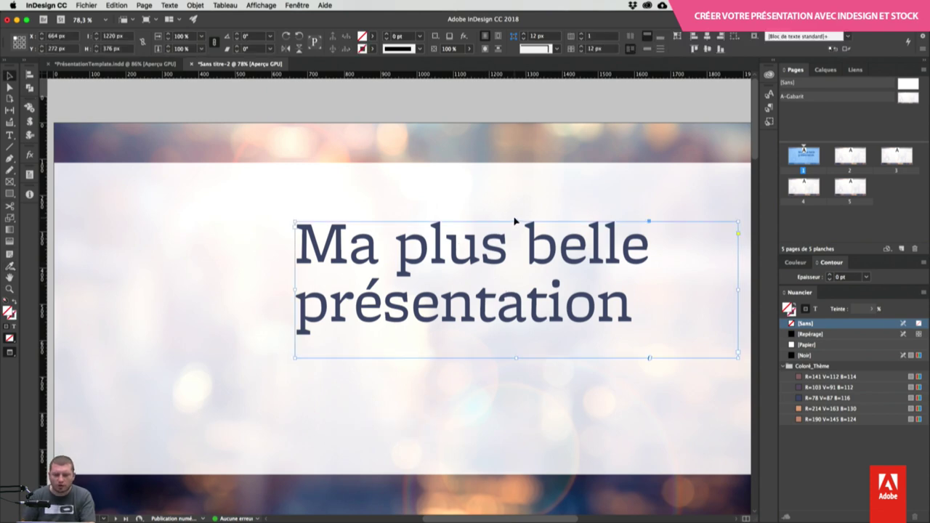
left_click_drag(514, 221, 516, 163)
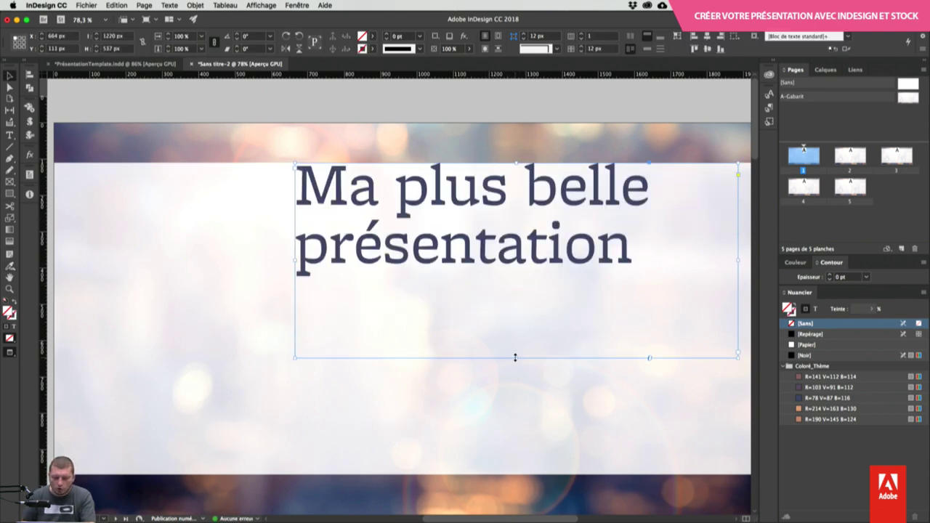
left_click_drag(515, 357, 517, 475)
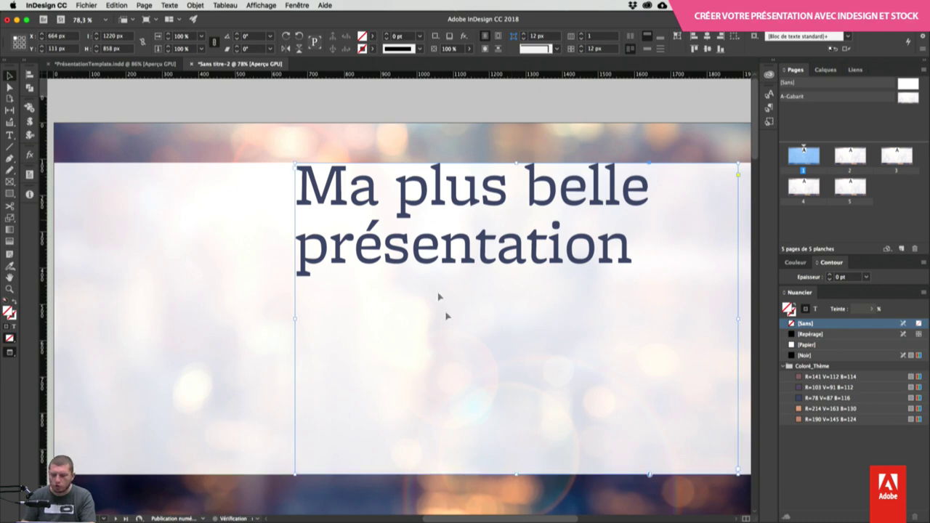
left_click(646, 36)
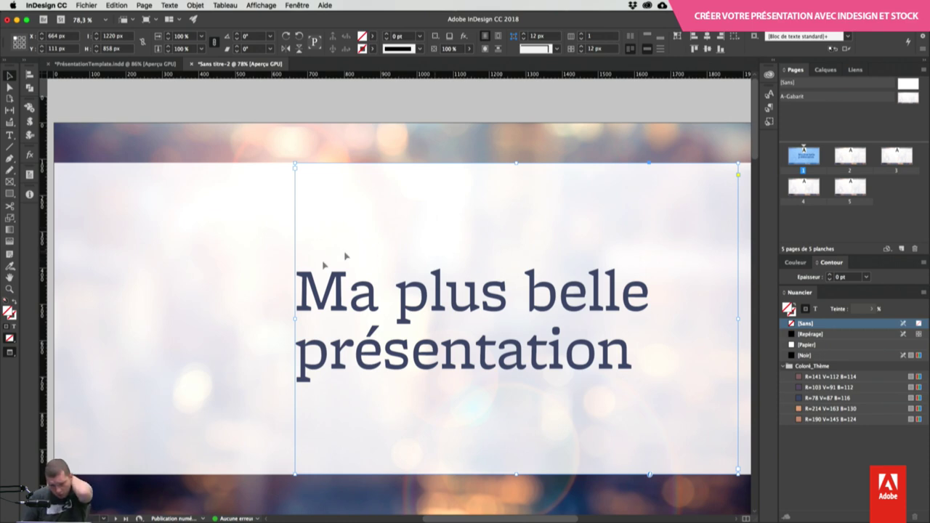
Step: Create a paragraph style named GrosTitre from the whole title text and apply it to the title
double_click(373, 298)
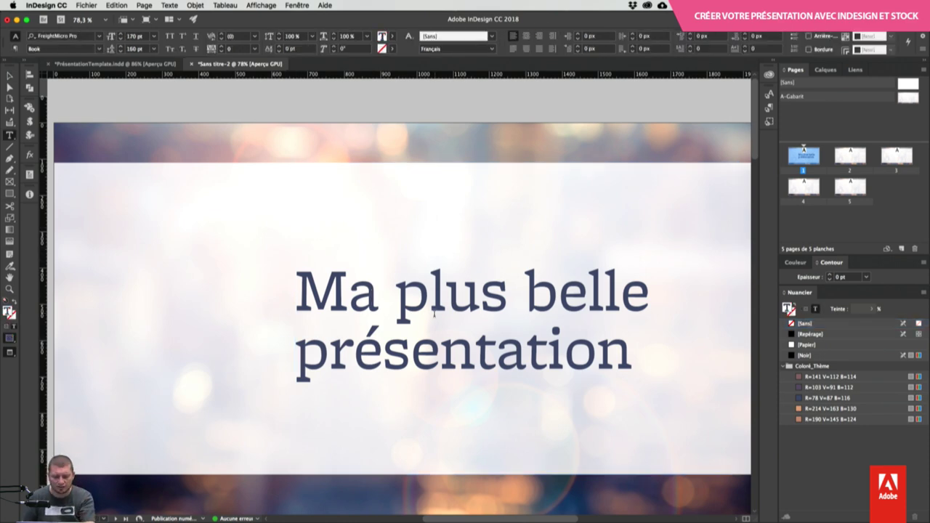
key("super+a")
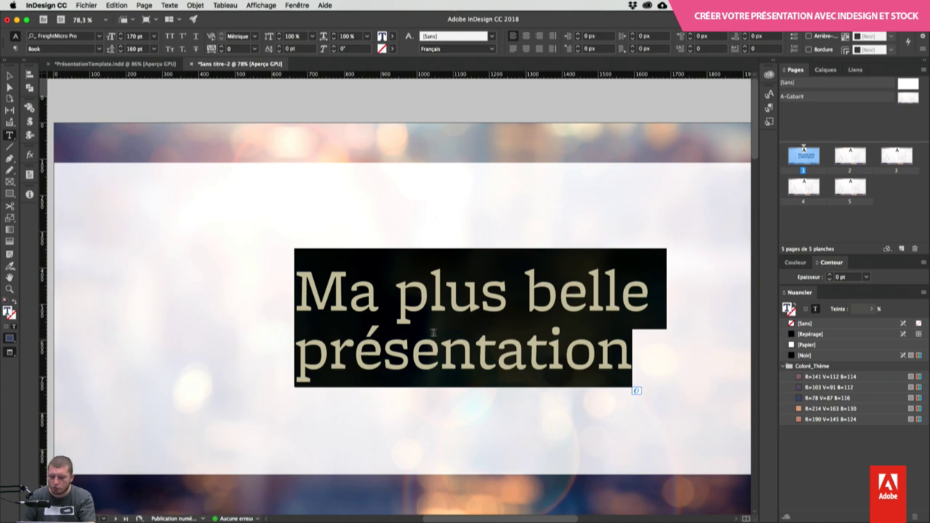
left_click(15, 48)
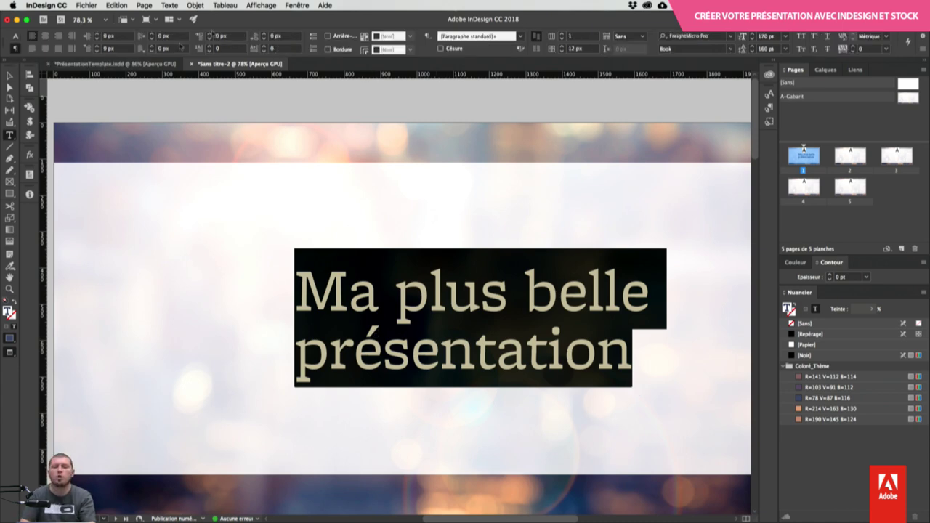
left_click(303, 4)
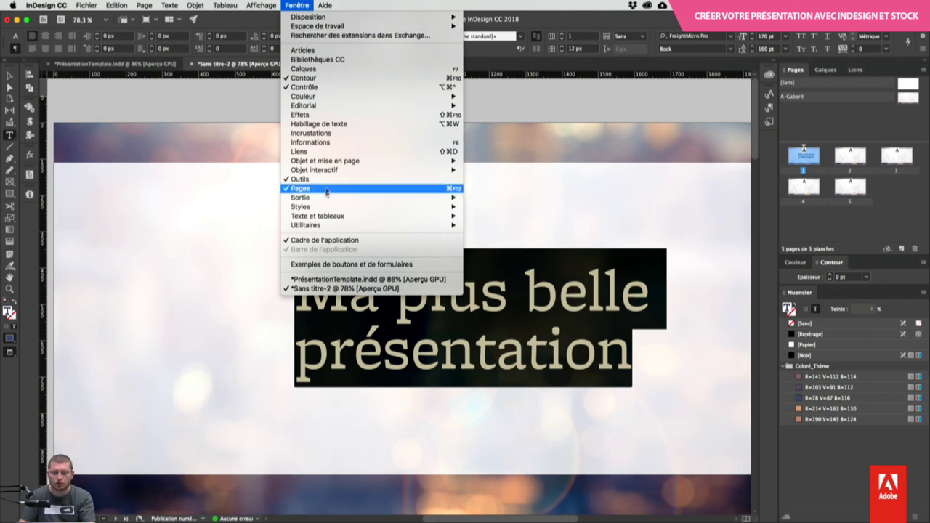
mouse_move(319, 198)
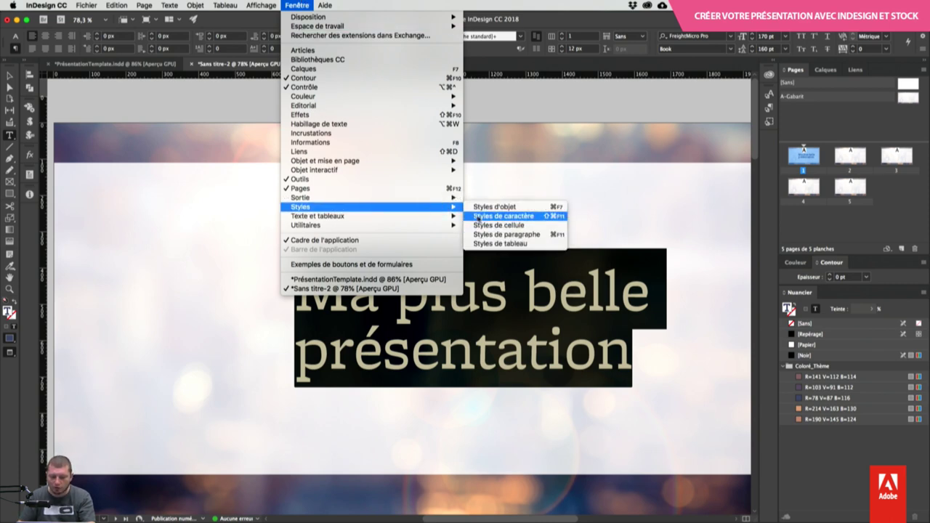
left_click(493, 235)
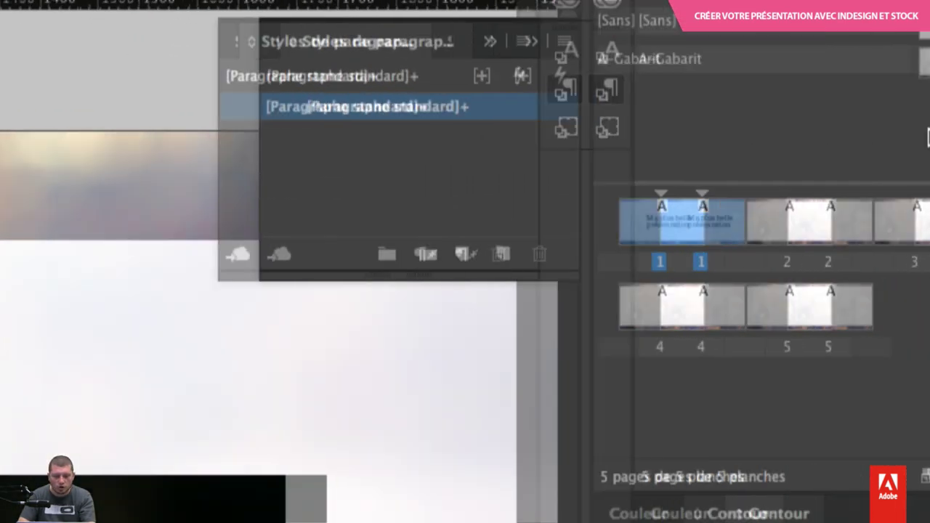
mouse_move(291, 106)
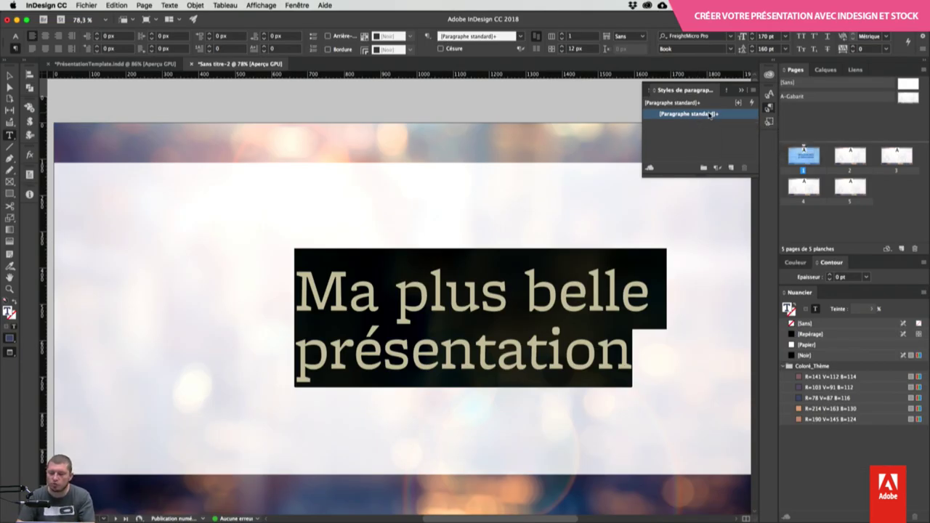
left_click(732, 169)
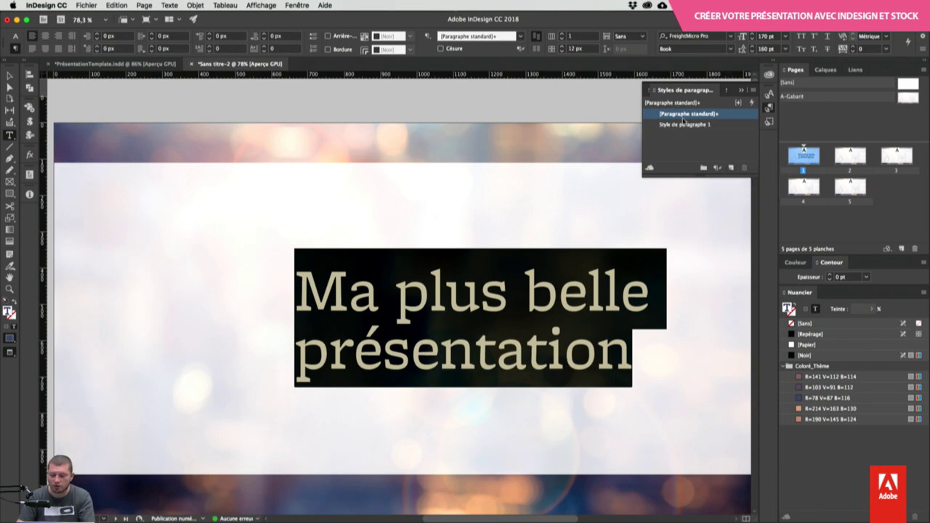
double_click(684, 125)
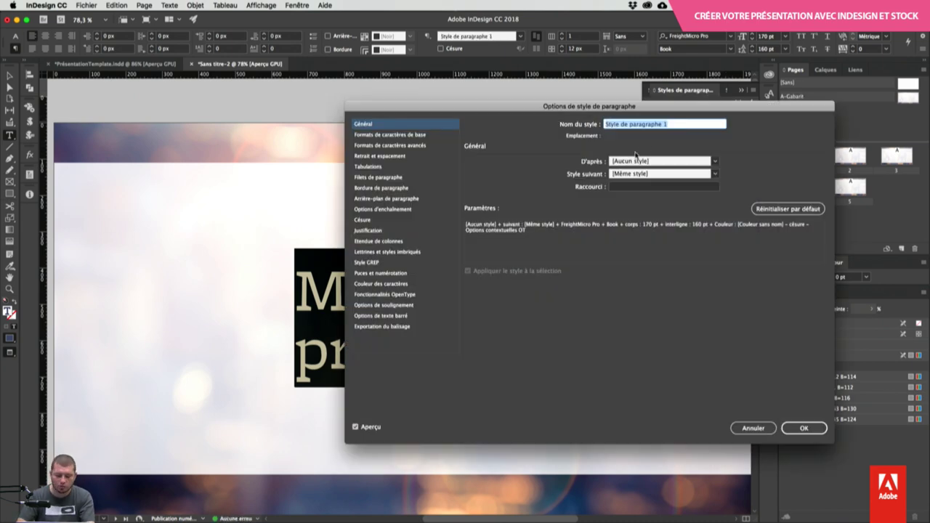
type("Cros")
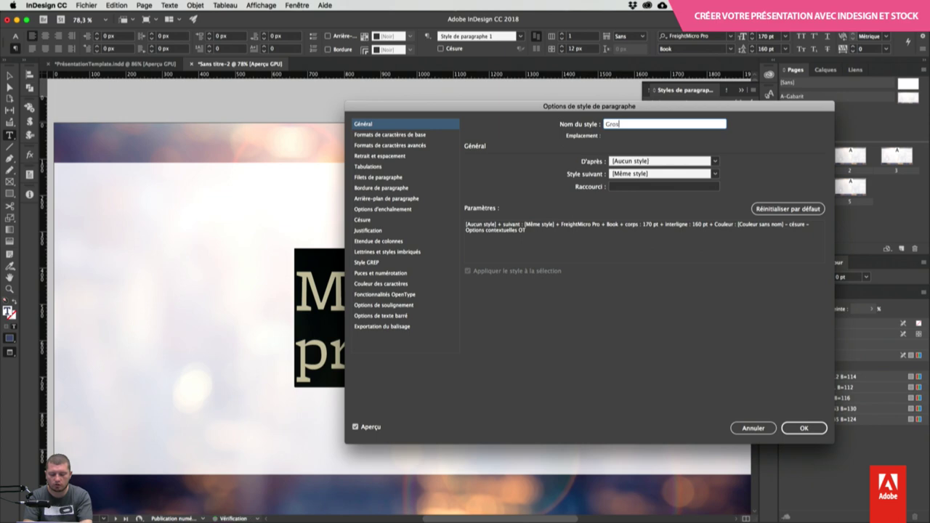
type("Titre")
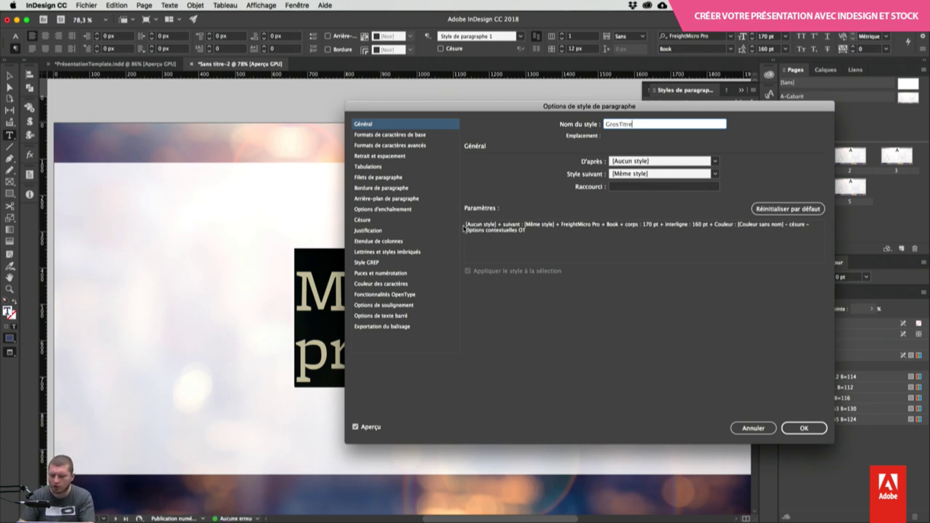
left_click(788, 430)
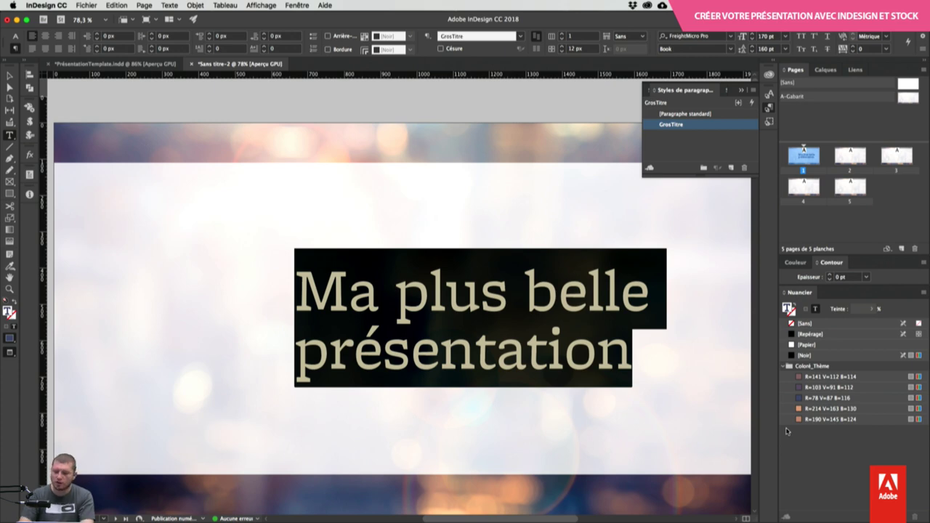
Step: Leave the title's text editing and bring page 2 into view
double_click(839, 168)
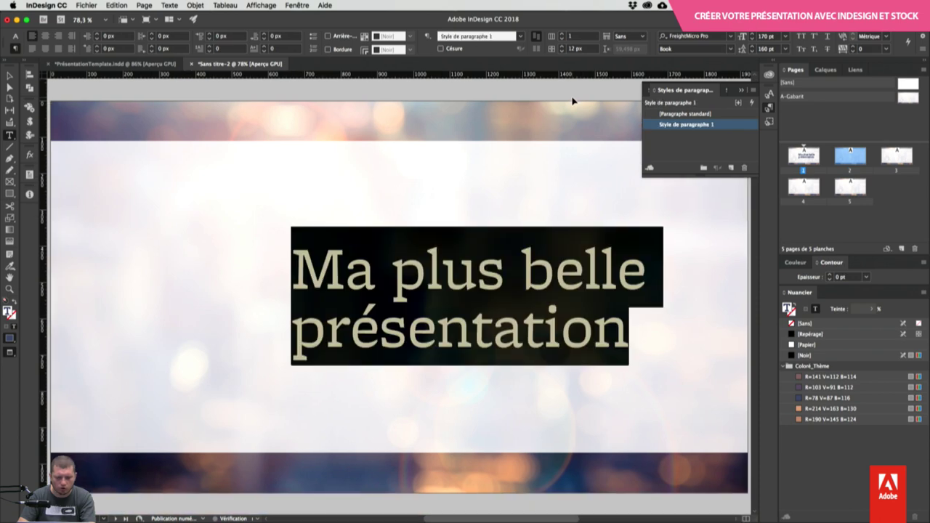
key("Escape")
scroll(547, 226, "down", 5)
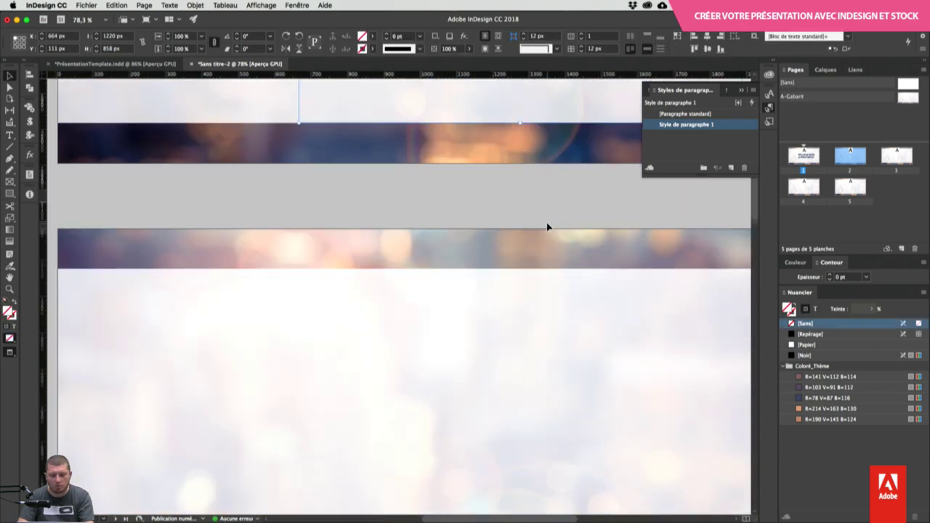
scroll(410, 248, "up", 2)
scroll(399, 253, "down", 8)
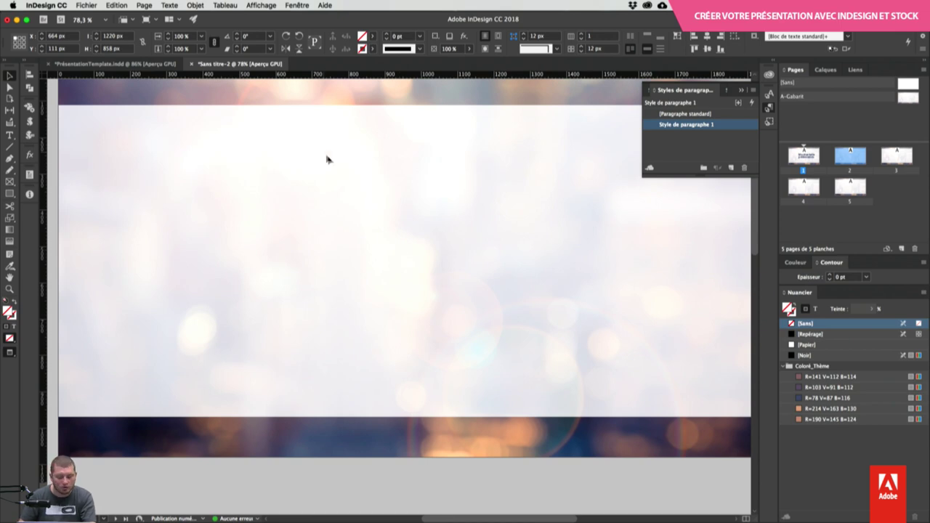
Step: Show the guides and draw a text frame on page 2's white band, starting at the third column, containing "Ma premiere slide"
key("w")
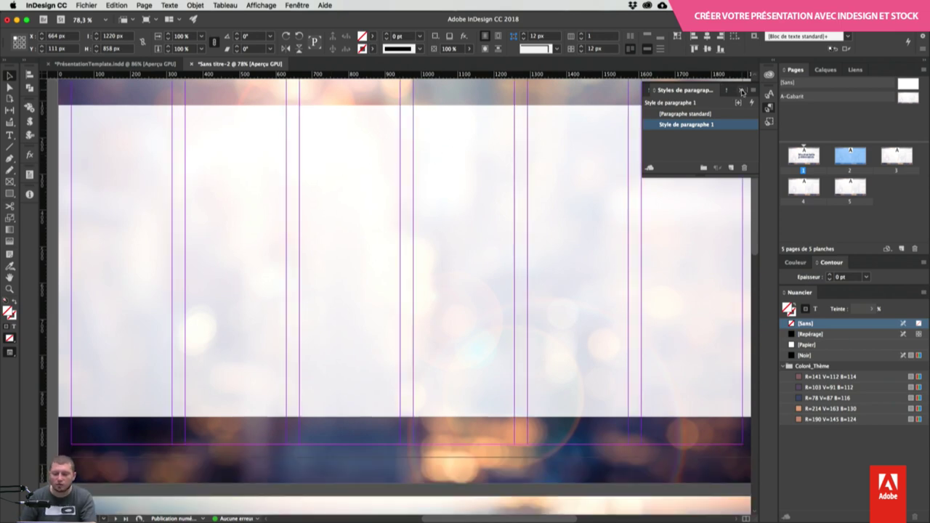
left_click(742, 91)
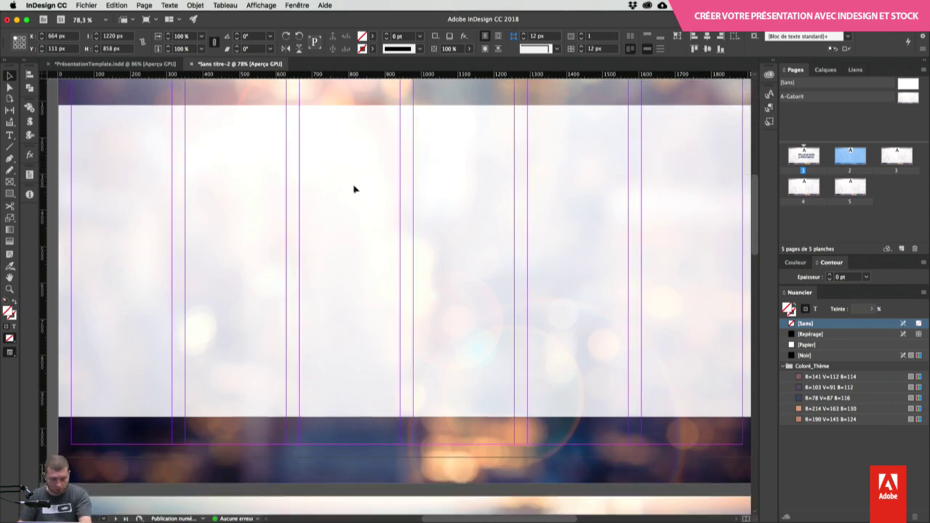
key("t")
left_click_drag(300, 107, 760, 427)
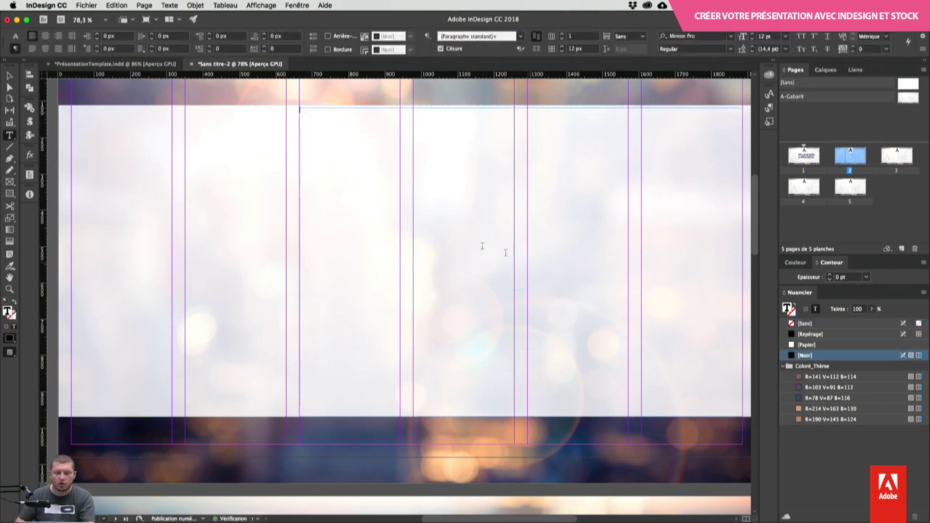
type("Mi")
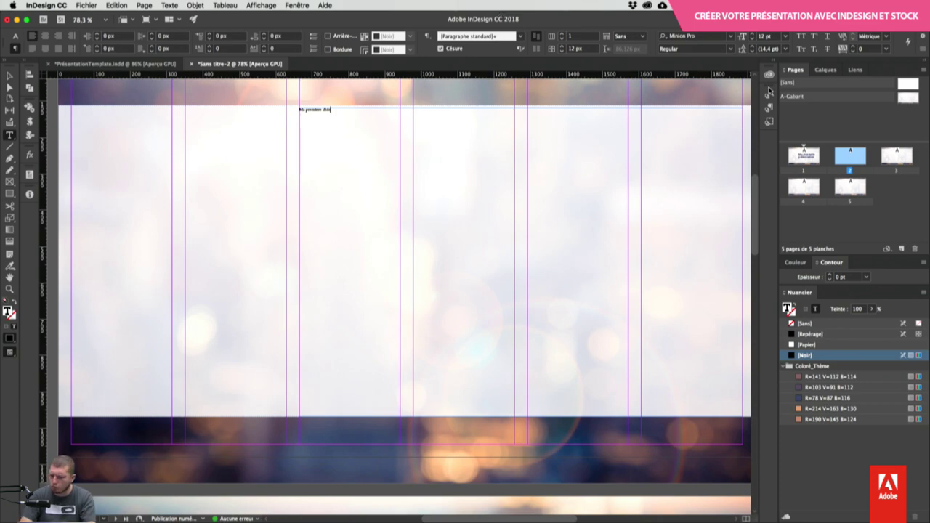
Step: Apply the paragraph style "Style de paragraphe 1" to the page 2 title
left_click(768, 108)
left_click(768, 107)
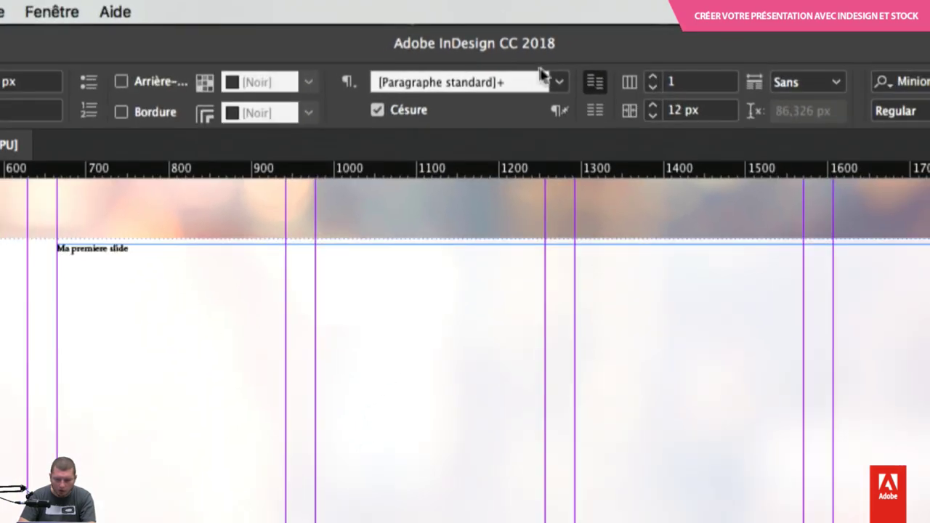
left_click(520, 36)
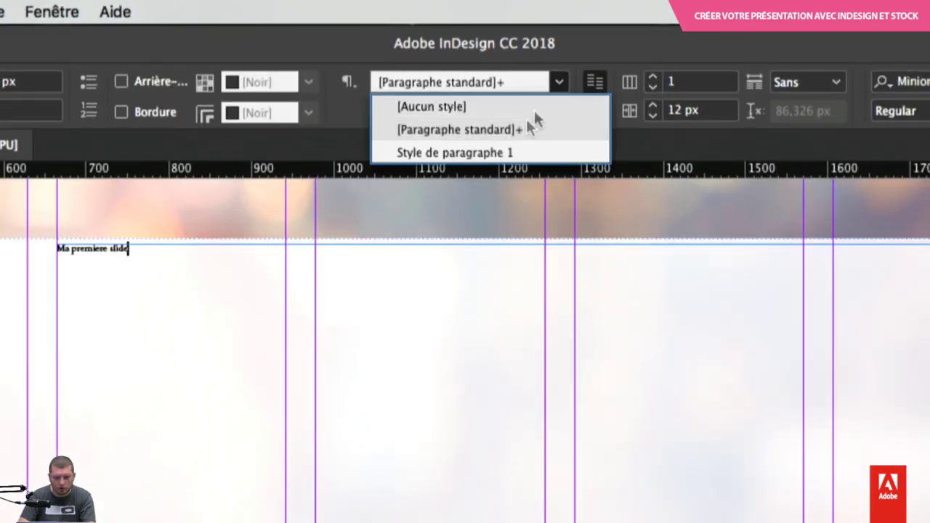
left_click(492, 154)
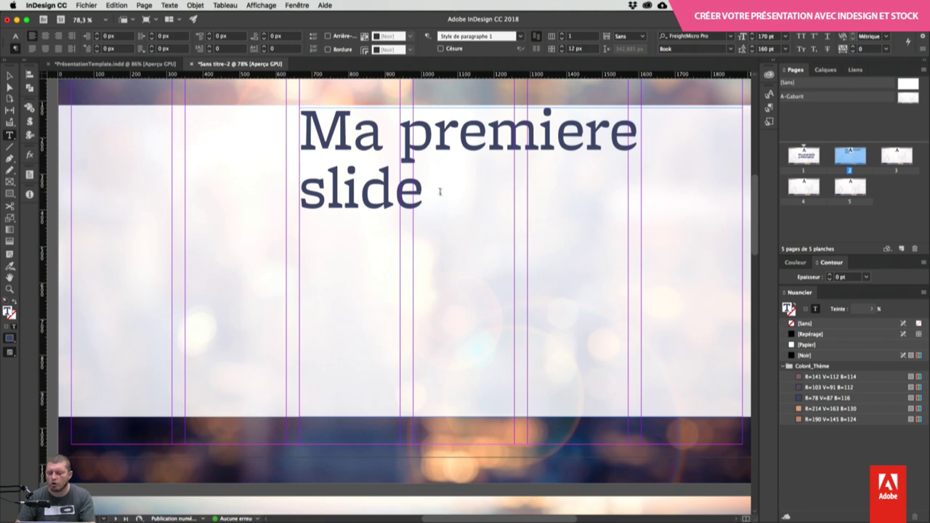
Step: Reduce the font size of the whole page 2 title to 120 pt
left_click_drag(436, 193, 268, 138)
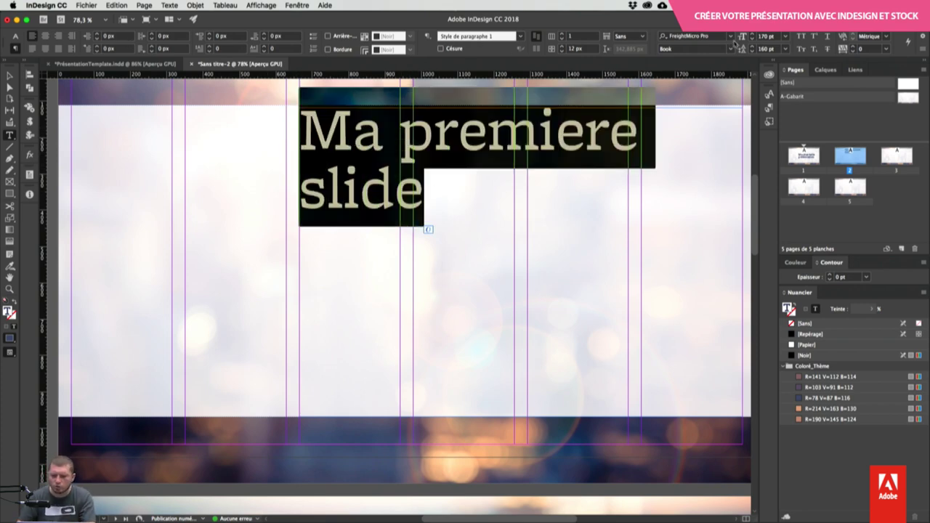
left_click(763, 36)
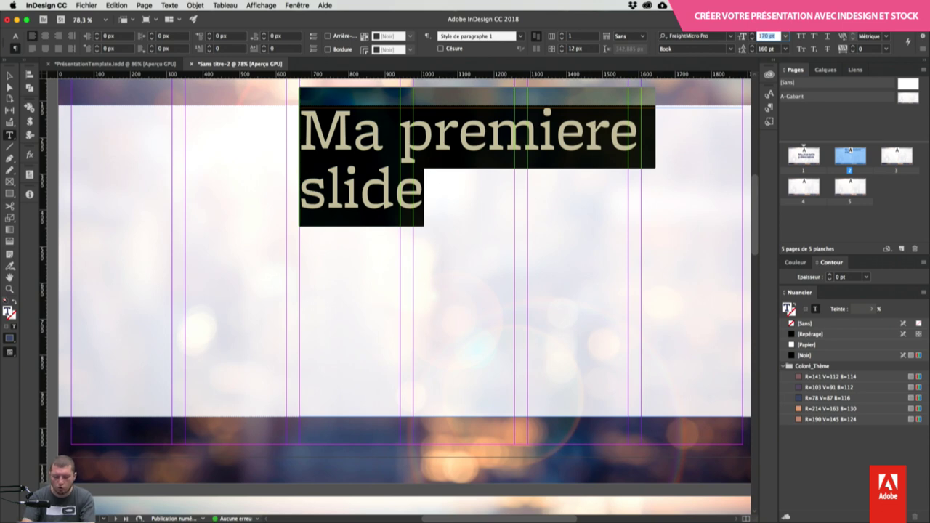
key("Down")
key("Down")
key("Down")
key("Down")
key("Down")
key("Down")
key("Down")
key("Down")
key("Down")
key("Down")
key("Down")
key("Down")
key("Down")
key("Down")
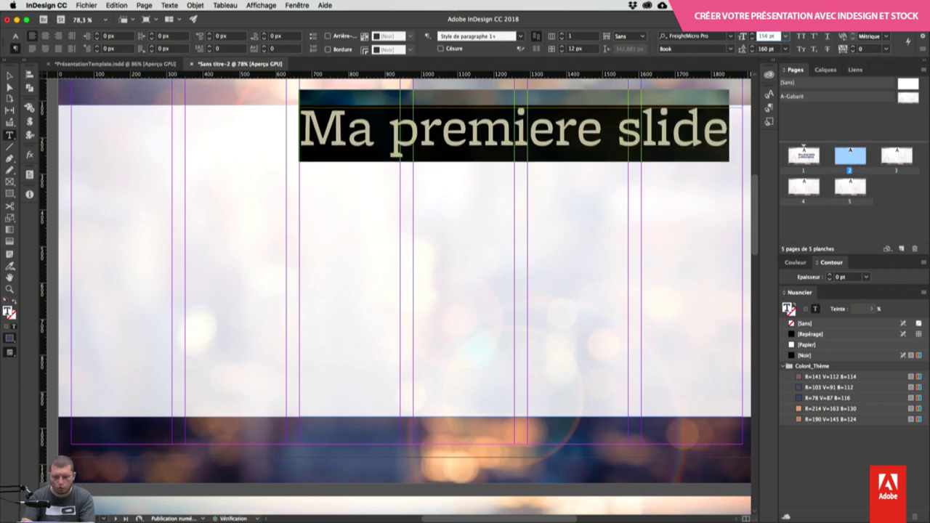
key("Down")
key("Down")
key("Down")
key("Down")
key("Down")
key("Down")
key("Down")
key("Down")
key("Down")
key("Down")
key("Down")
key("Down")
key("Down")
key("Down")
key("Down")
key("Down")
key("Down")
key("Down")
key("Down")
key("Down")
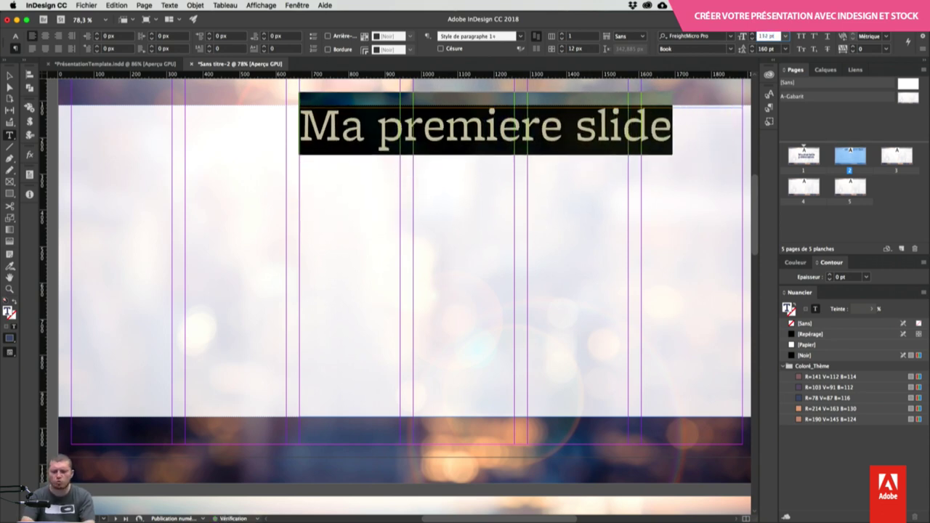
key("Down")
key("Down")
key("Down")
key("Down")
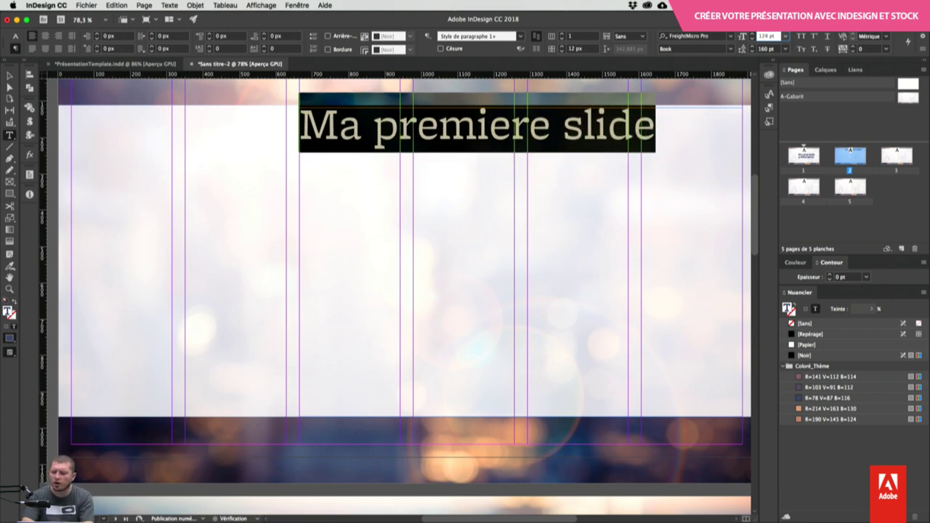
key("Down")
key("Down")
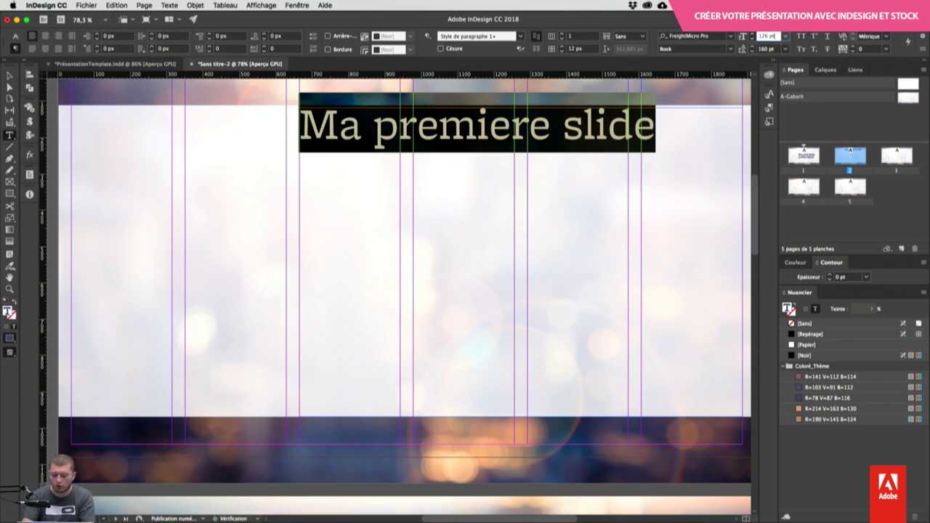
key("Down")
key("Down")
key("Down")
key("Down")
key("Down")
key("Down")
key("Up")
key("Up")
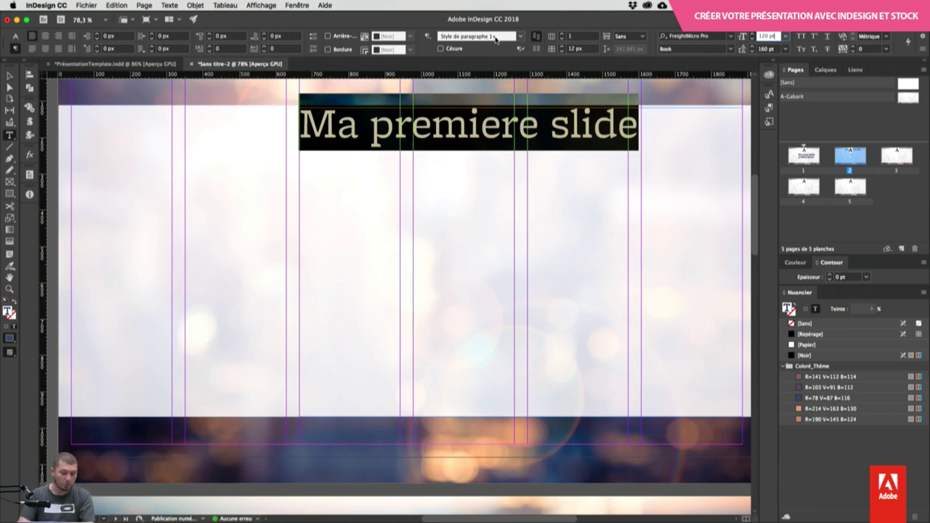
Step: Create a paragraph style "Titre Slide" based on Style de paragraphe 1, applied to the title and not added to the CC library
left_click(428, 37)
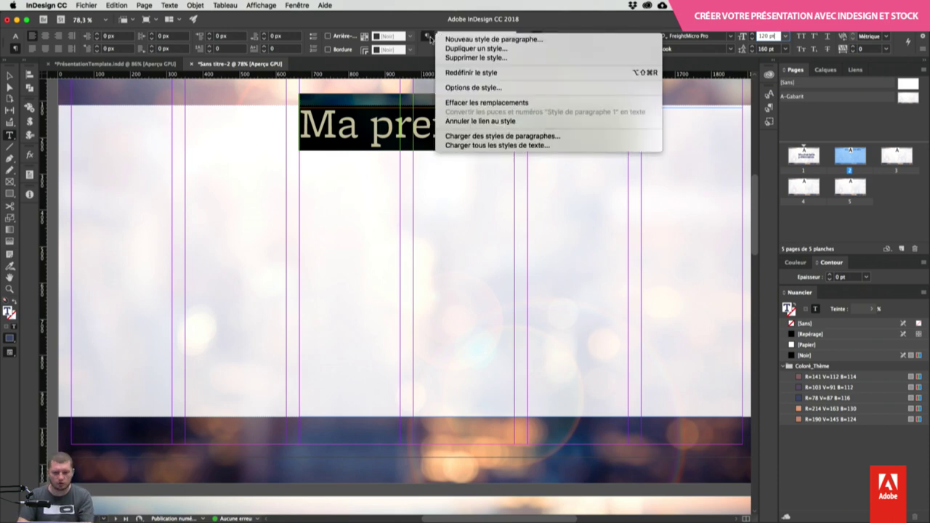
left_click(477, 40)
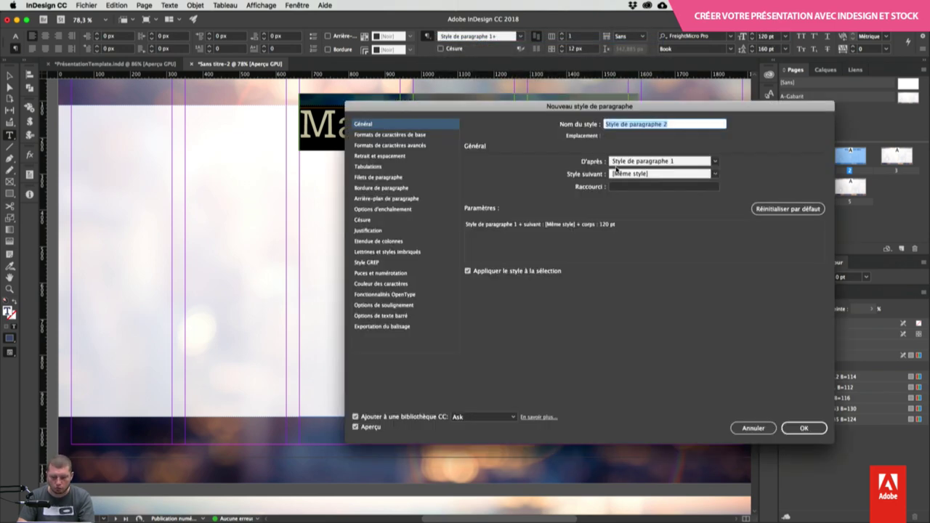
left_click(669, 161)
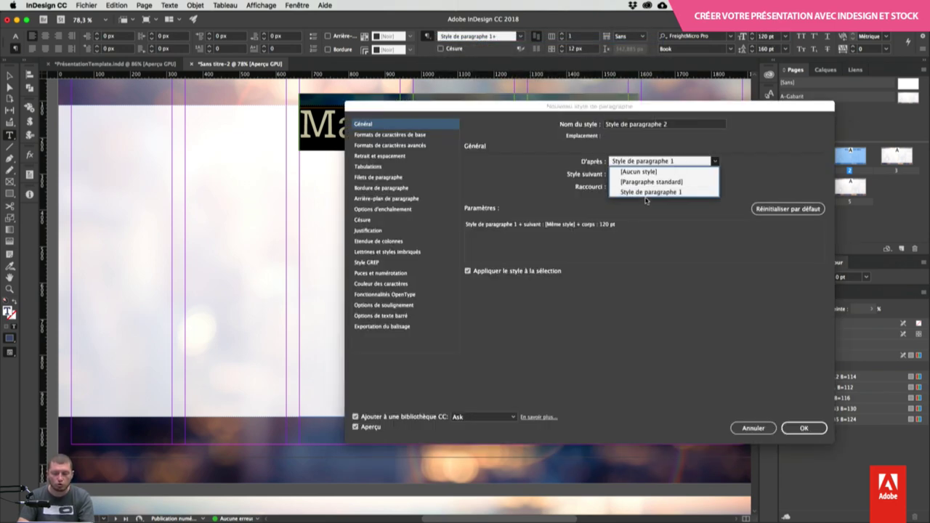
left_click(646, 194)
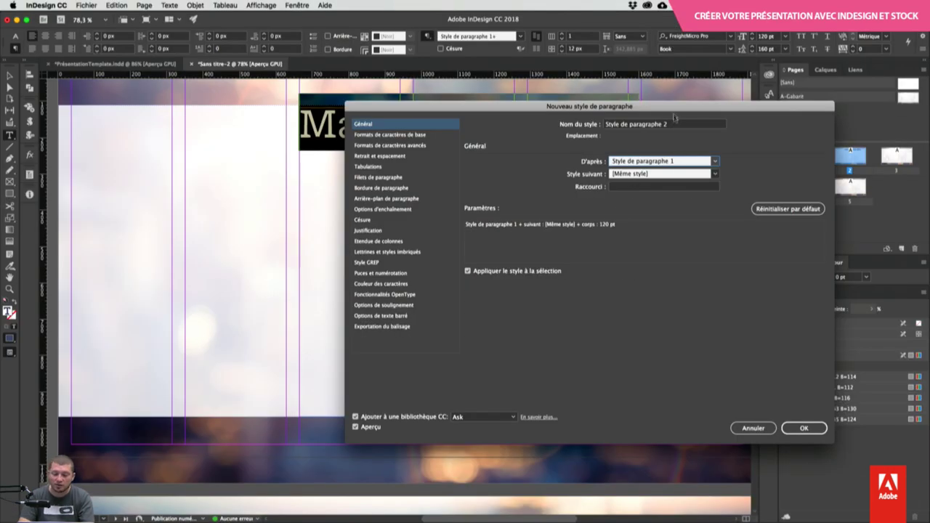
left_click(678, 129)
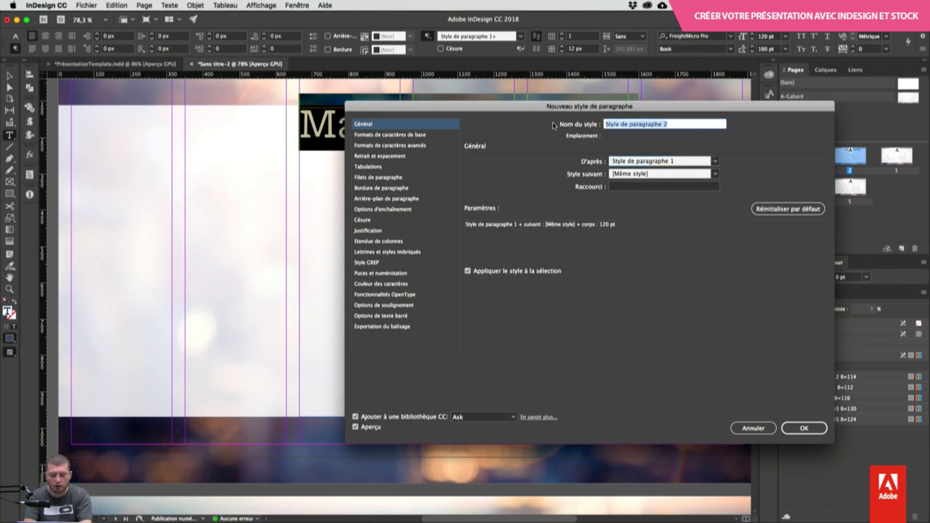
type("Titre Slide")
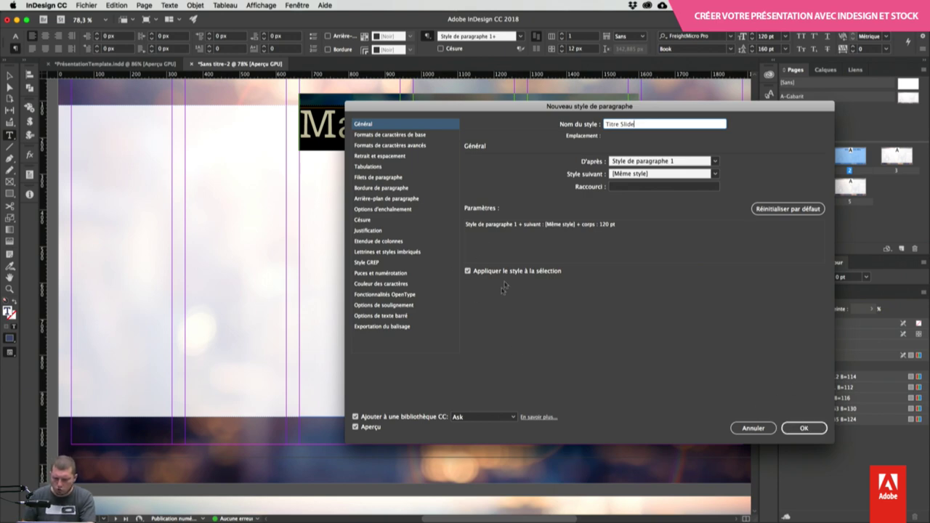
left_click(362, 417)
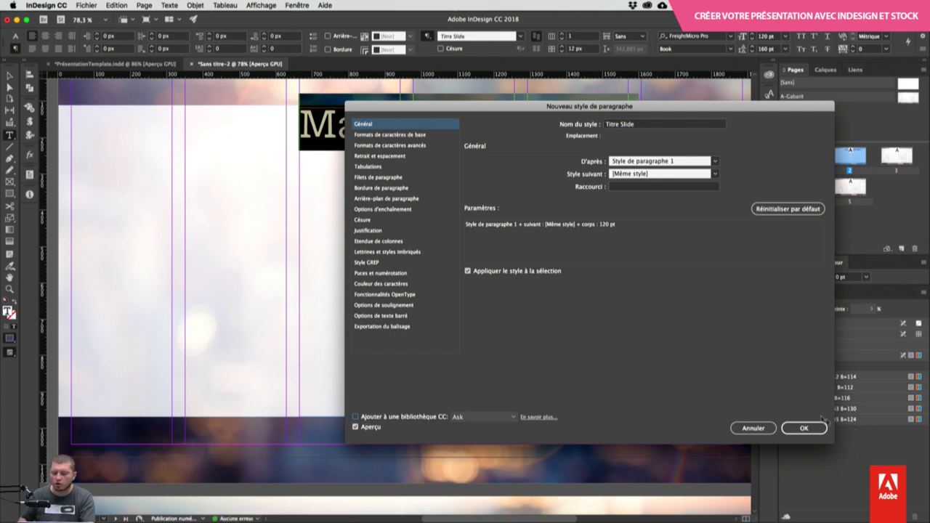
left_click(803, 428)
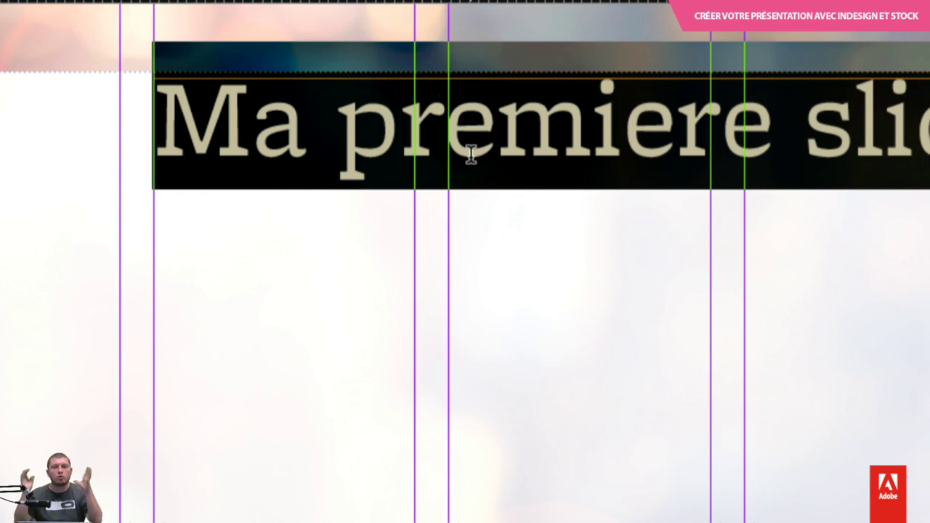
Step: Correct the spelling of "premiere" in the page 2 title to "première"
double_click(322, 160)
left_click_drag(499, 130, 616, 131)
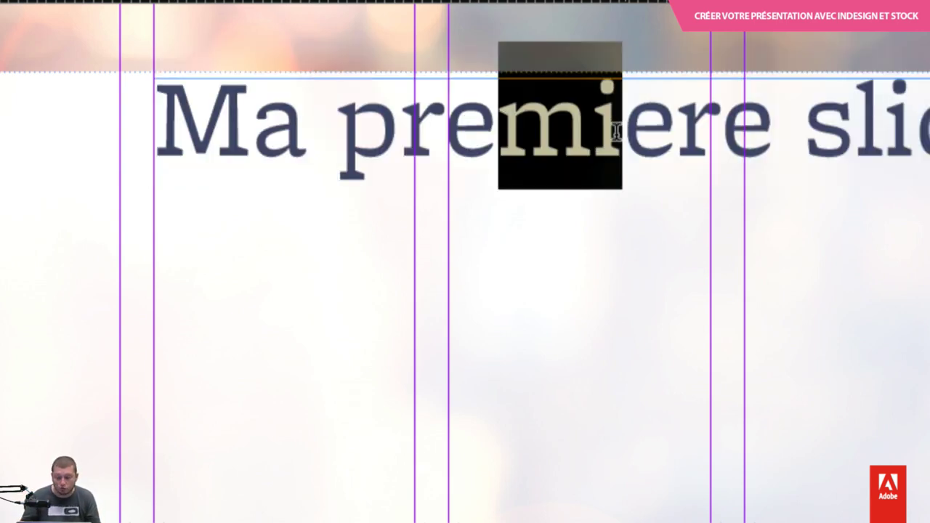
left_click(527, 125)
key("Right")
key("Right")
key("Right")
key("shift+Left")
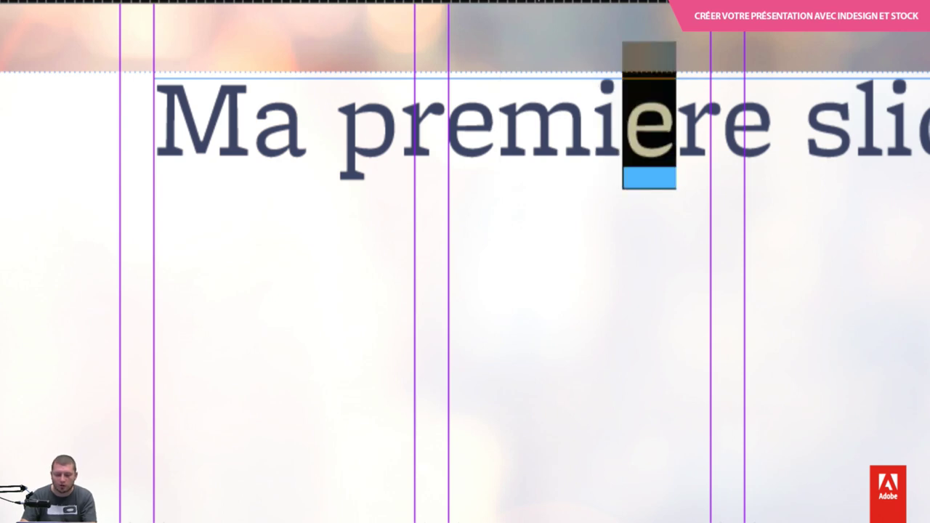
type("è")
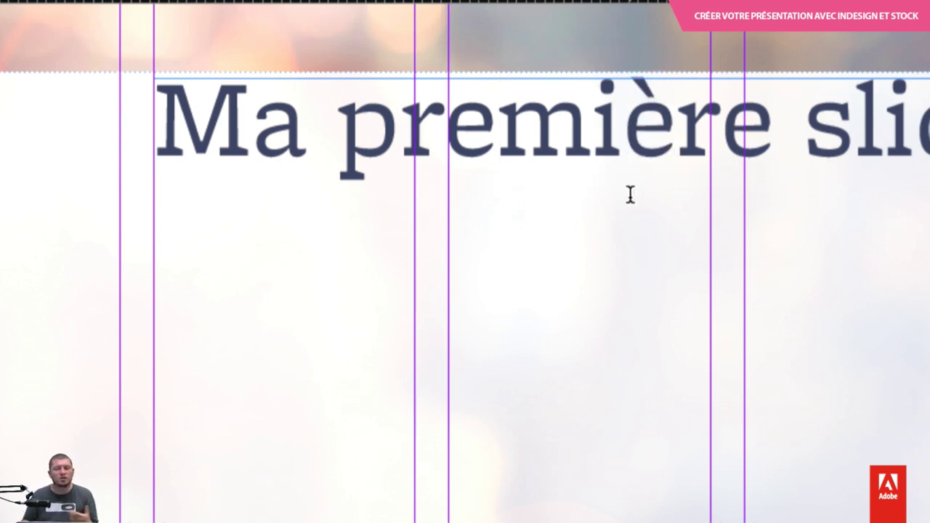
key("Left")
key("Left")
key("Left")
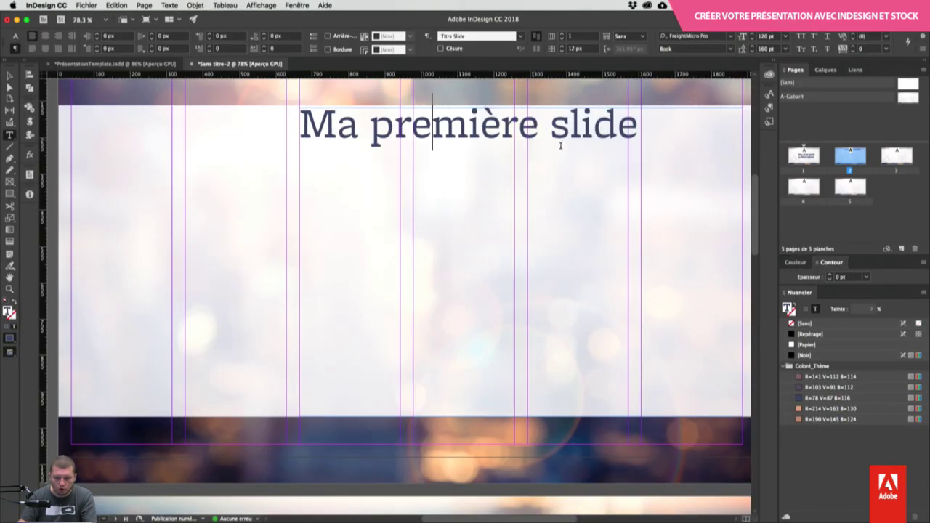
Step: Set the word "première" in the page 2 title to the Book Italic font style
double_click(443, 125)
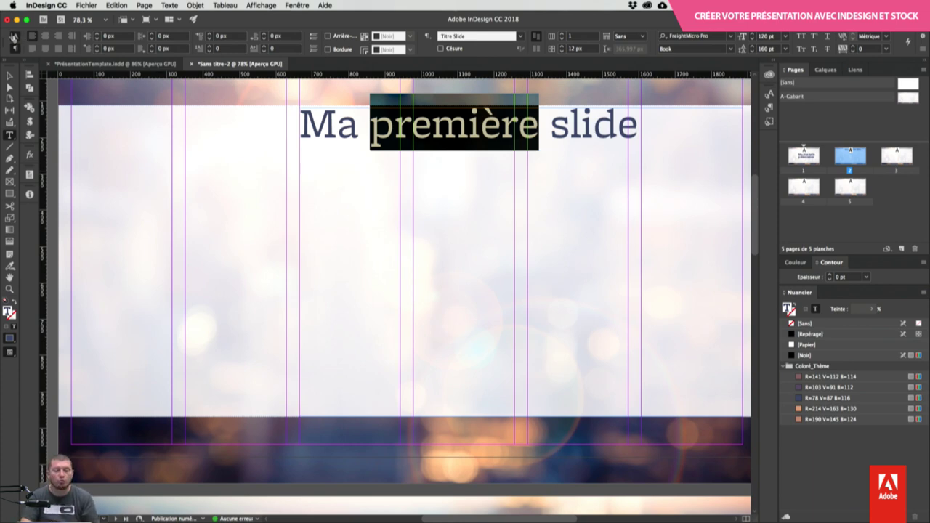
left_click(13, 39)
left_click(99, 49)
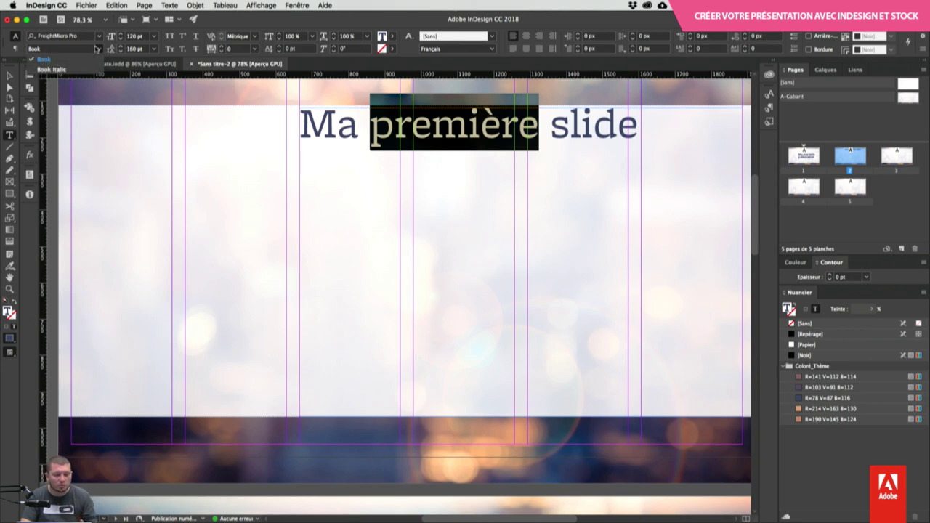
left_click(61, 70)
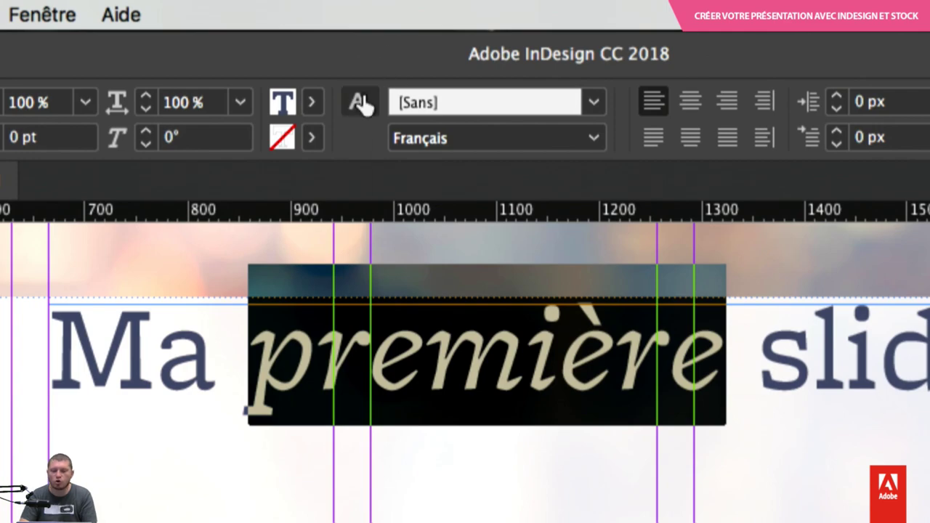
Step: Create a character style named Italic from the word "première", applied to the selection and not added to the CC library
left_click(410, 36)
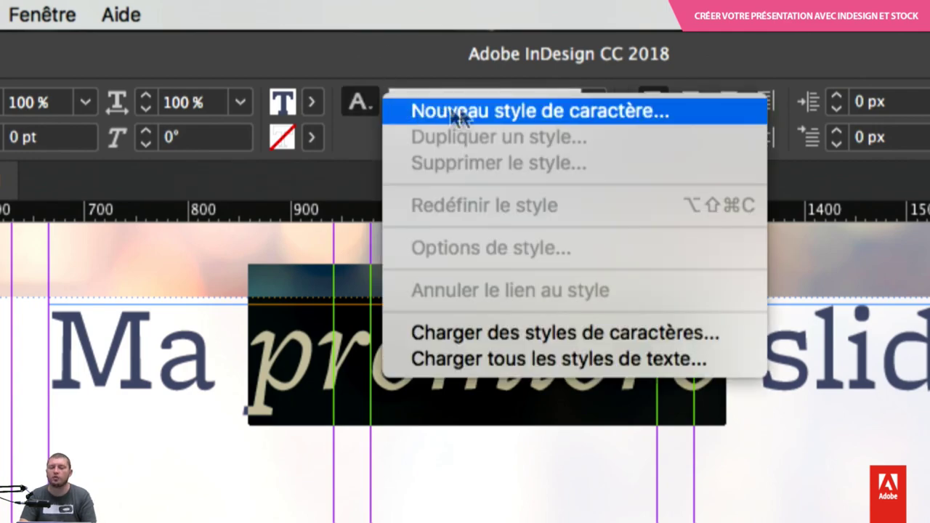
left_click(480, 111)
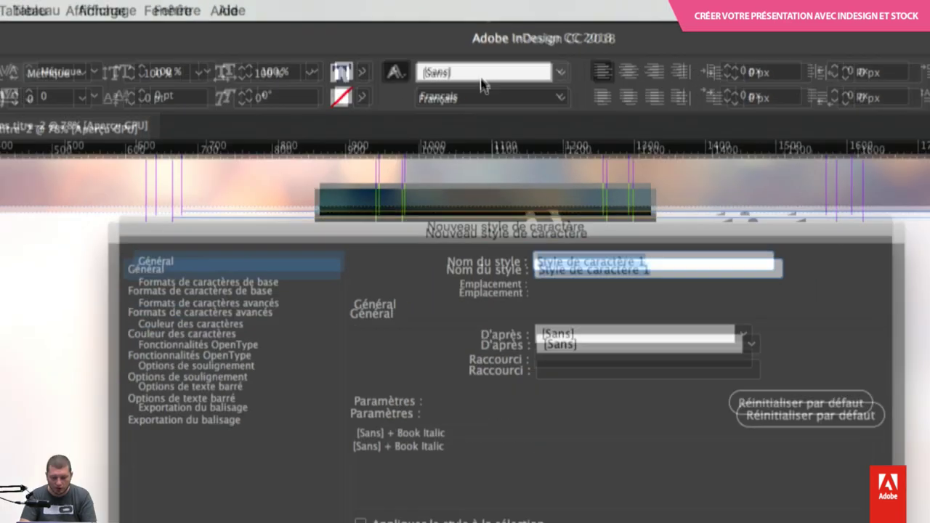
type("Italic")
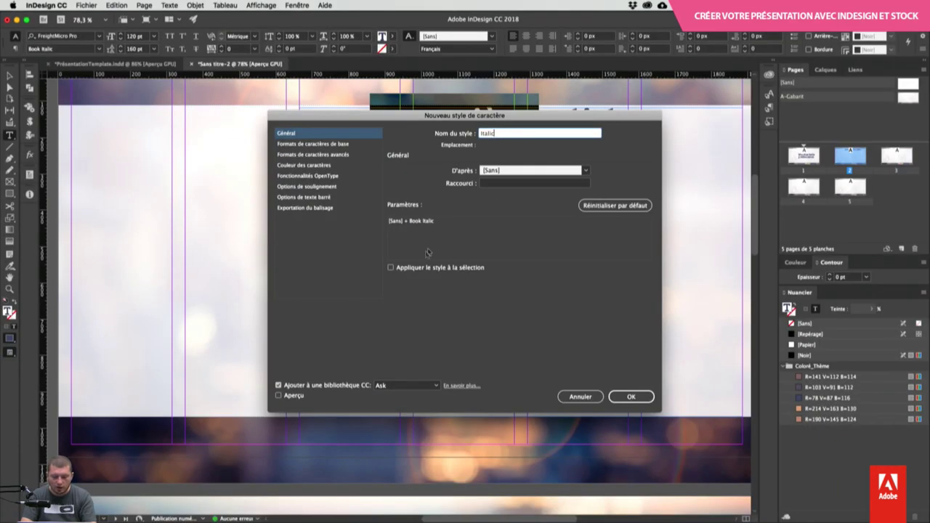
left_click(420, 503)
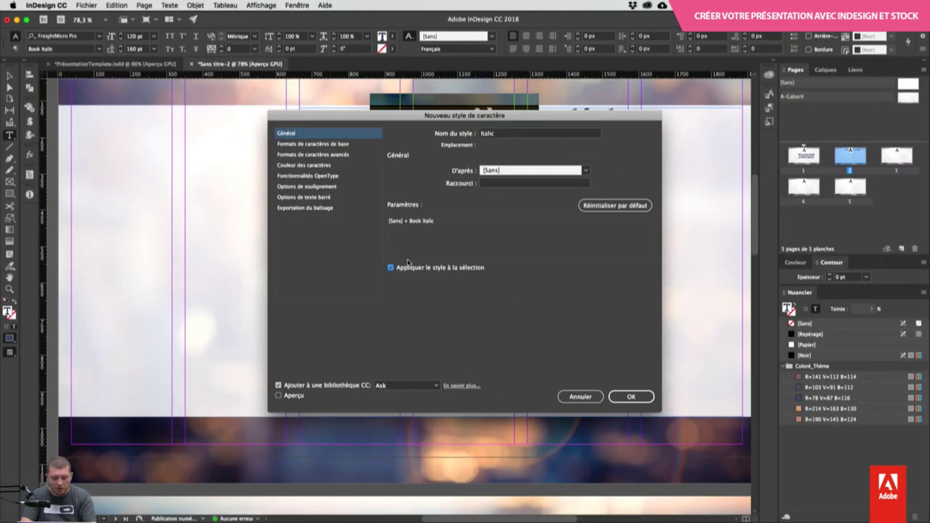
left_click(294, 387)
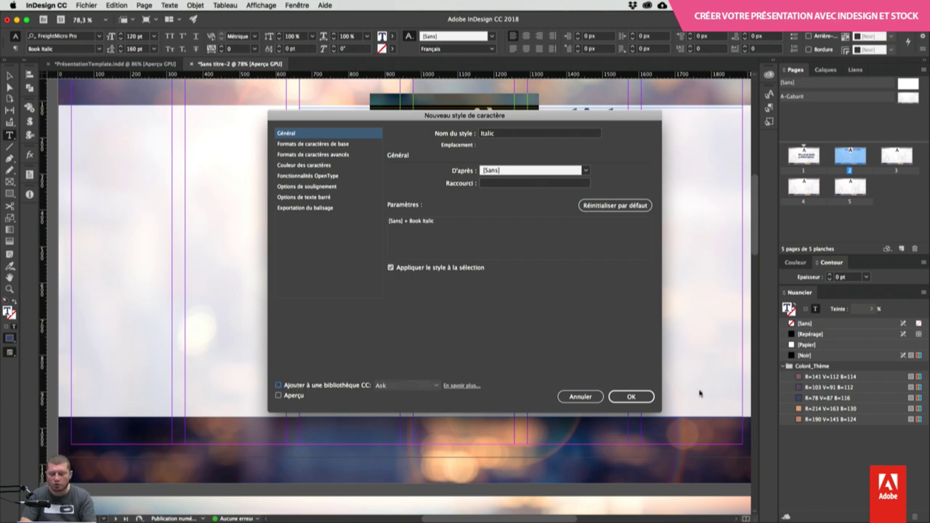
left_click(632, 398)
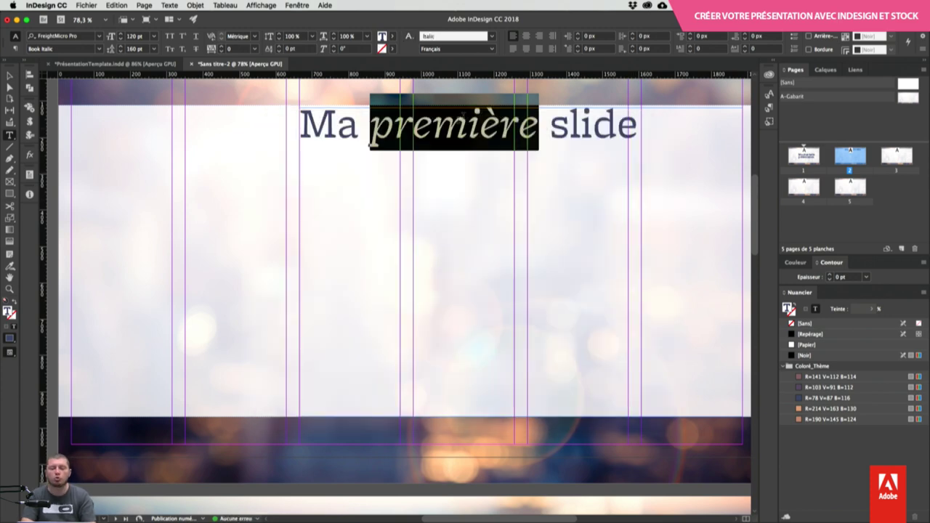
Step: Start a new paragraph after the page 2 title and fill the rest of the frame with placeholder text
left_click(468, 122)
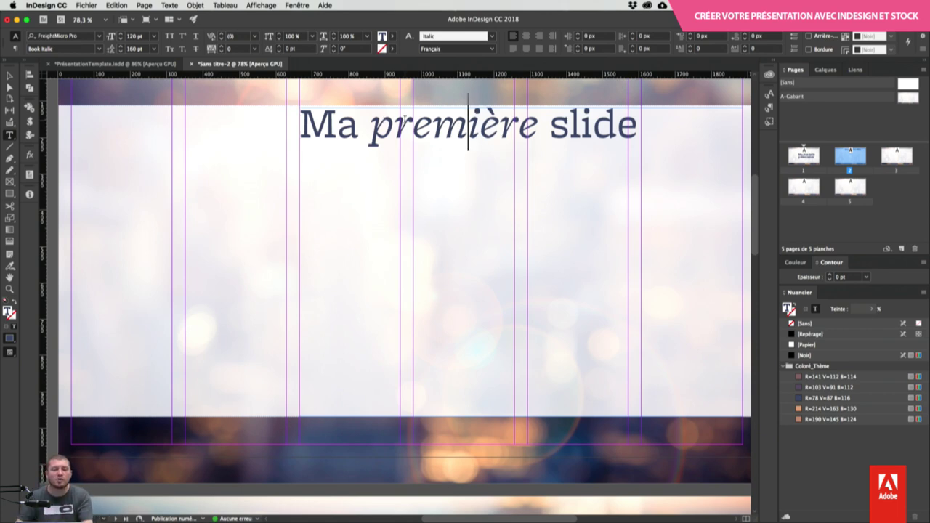
left_click(683, 139)
key("Return")
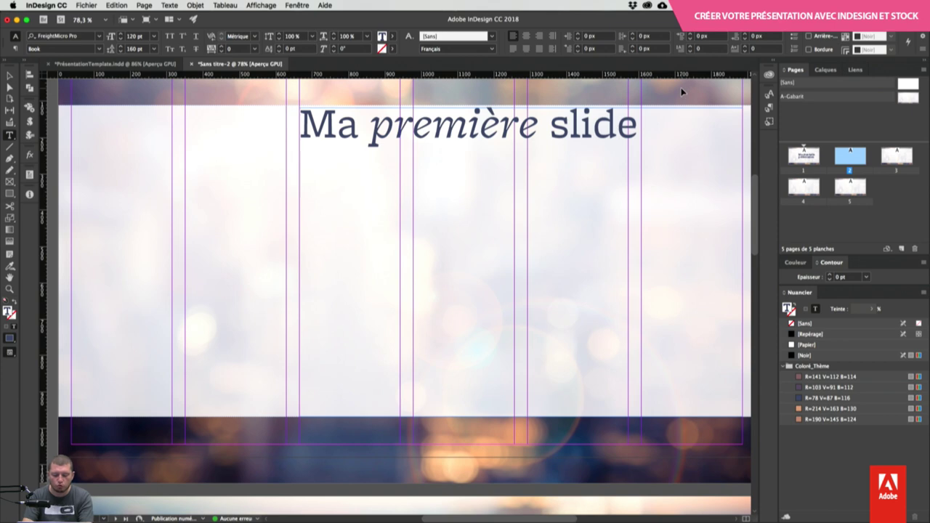
left_click(169, 5)
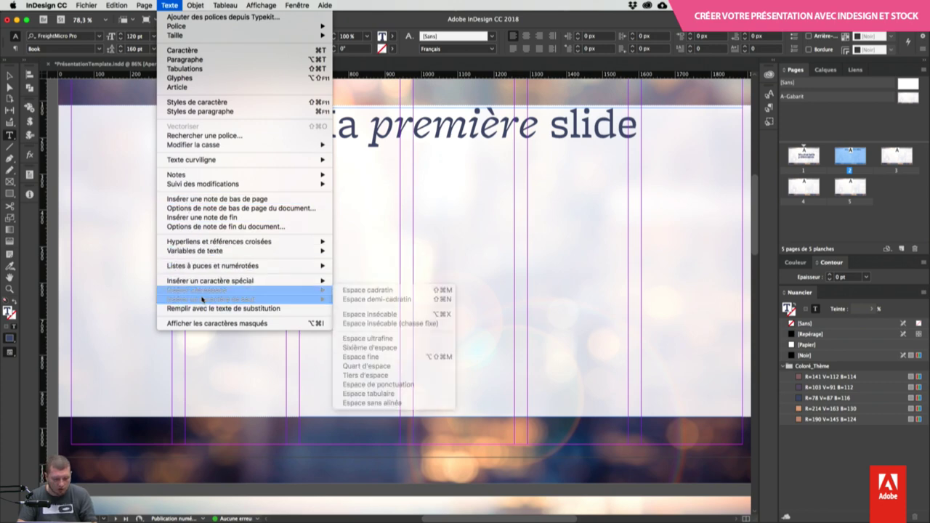
left_click(209, 308)
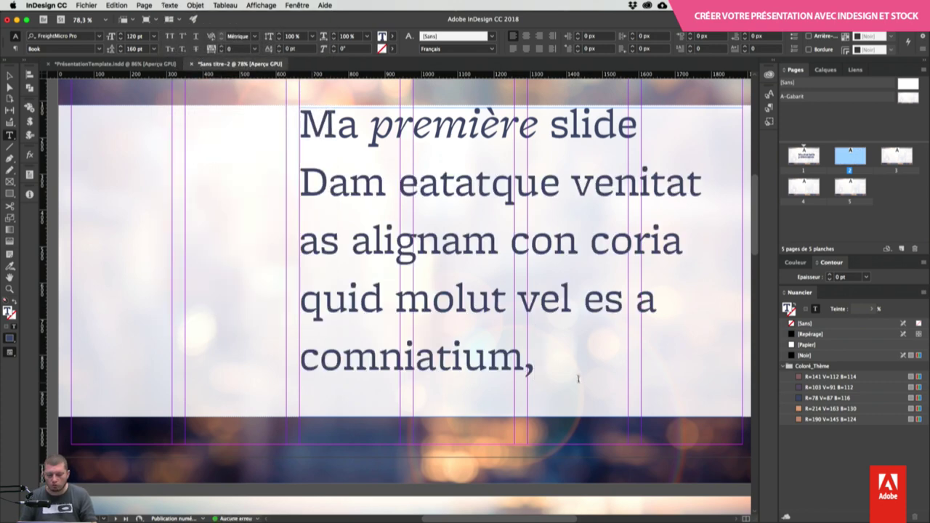
Step: Set the font size of the placeholder paragraph below the page 2 title to 60 pt
left_click(339, 270, "shift")
left_click_drag(340, 270, 280, 211)
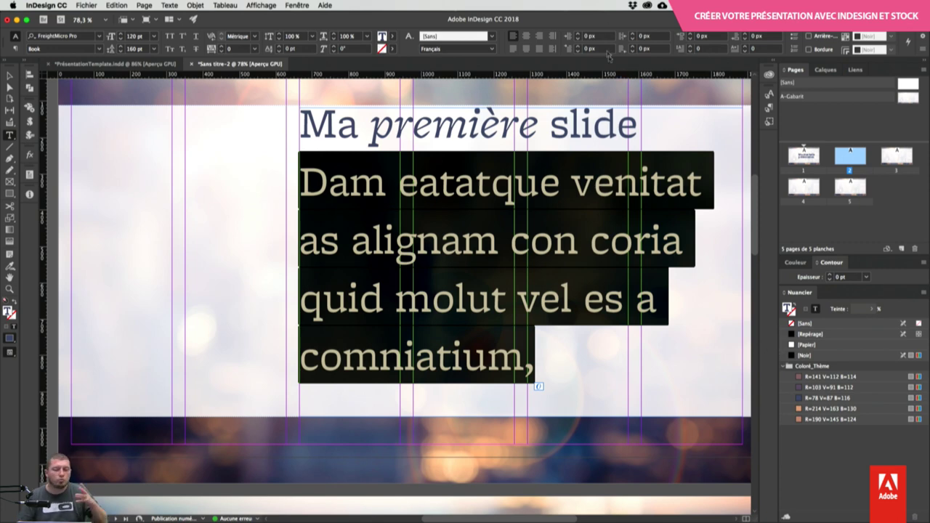
left_click(137, 36)
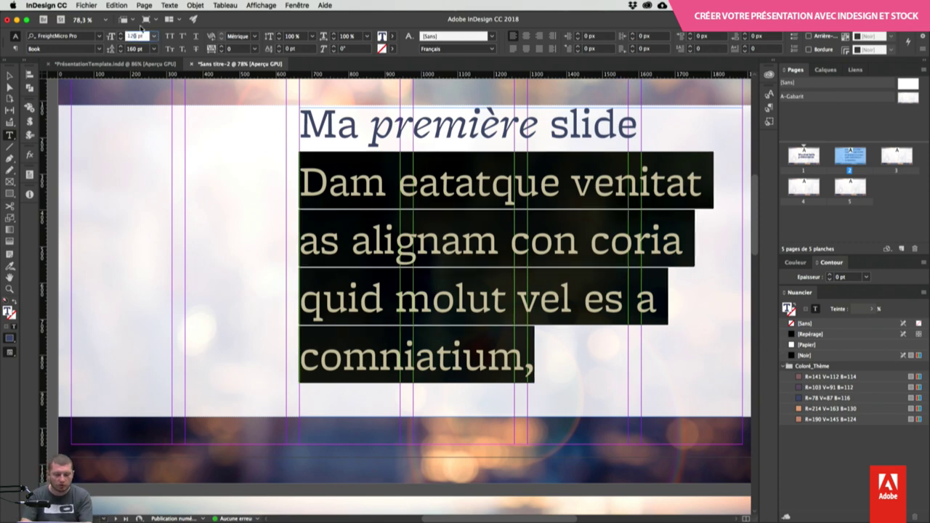
key("shift+Down")
key("shift+Down")
key("shift+Down")
key("shift+Down")
key("shift+Down")
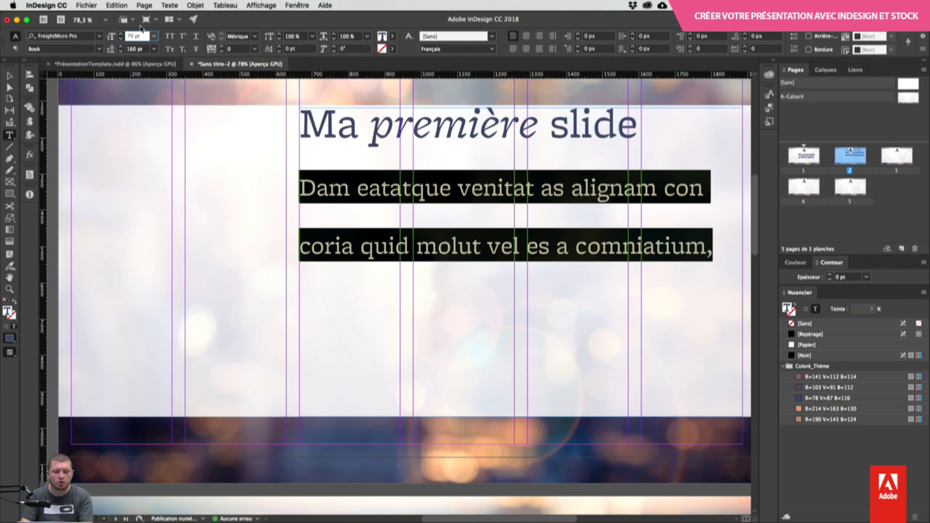
key("shift+Down")
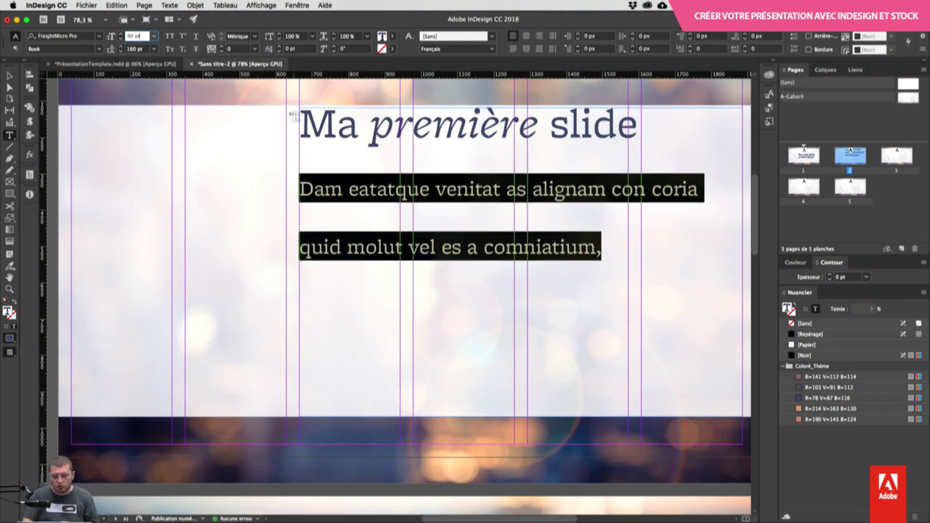
Step: Set the placeholder paragraph's leading to 80 pt and color its text with the theme swatch R=141 V=112 B=114
left_click(129, 45)
key("shift+Down")
key("shift+Down")
key("shift+Down")
key("shift+Down")
key("shift+Down")
key("shift+Down")
key("shift+Down")
key("shift+Down")
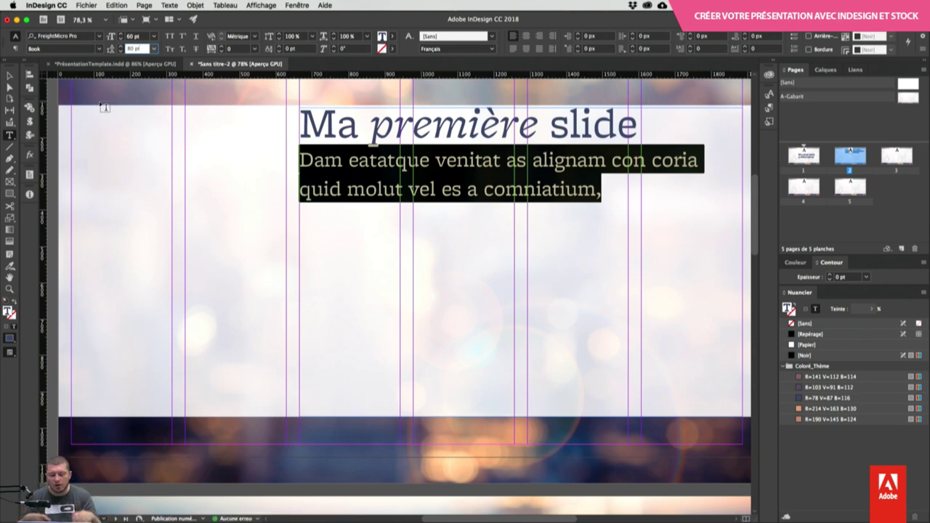
left_click(818, 378)
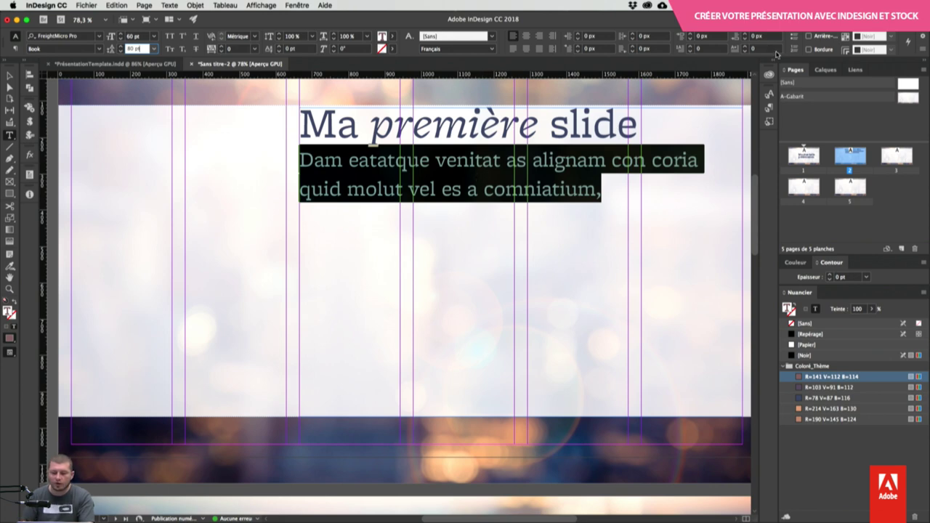
Step: Create a paragraph style "Corps Slide" based on Titre Slide, applied to the selected body text and not added to the CC library
left_click(15, 49)
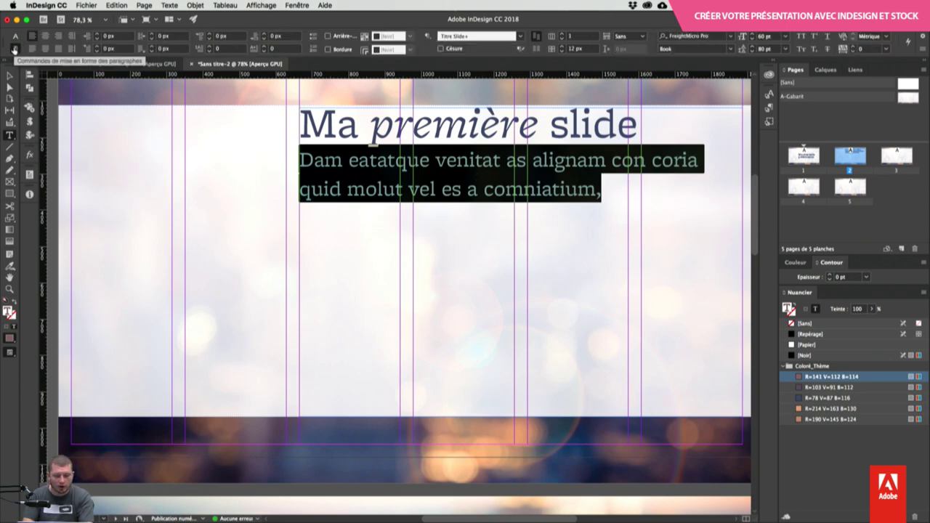
left_click(427, 36)
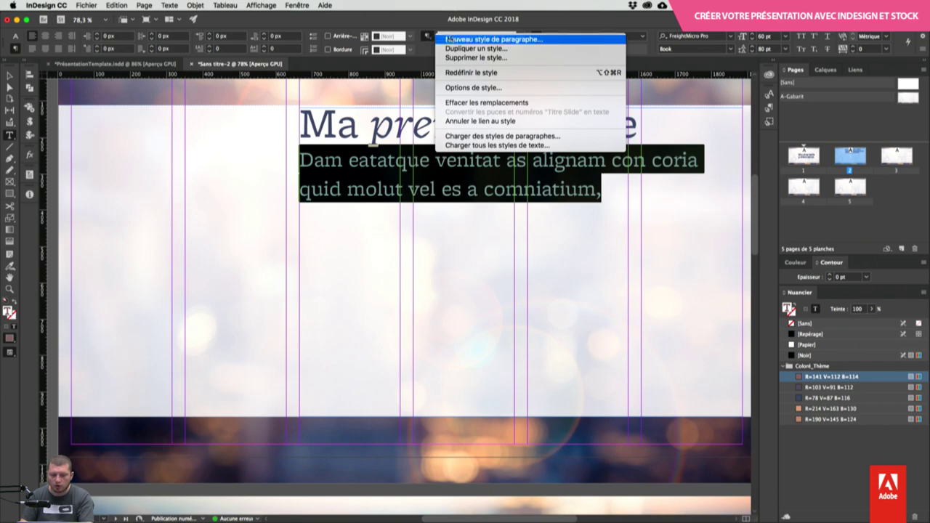
left_click(454, 40)
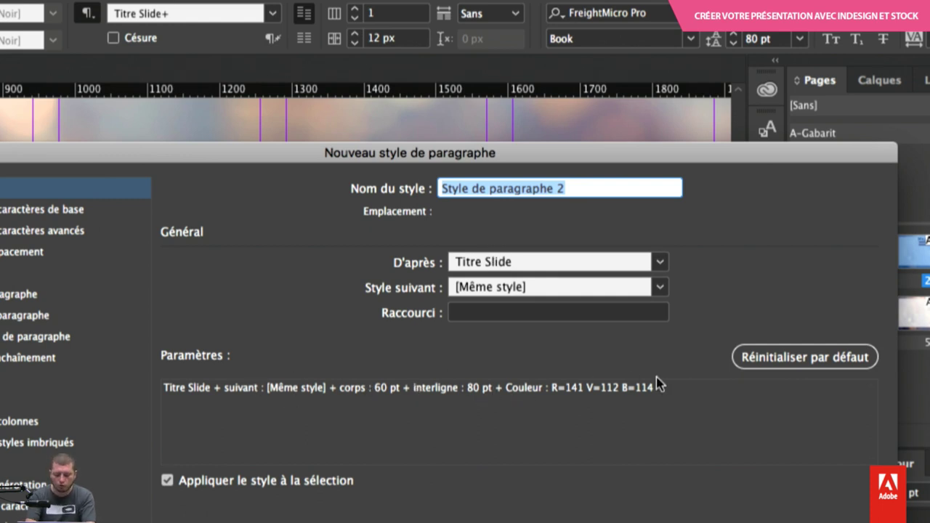
type("Corps")
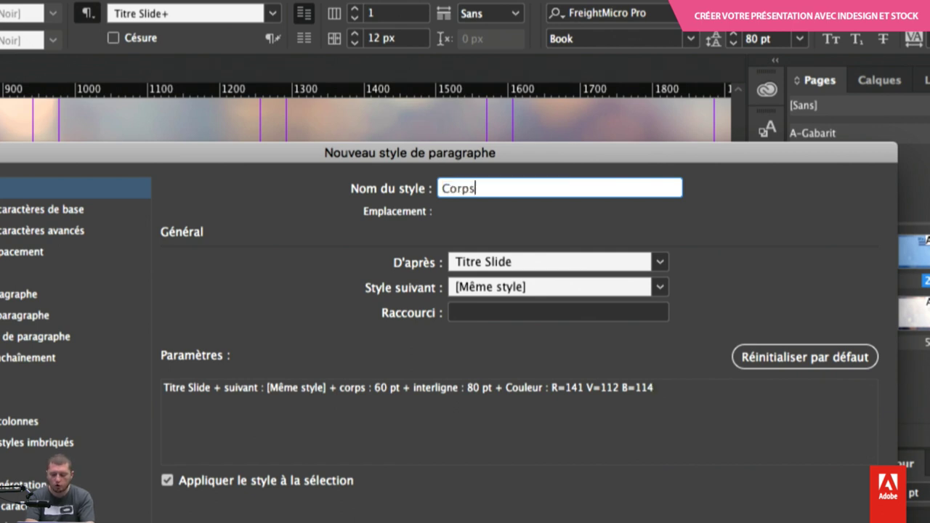
type(" T")
type("lide")
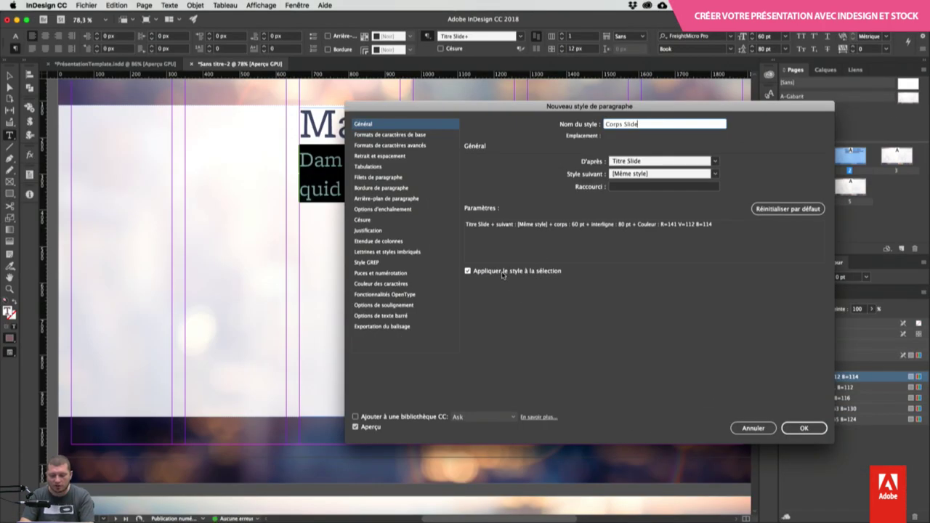
left_click(799, 429)
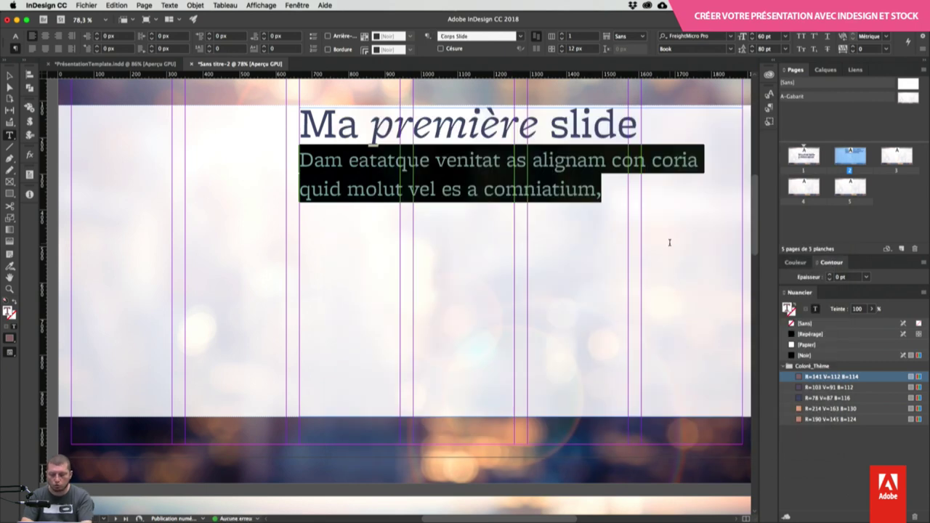
Step: Fill the remaining space of the page 2 text frame with more placeholder text and deselect it
key("super+Return")
type("rempl")
key("Return")
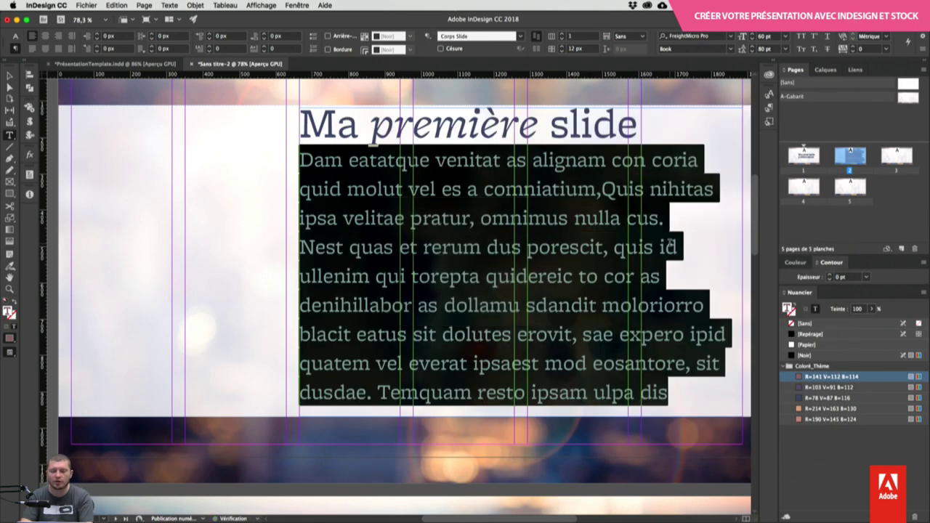
left_click(602, 189)
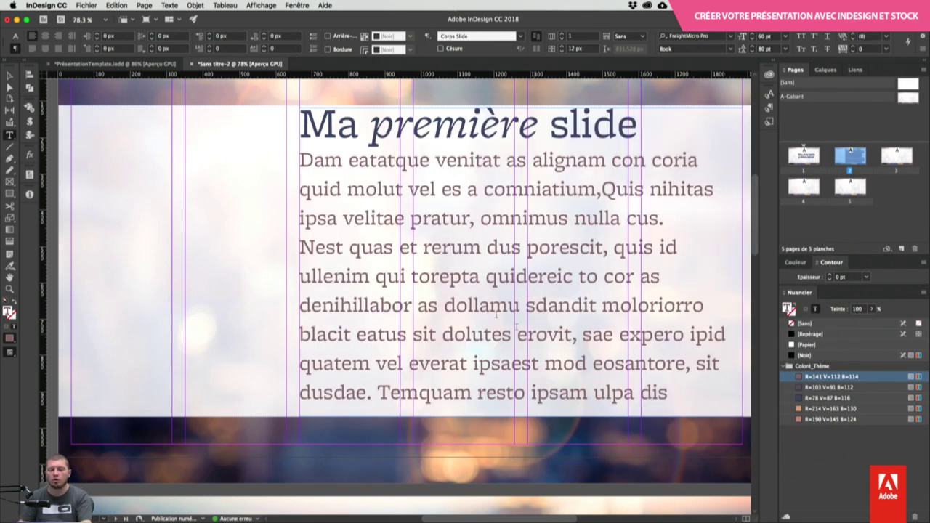
left_click(720, 465)
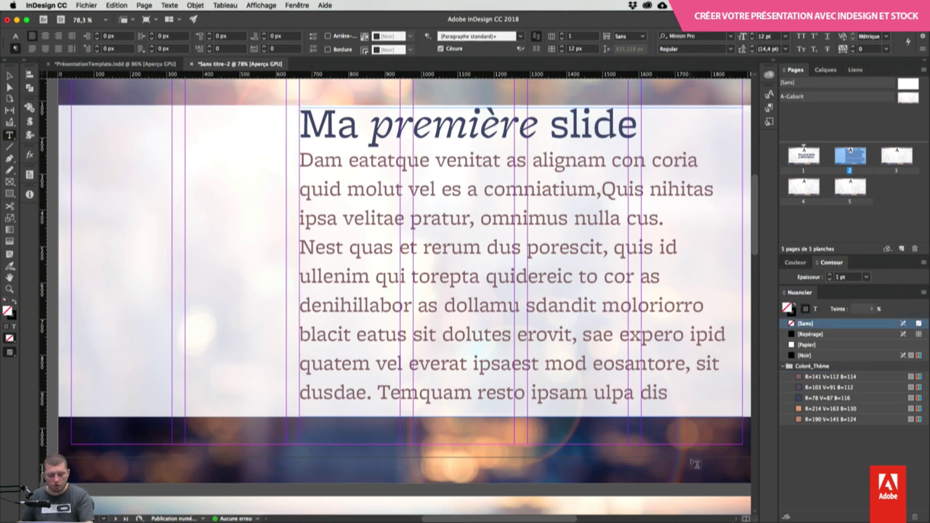
Step: Preview slides 1 and 2 in full-screen presentation mode, comparing the cover title with the body slide
key("shift+w")
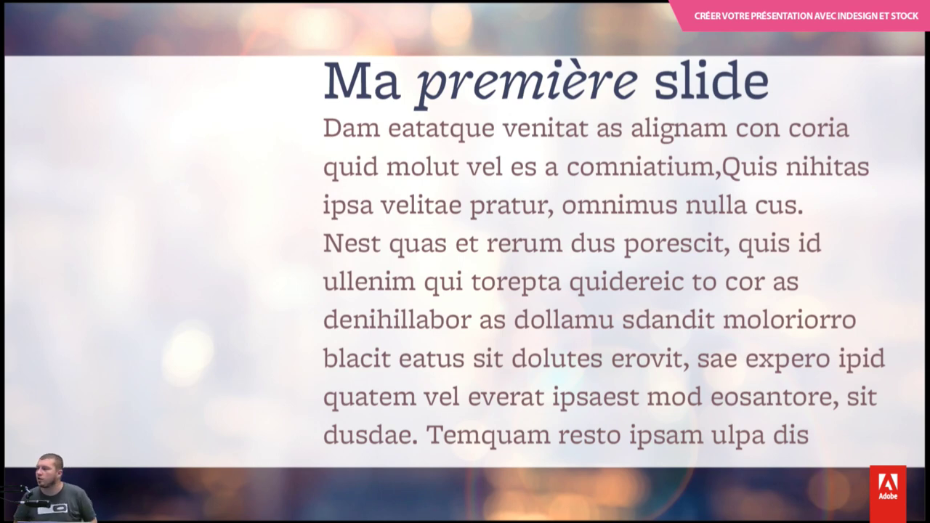
key("Left")
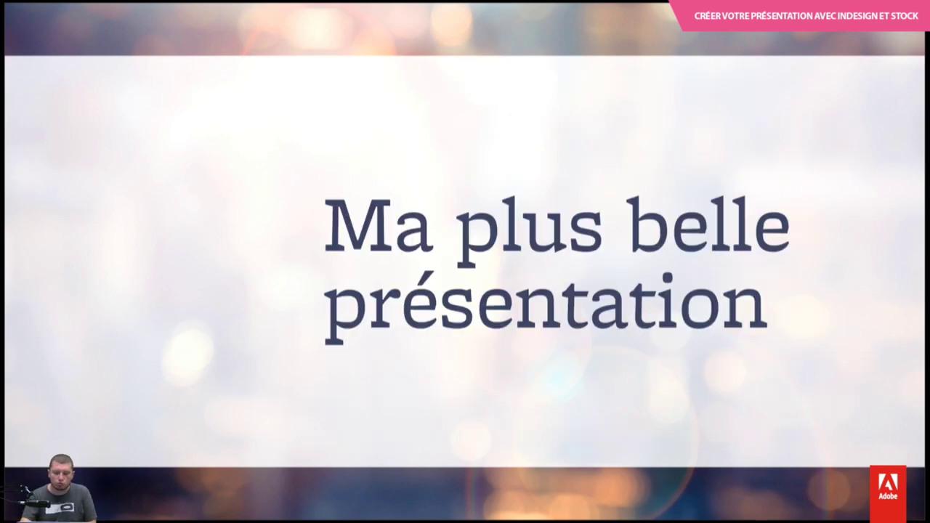
key("Right")
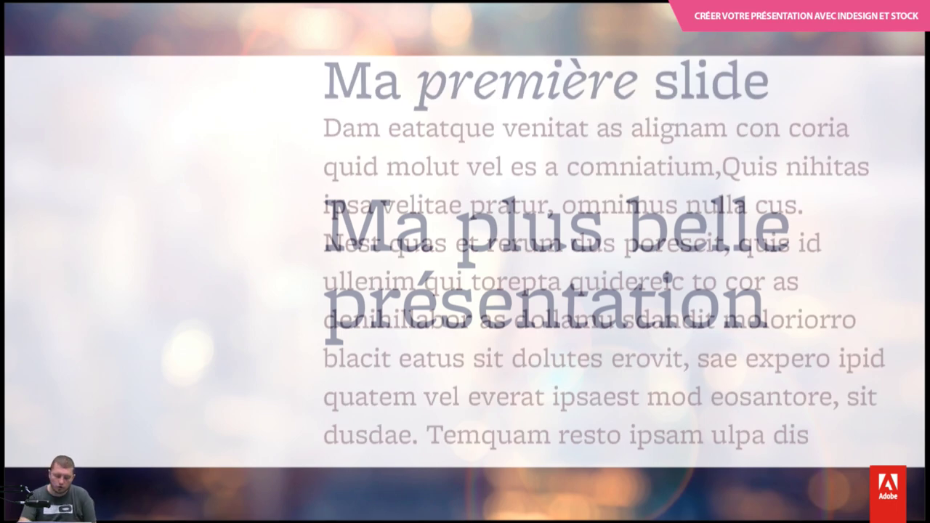
key("Left")
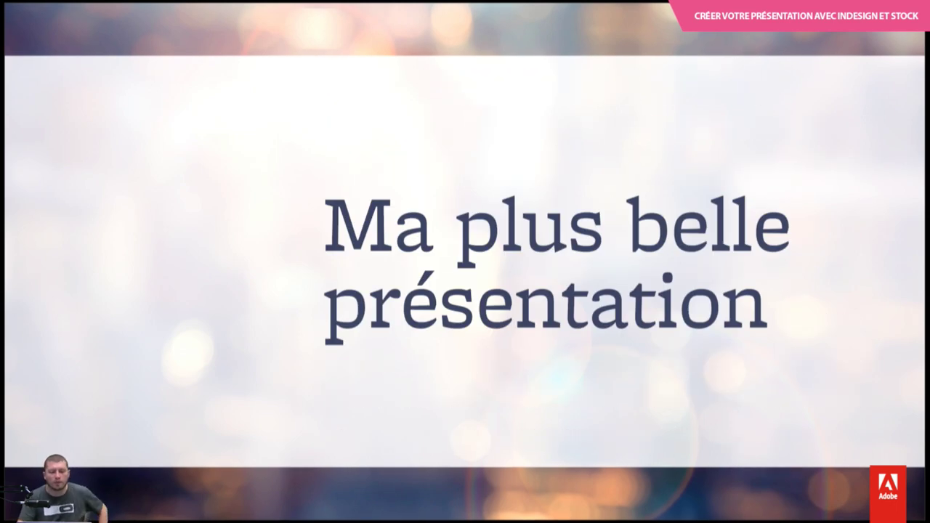
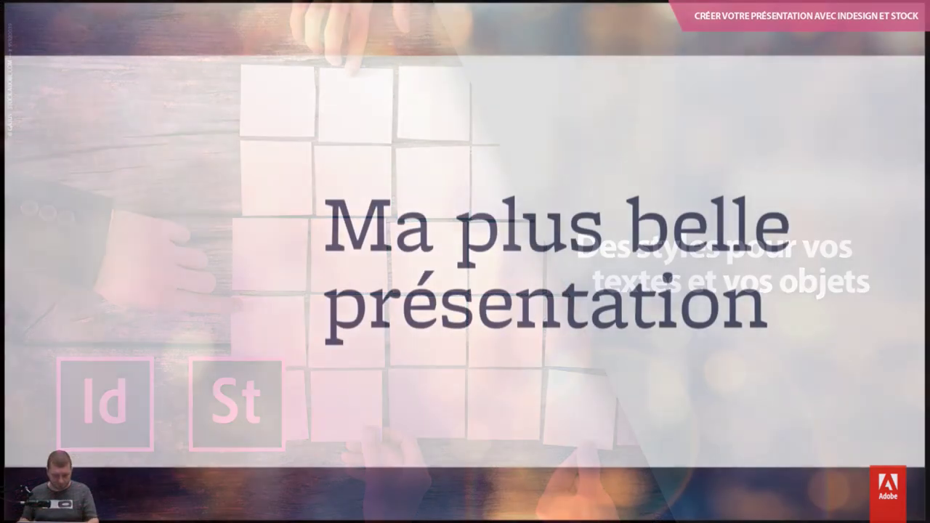
key("Escape")
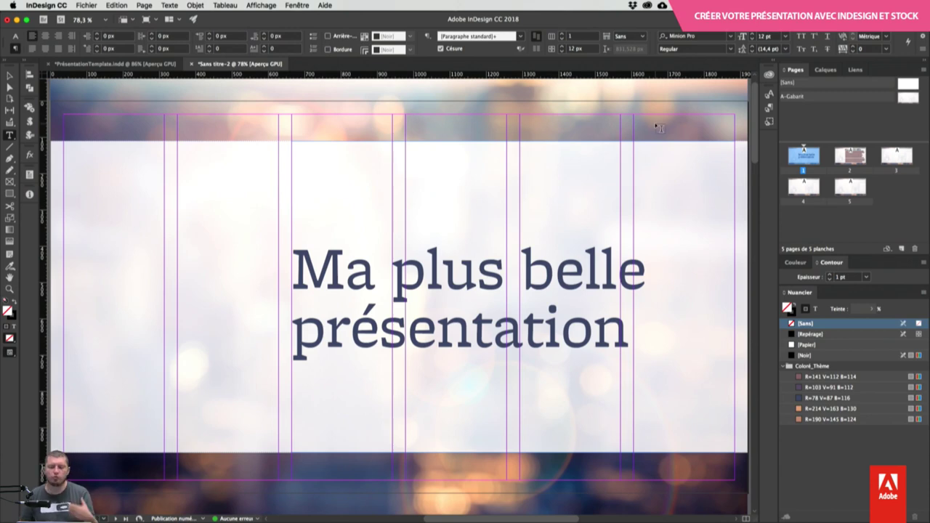
Step: Shift the page 2 text frame up to Y 111 px and resize it to 1214 x 858 px with its left edge at X 664 px
key("shift+Page_Down")
key("shift+Page_Down")
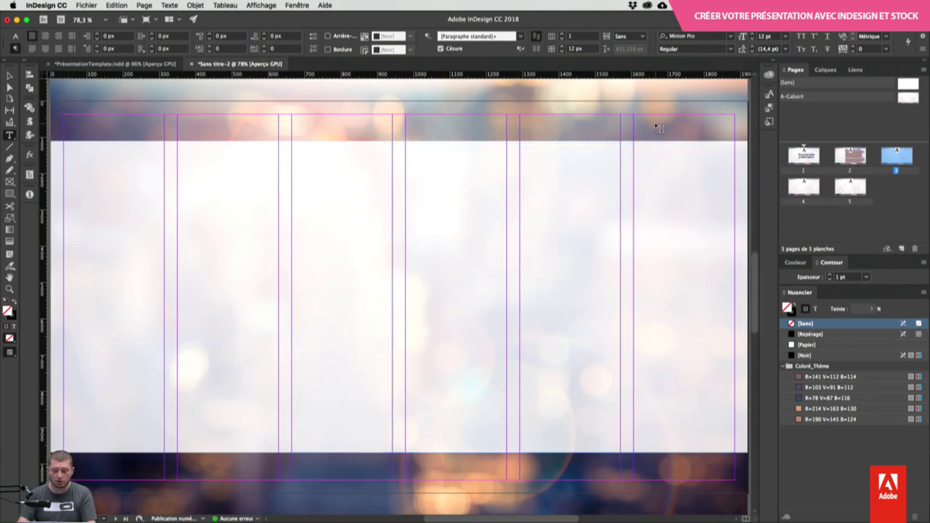
key("shift+Page_Up")
left_click(518, 146)
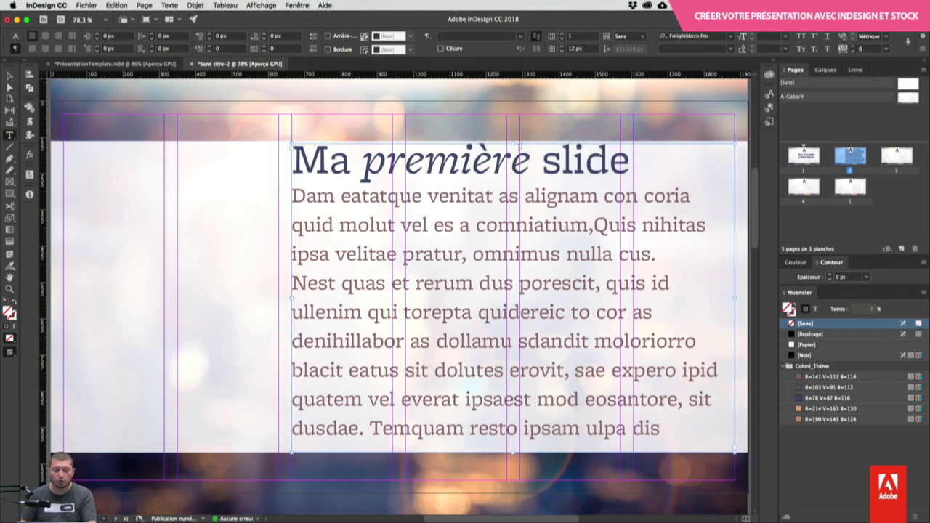
key("Escape")
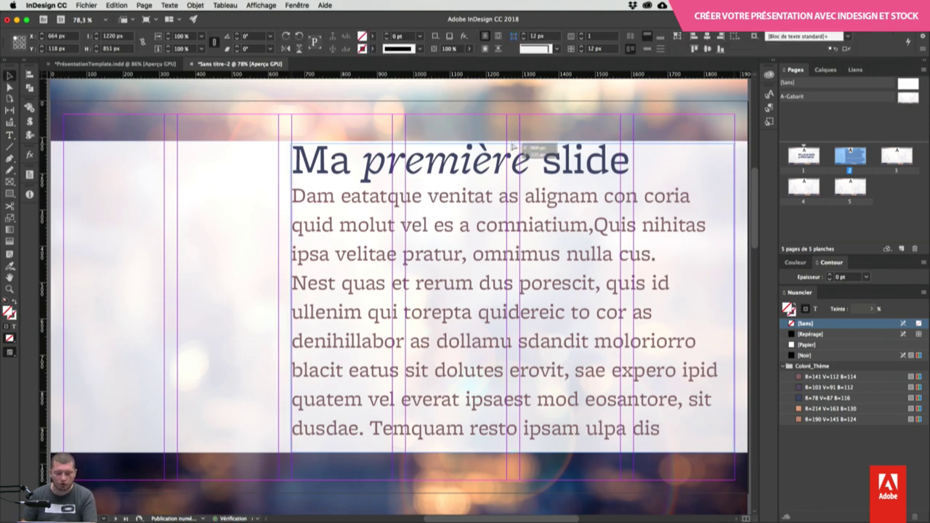
left_click_drag(438, 188, 436, 185)
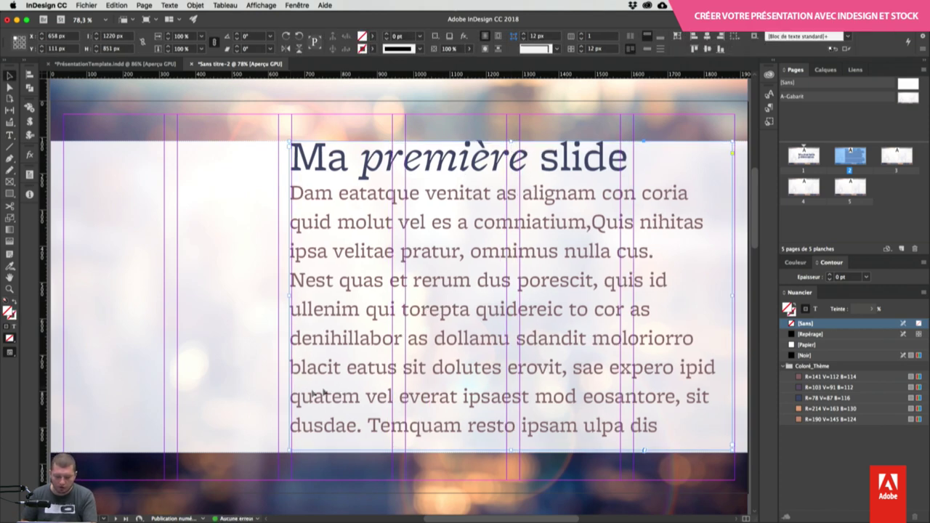
left_click_drag(288, 450, 292, 453)
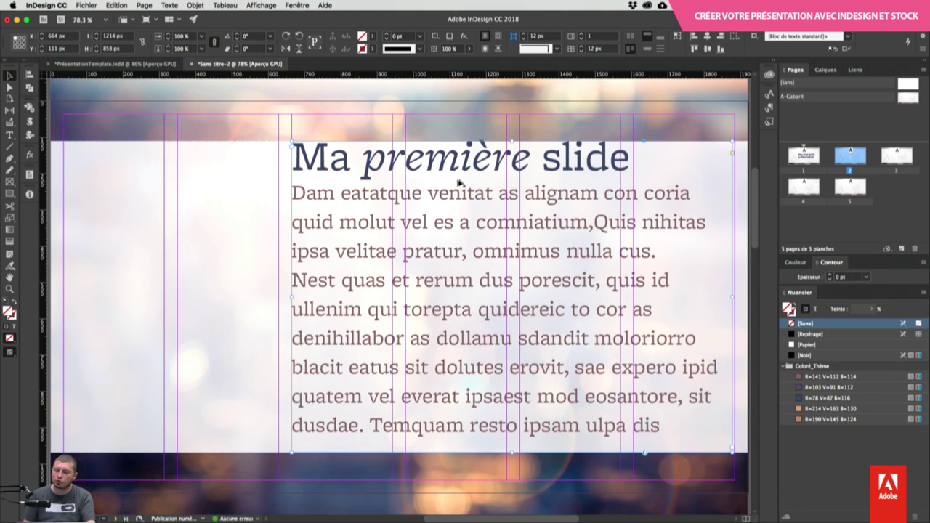
Step: Copy the page 2 text frame and paste it in place on page 3
key("shift+Page_Down")
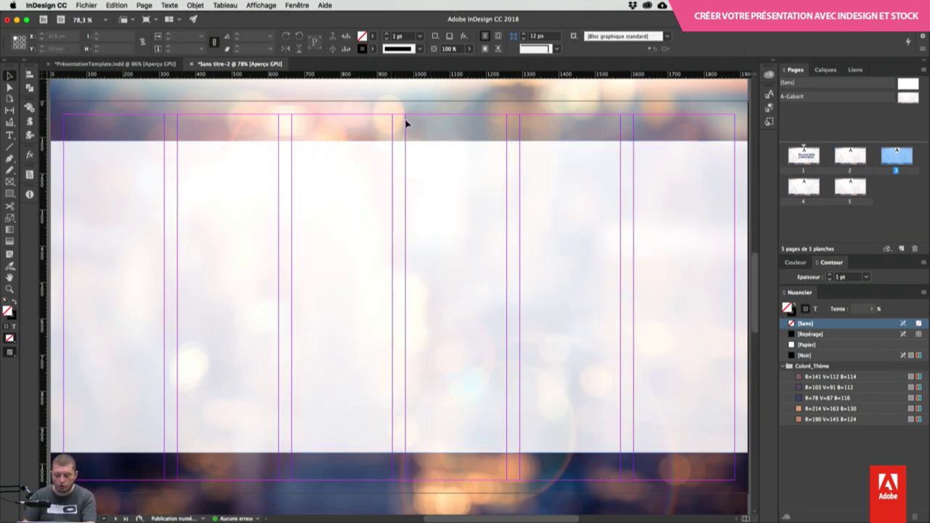
key("shift+Page_Up")
left_click(372, 172)
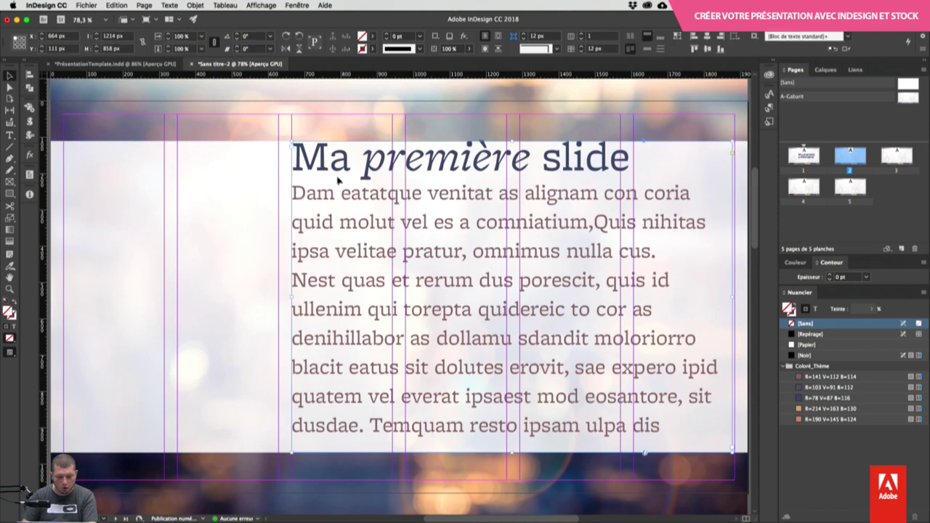
left_click(114, 6)
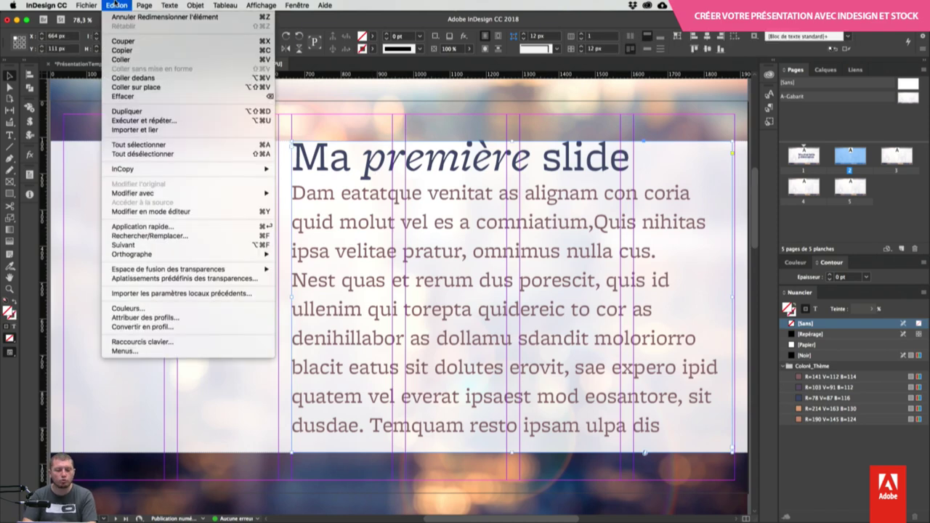
left_click(133, 51)
key("shift+Page_Down")
left_click(127, 6)
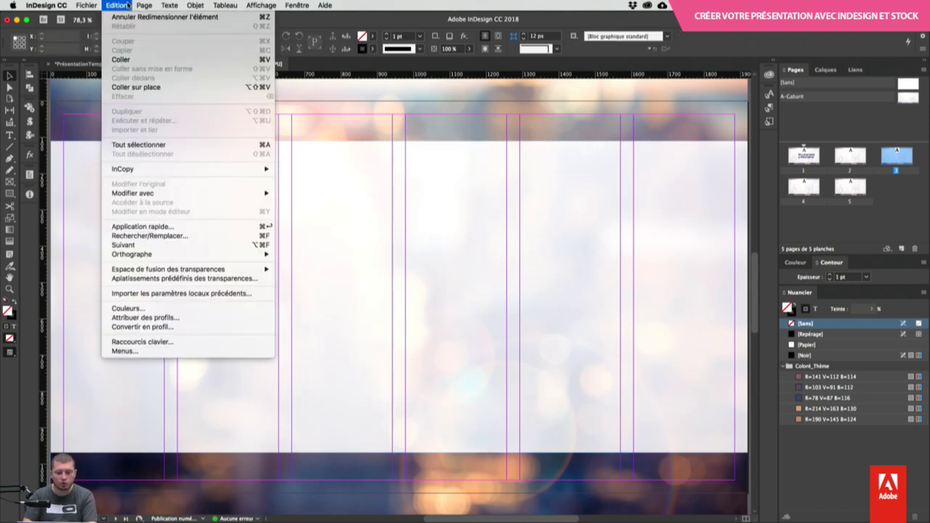
left_click(142, 89)
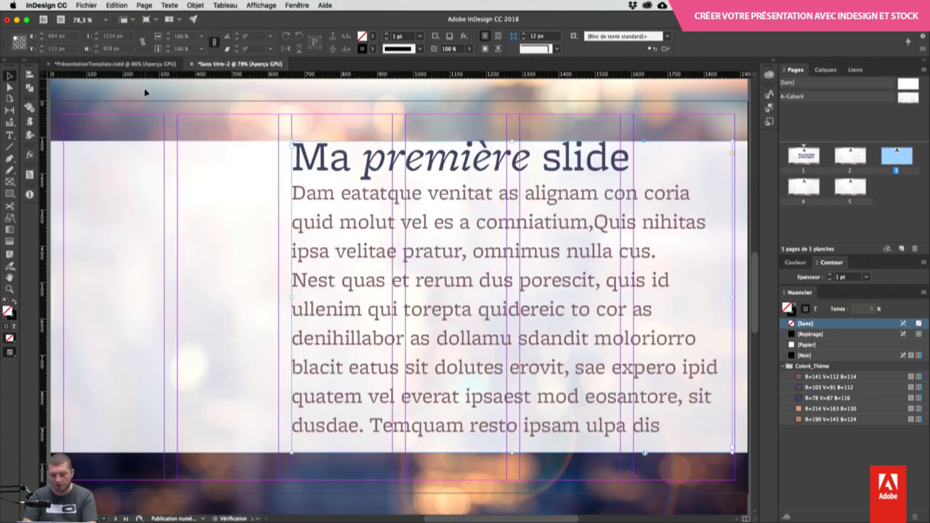
Step: Replace the title on page 3 with "Mon équipe de choc"
double_click(420, 169)
key("super+a")
scroll(472, 290, "up", 1)
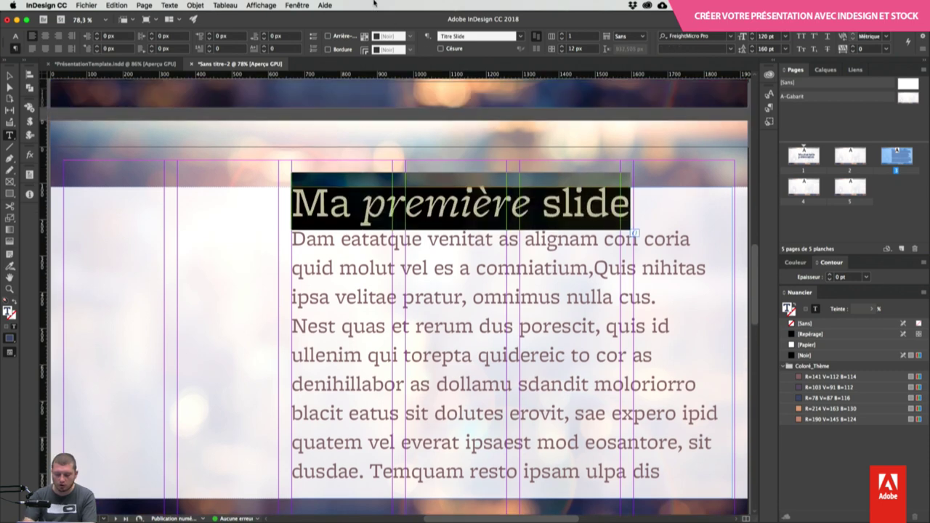
type("Mon é")
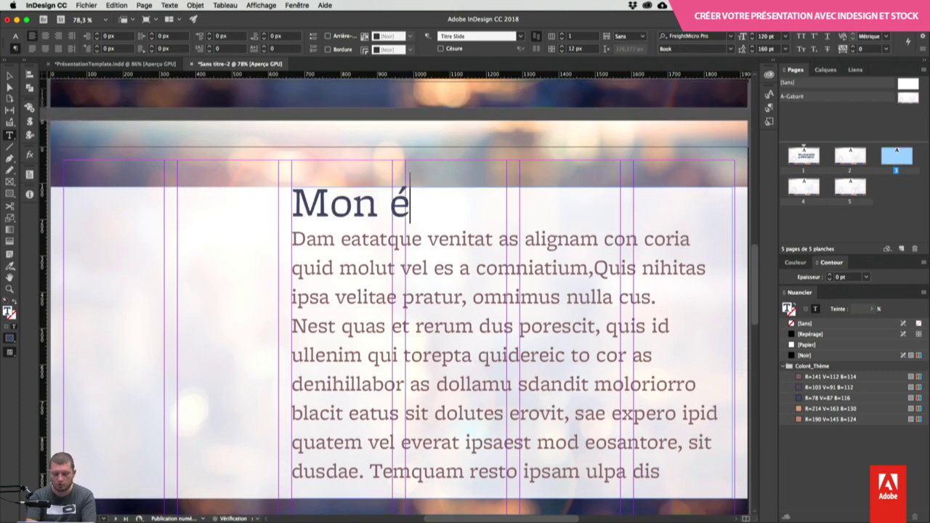
type("quipe de choc")
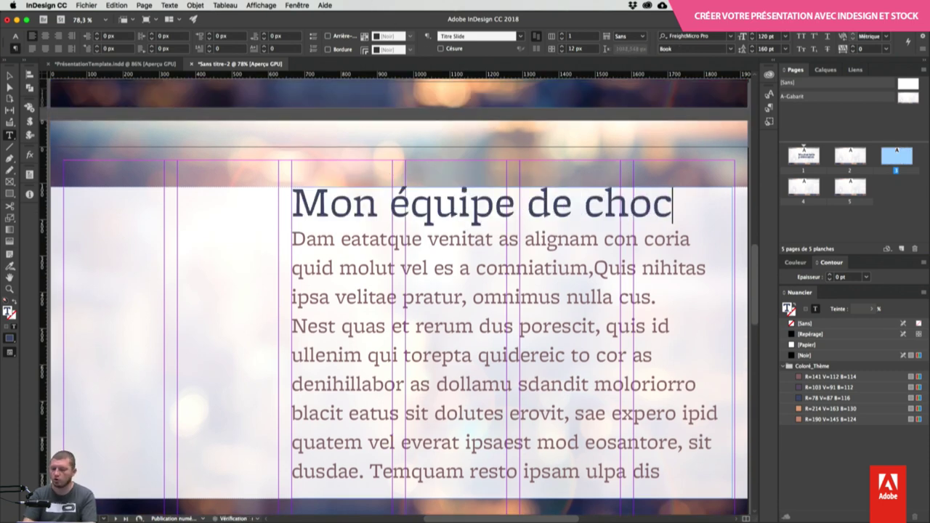
Step: Apply the Italic character style to "de choc" in the page 3 title and finish editing the text
left_click_drag(677, 174, 527, 198)
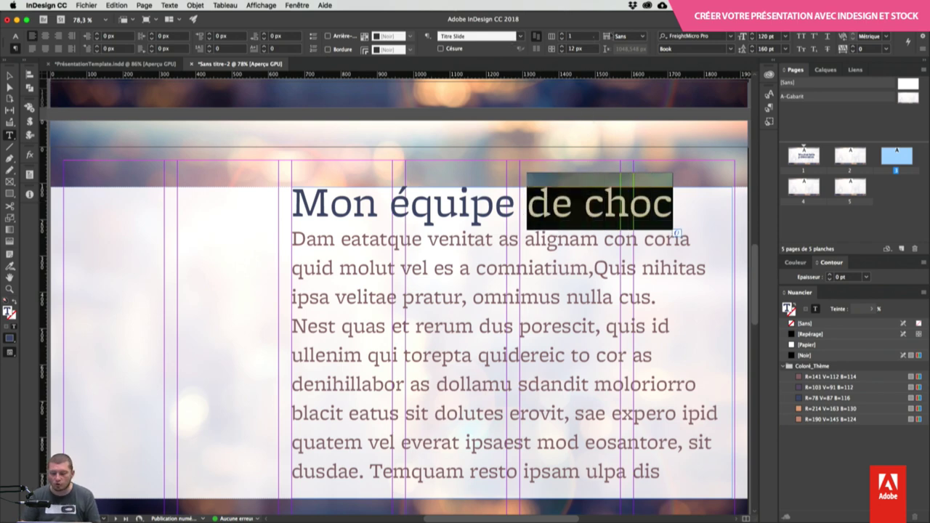
left_click(15, 37)
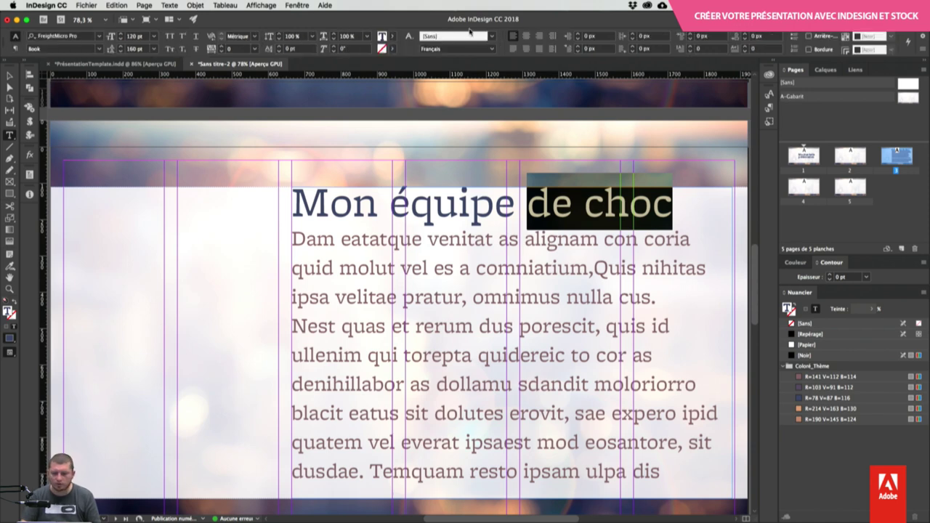
left_click(491, 36)
left_click(470, 58)
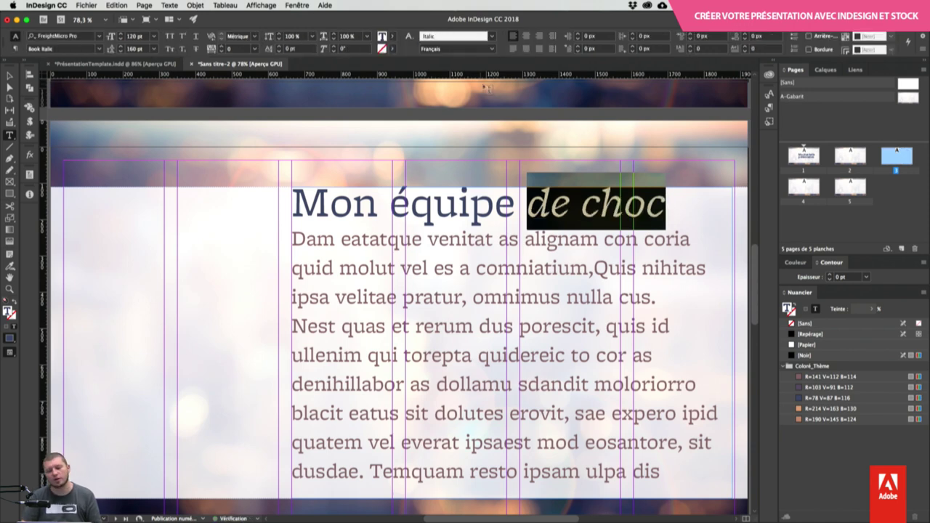
left_click(356, 239)
key("Escape")
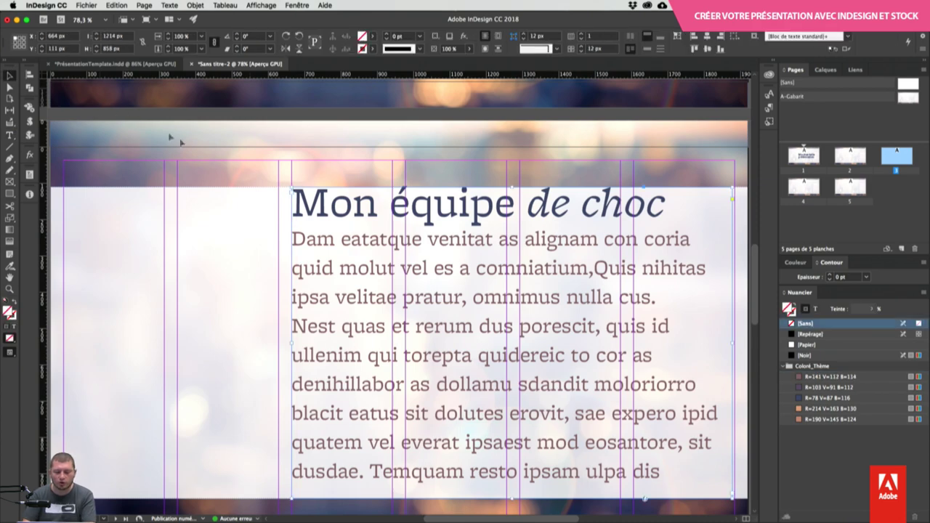
Step: Delete the body text under the page 3 title, shrink the frame's height to fit the title, and deselect it
double_click(295, 240)
mouse_move(295, 240)
left_mouse_down()
mouse_move(509, 451)
mouse_move(598, 437)
mouse_move(584, 448)
left_mouse_up()
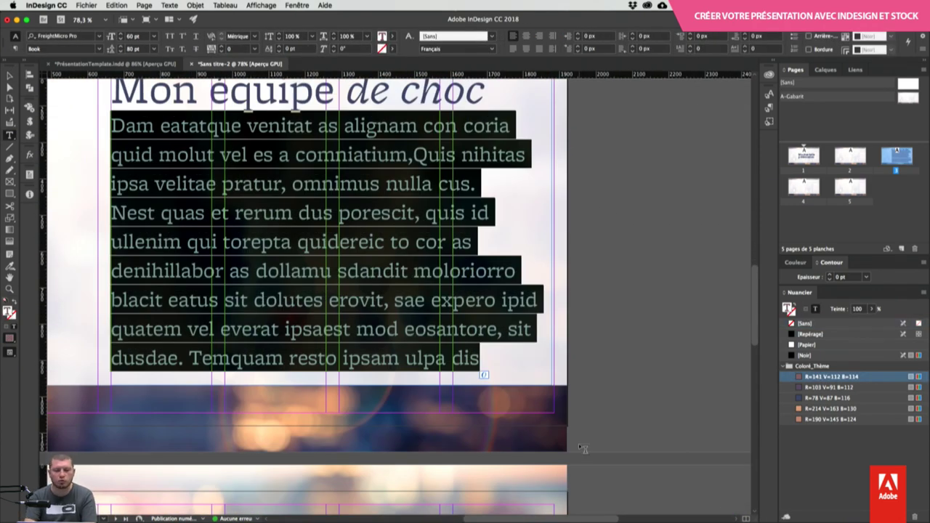
key("BackSpace")
key("BackSpace")
key("Escape")
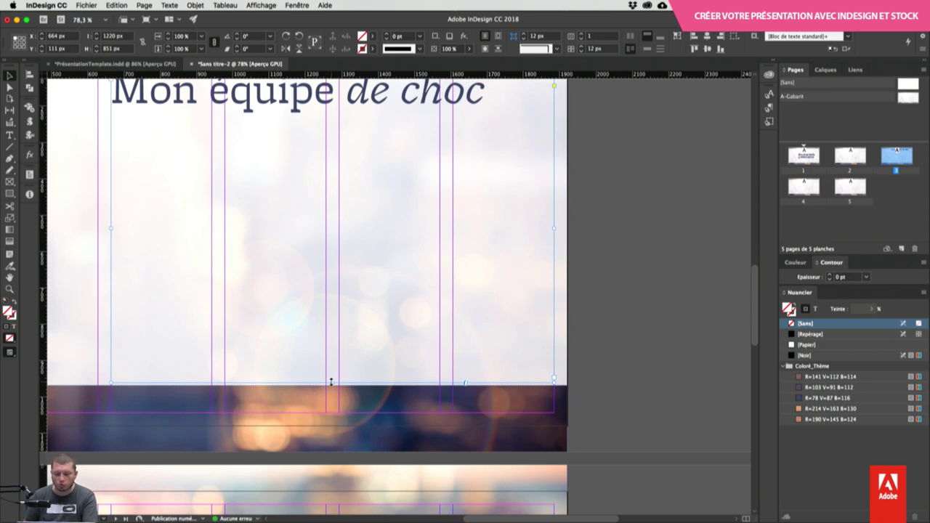
double_click(332, 381)
left_click(508, 287)
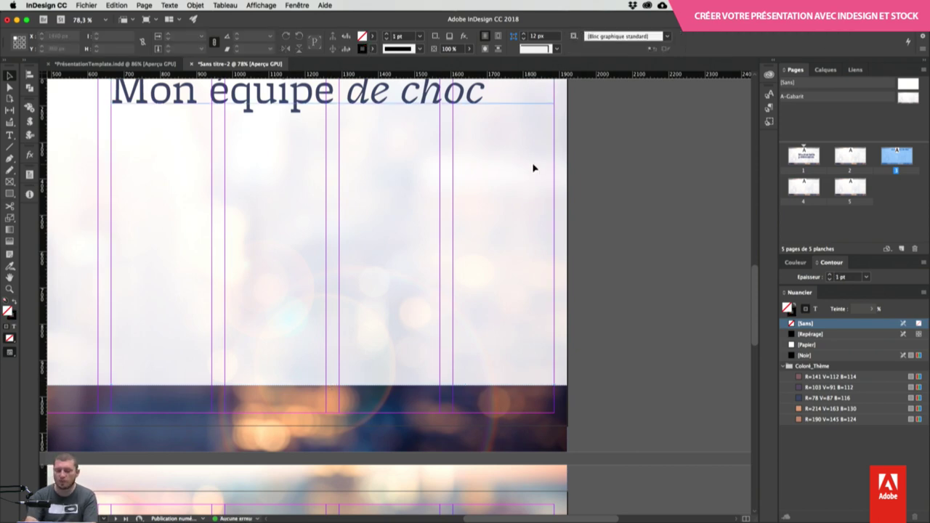
Step: Search Adobe Stock for "portraits" from the CC library
key("super+minus")
left_click_drag(312, 252, 469, 261)
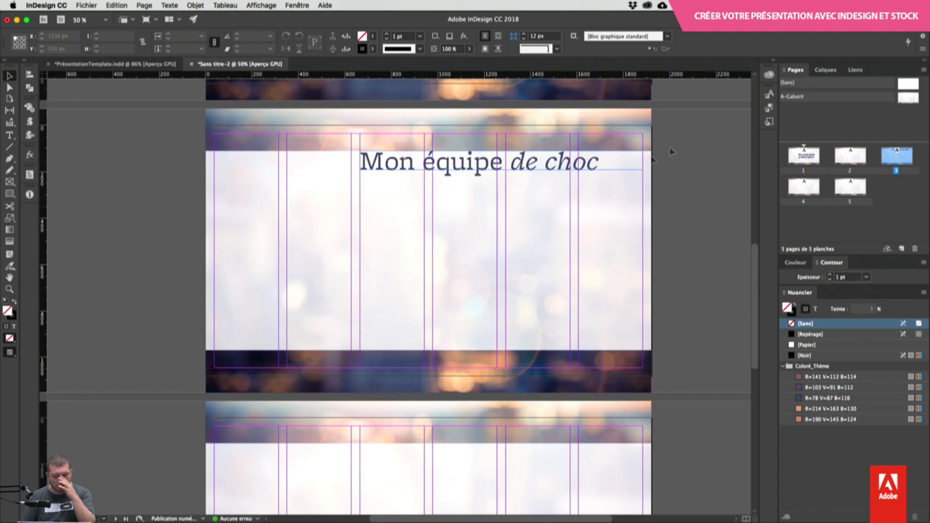
left_click(769, 76)
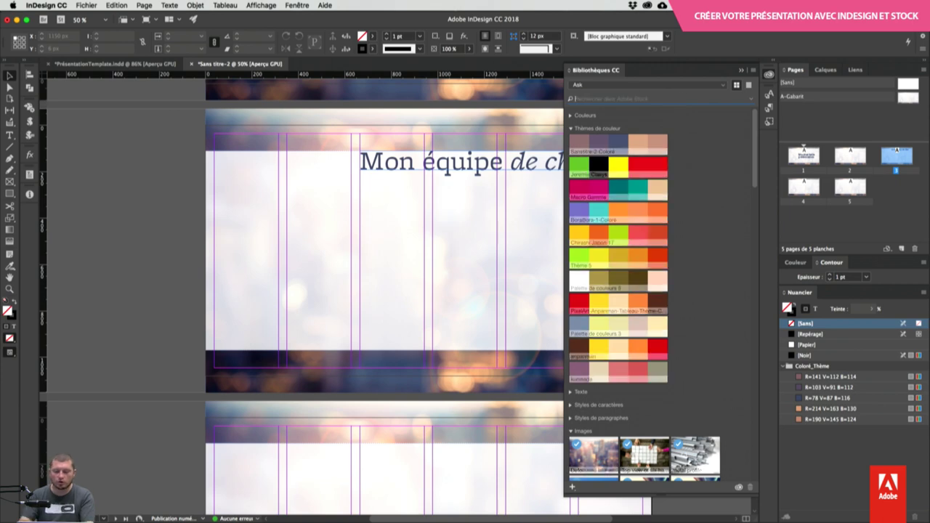
type("pl")
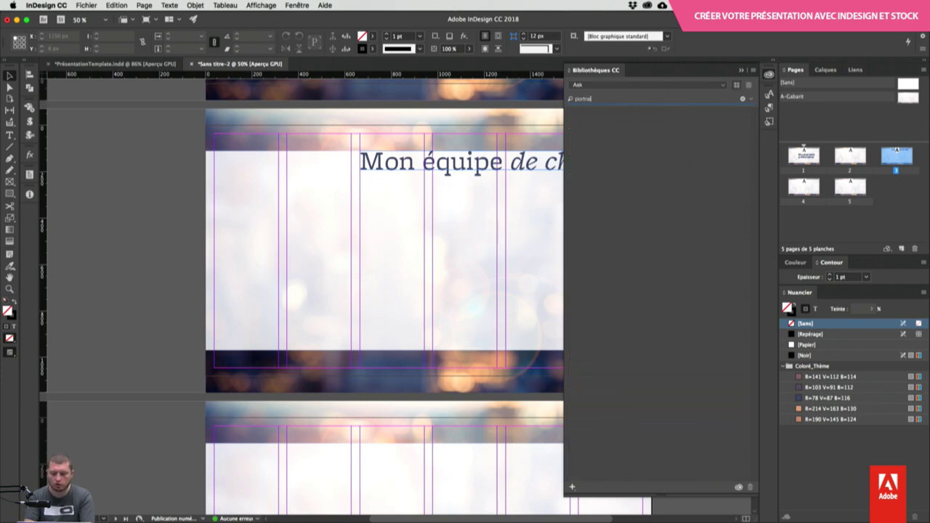
type("rtraits")
key("Return")
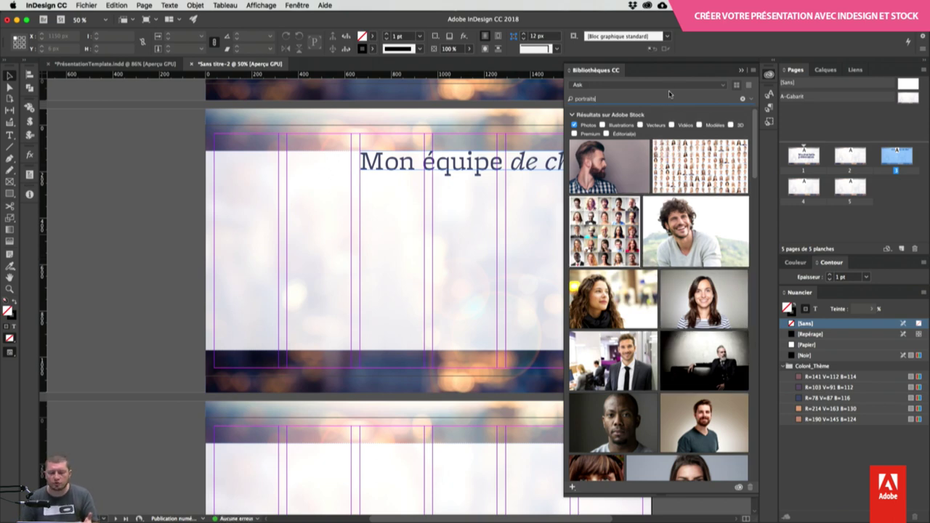
Step: Browse the Adobe Stock portrait photos for an image suited to the team slide
scroll(688, 263, "down", 5)
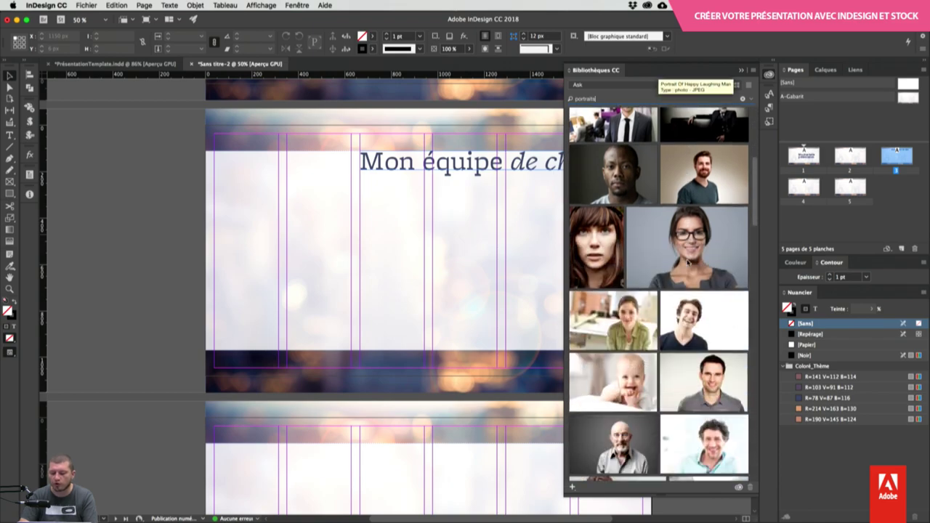
scroll(688, 263, "up", 10)
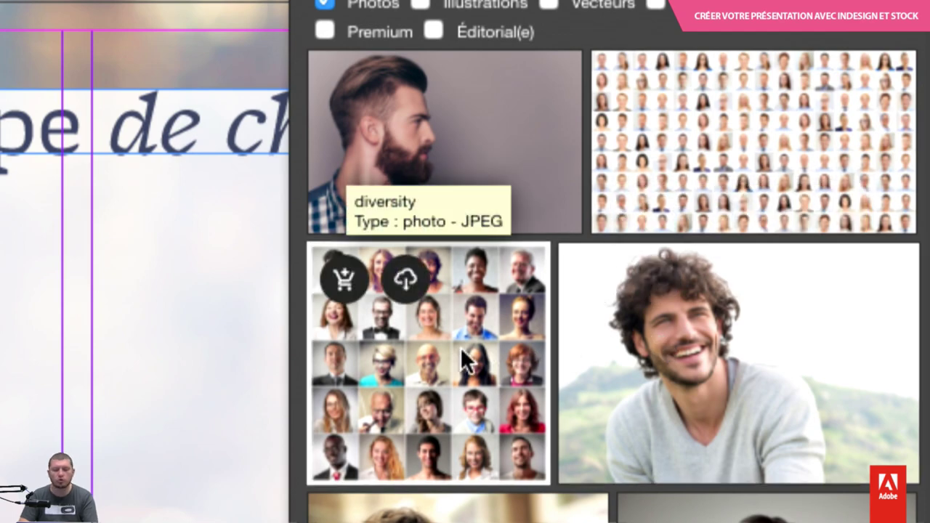
right_click(747, 85)
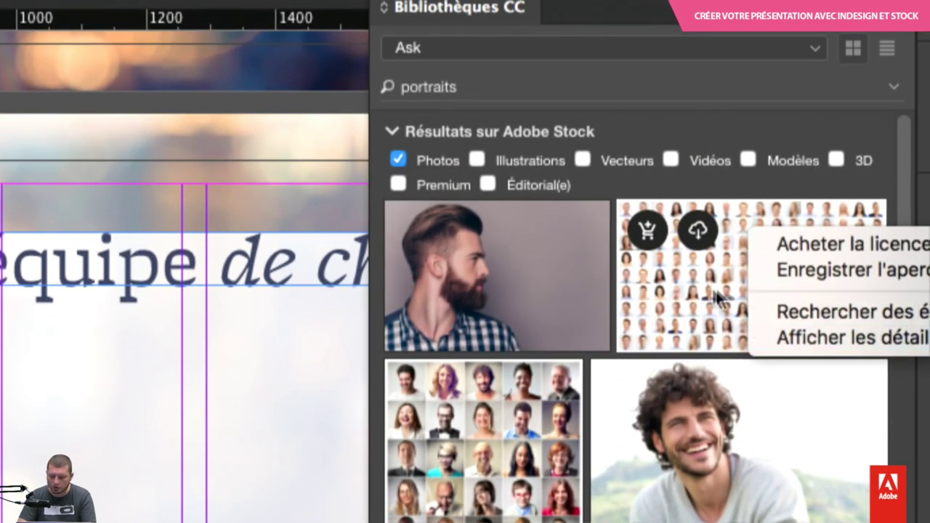
left_click(688, 293)
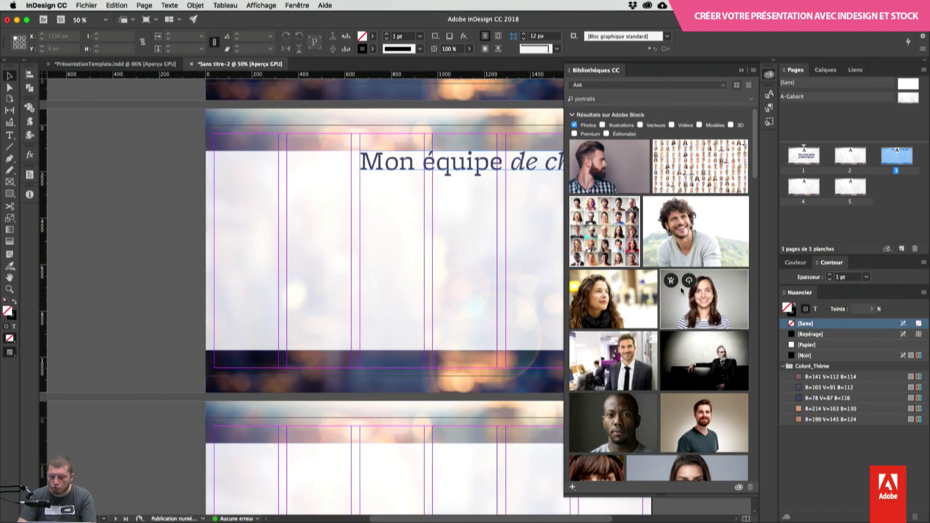
scroll(682, 290, "down", 5)
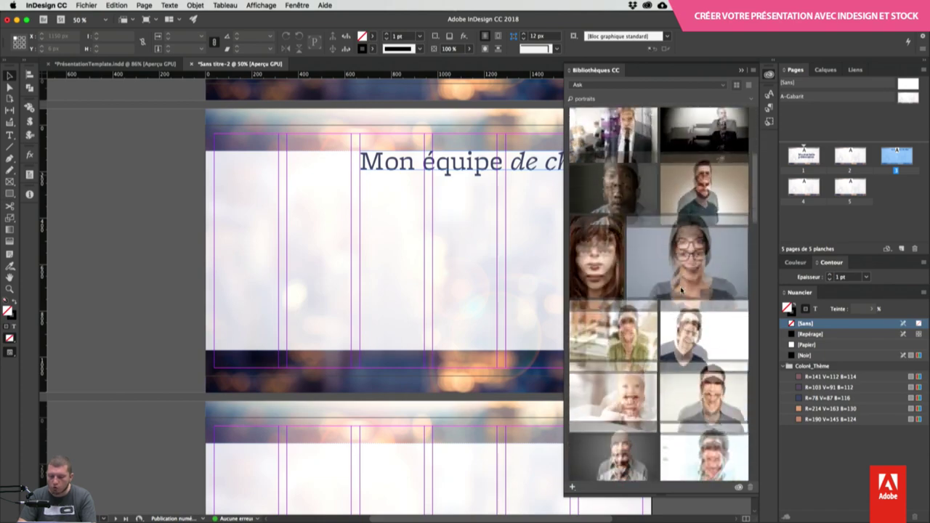
scroll(682, 289, "down", 10)
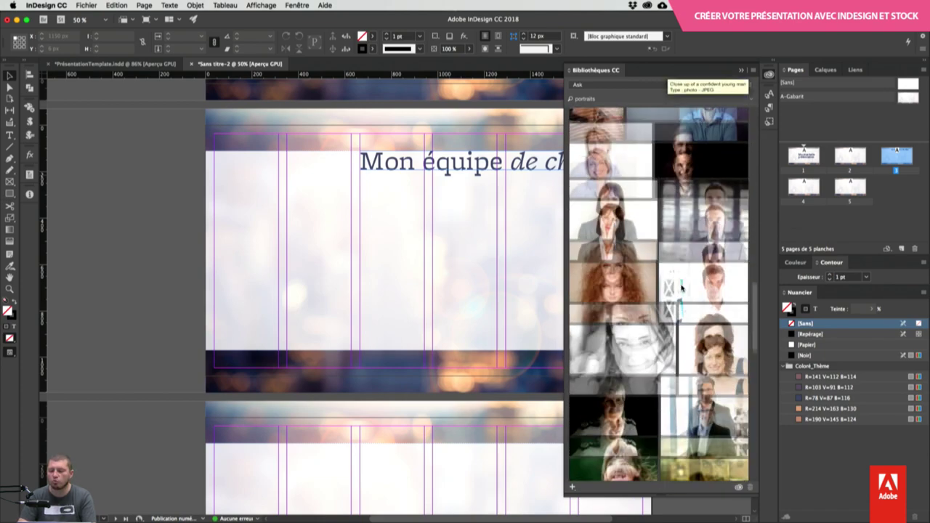
scroll(682, 287, "down", 3)
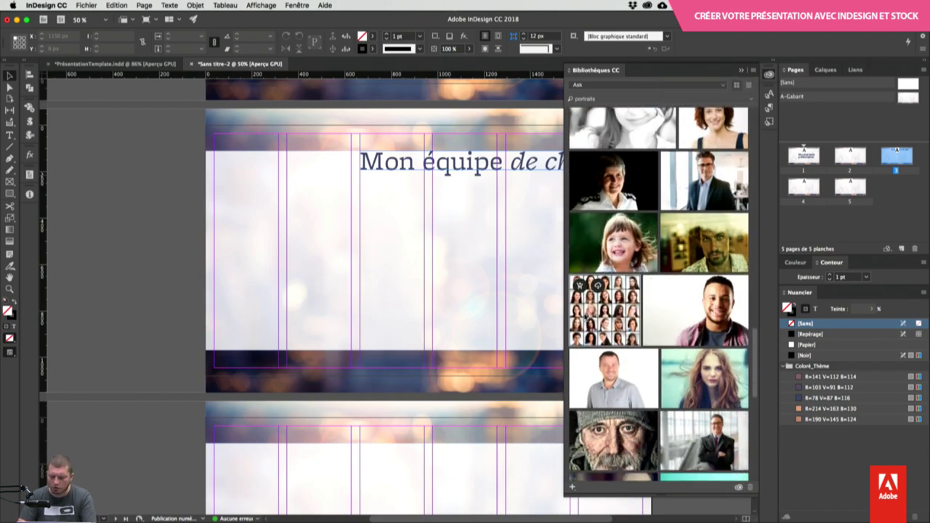
scroll(585, 305, "down", 12)
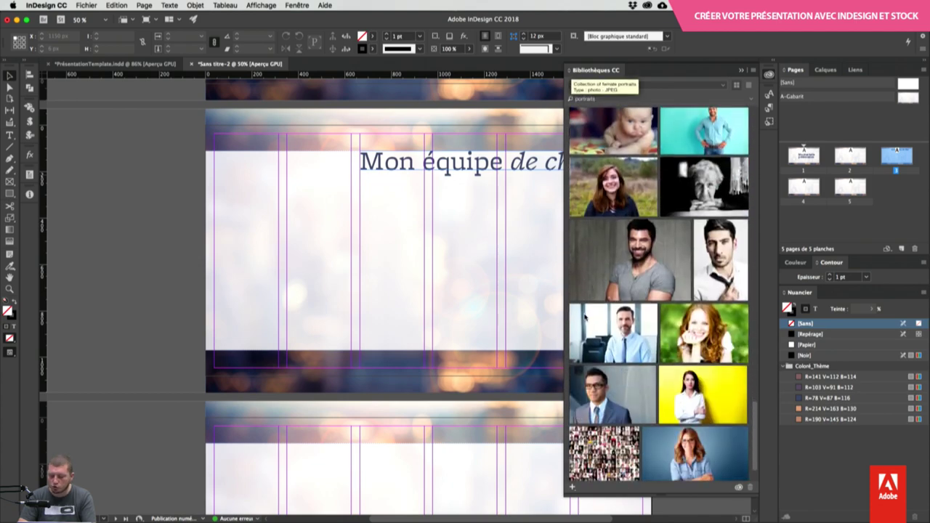
scroll(585, 316, "down", 15)
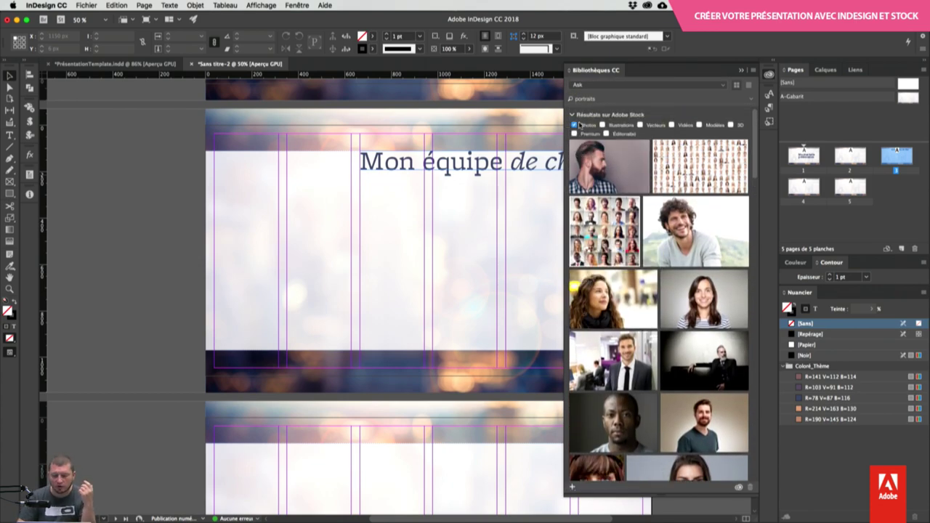
Step: Switch the portrait results to illustrations and vectors, and restore the photos-only filter
left_click(575, 125)
left_click(603, 125)
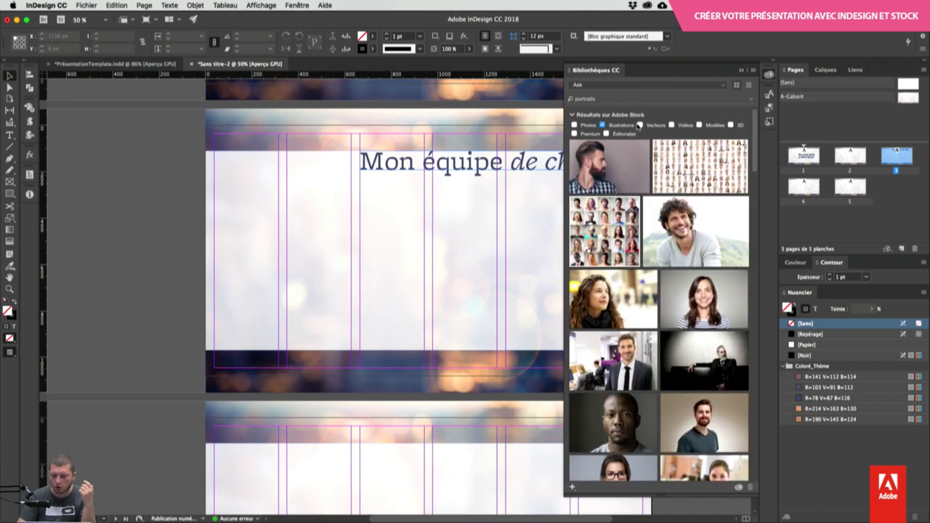
left_click(641, 125)
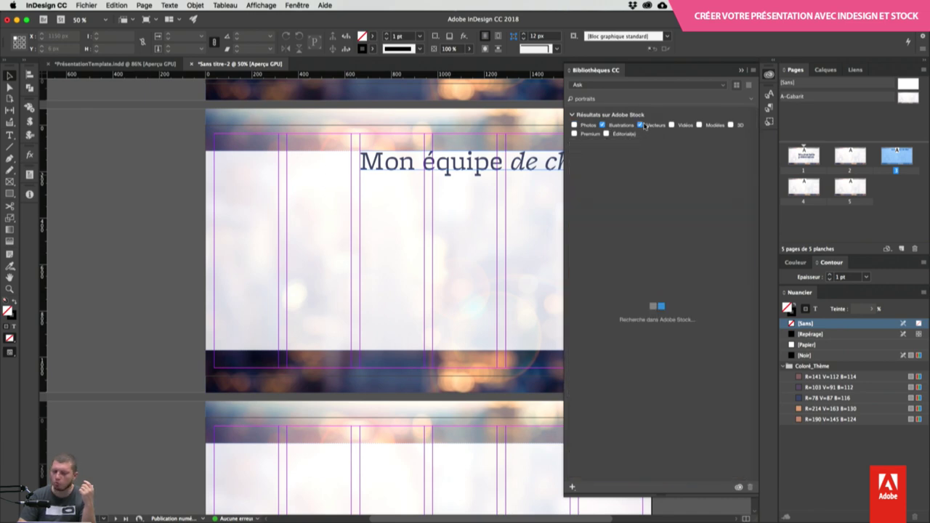
mouse_move(592, 250)
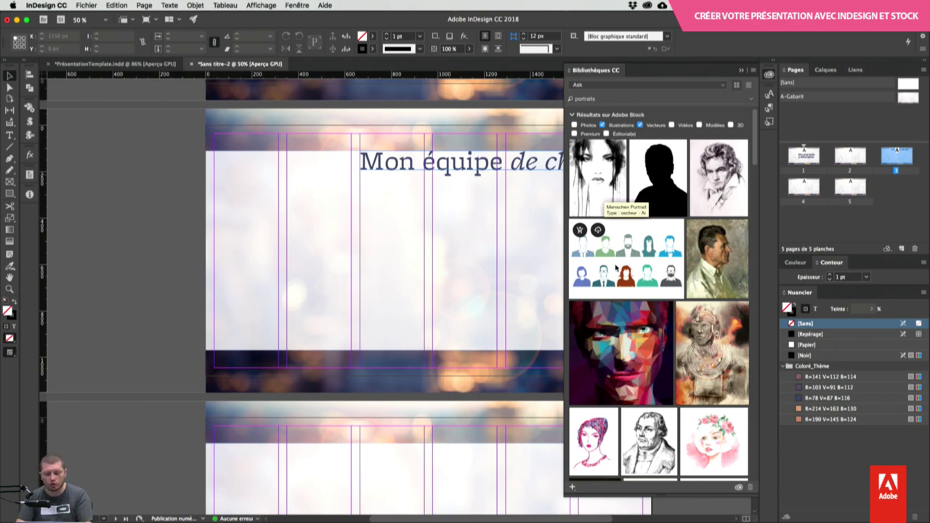
left_click(602, 125)
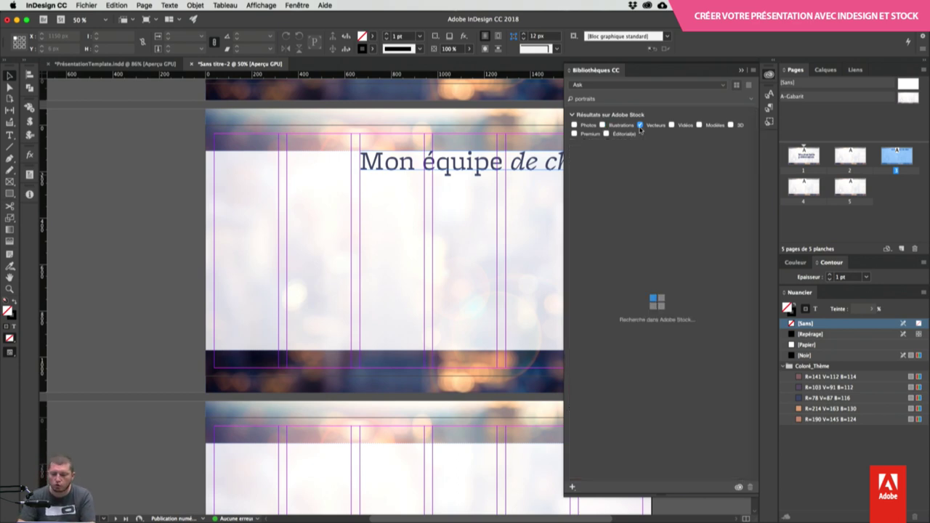
left_click(641, 125)
left_click(575, 125)
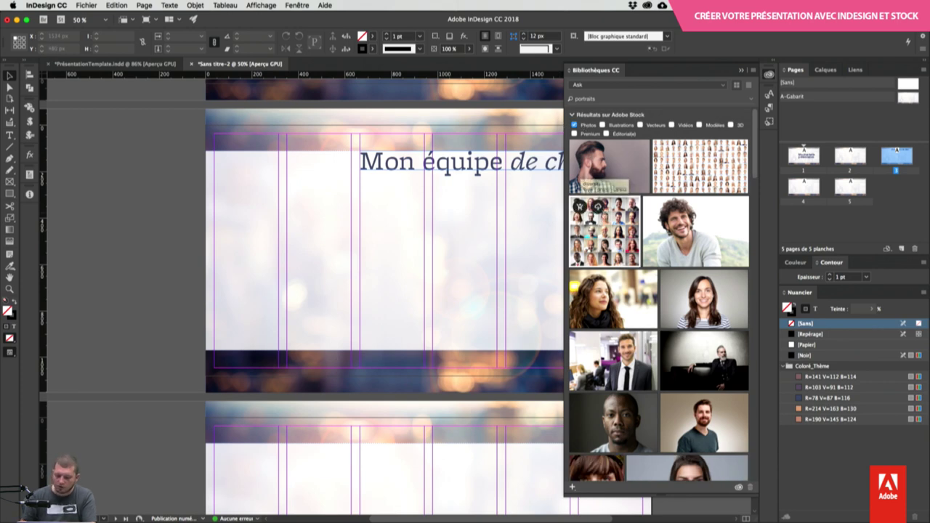
Step: Try to place the "diversity" portrait-grid photo from the stock results on page 3, and clear the portraits search
left_click_drag(603, 214, 379, 262)
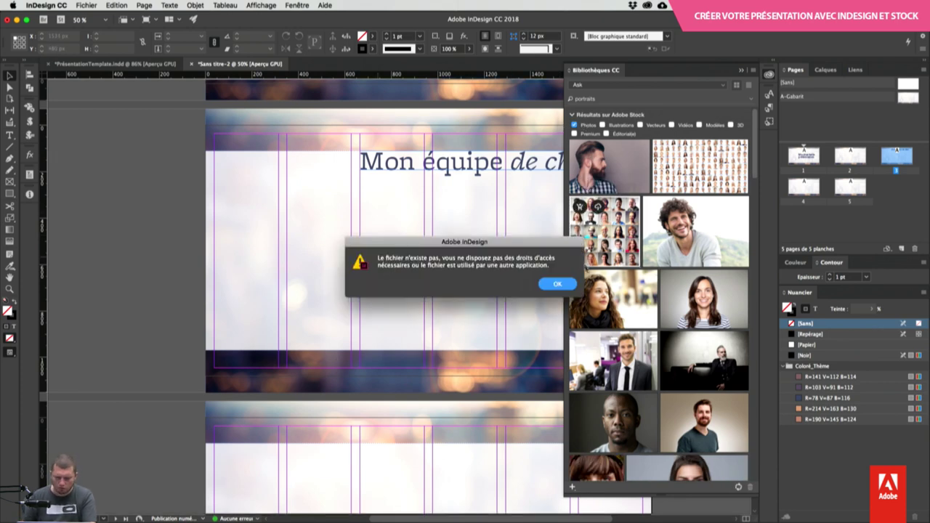
left_click(566, 286)
mouse_move(598, 218)
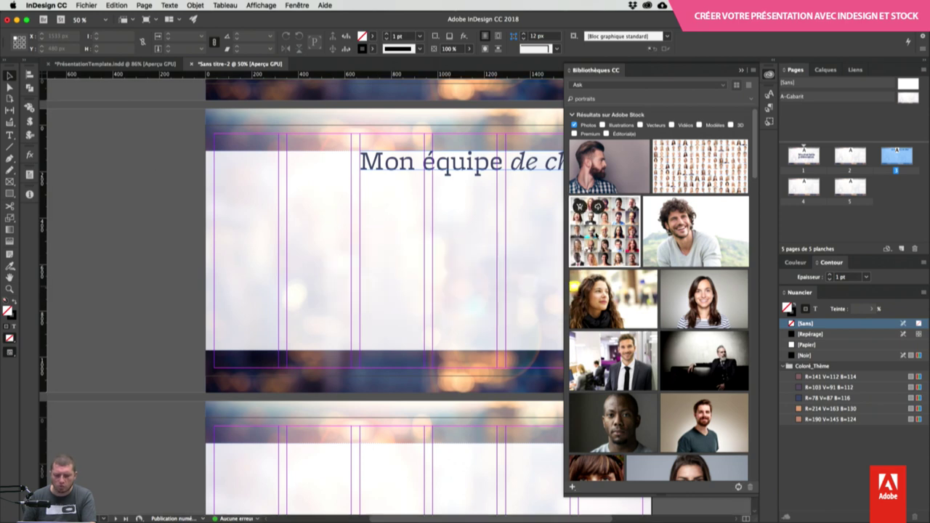
mouse_move(598, 150)
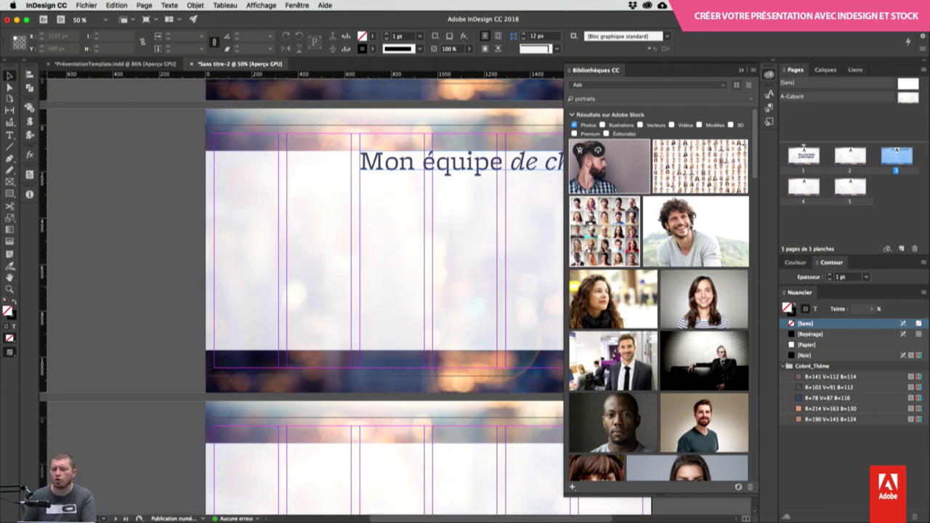
key("Escape")
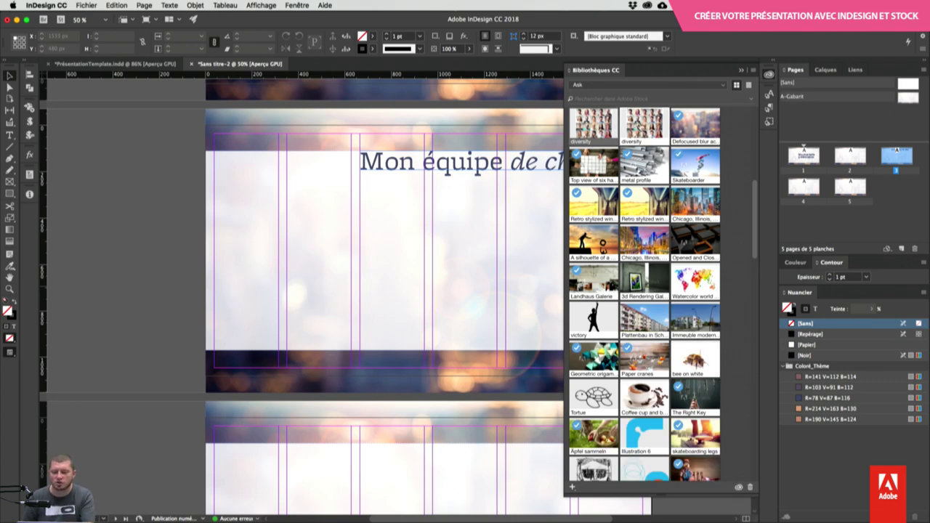
Step: Place the library's "diversity" image on page 3 at 592 x 592 px, X 350 px and Y 327 px, and collapse the library
mouse_move(644, 125)
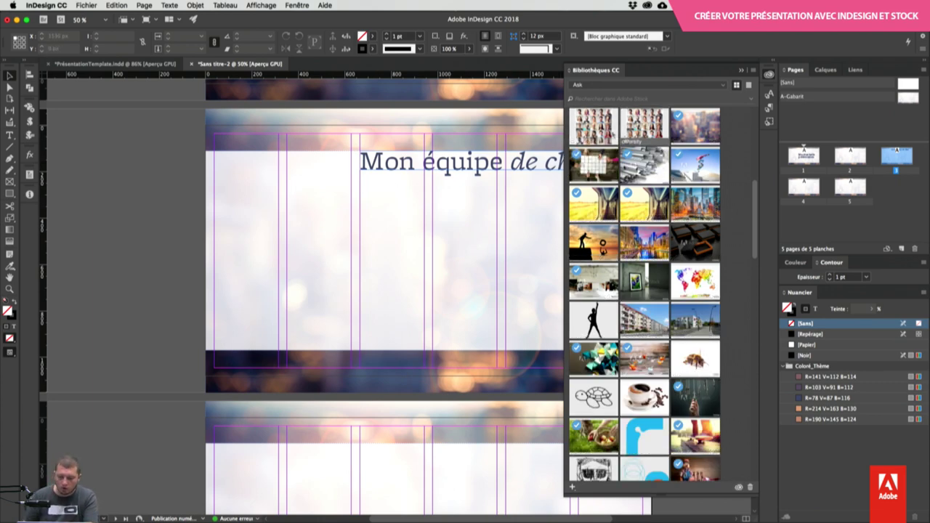
left_click_drag(642, 129, 368, 223)
left_click_drag(286, 201, 425, 340)
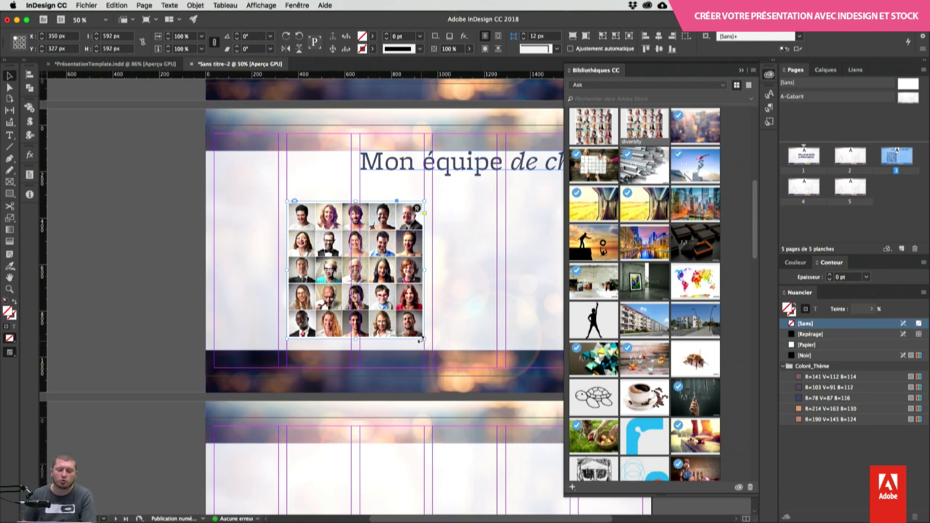
left_click(741, 70)
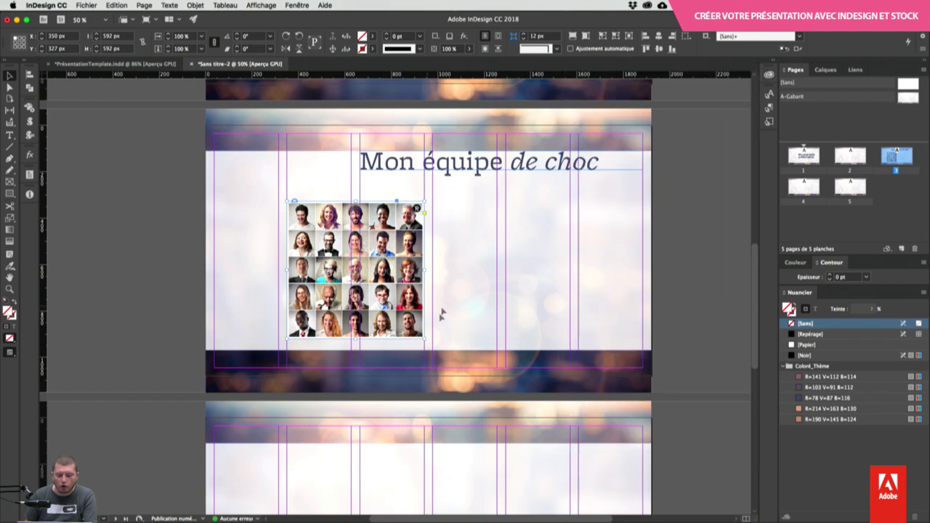
Step: Crop the group photo's frame to the first man's portrait in the grid, about 111 × 112 px
left_click_drag(289, 203, 319, 231)
key("super+2")
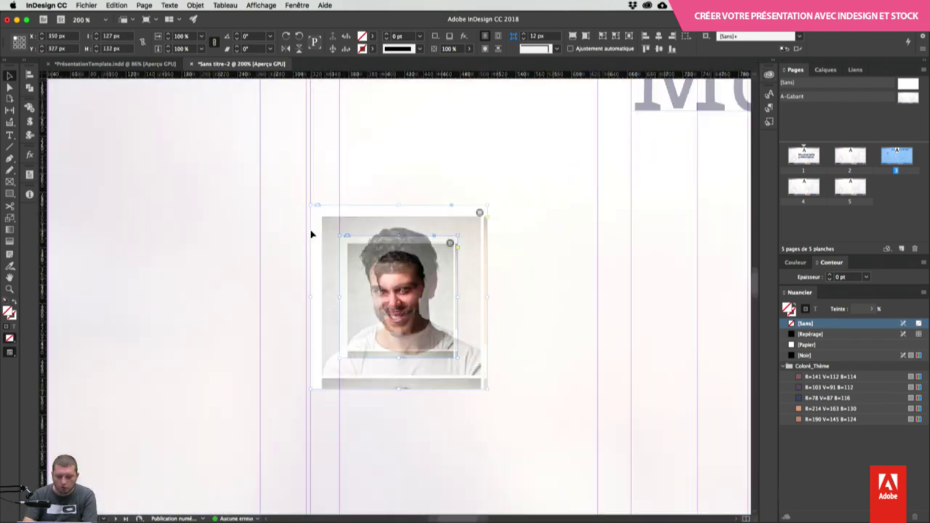
left_click_drag(313, 206, 324, 219)
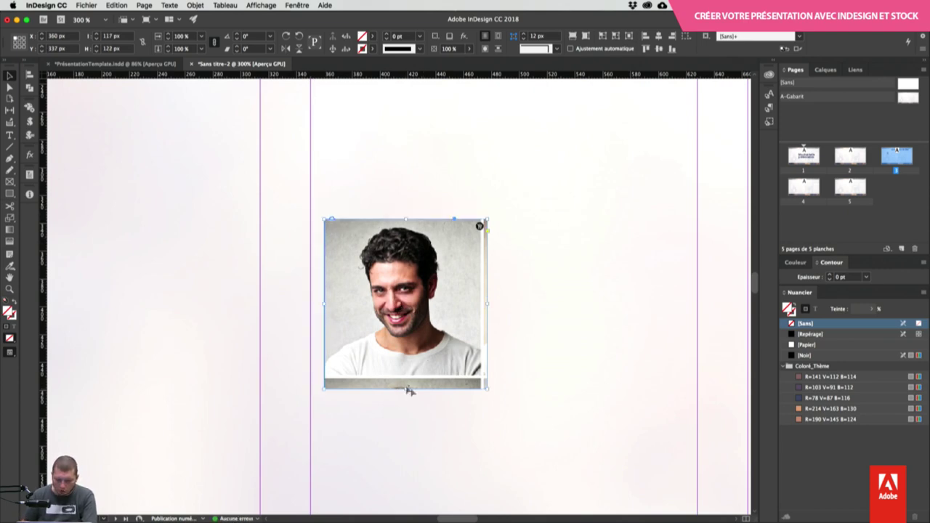
left_click_drag(487, 389, 481, 377)
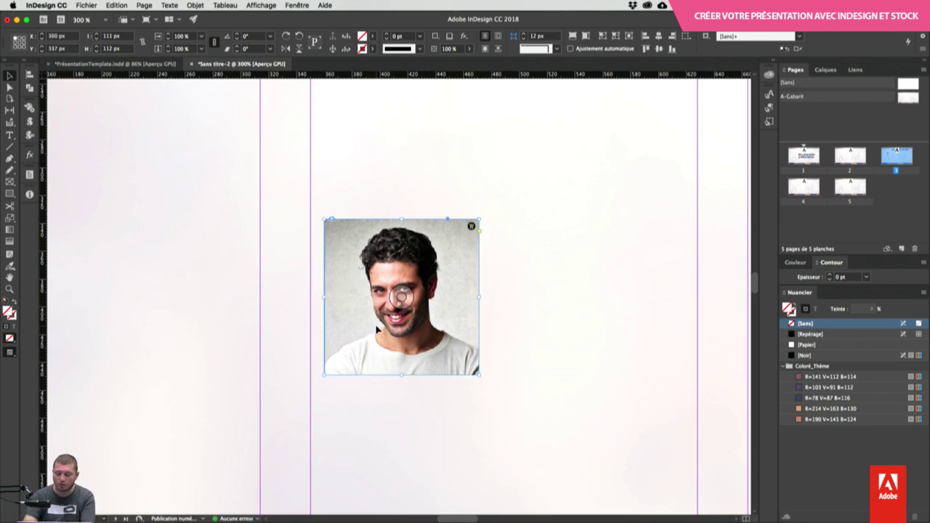
Step: Enlarge the cropped portrait together with its frame to fill the second column, about 278 × 281 px
key("super+minus")
key("super+minus")
key("super+minus")
key("super+minus")
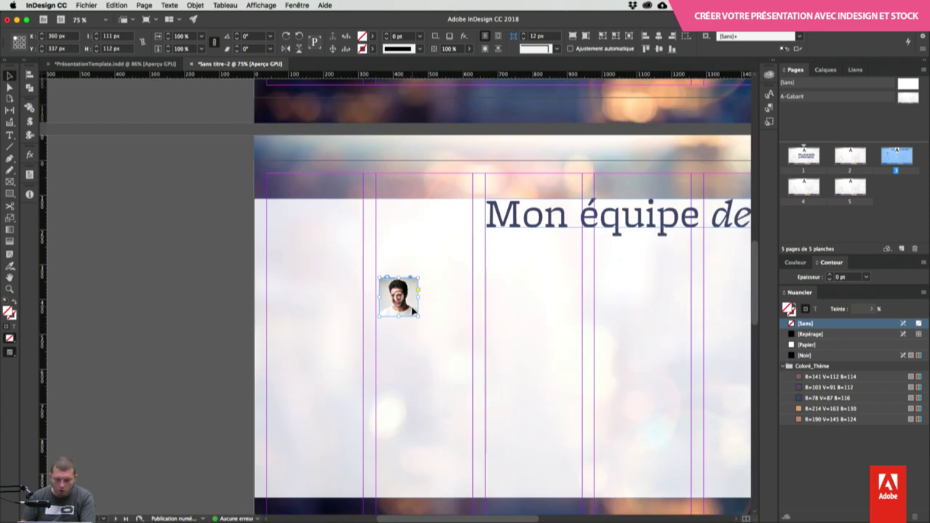
left_click_drag(412, 310, 467, 369)
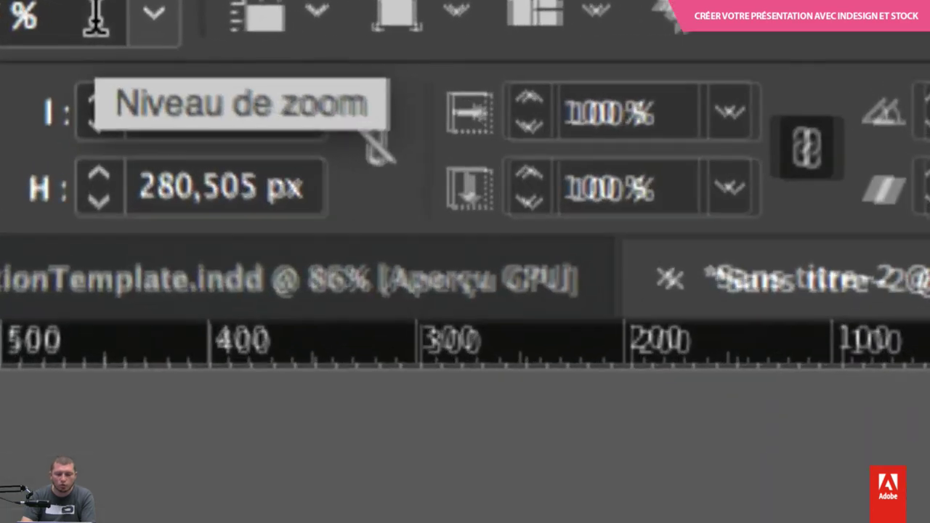
Step: Set the portrait frame's height to 278 px to make it square
double_click(169, 181)
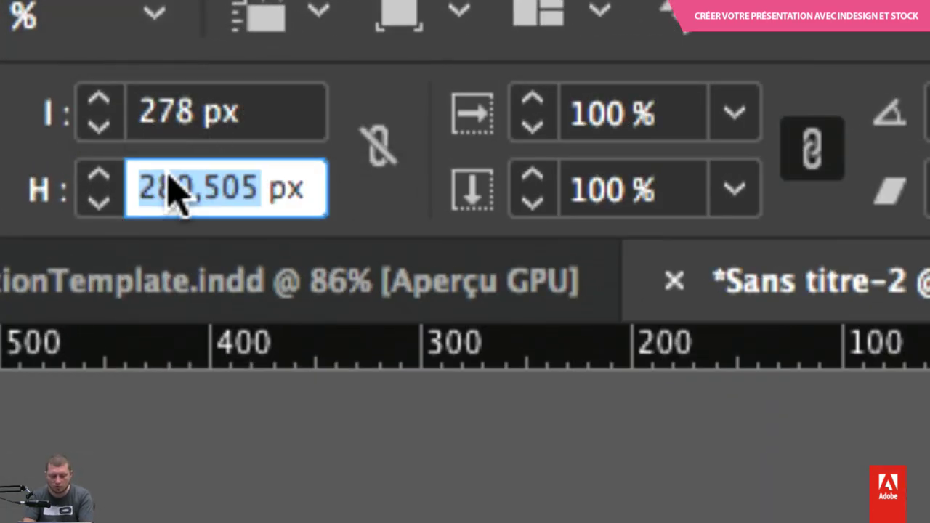
type("280")
key("shift+Down")
key("shift+Down")
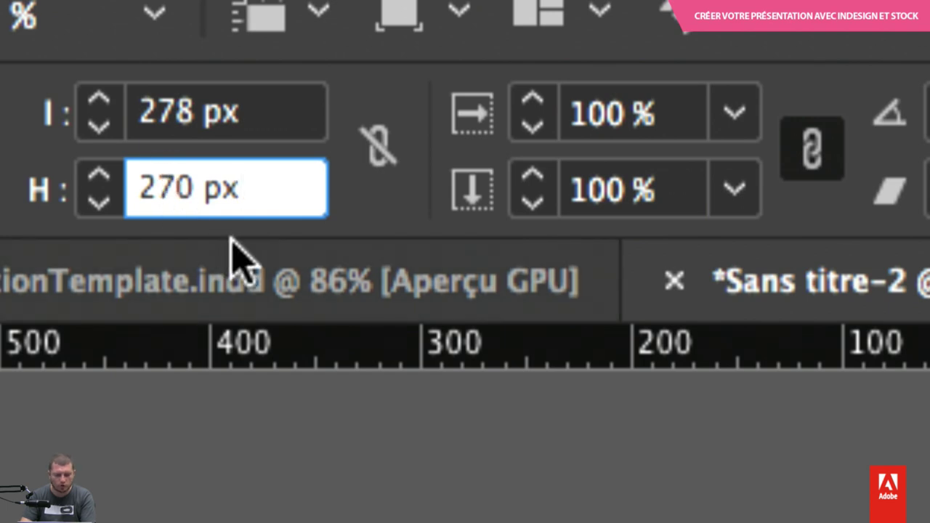
key("shift+Up")
key("shift+Up")
key("Down")
key("Down")
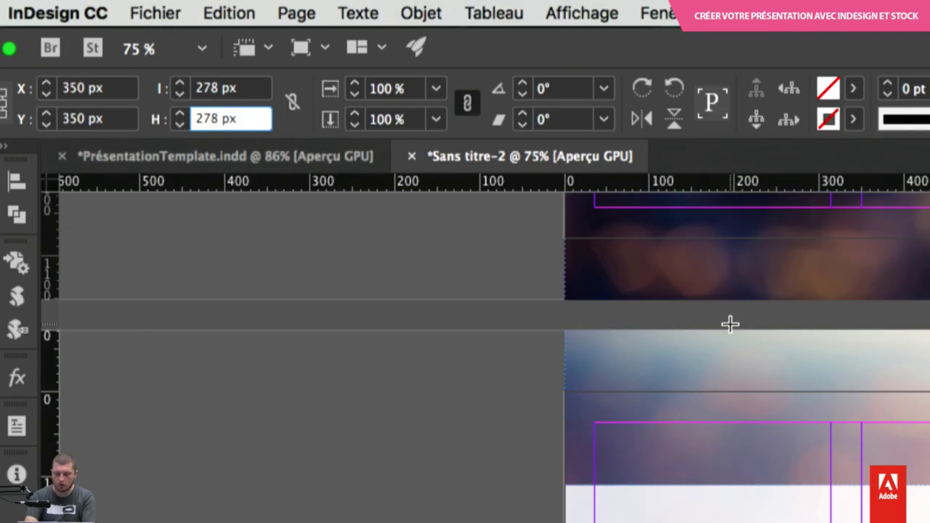
scroll(729, 321, "up", 1)
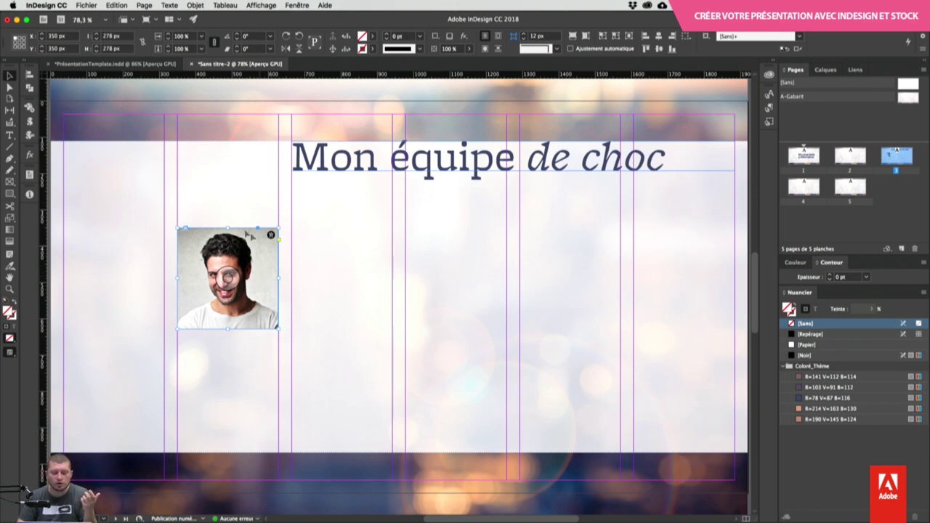
Step: Convert the square portrait frame's shape to an ellipse
left_click(195, 5)
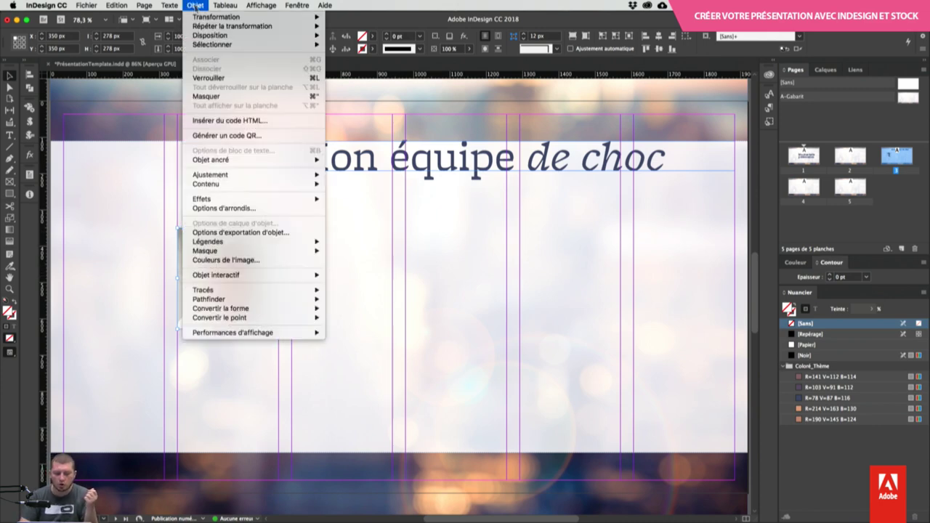
mouse_move(283, 308)
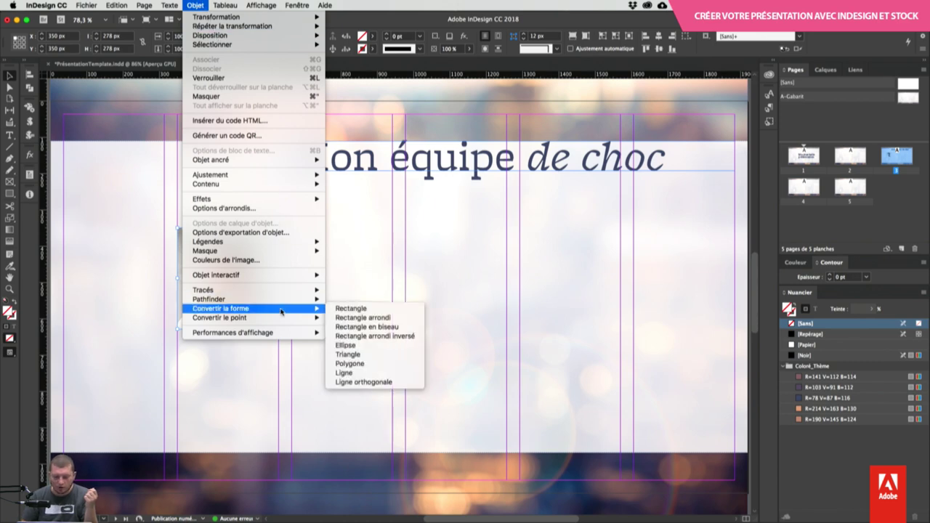
left_click(385, 345)
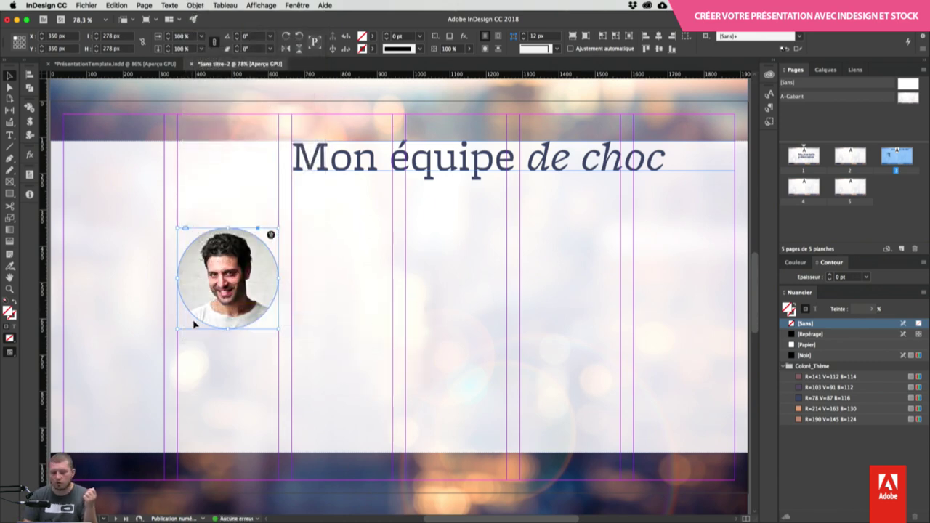
Step: Set the circular portrait frame's stroke weight to 14 pt
left_click(398, 36)
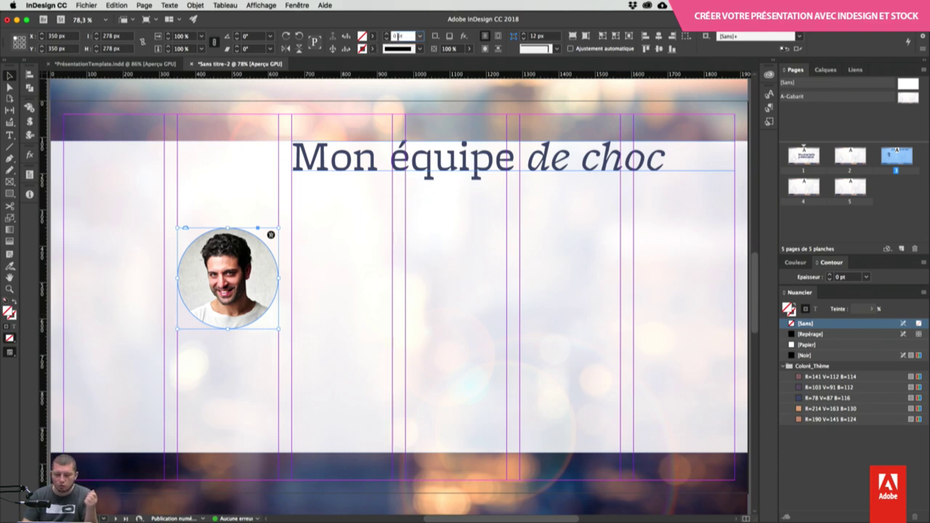
type("10")
key("Return")
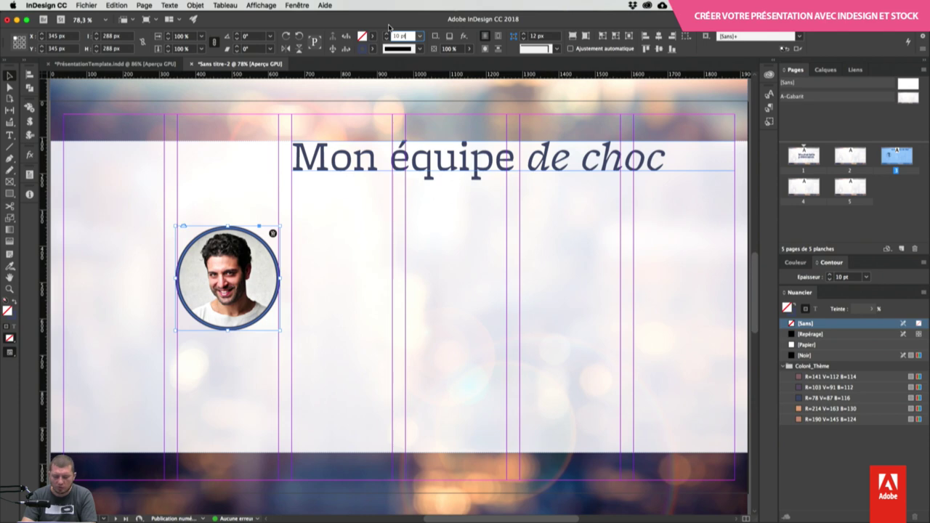
key("Up")
key("Up")
key("Up")
key("Up")
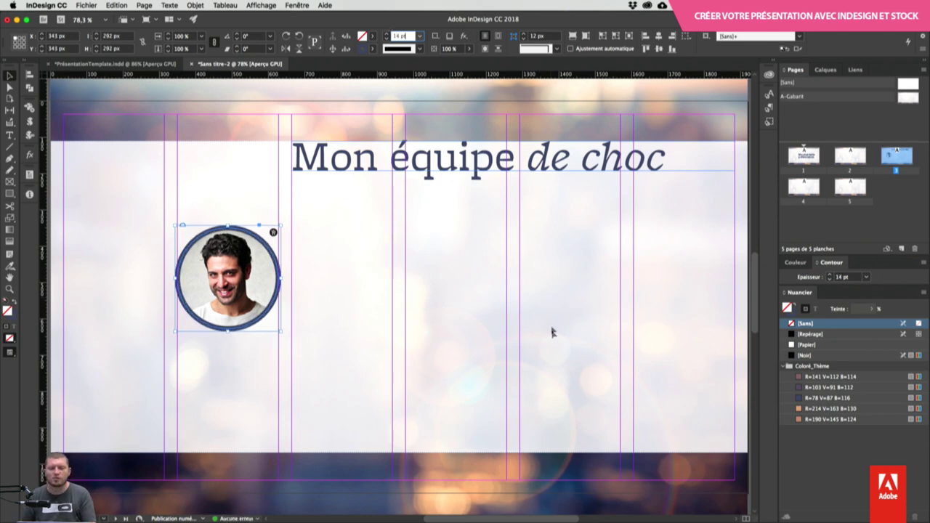
Step: Nudge the photo slightly downward inside its circular frame, then deselect it
left_click(227, 277)
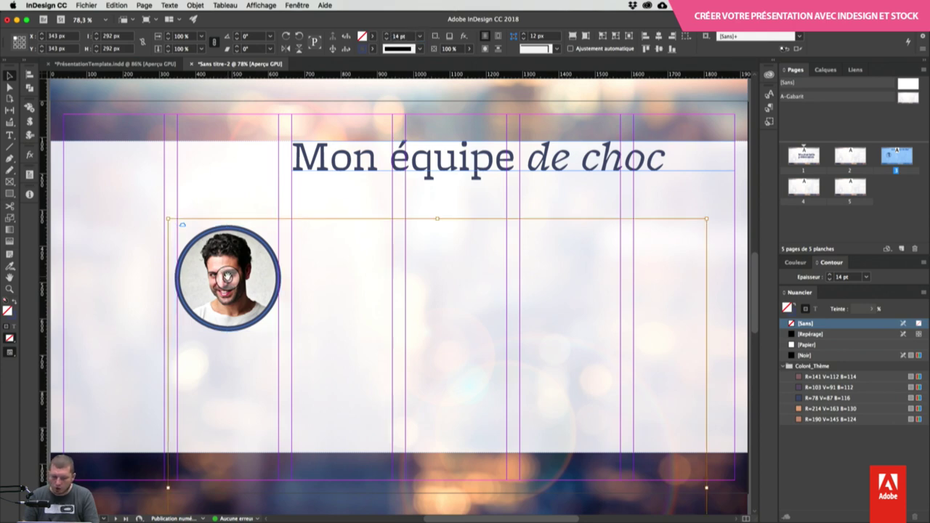
key("Down")
key("Down")
key("Down")
key("Down")
key("Down")
key("Down")
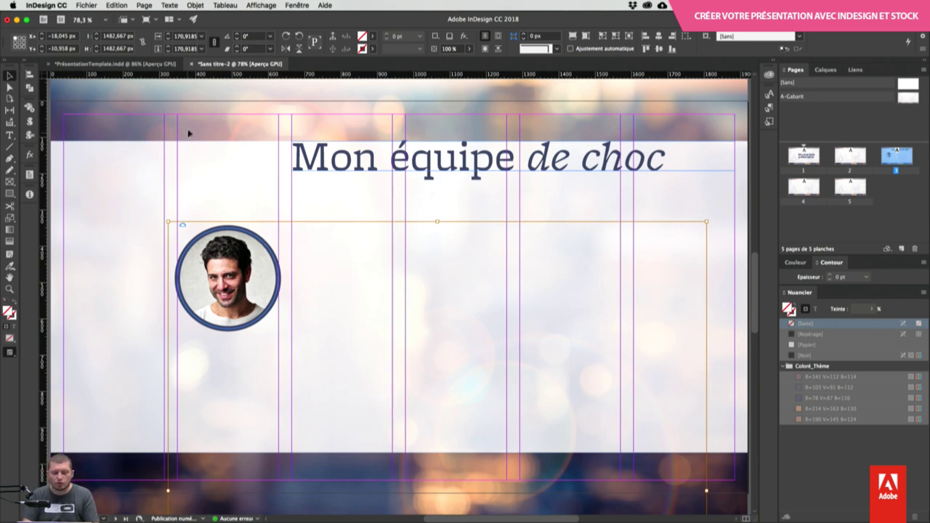
left_click(199, 148)
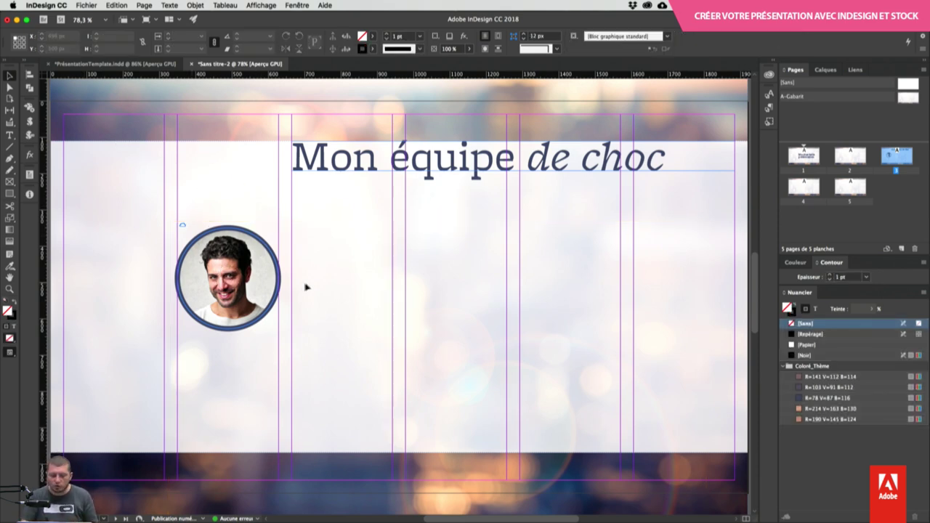
Step: Select the circular portrait frame and look through the document's available object styles
left_click(261, 265)
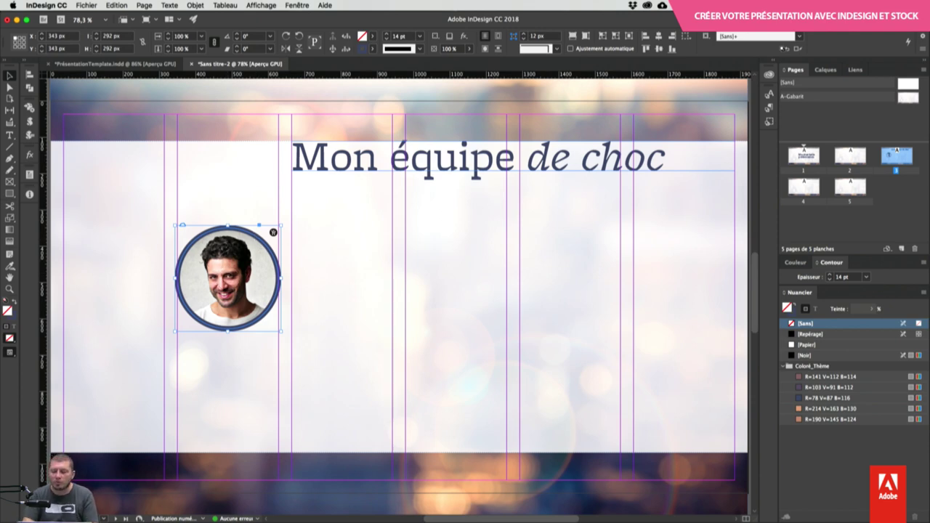
left_click(768, 107)
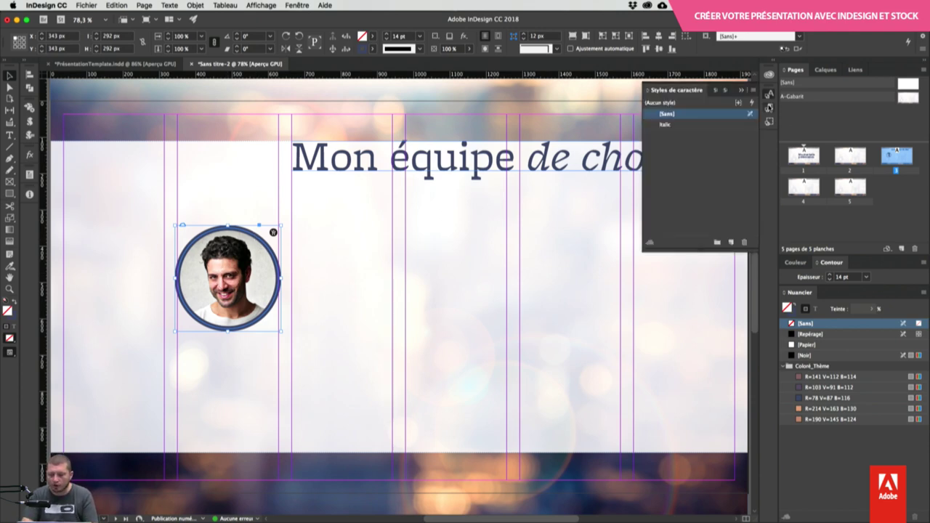
left_click(768, 122)
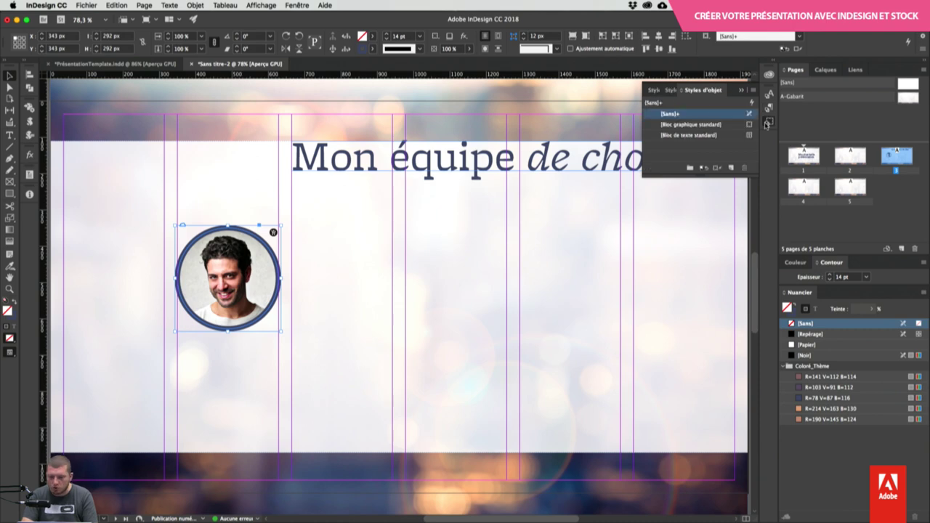
left_click(297, 5)
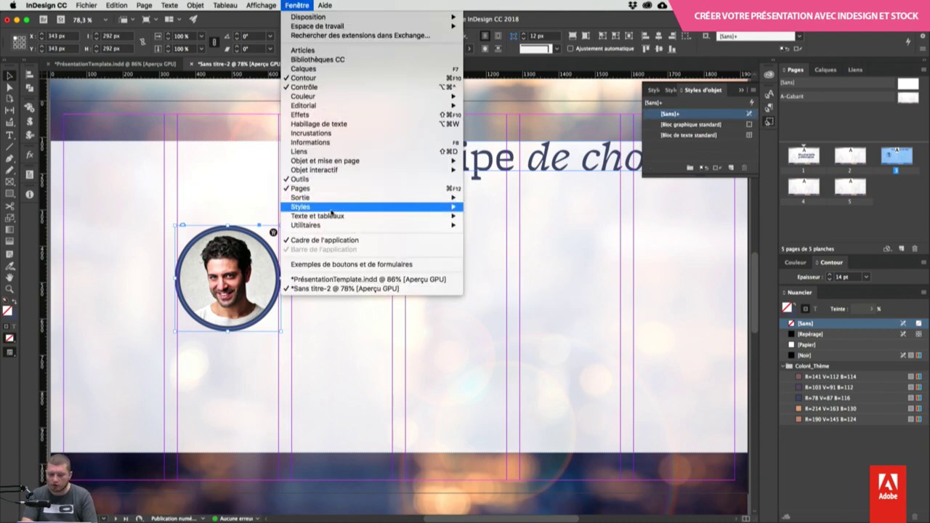
mouse_move(328, 207)
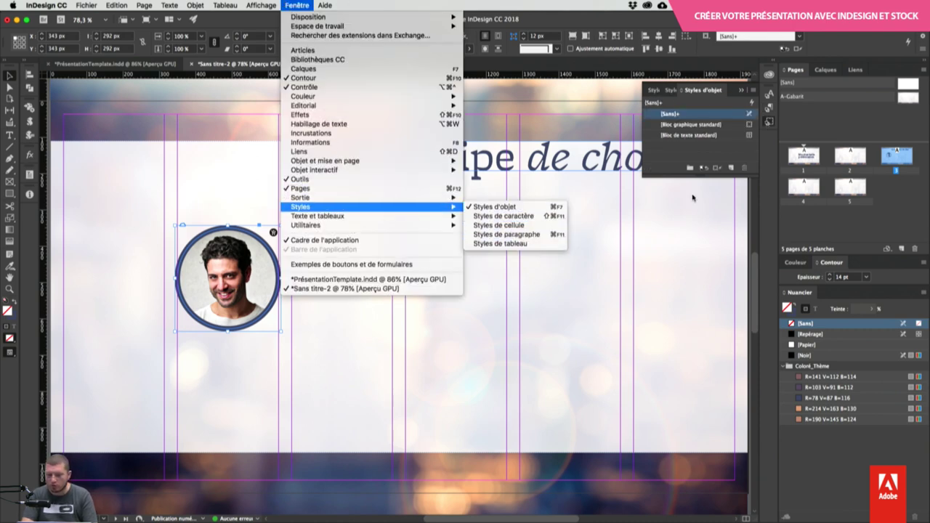
left_click(771, 169)
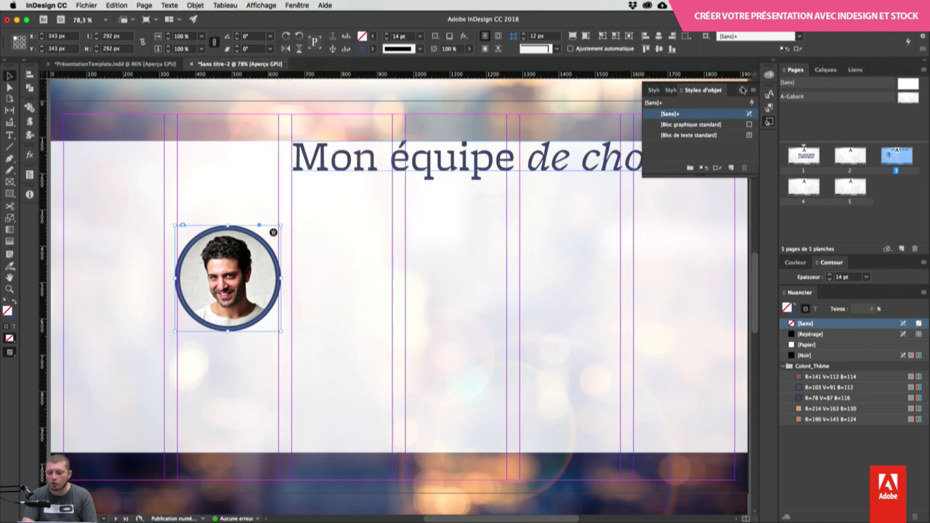
left_click(743, 90)
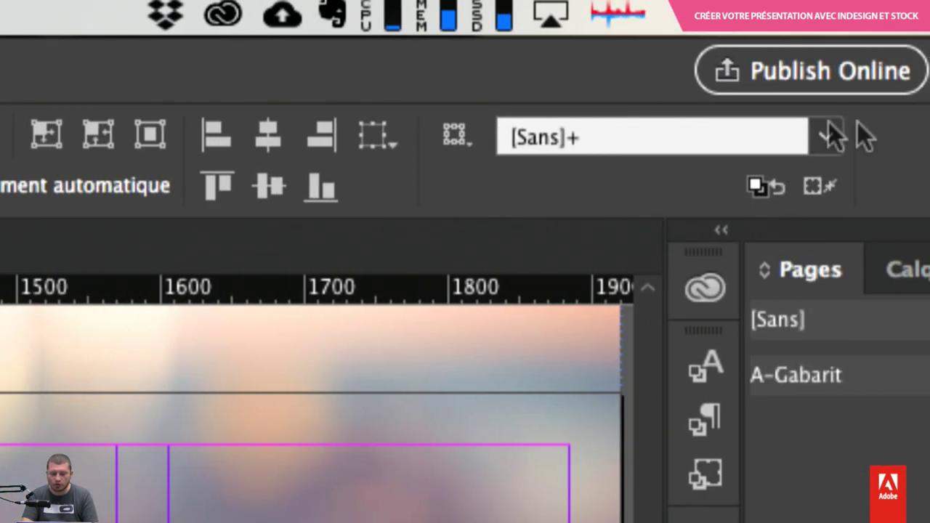
Step: Create an object style named Portrait from the circular frame and apply it to that frame
left_click(699, 137)
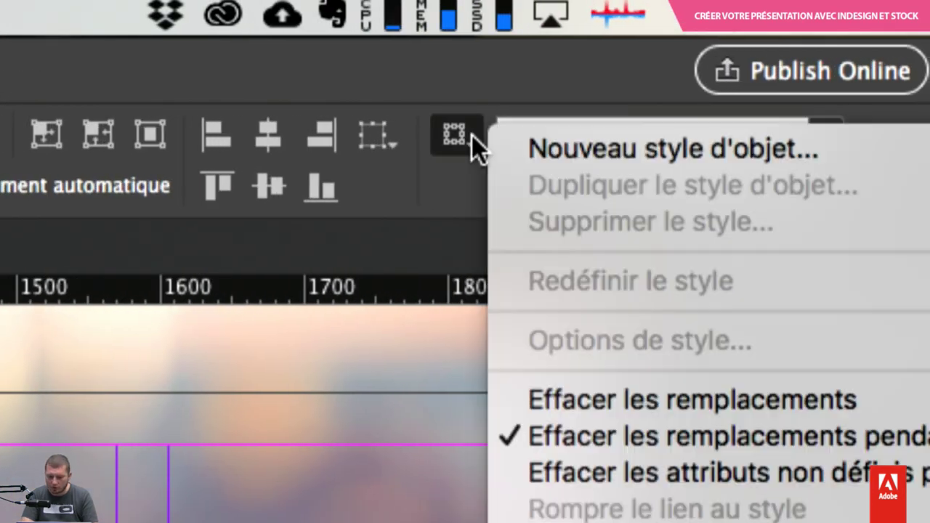
left_click(590, 154)
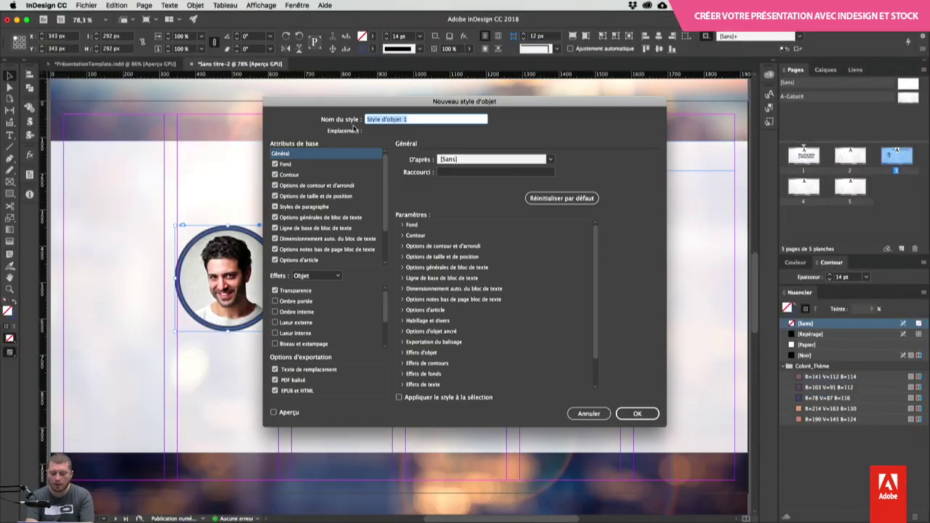
type("Po")
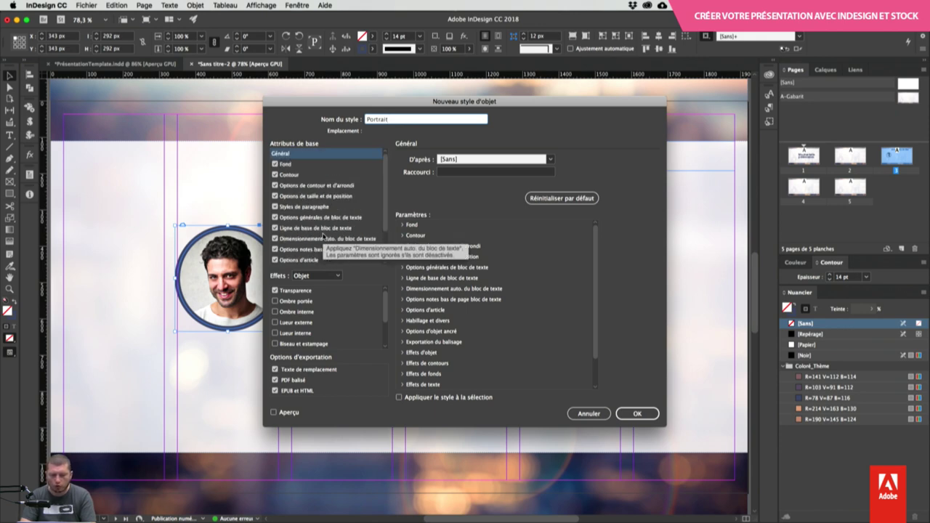
left_click(636, 413)
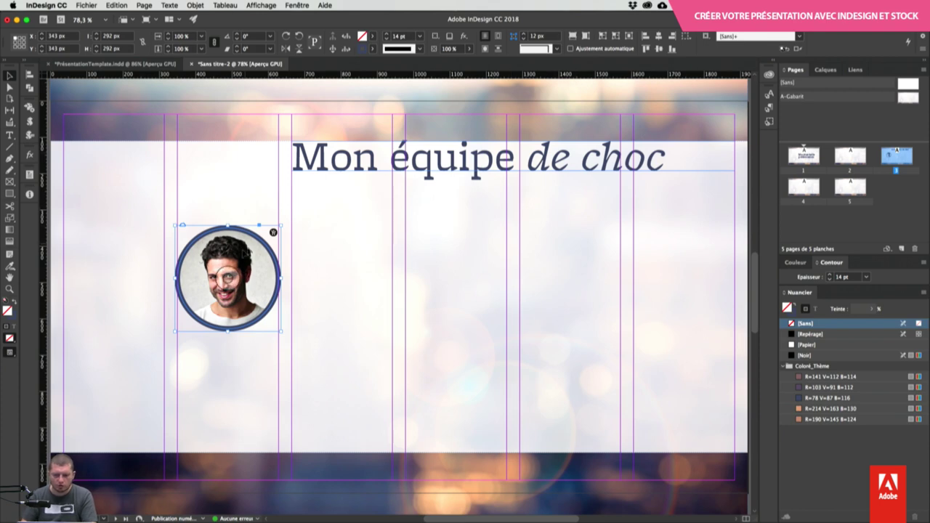
left_click(799, 36)
left_click(738, 77)
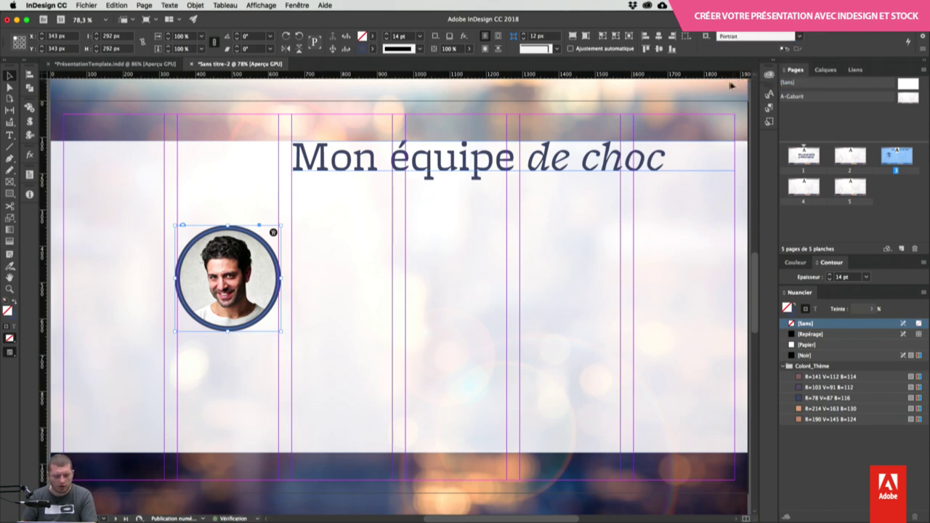
left_click(409, 249)
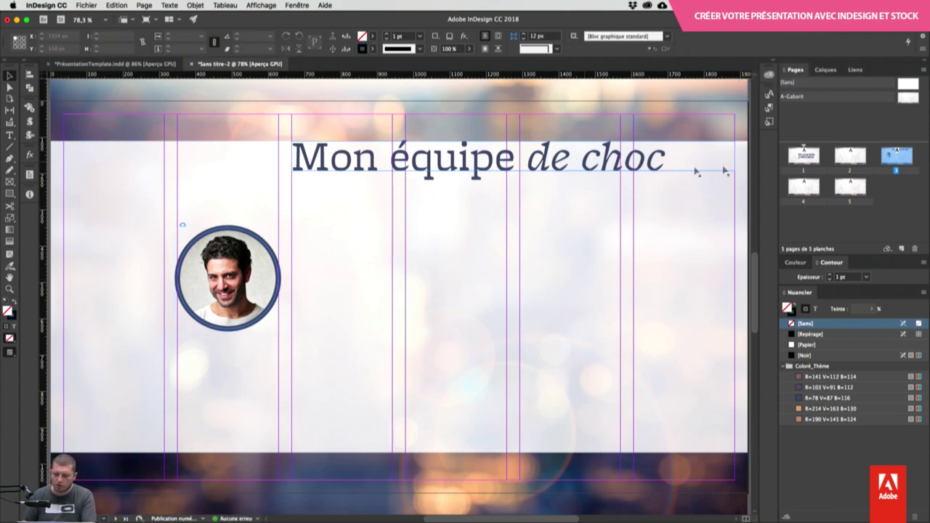
Step: Place the diversity photo from the CC library and crop it to a smiling woman's portrait in the third column, about 278 × 273 px
left_click(769, 76)
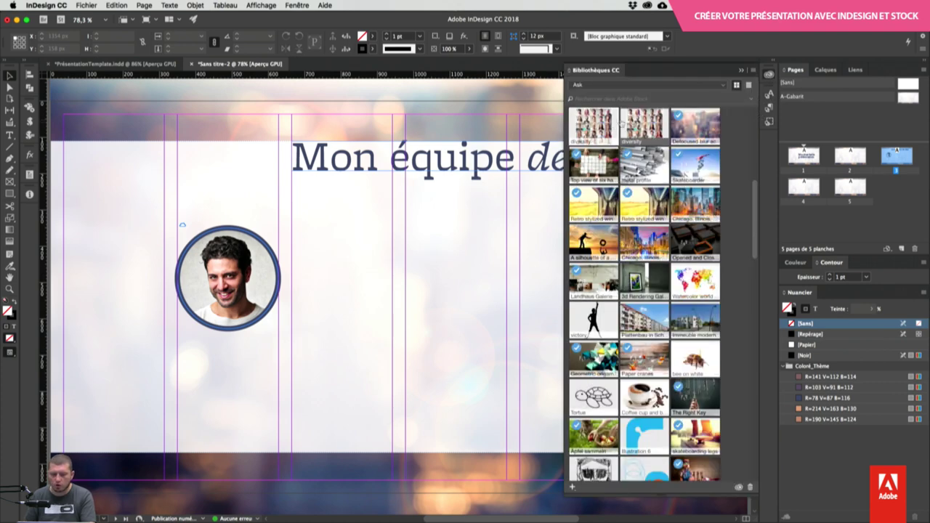
left_click_drag(593, 127, 440, 282)
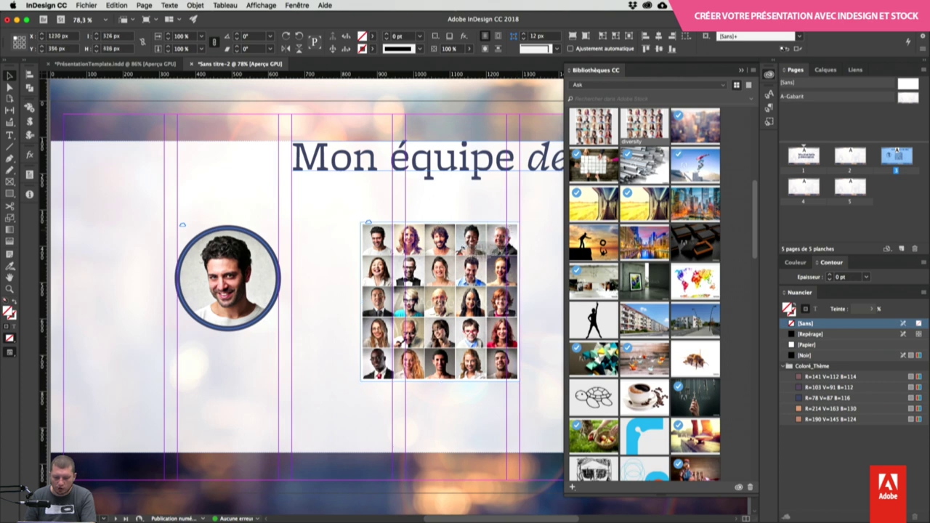
left_click_drag(445, 263, 393, 324)
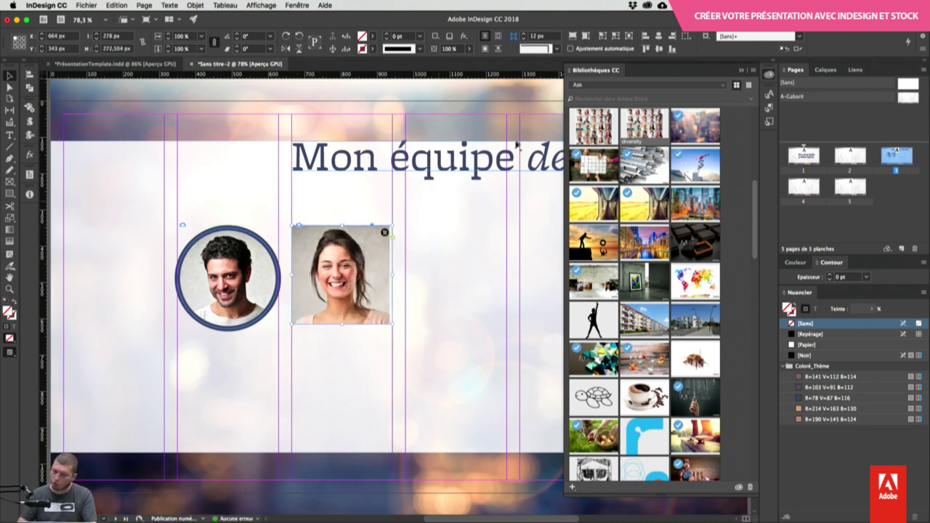
Step: Apply the Portrait object style to the smiling woman's square photo frame
left_click(728, 37)
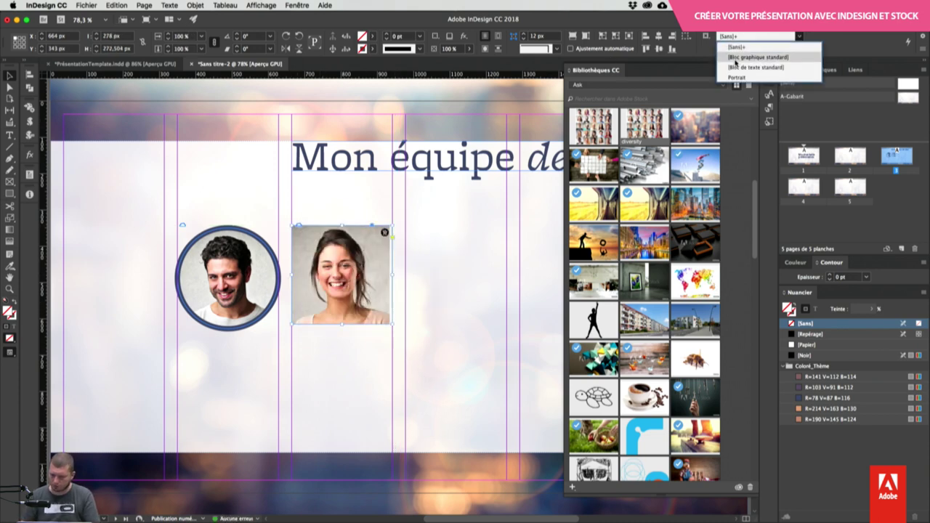
left_click(736, 77)
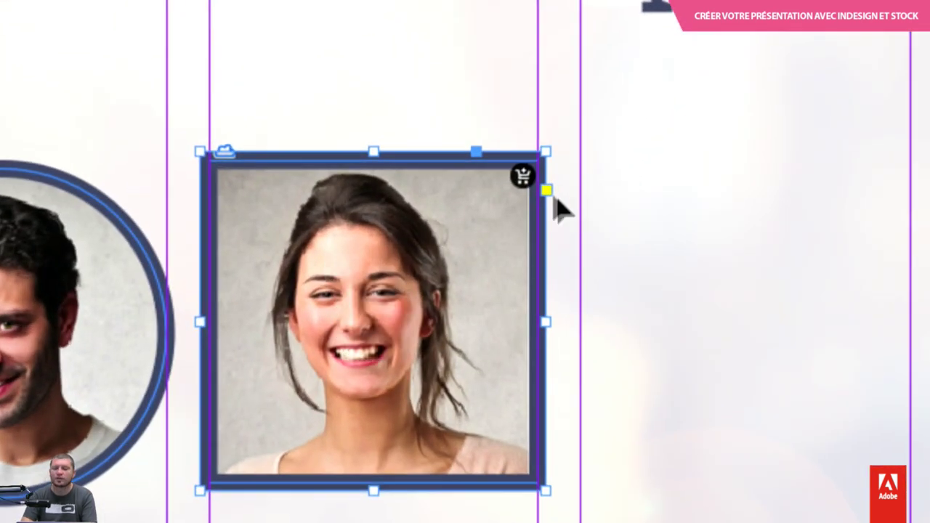
Step: Try rounding the corners of the woman's frame into a circle and placing it over the man's portrait, then undo both changes
left_click(547, 191)
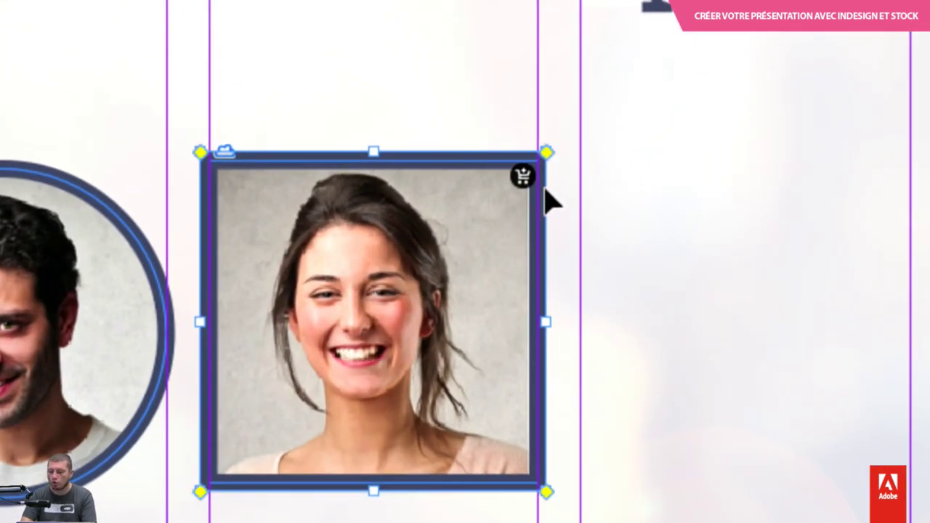
left_click_drag(388, 233, 421, 166)
key("ctrl+z")
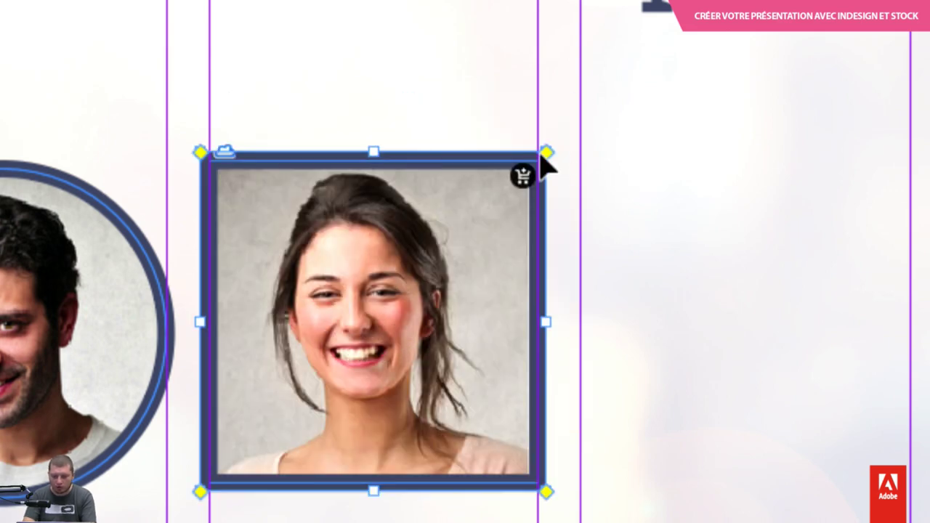
left_click_drag(546, 153, 291, 150)
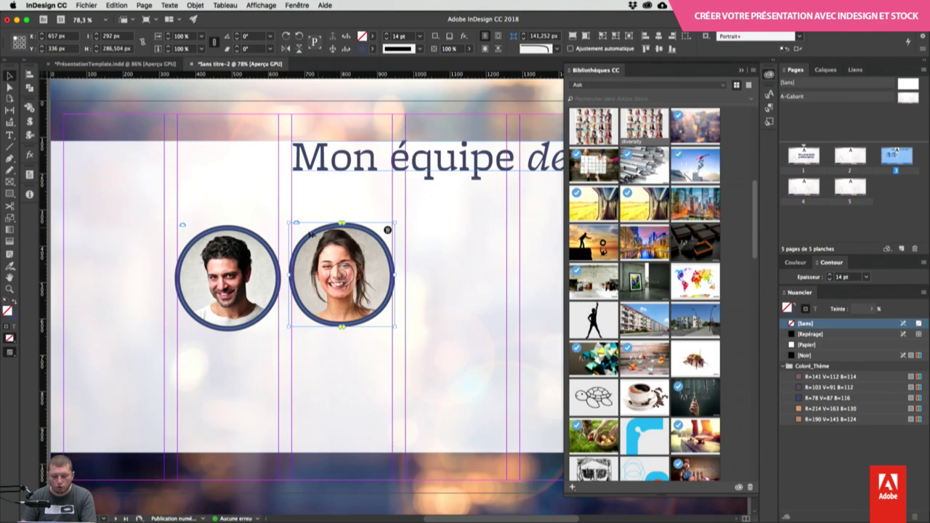
left_click_drag(355, 250, 242, 252)
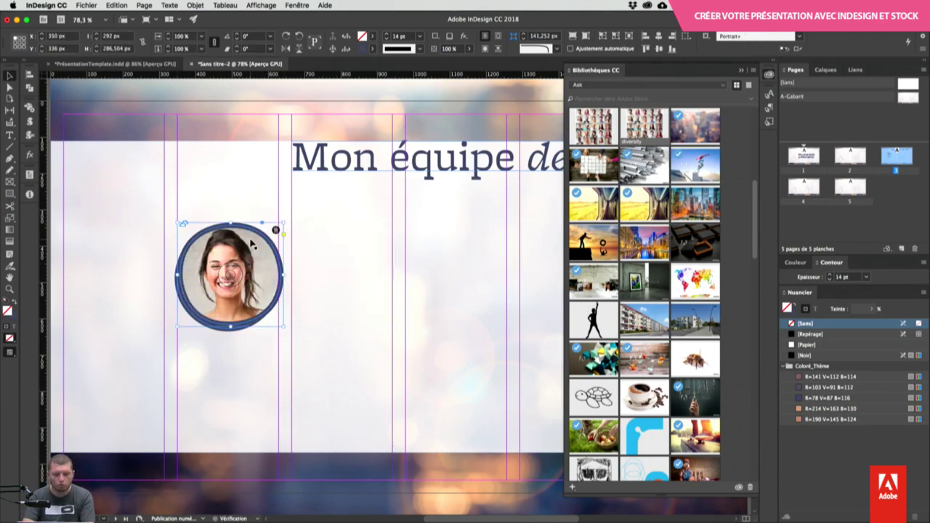
key("super+z")
key("super+z")
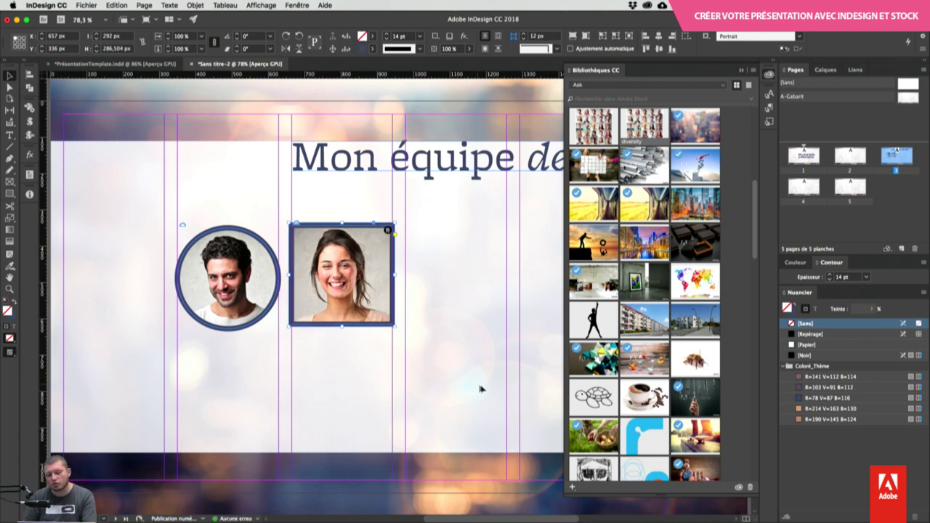
Step: Convert the woman's square frame to an ellipse and select the photo inside it
left_click(198, 5)
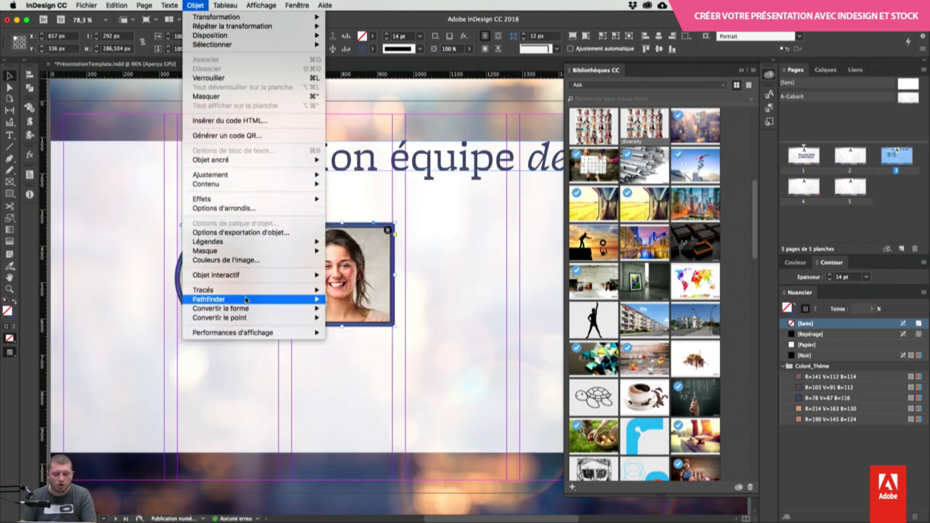
mouse_move(248, 309)
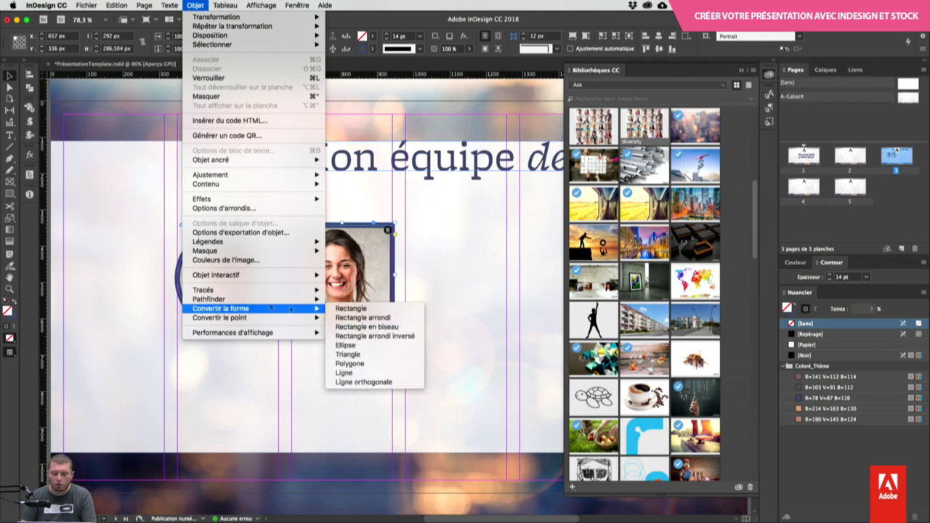
left_click(393, 346)
left_click(339, 277)
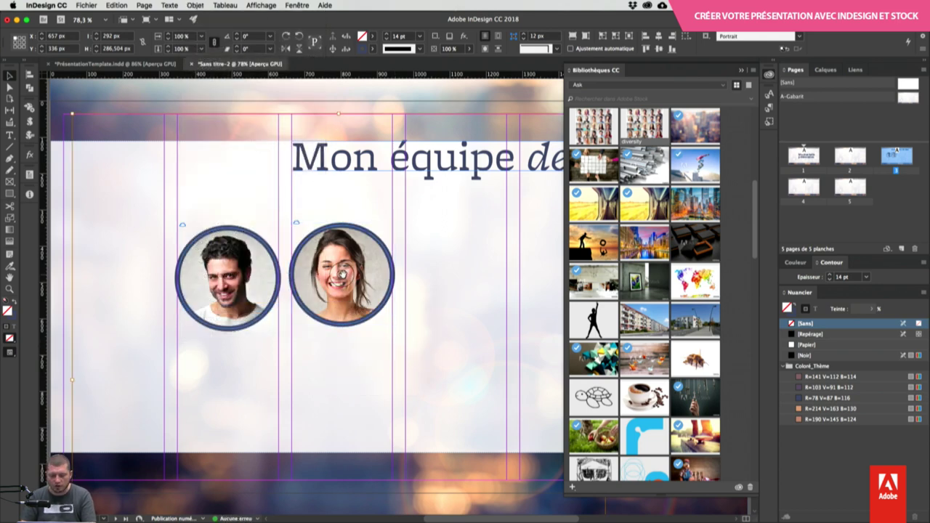
left_click_drag(340, 276, 339, 277)
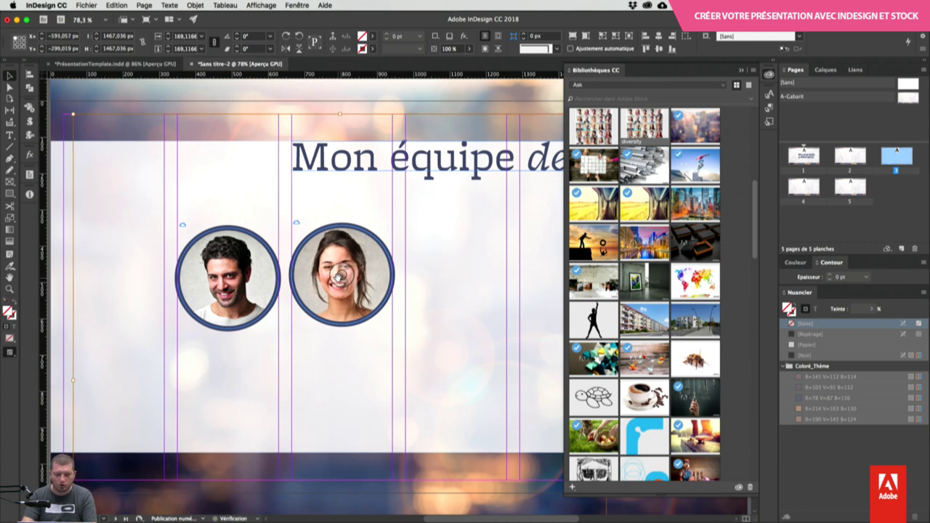
Step: Collapse the CC library and duplicate the woman's circular portrait into three evenly spaced copies across the remaining columns, then deselect them
key("super+minus")
key("super+minus")
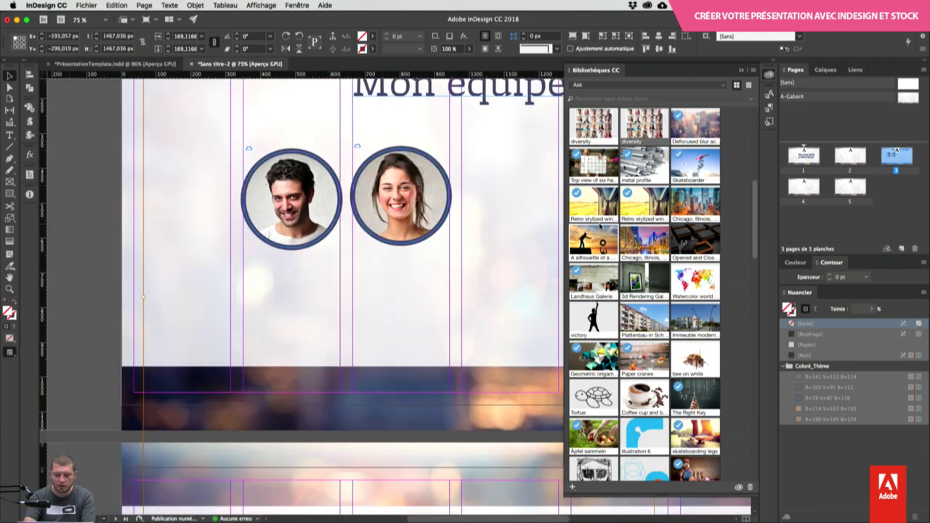
left_click(741, 70)
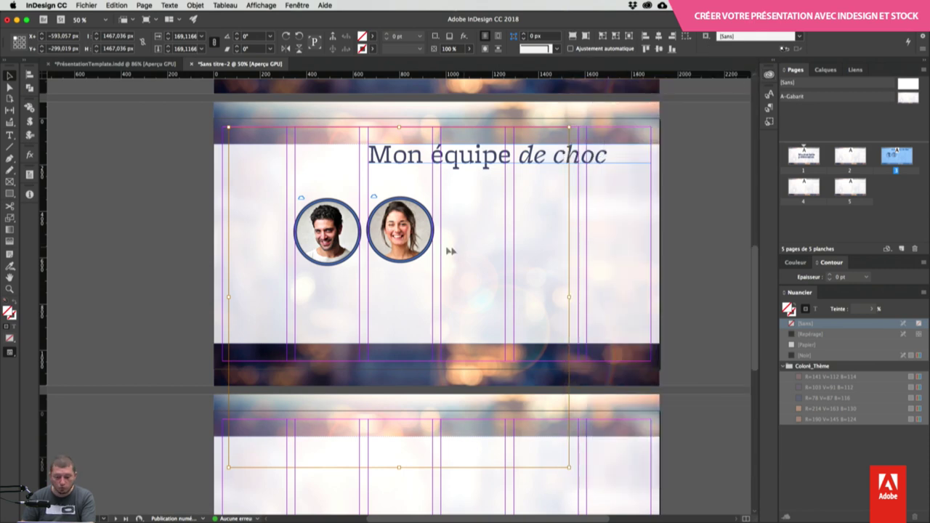
left_click(422, 201)
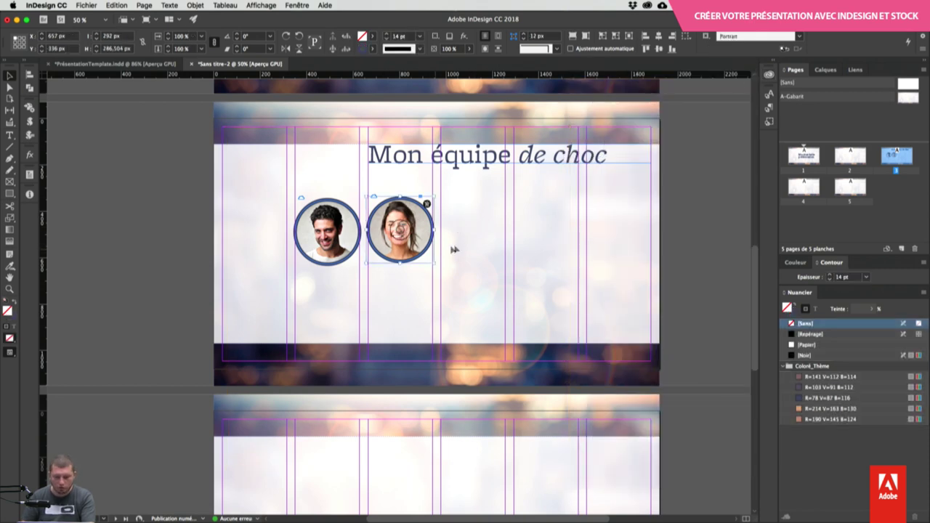
left_click(177, 253)
left_click(409, 243)
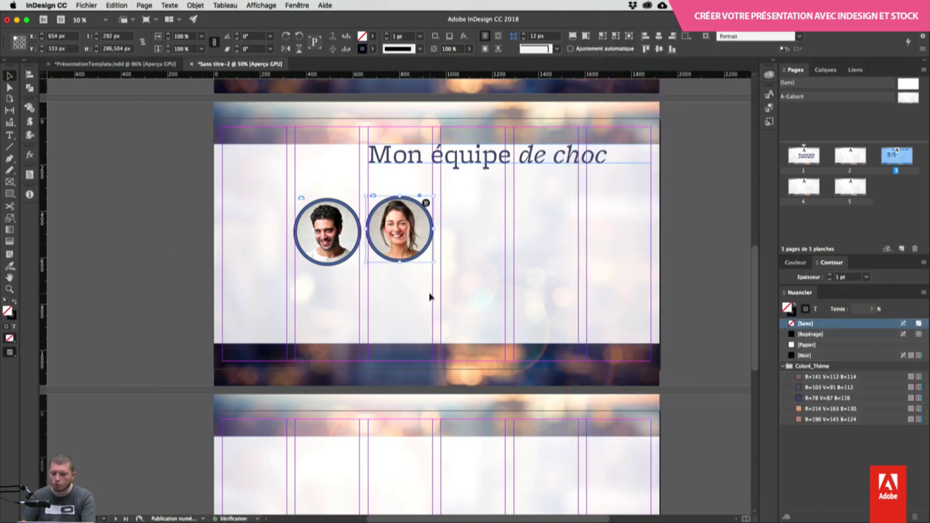
left_click(425, 240)
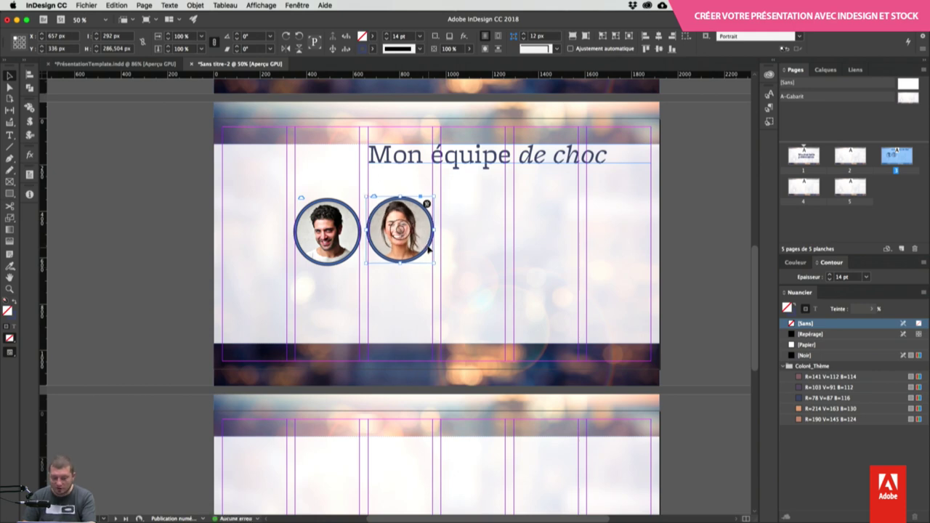
left_click_drag(422, 246, 646, 250)
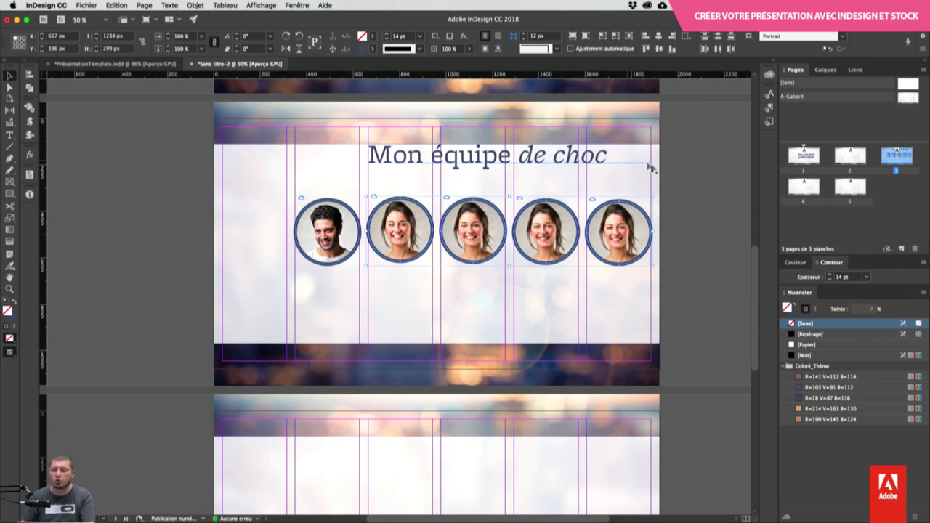
left_click(687, 156)
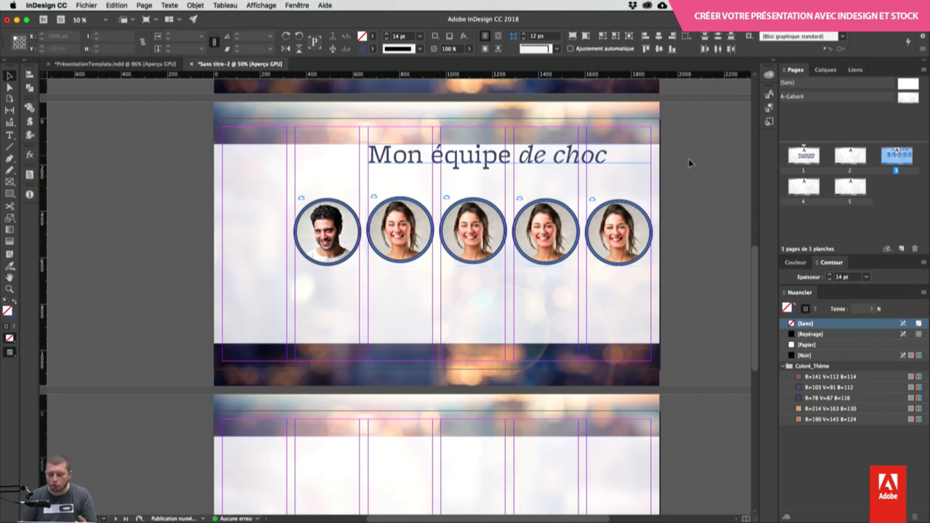
Step: Reposition the photo inside the third circular frame so it shows the curly-haired, bearded man
key("super+1")
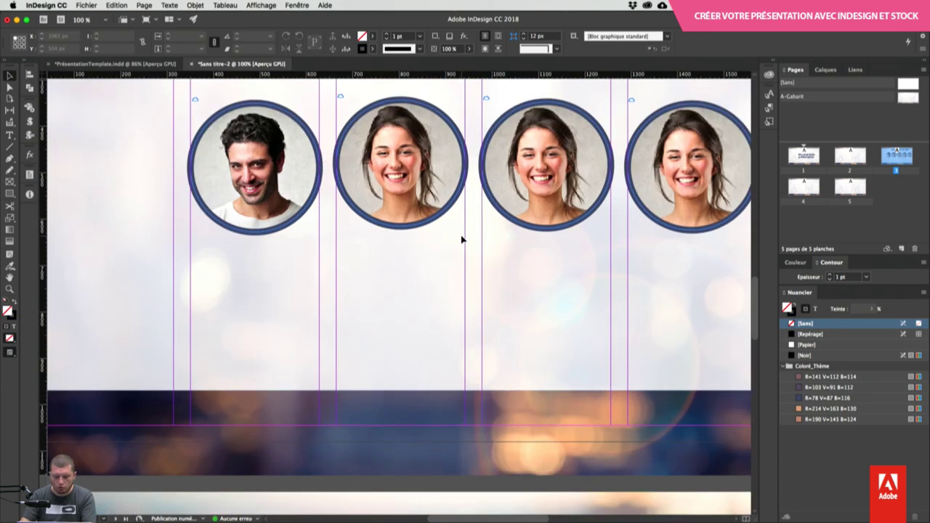
scroll(407, 240, "right", 5)
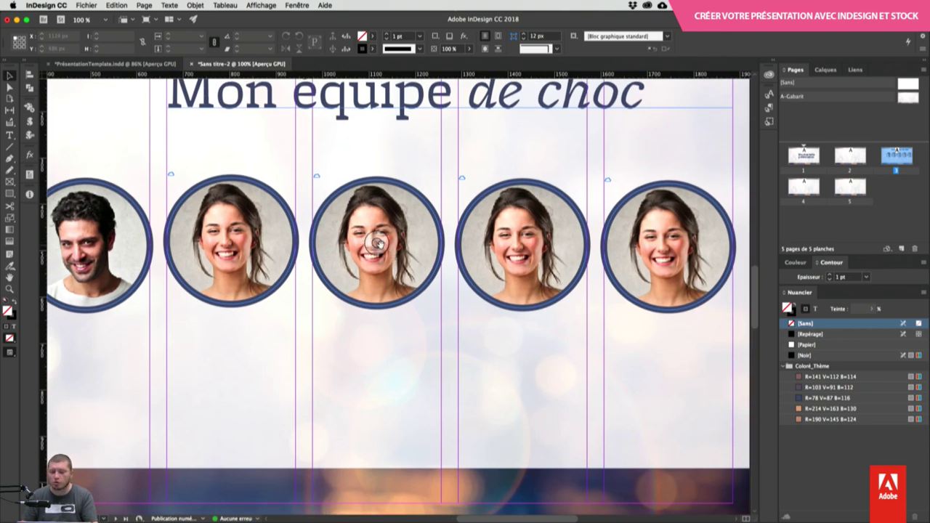
left_click(376, 242, "super")
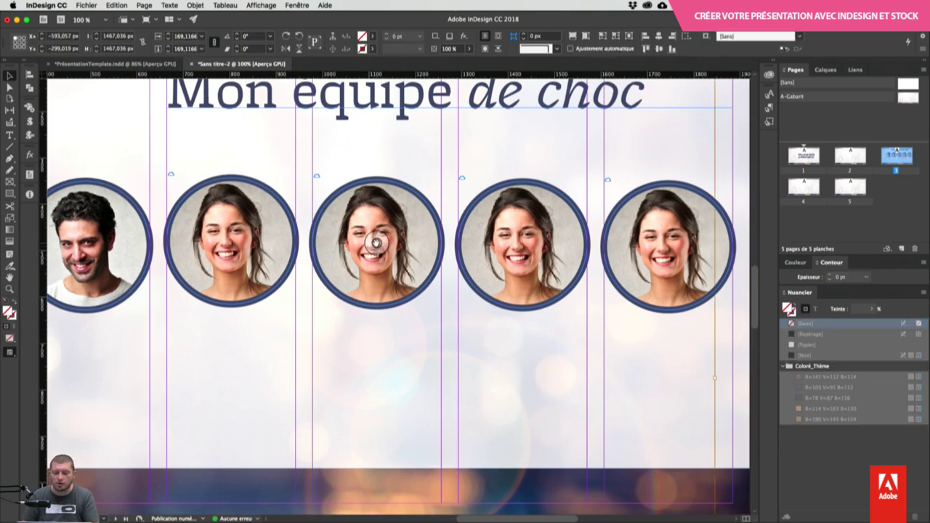
left_click_drag(376, 243, 409, 276)
left_click_drag(375, 243, 377, 243)
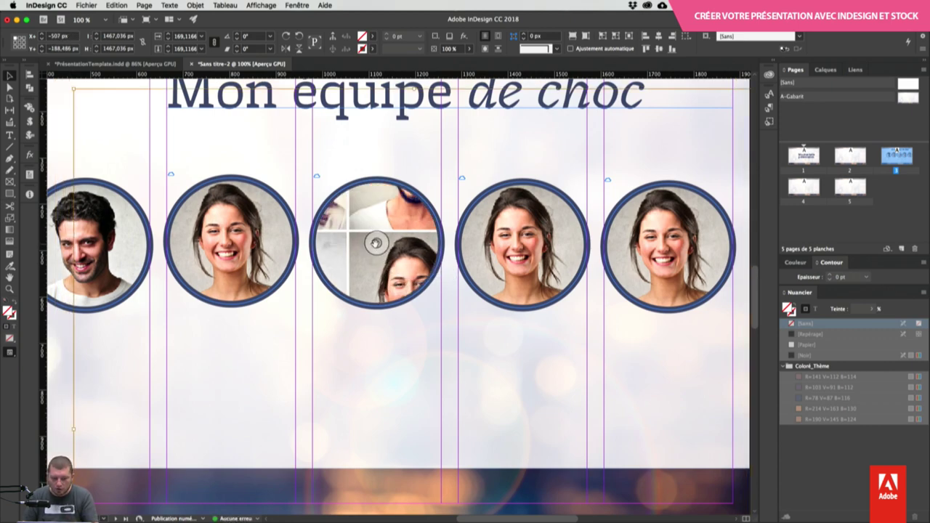
left_click_drag(376, 243, 336, 326)
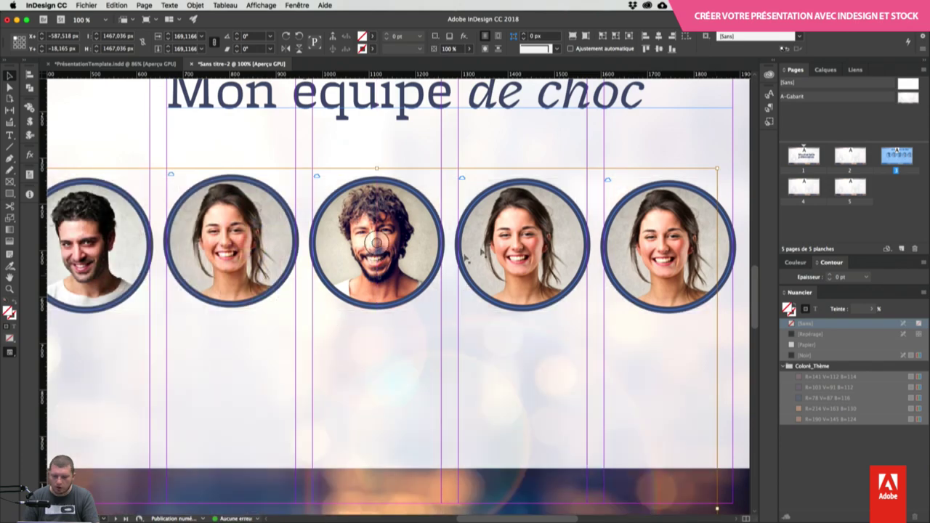
Step: Reposition the photo to show the long-haired woman in the fourth circle and the bald man with red glasses in the fifth
left_click(520, 245)
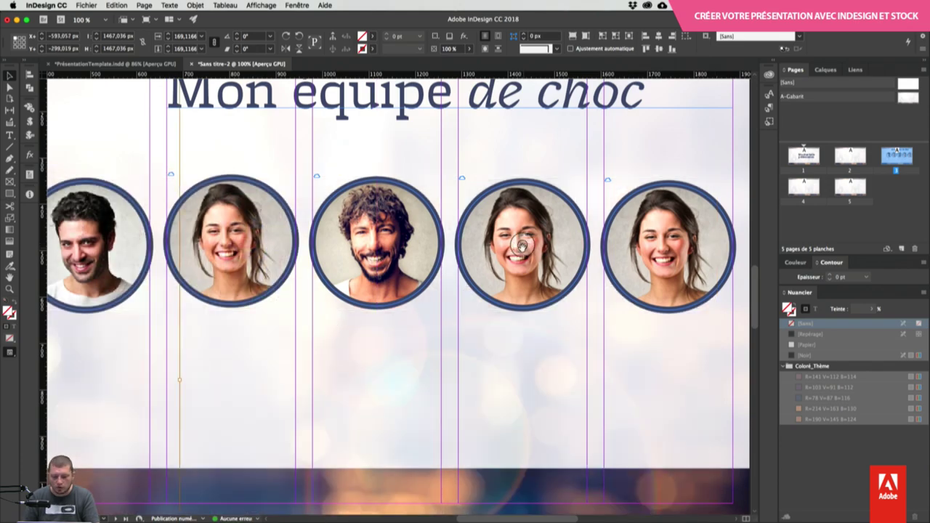
left_click_drag(521, 245, 390, 118)
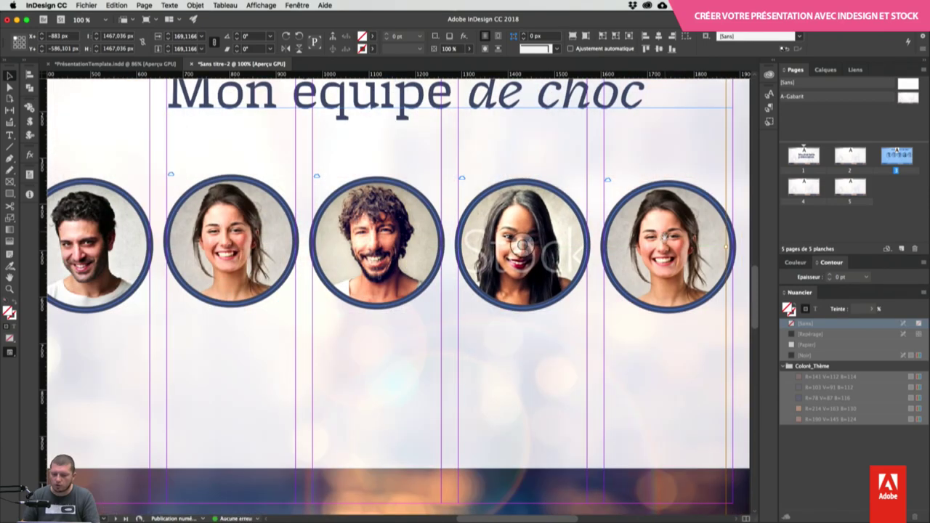
left_click_drag(668, 251, 651, 201)
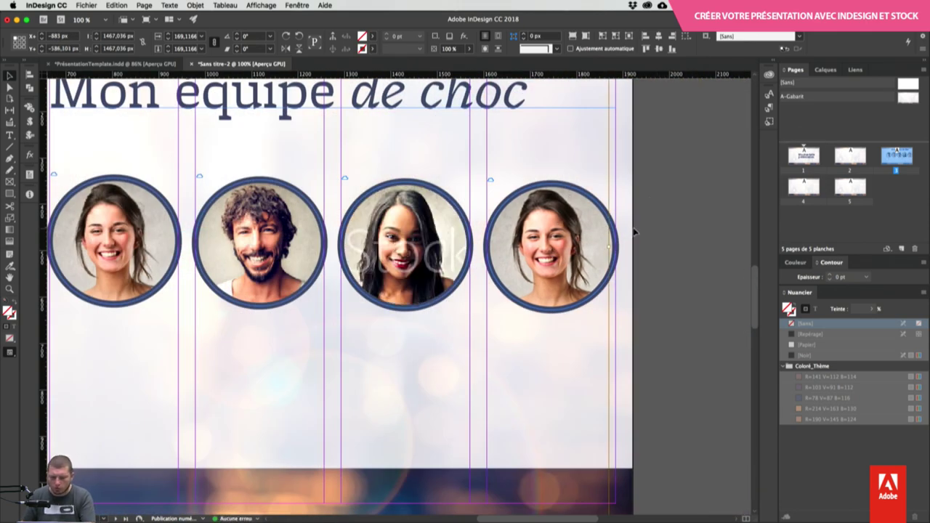
left_click(598, 247)
left_click(551, 247)
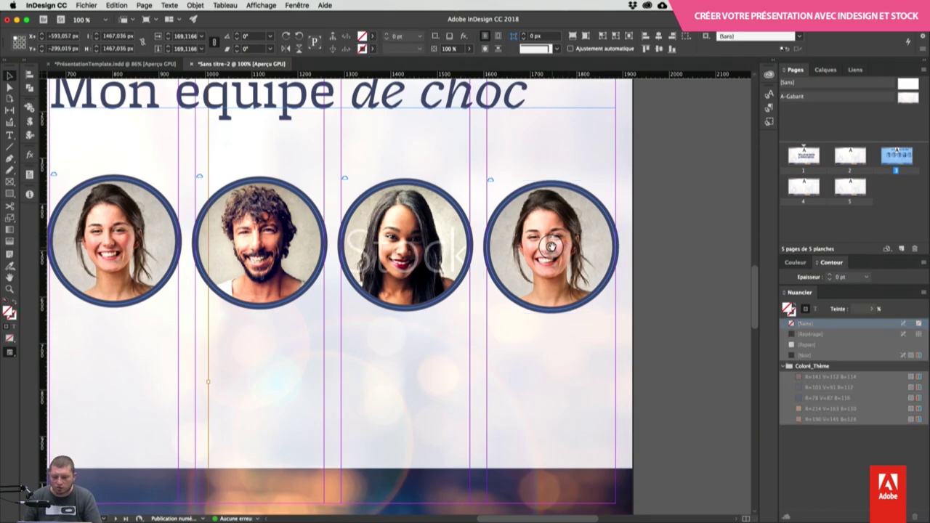
left_click_drag(551, 247, 553, 122)
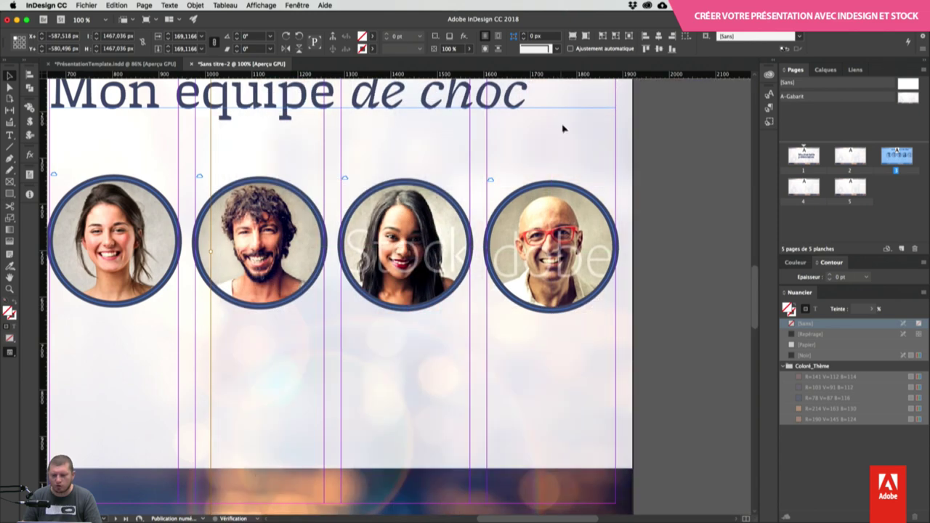
left_click(679, 187)
key("super+0")
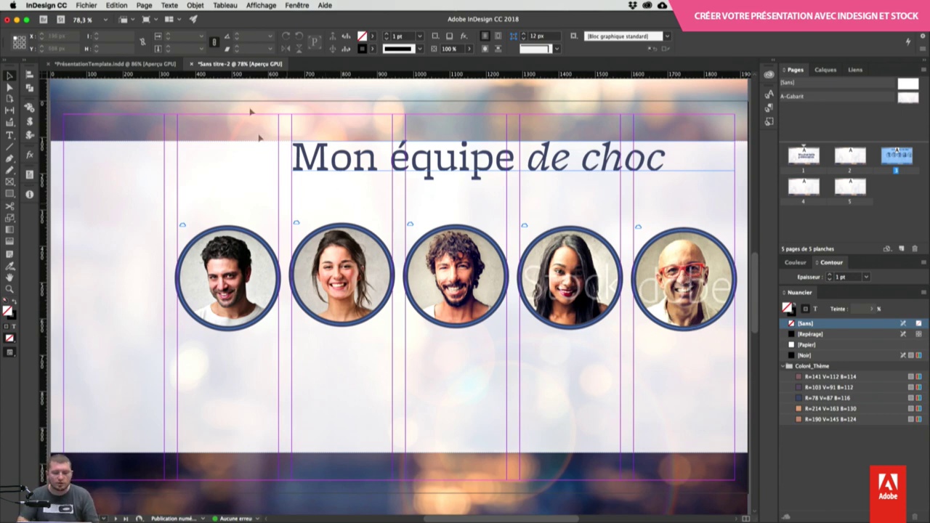
Step: Generate a dynamic caption for the first circular portrait, the dark-haired man
left_click(170, 5)
mouse_move(196, 6)
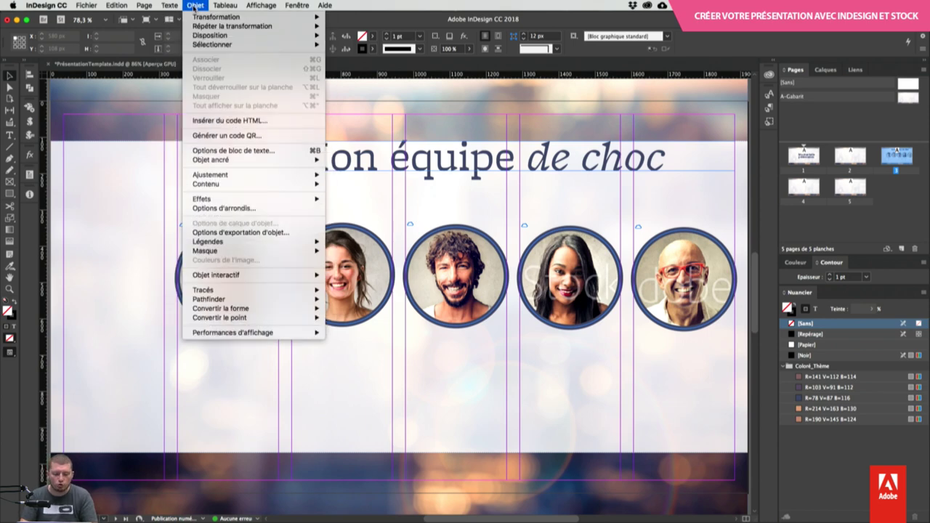
mouse_move(234, 247)
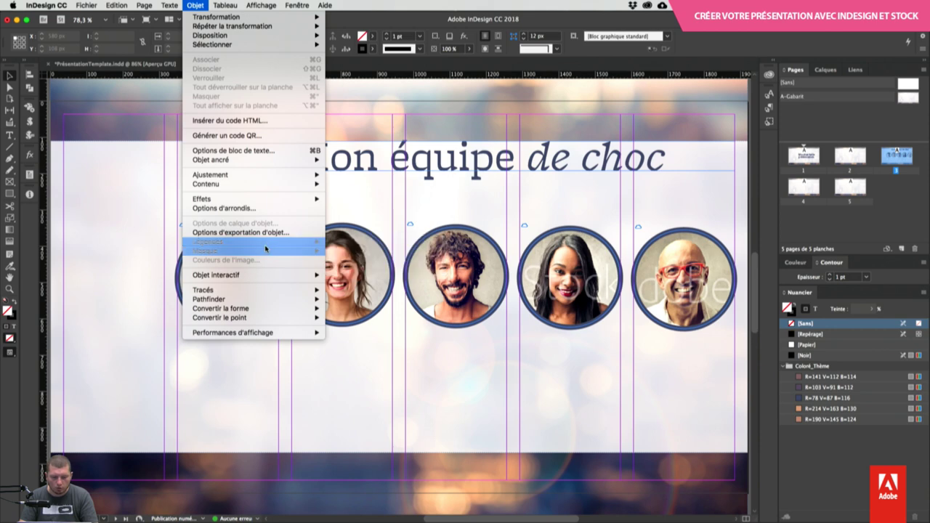
left_click(167, 278)
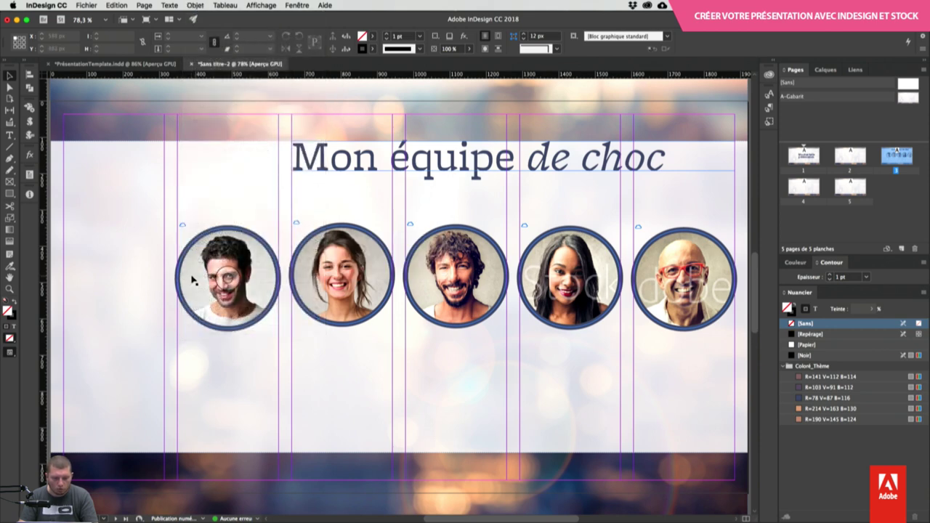
left_click(222, 280)
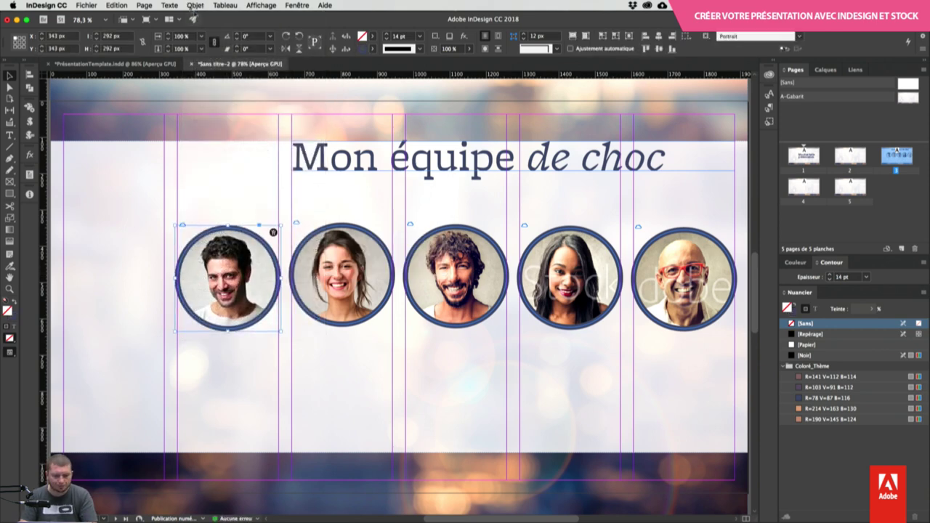
left_click(195, 5)
mouse_move(236, 242)
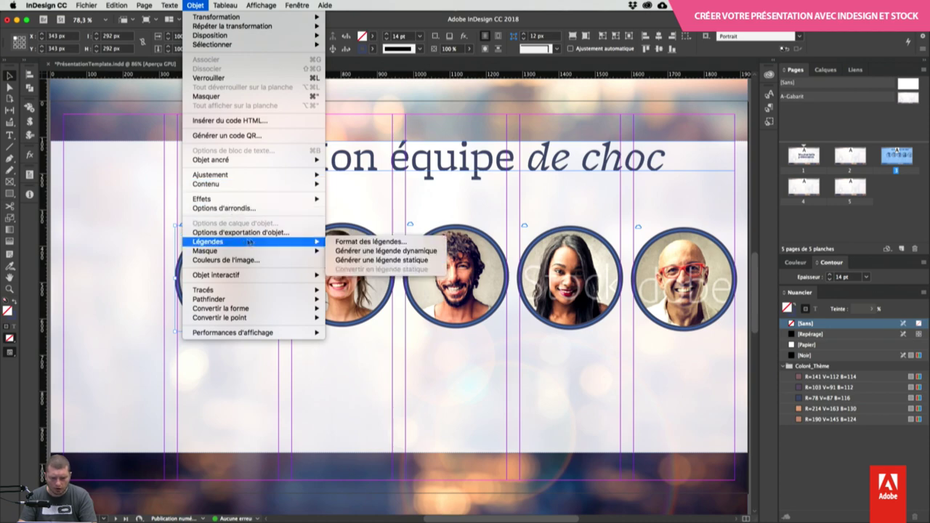
left_click(388, 251)
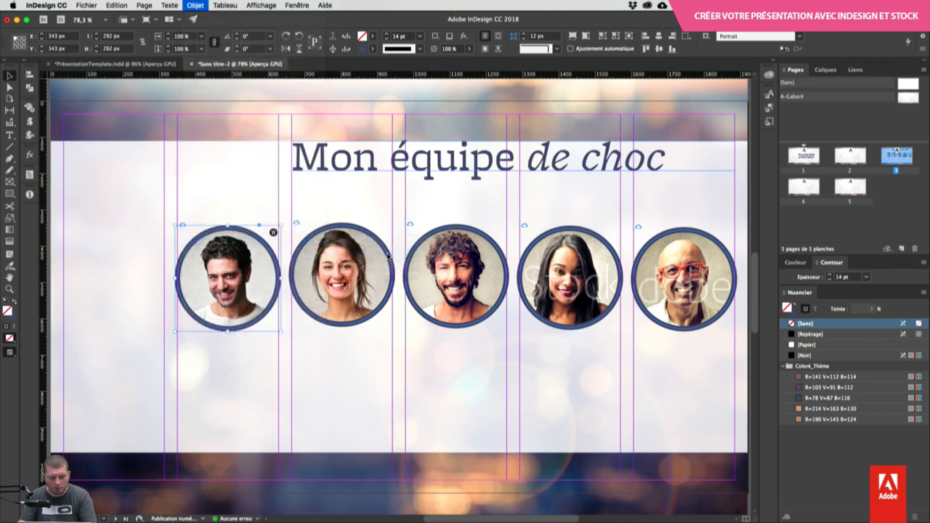
Step: Delete the generated file-name caption under the first circular portrait
key("super+1")
key("super+2")
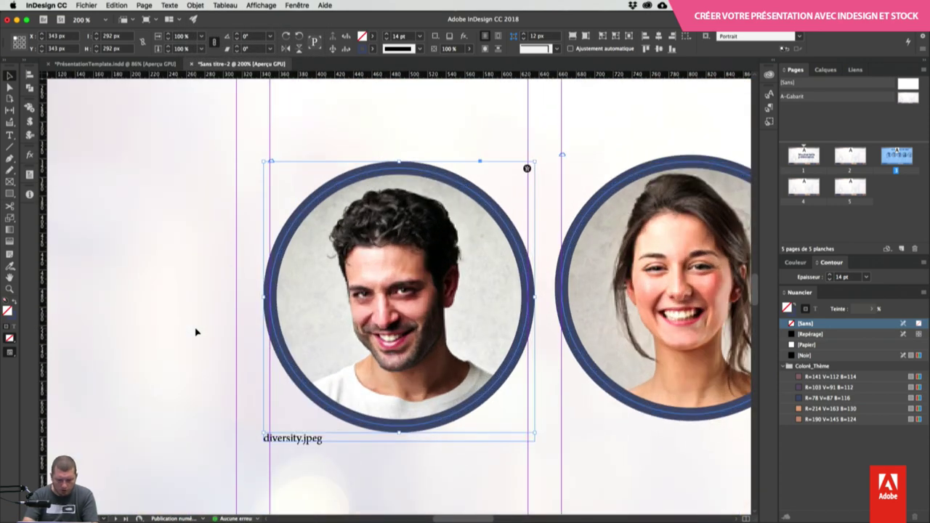
left_click(319, 442)
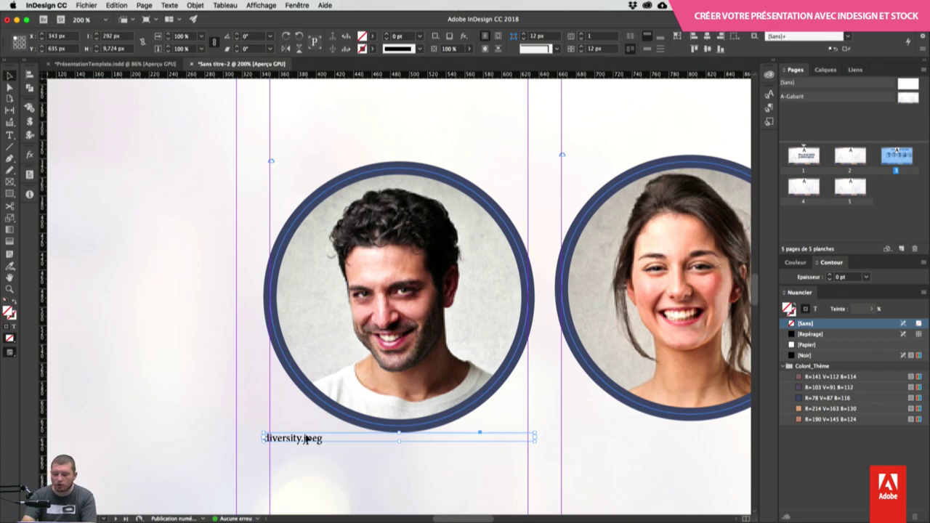
key("Delete")
Step: Add a text frame beneath the portraits spanning all five columns, with the five team members' first names on separate lines
key("super+minus")
key("super+minus")
key("super+minus")
key("super+minus")
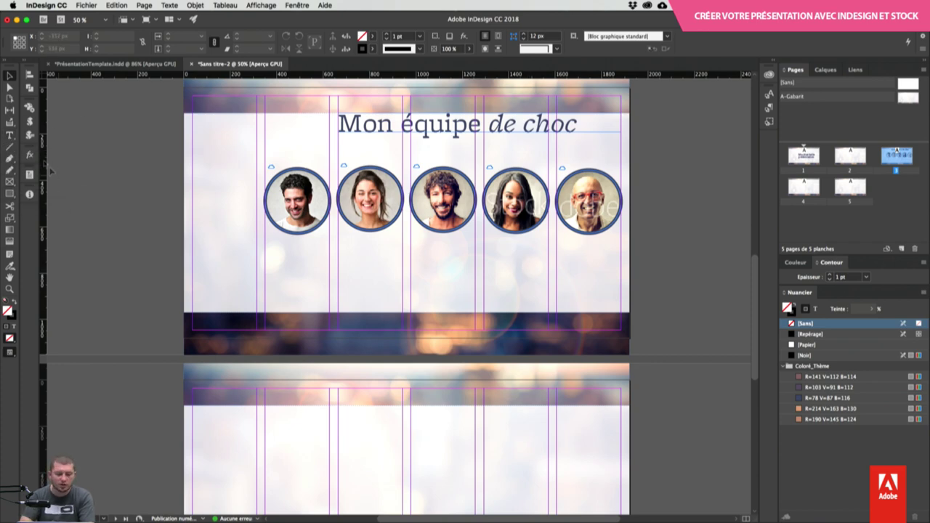
left_click(9, 135)
left_click_drag(268, 243, 621, 295)
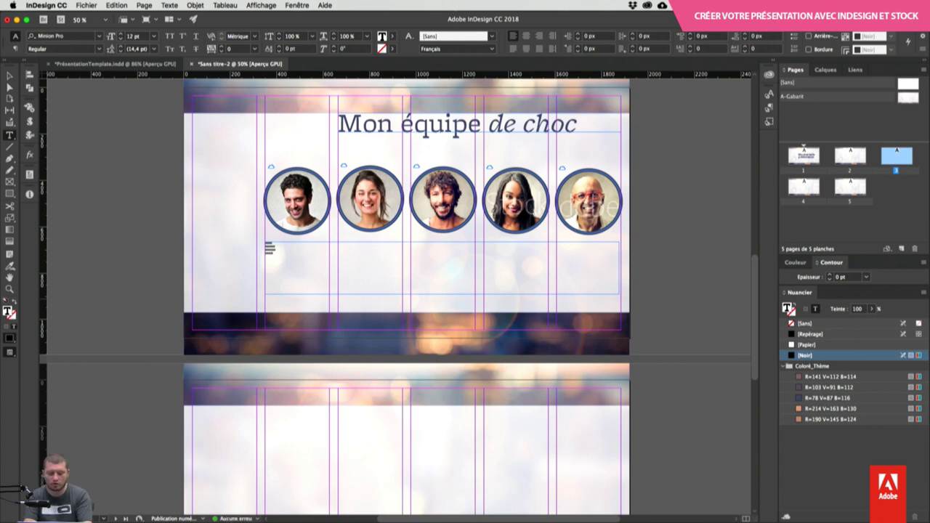
Step: Apply the Corps Slide paragraph style to all the names in the text frame
left_click(269, 251)
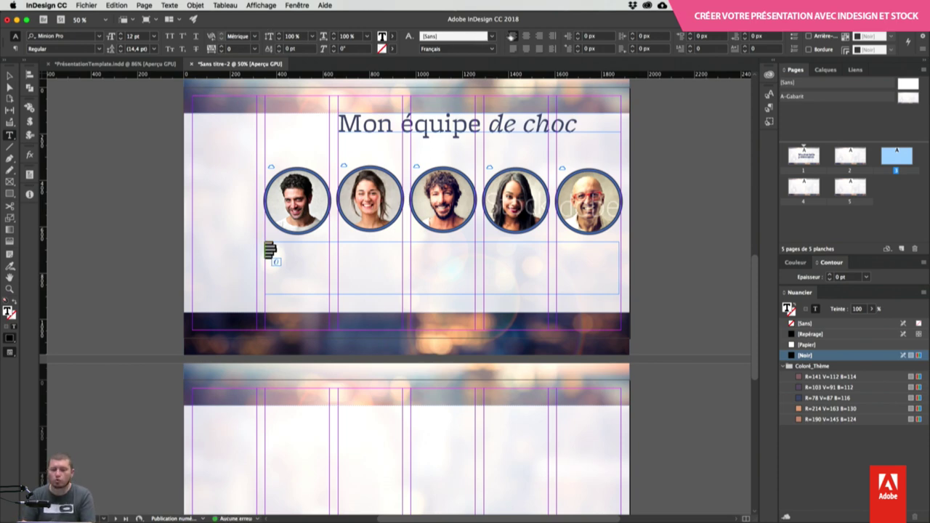
left_click(15, 48)
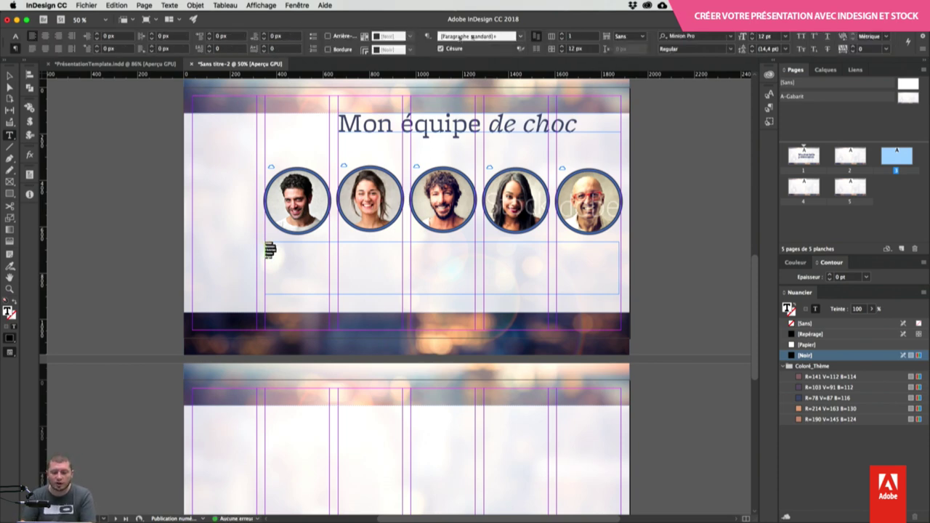
left_click(513, 36)
left_click(487, 88)
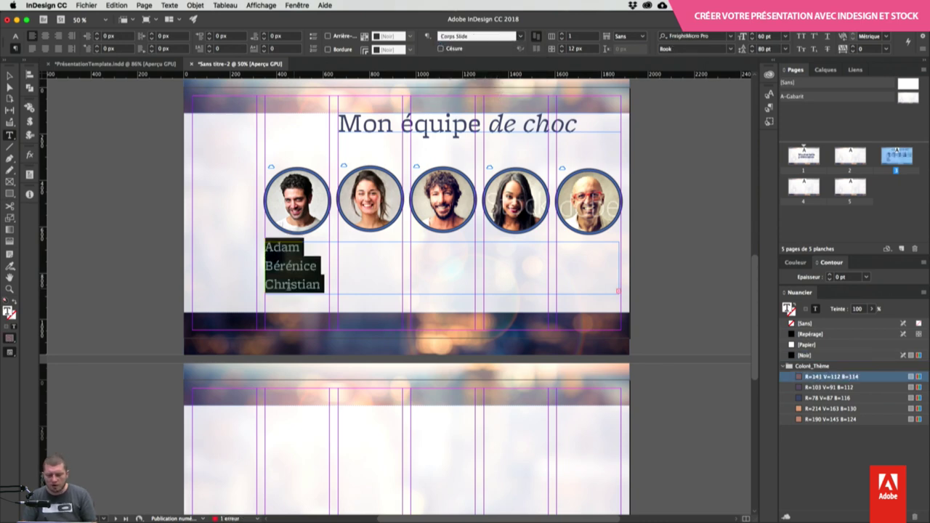
Step: Extend the names frame downward to a height of about 273 px and divide it into 5 columns
left_click(9, 75)
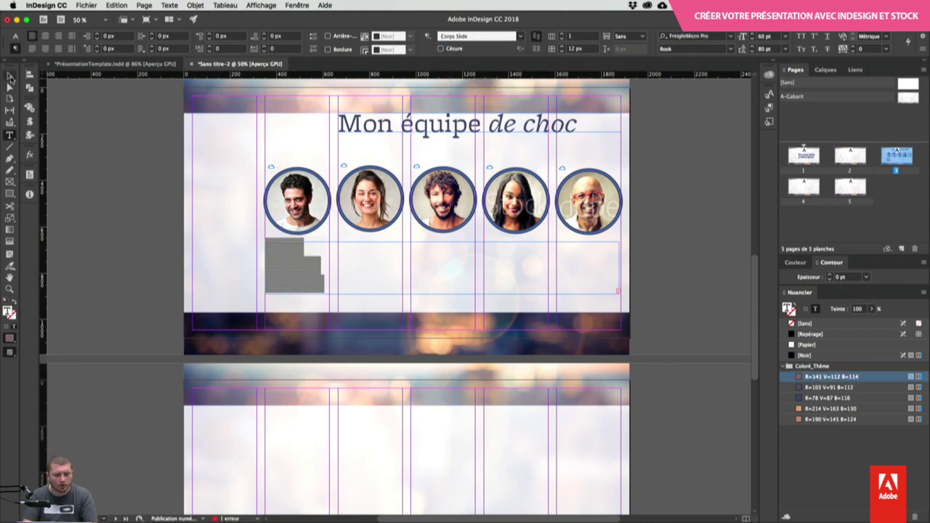
mouse_move(442, 295)
left_mouse_down()
mouse_move(444, 329)
mouse_move(442, 297)
mouse_move(439, 306)
left_mouse_up()
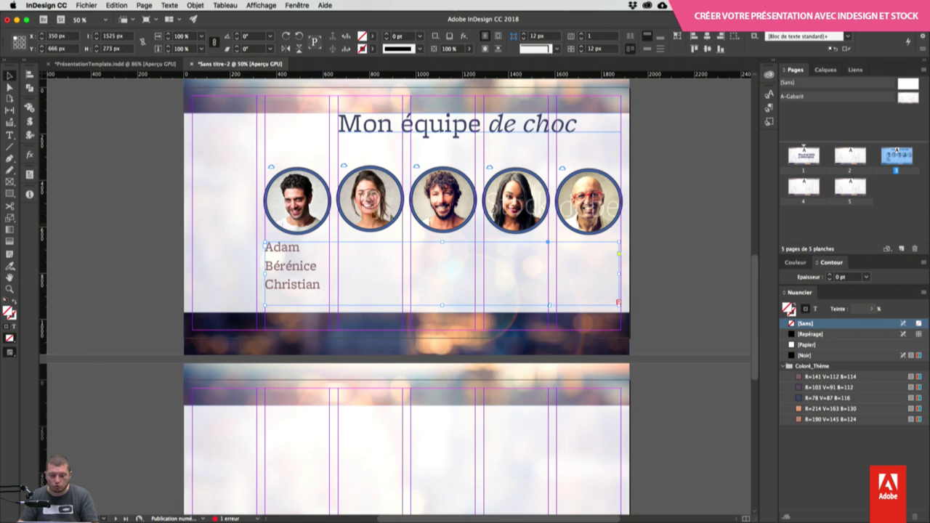
left_click(591, 36)
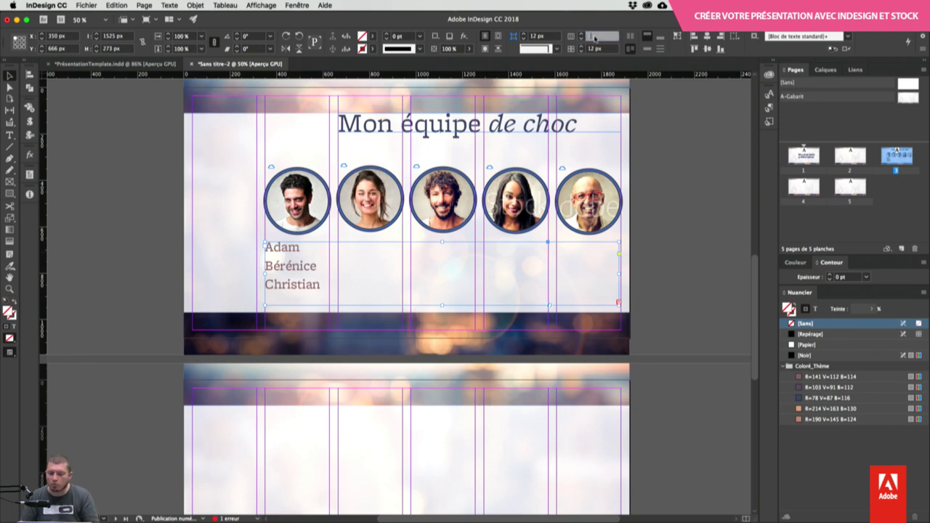
type("5")
key("Return")
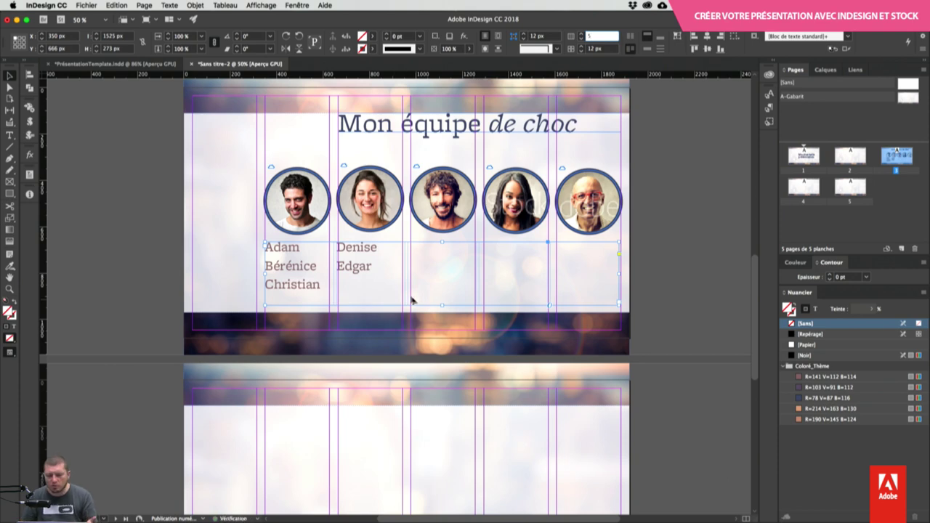
Step: Set the names frame's column gutter to 36 px and balance the columns to put one name under each portrait
left_click(601, 49)
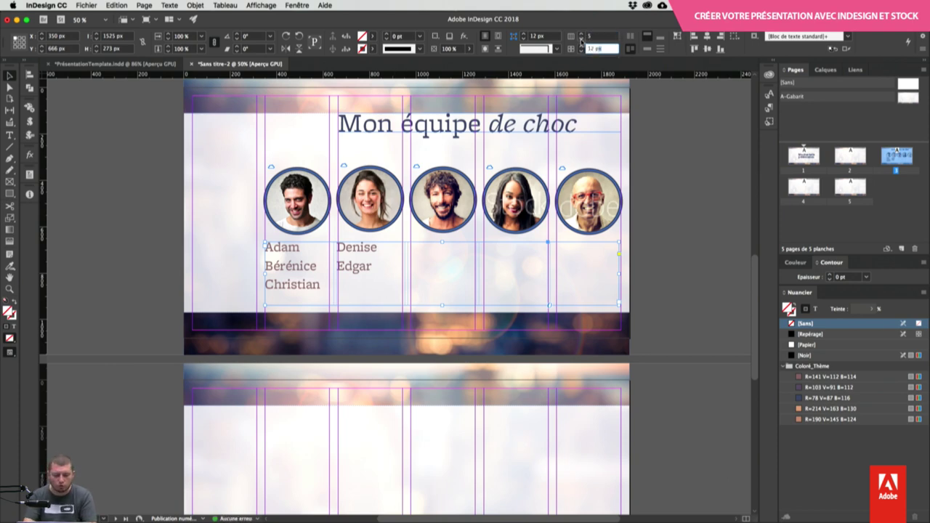
type("40")
key("Return")
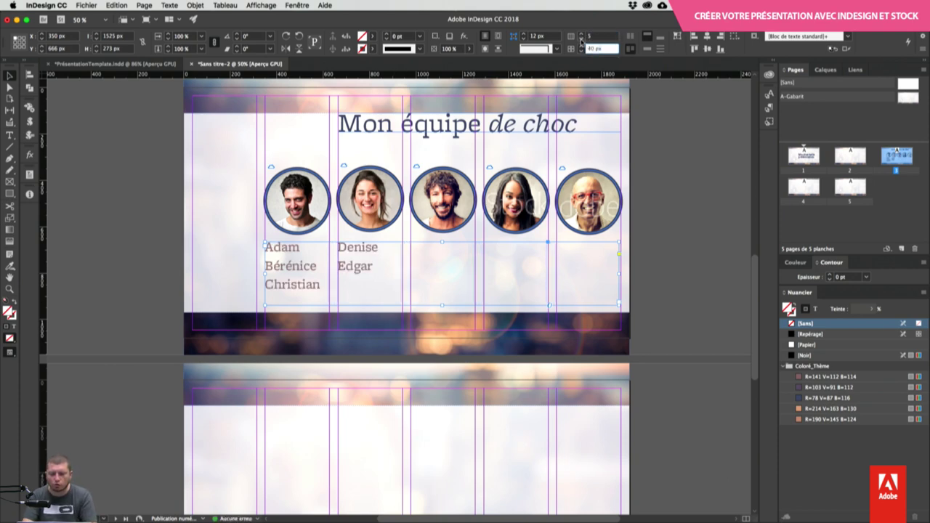
type("16")
key("Return")
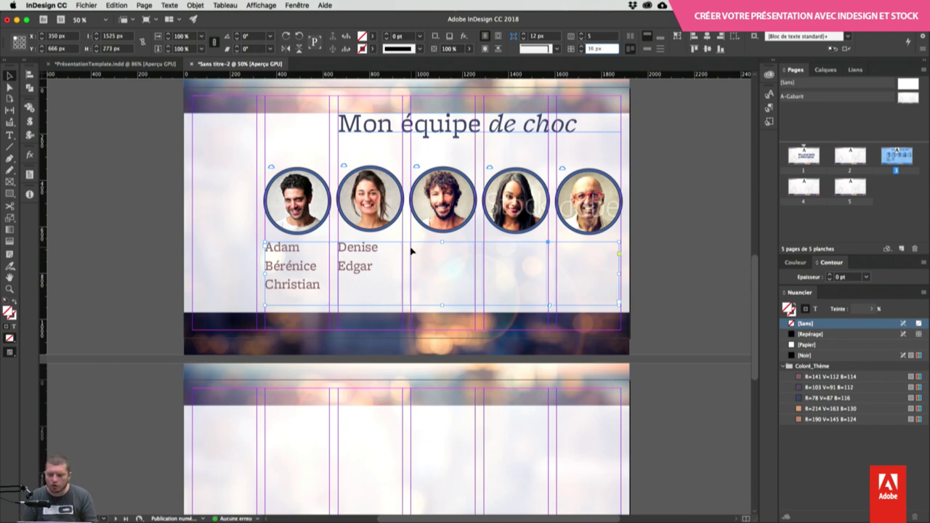
type("36")
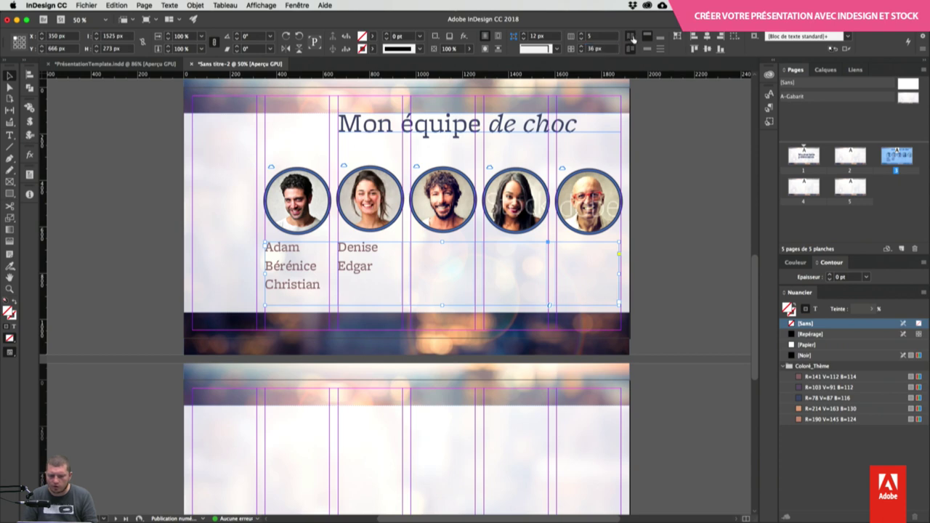
key("Return")
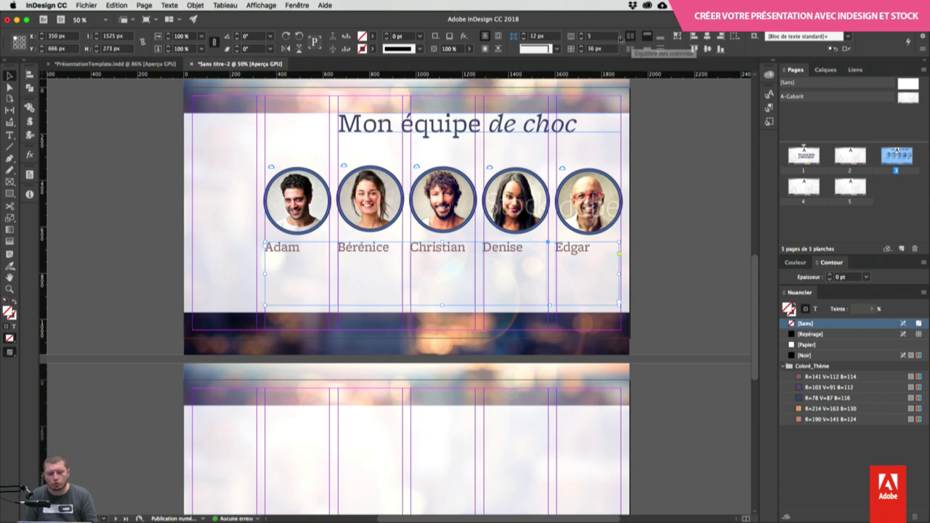
Step: Centre the names in their columns, widen the frame slightly to the right margin, and preview the slide without guides
key("super+shift+c")
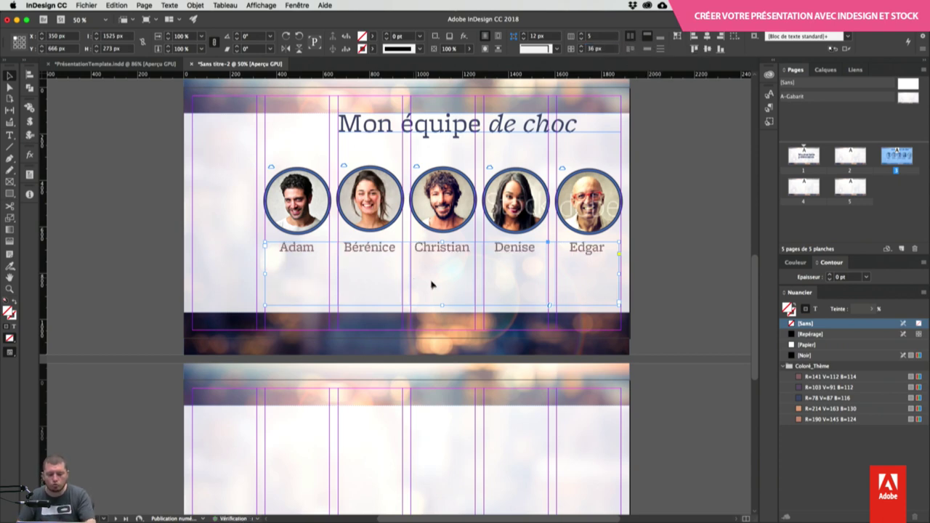
left_click_drag(618, 272, 623, 272)
left_click(649, 277)
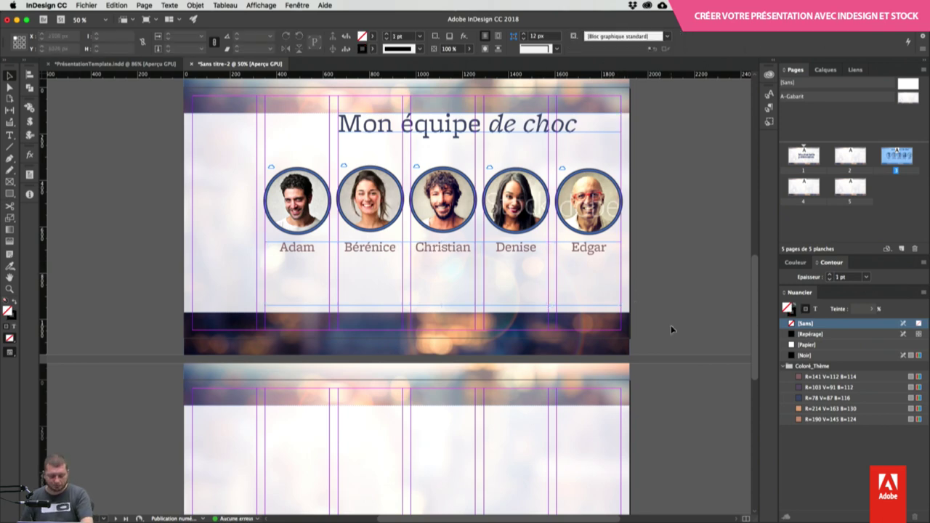
key("w")
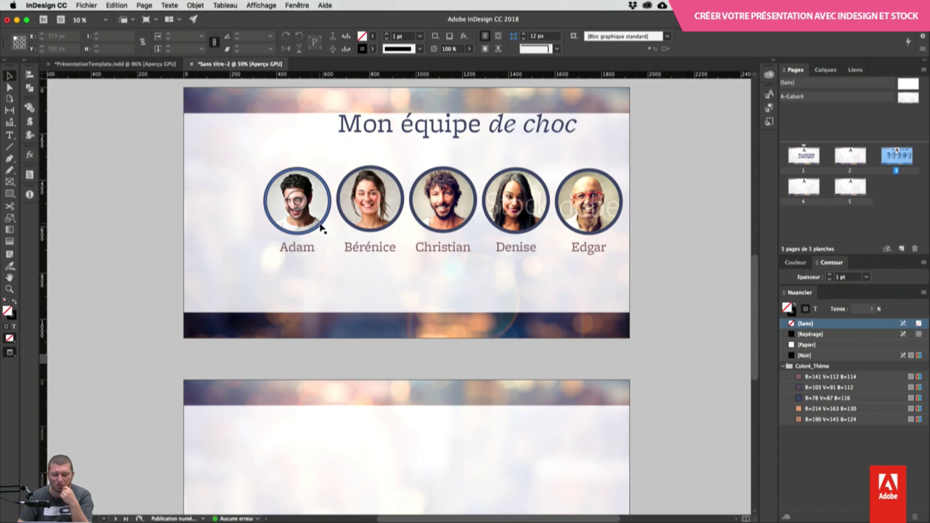
Step: Give the first portrait an 8 pt stroke in the theme colour R=141 V=112 B=114
key("super+1")
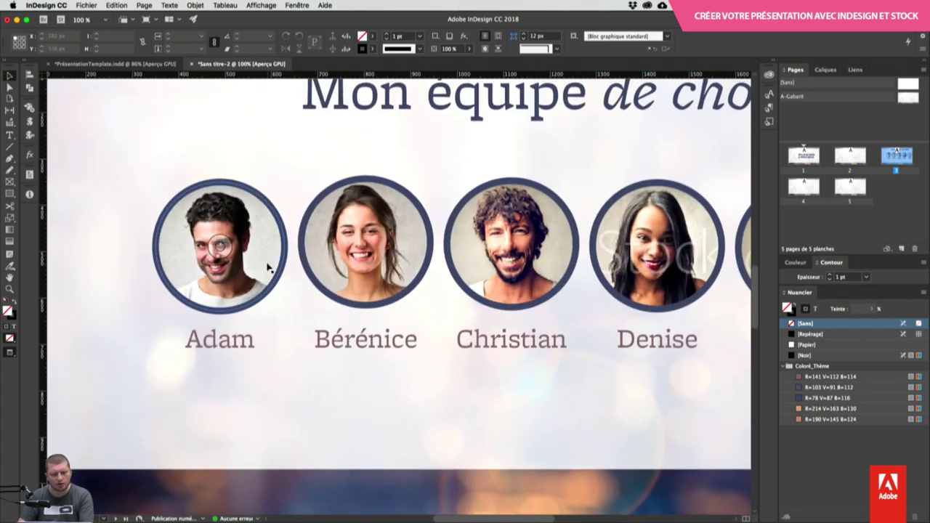
left_click(267, 265)
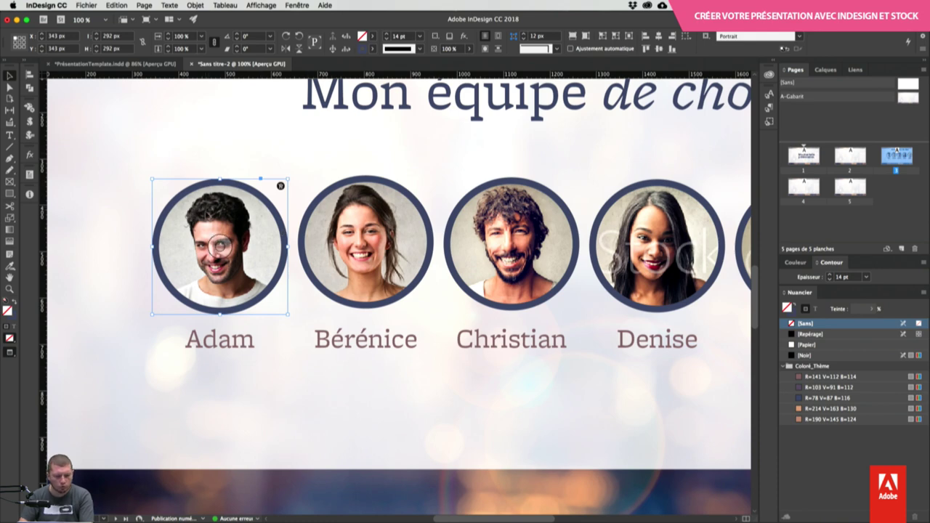
left_click(402, 37)
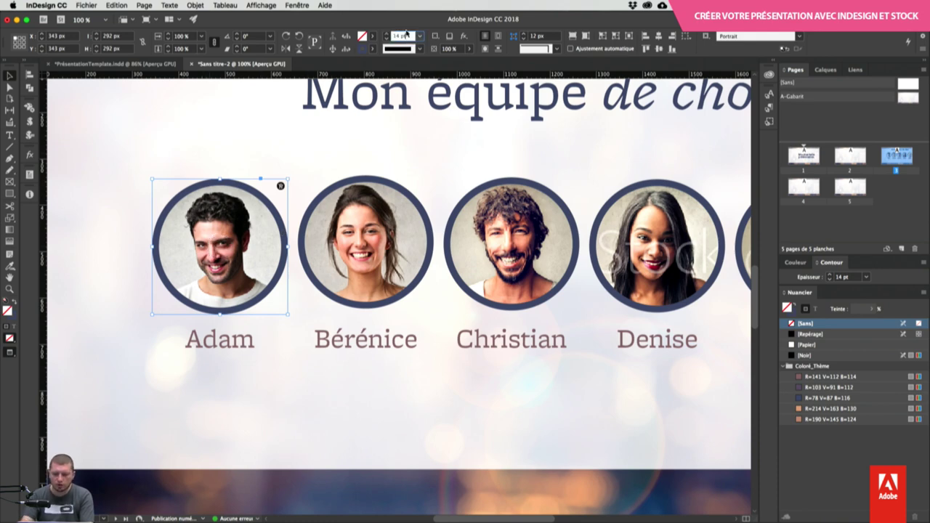
type("8")
key("Return")
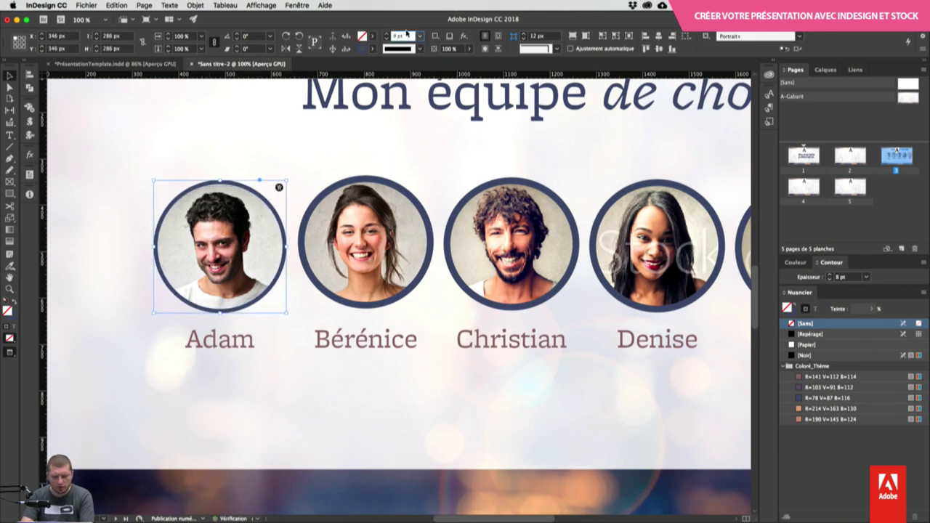
left_click(794, 312)
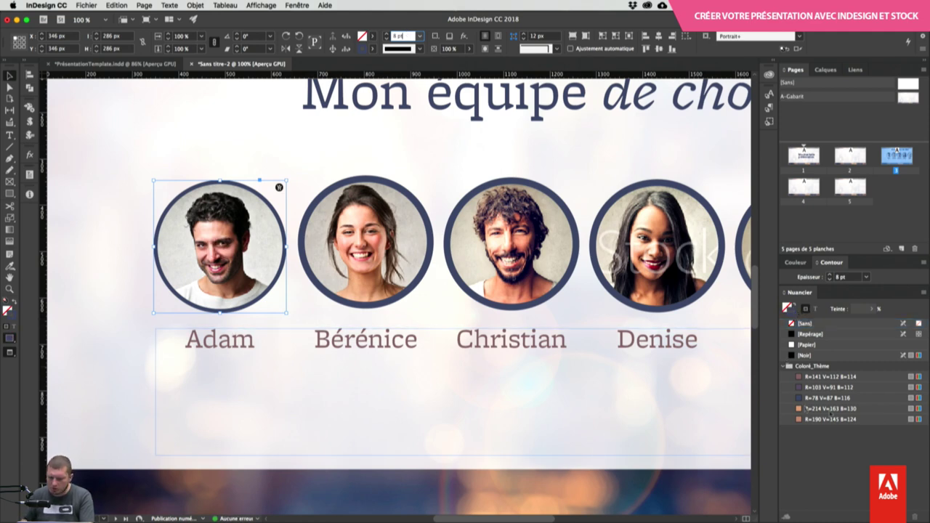
left_click(836, 377)
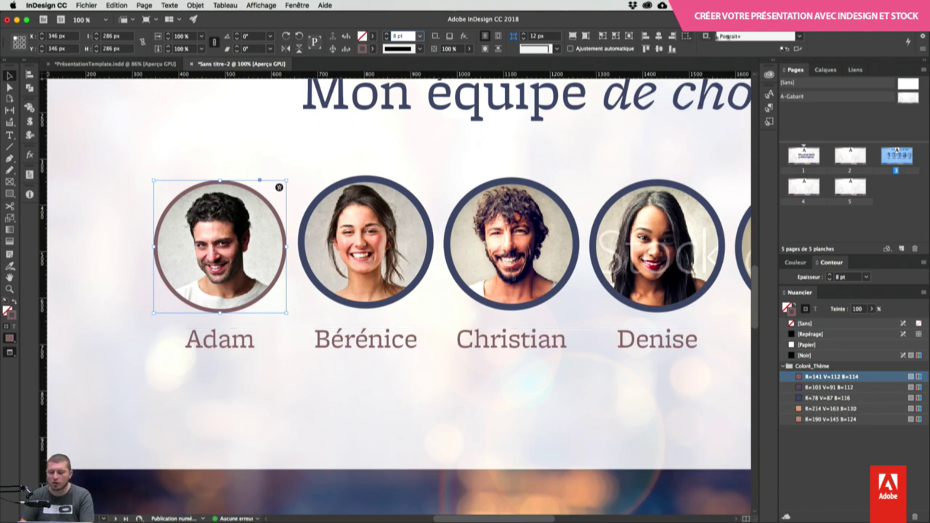
Step: Redefine the Portrait object style from the first portrait to update all five circles
left_click(800, 37)
left_click(706, 36)
left_click(705, 36)
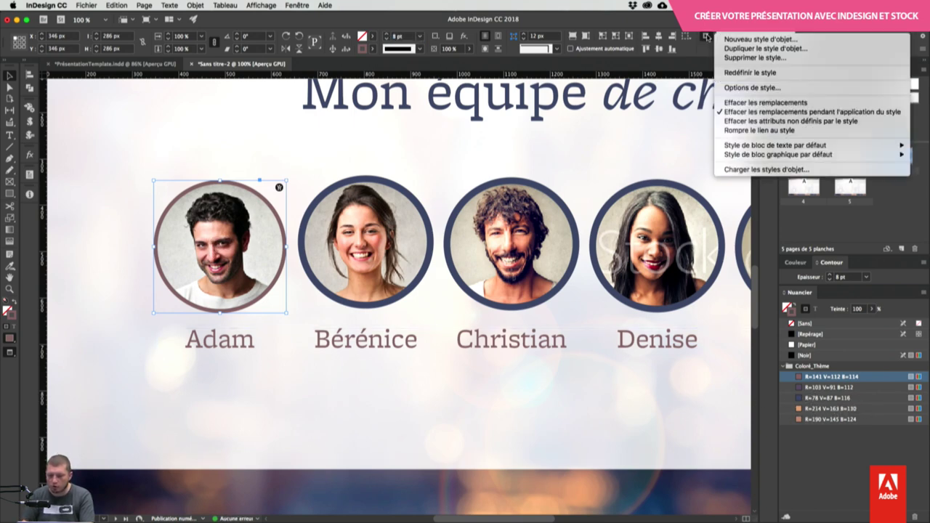
left_click(744, 73)
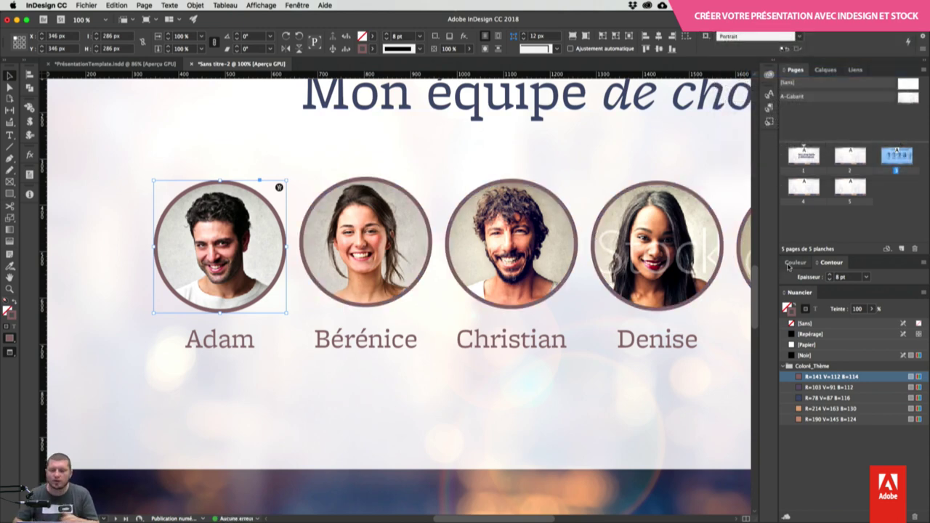
Step: Examine the Portrait object style's text frame, baseline, anchored object and frame fitting attributes in its style options
left_click(706, 36)
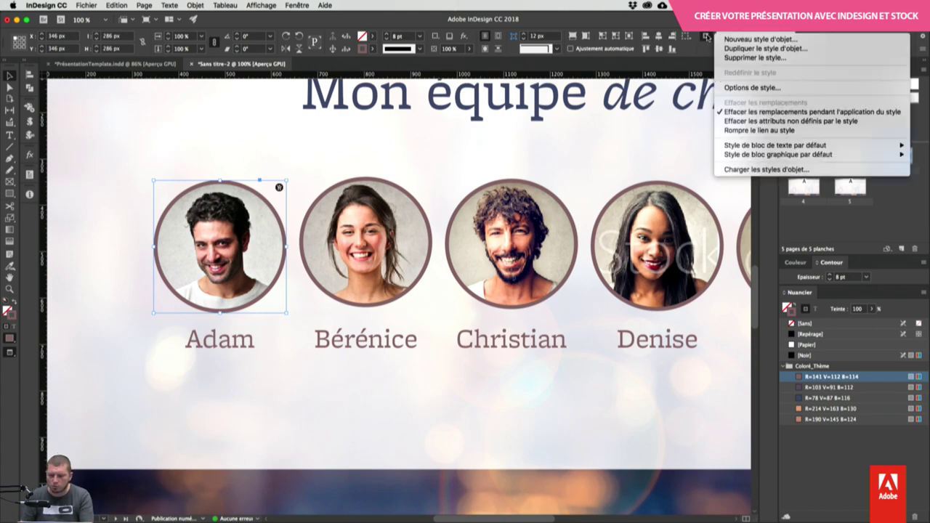
left_click(739, 87)
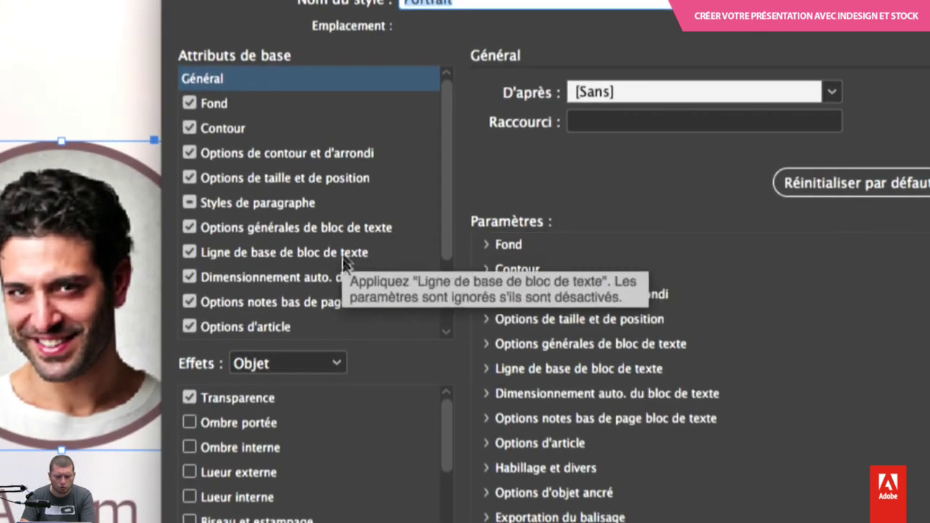
left_click(357, 239)
left_click(340, 298)
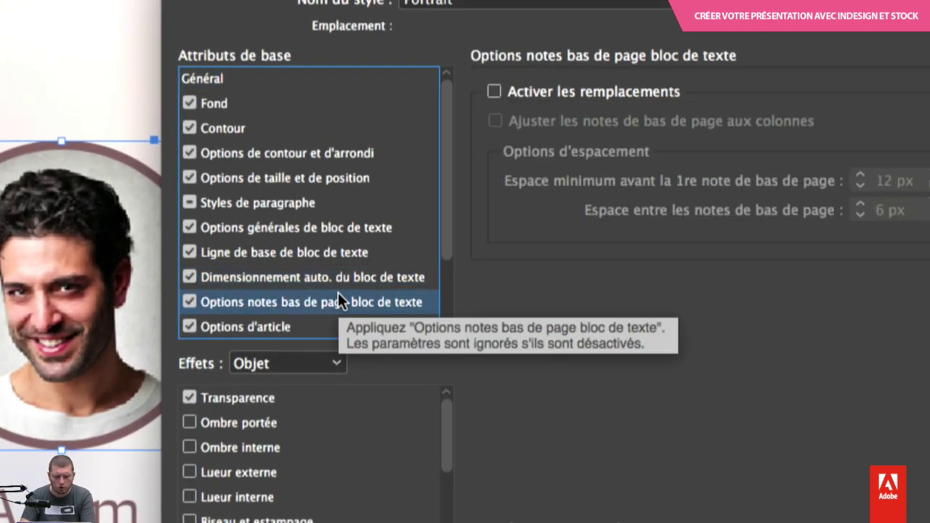
scroll(305, 300, "down", 2)
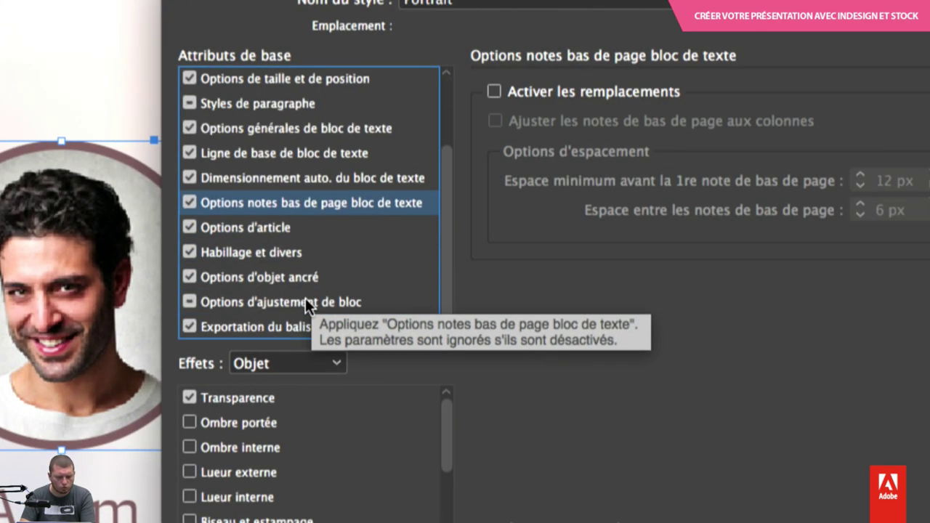
left_click(336, 129)
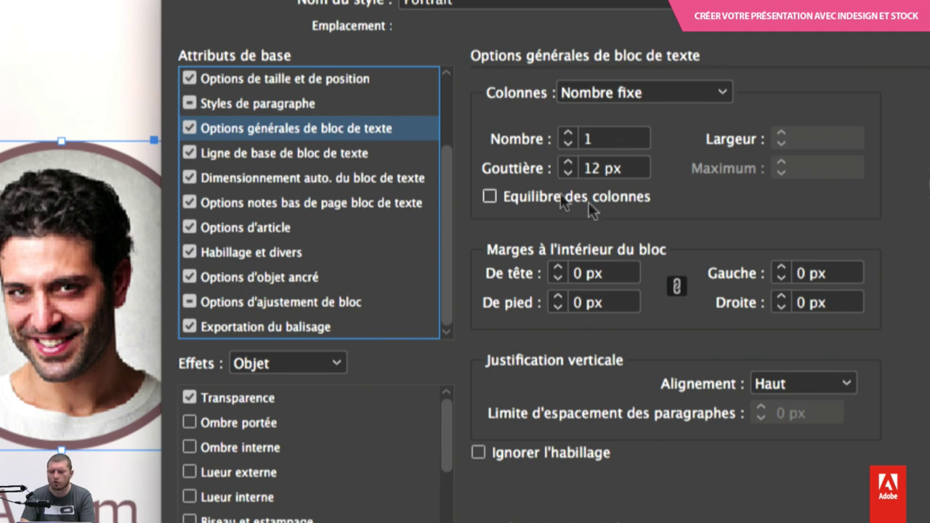
left_click(360, 160)
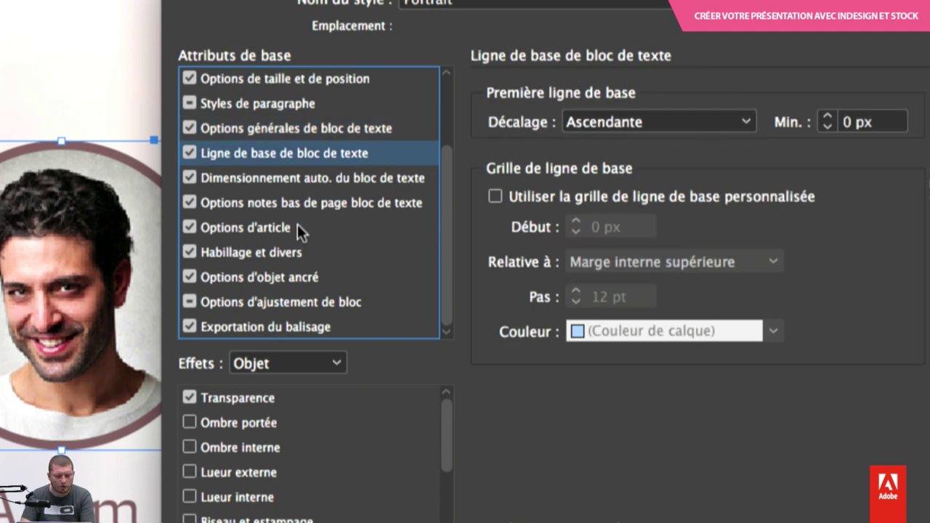
left_click(282, 270)
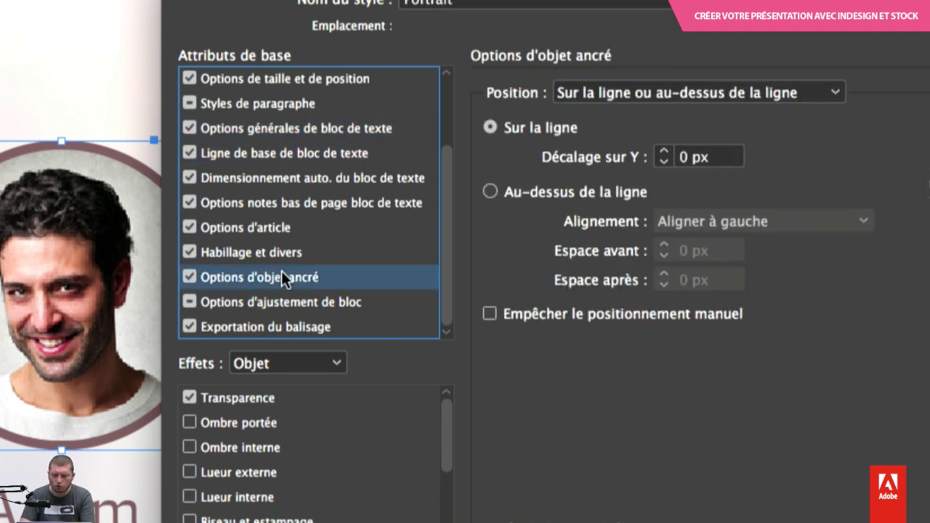
left_click(356, 295)
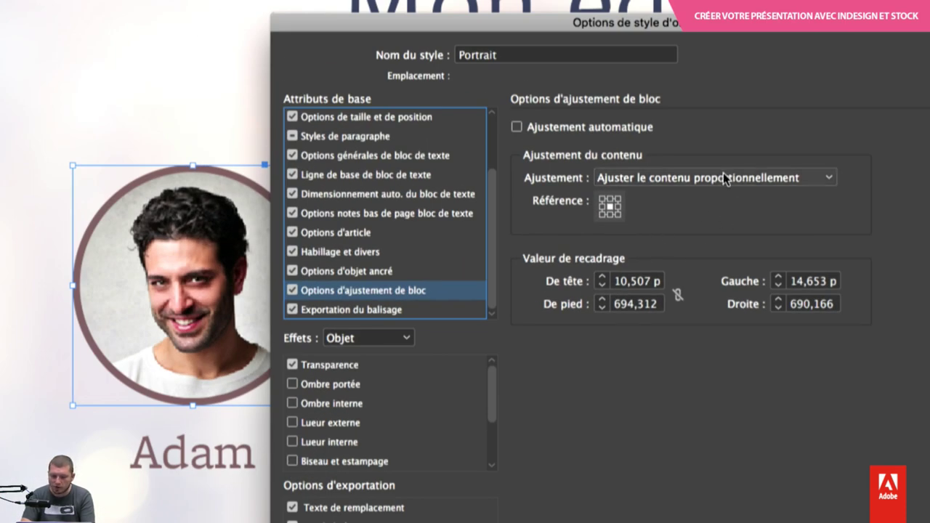
scroll(412, 181, "up", 3)
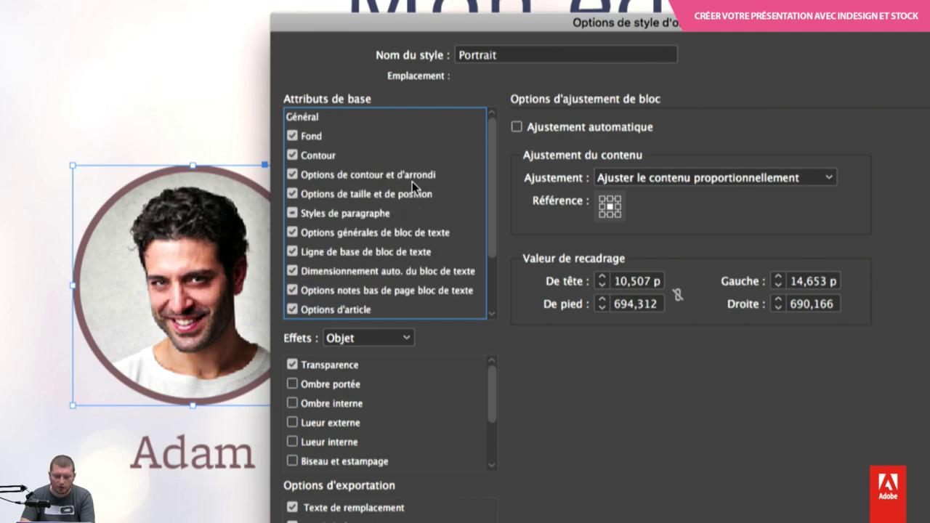
Step: Try to have the Portrait object style fix both height and width at 280 px for every circle
left_click(412, 182)
left_click(382, 192)
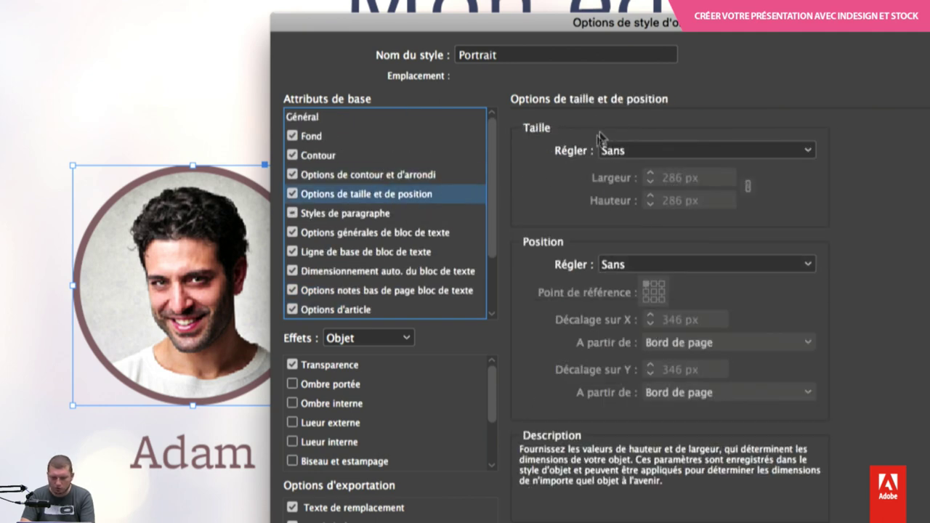
left_click(644, 149)
left_click(636, 223)
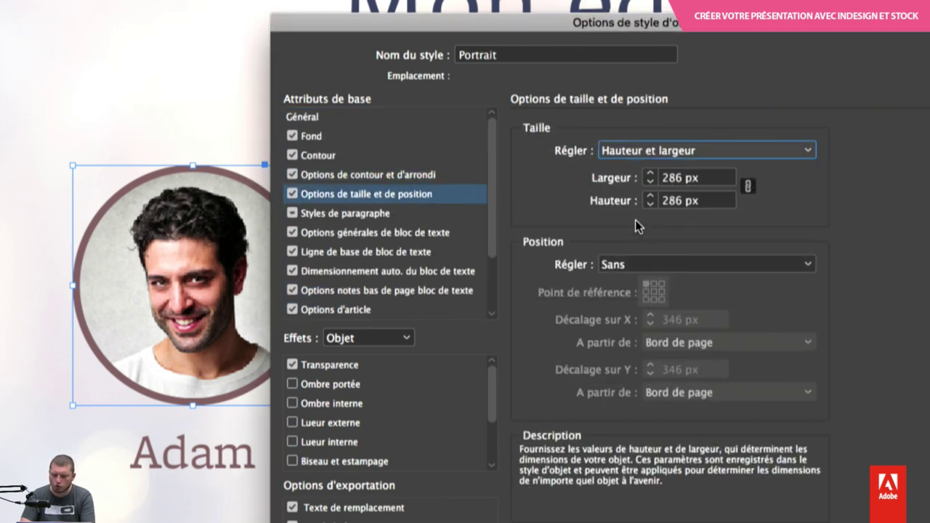
left_click(700, 177)
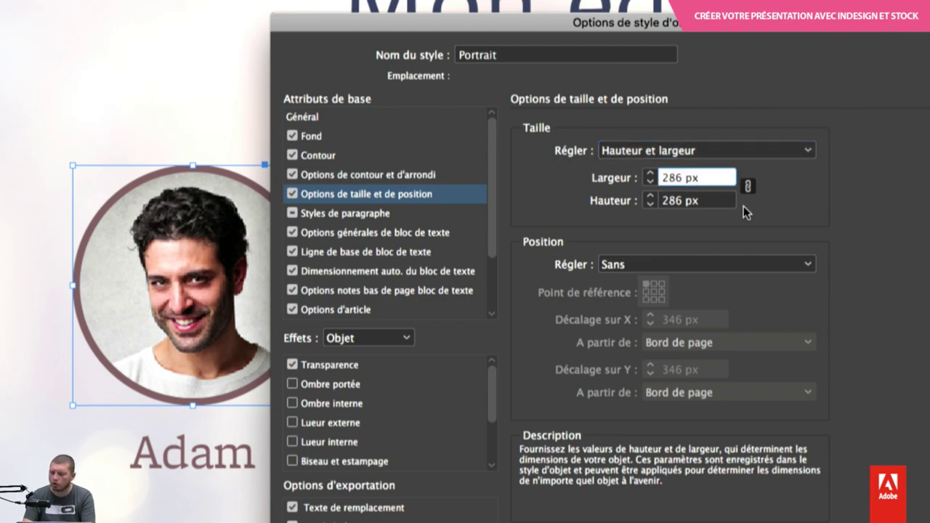
key("Down")
key("Down")
key("Down")
key("Down")
key("Down")
key("Down")
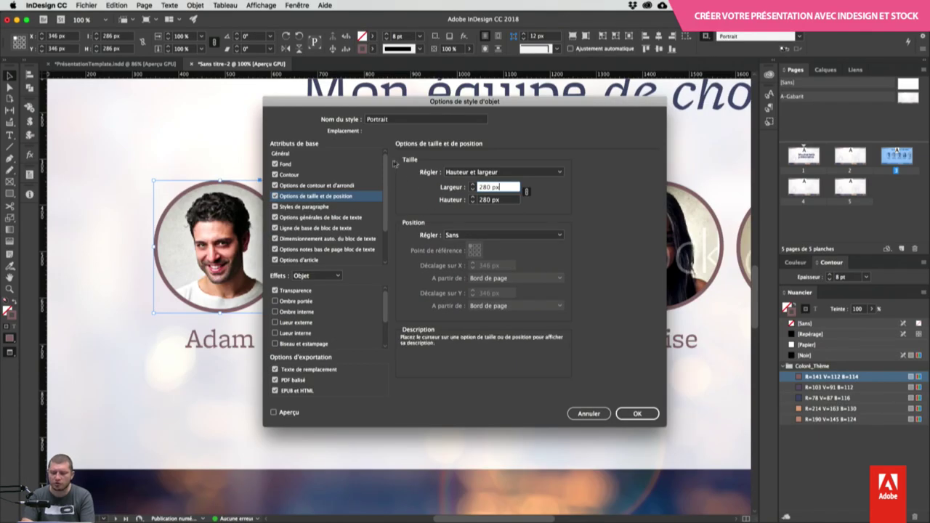
left_click(638, 414)
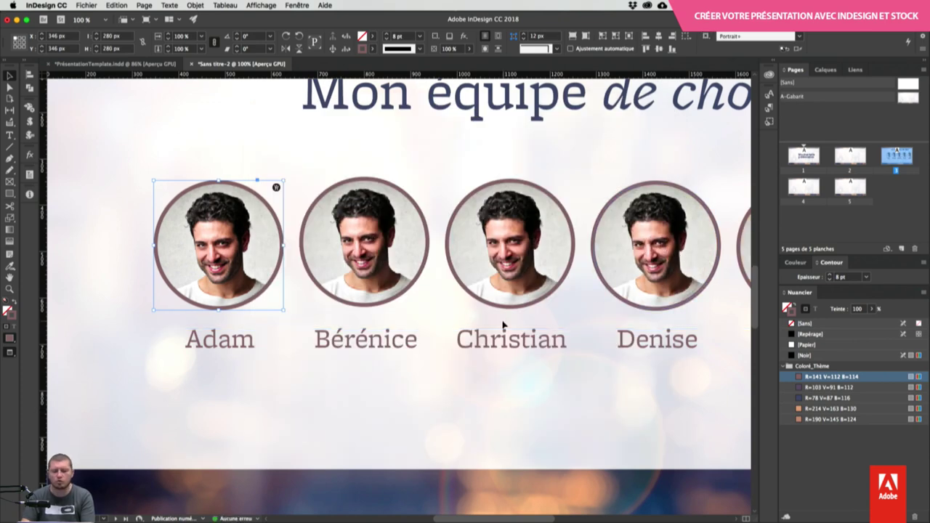
Step: Set the frame fitting options of the Portrait object style to be ignored
key("super+minus")
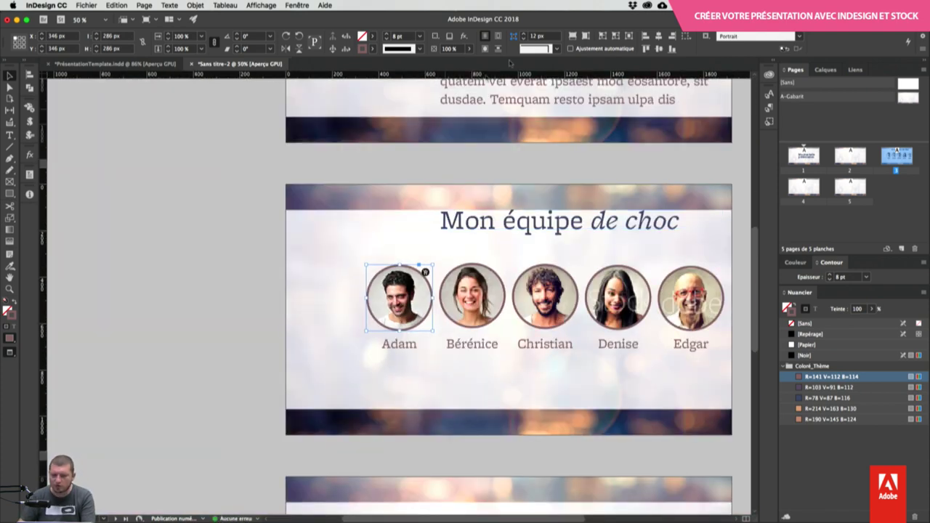
left_click(707, 37)
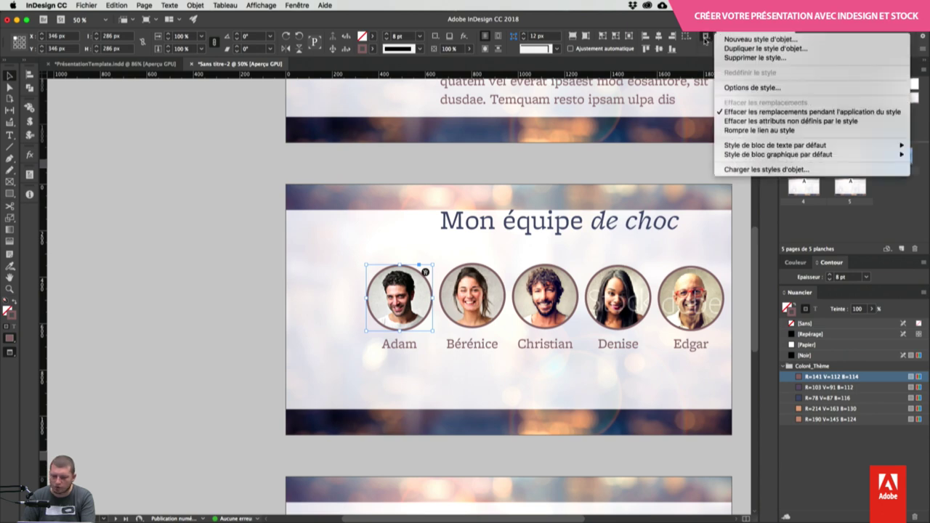
left_click(752, 87)
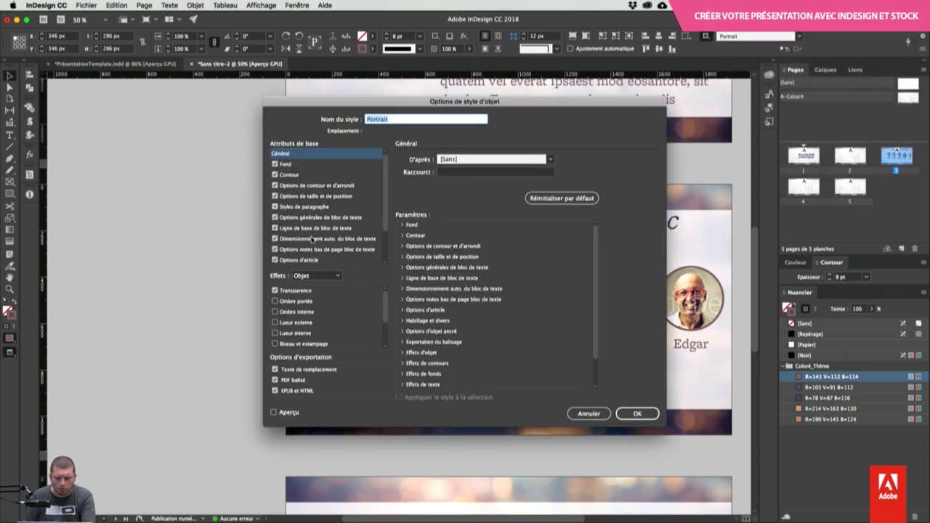
scroll(314, 241, "down", 3)
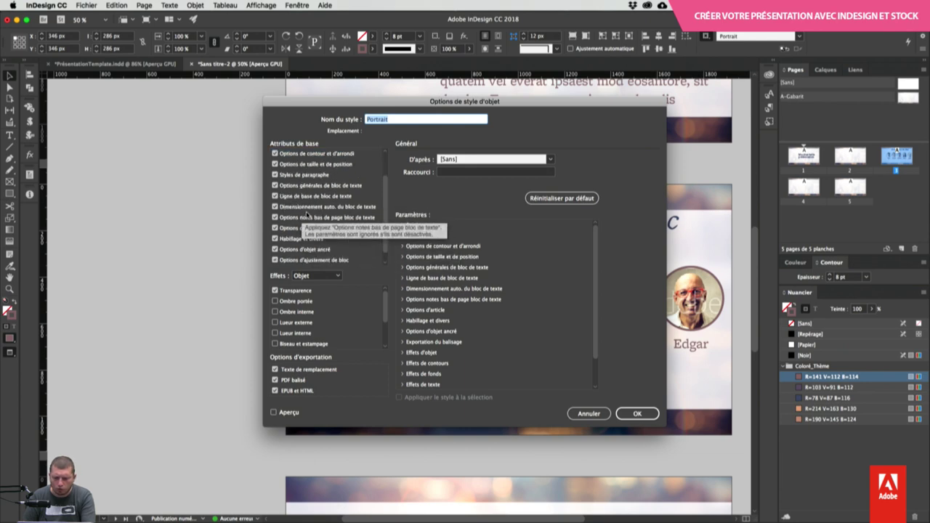
left_click(300, 260)
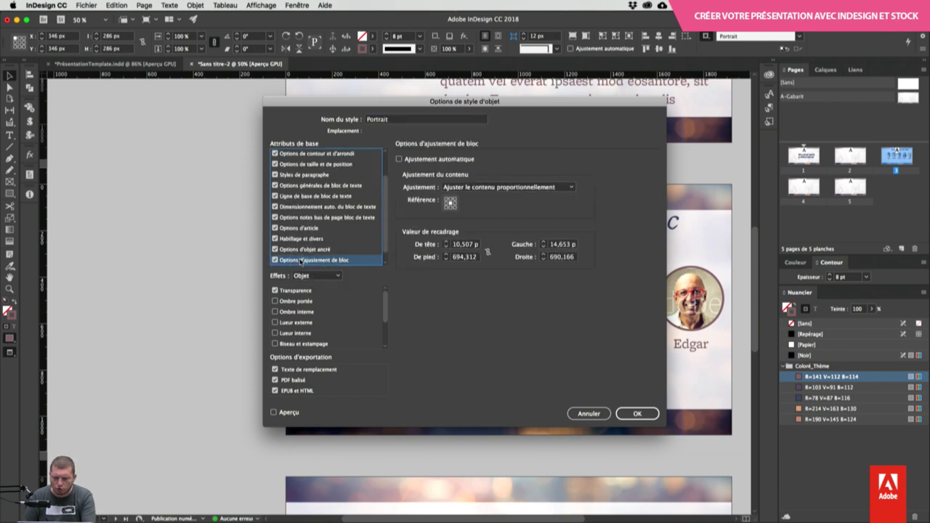
left_click(275, 261)
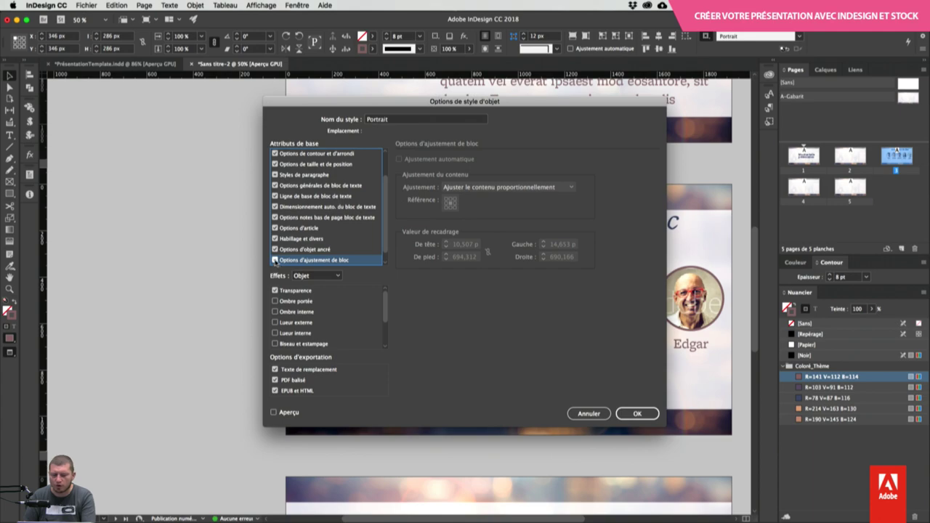
left_click(276, 261)
left_click(275, 261)
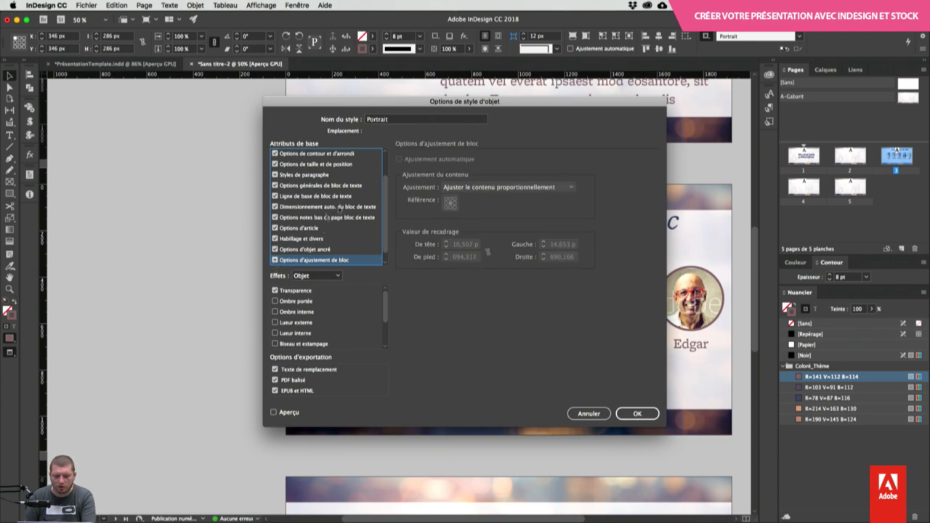
Step: Turn on the style preview and make the Portrait object style control both height and width
scroll(327, 175, "up", 2)
left_click_drag(358, 110, 155, 71)
left_click(72, 371)
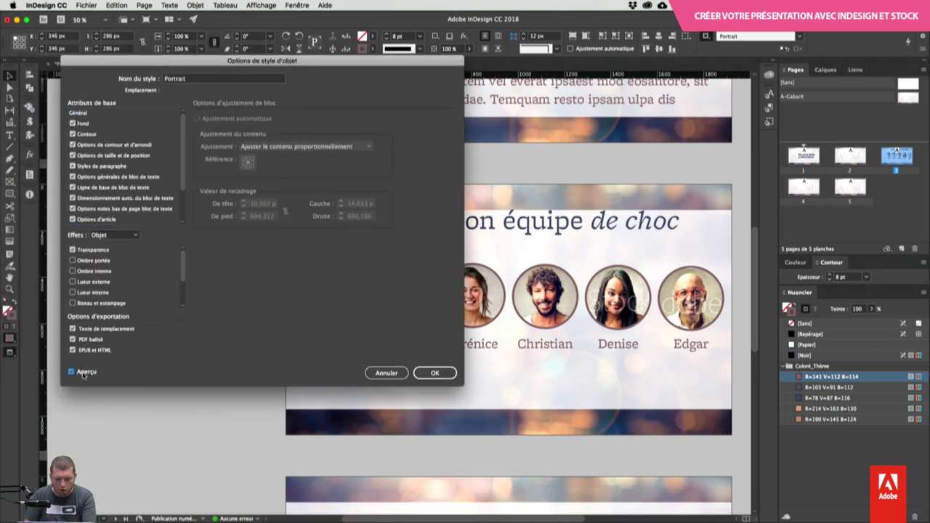
left_click(129, 154)
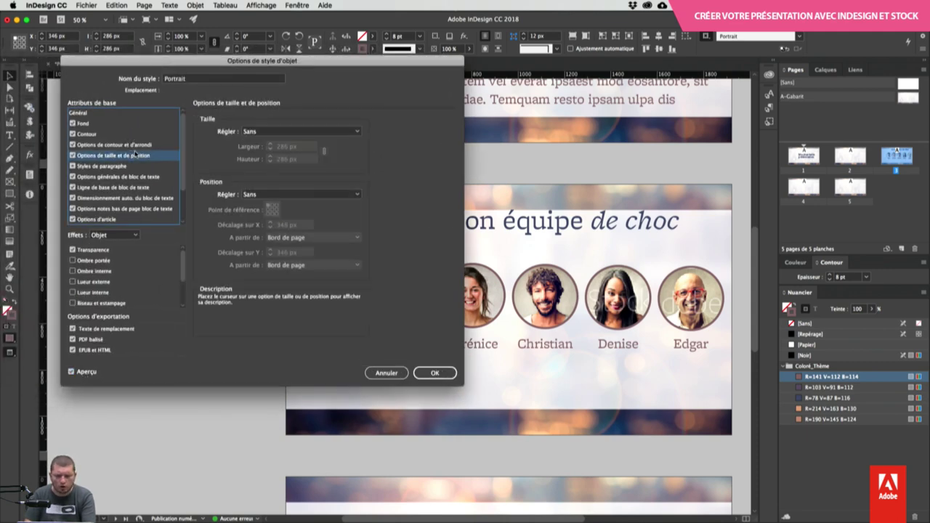
left_click(280, 132)
left_click(279, 173)
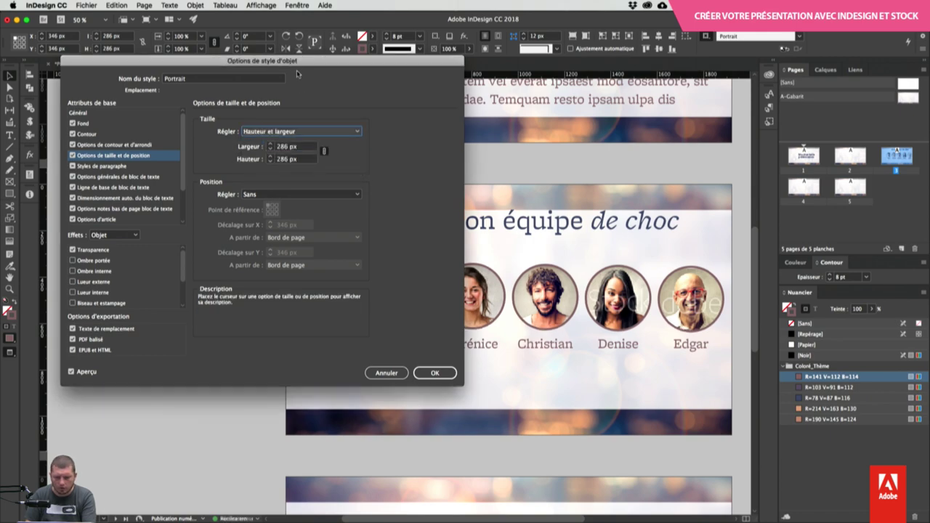
Step: Set the Portrait style's width and height to 280 px and apply it to all five circles
left_click_drag(291, 61, 209, 75)
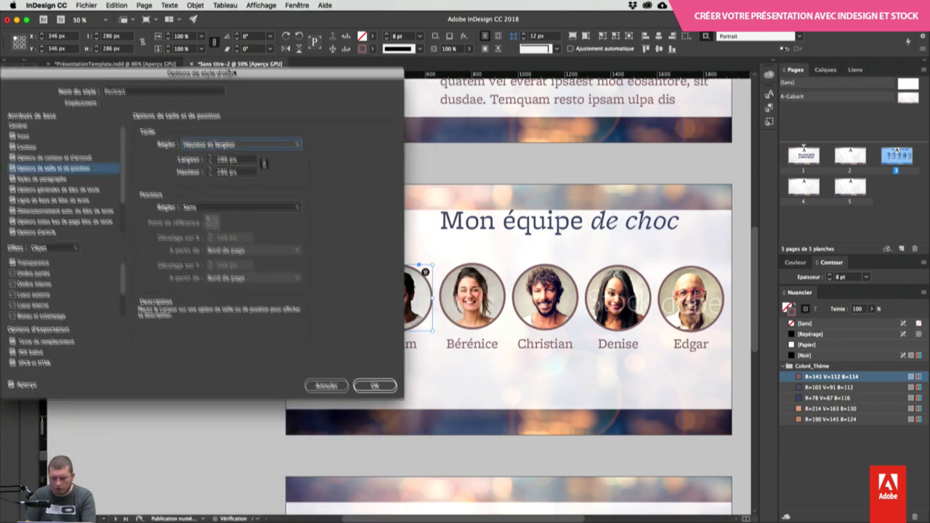
left_click(223, 160)
key("Down")
key("Down")
key("Down")
key("Down")
key("Down")
key("Down")
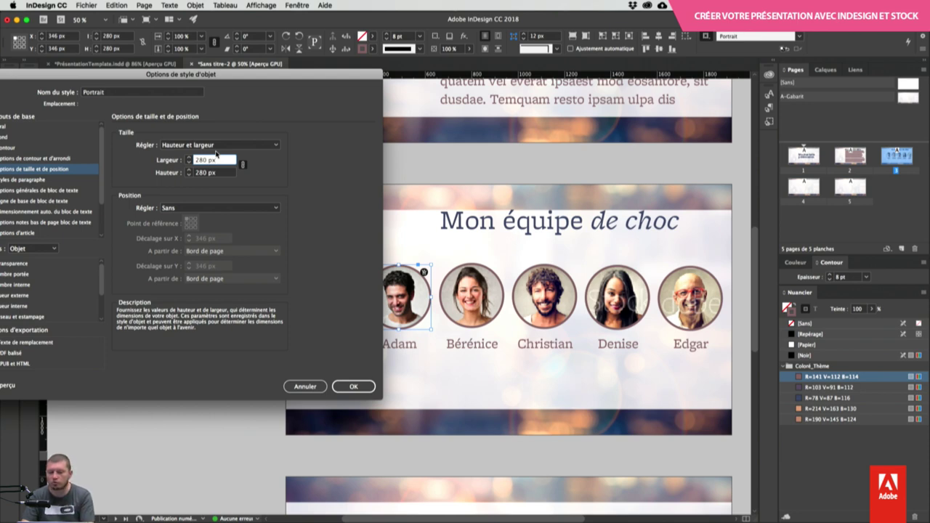
left_click(354, 388)
Step: Select the five portraits, align their top edges, and preview the slide without guides
key("w")
left_click(332, 349)
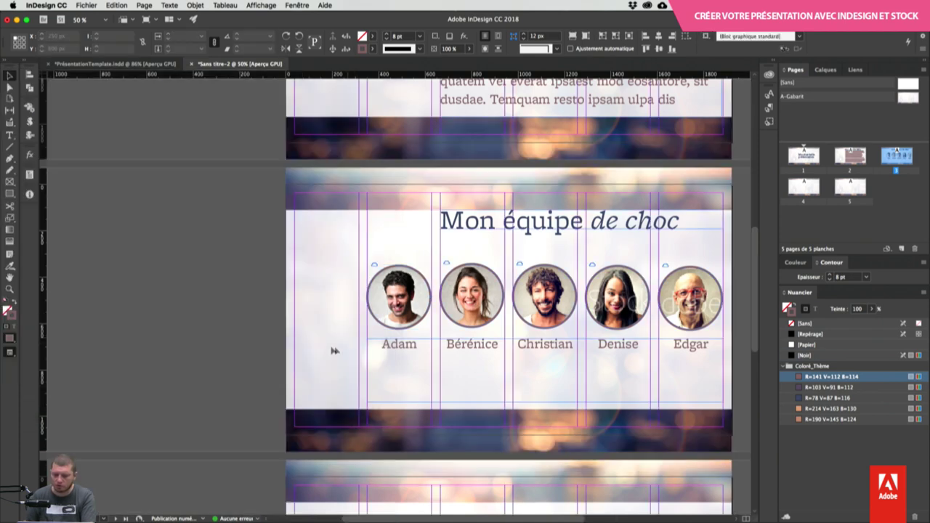
left_click_drag(293, 286, 716, 309)
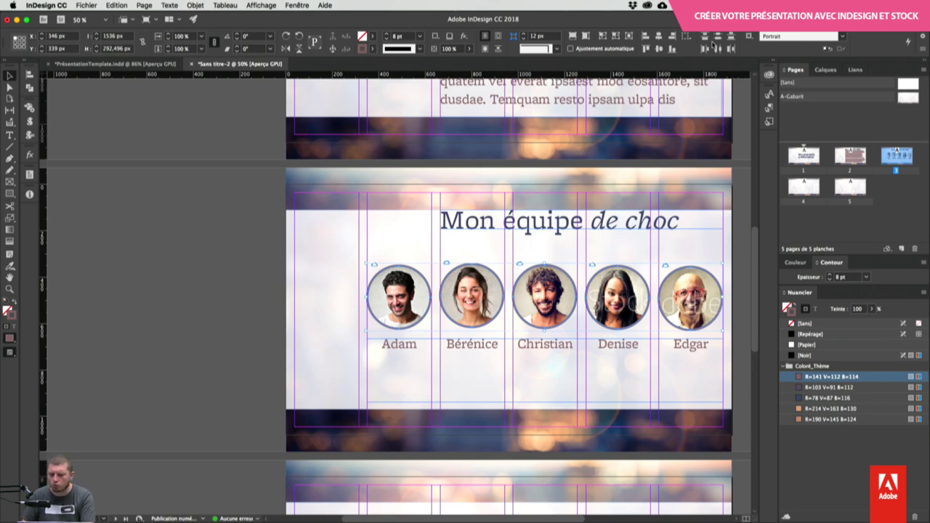
left_click(646, 48)
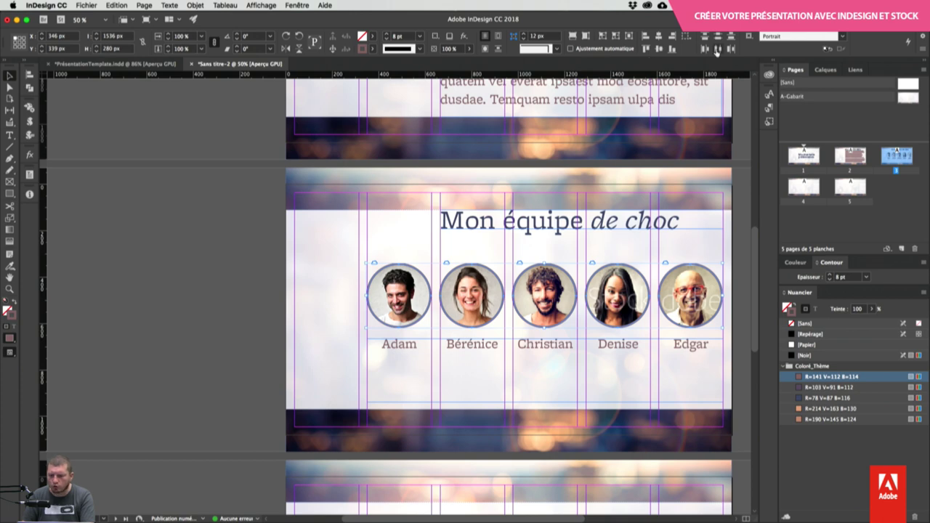
left_click(213, 350)
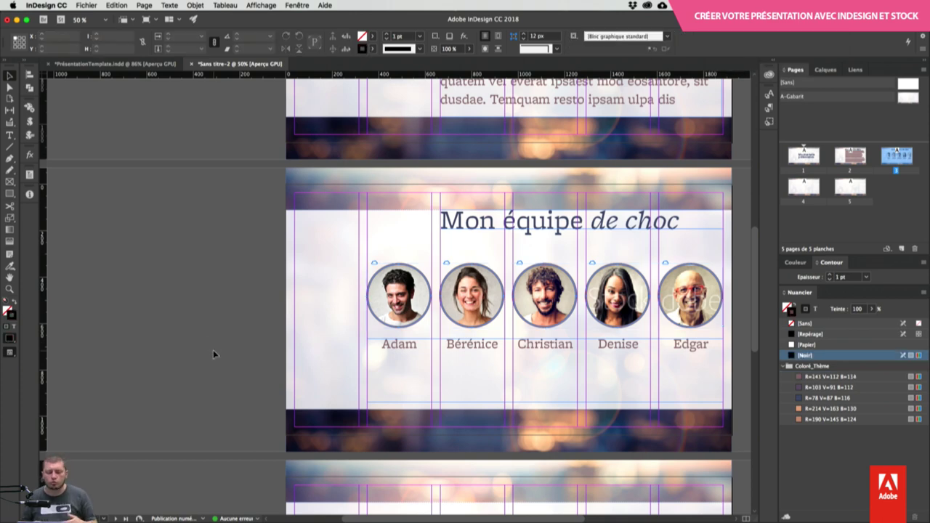
key("w")
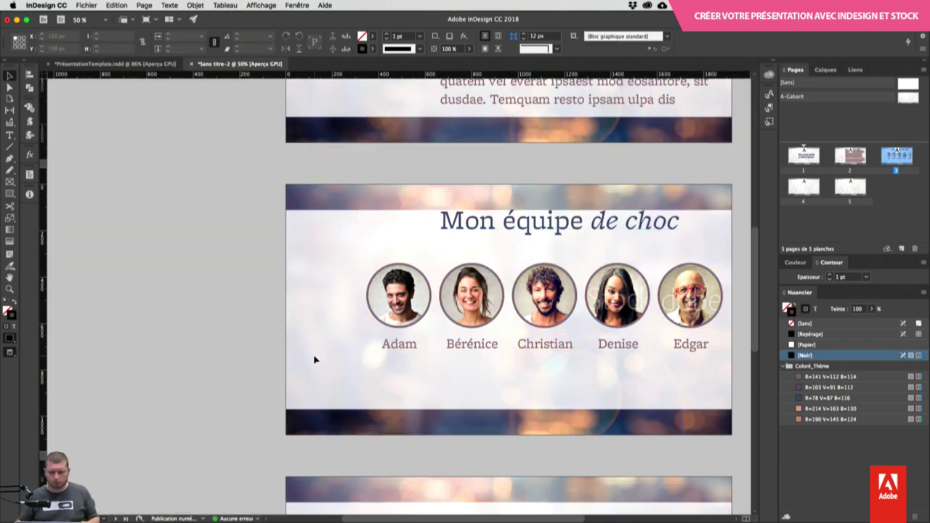
Step: Move the slide title frame down closer to the portraits, to about Y 183 px, and check the slide in preview
left_click_drag(560, 222, 571, 240)
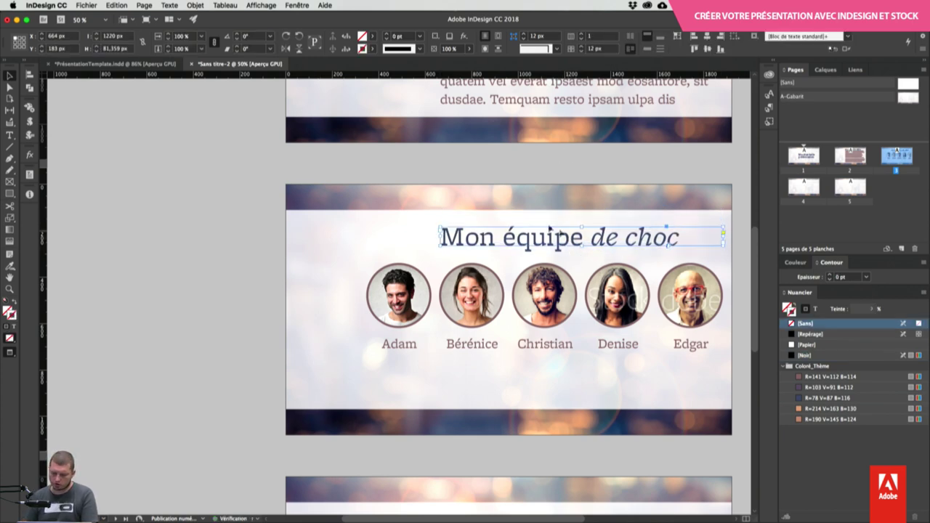
left_click(224, 280)
key("w")
key("d")
key("w")
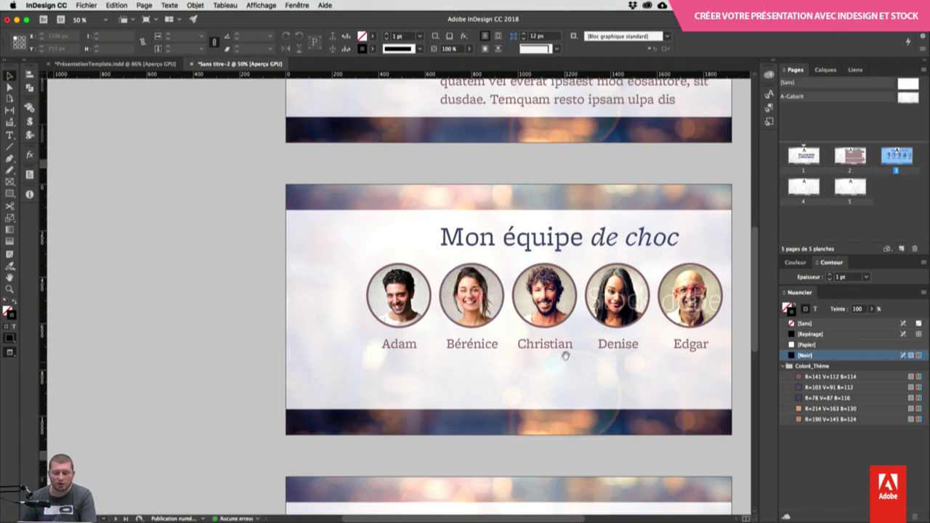
left_click_drag(565, 353, 451, 256)
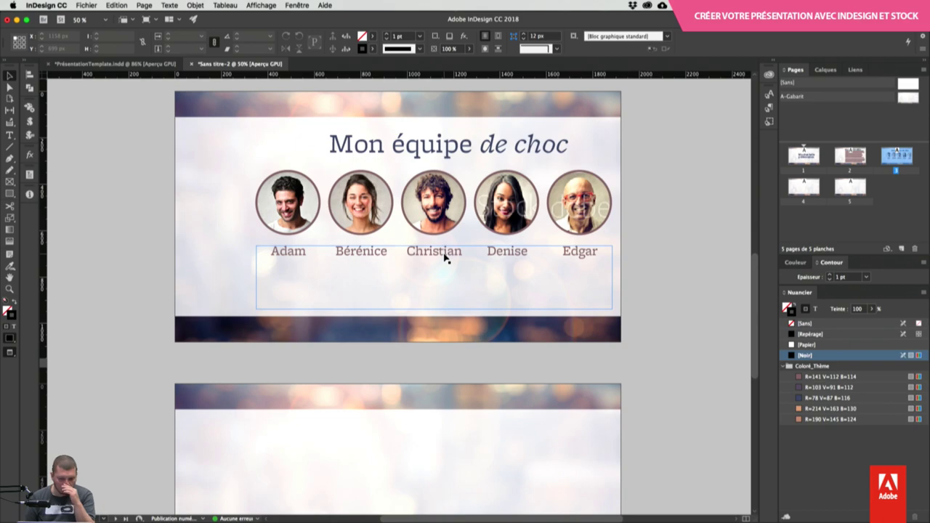
left_click(464, 346)
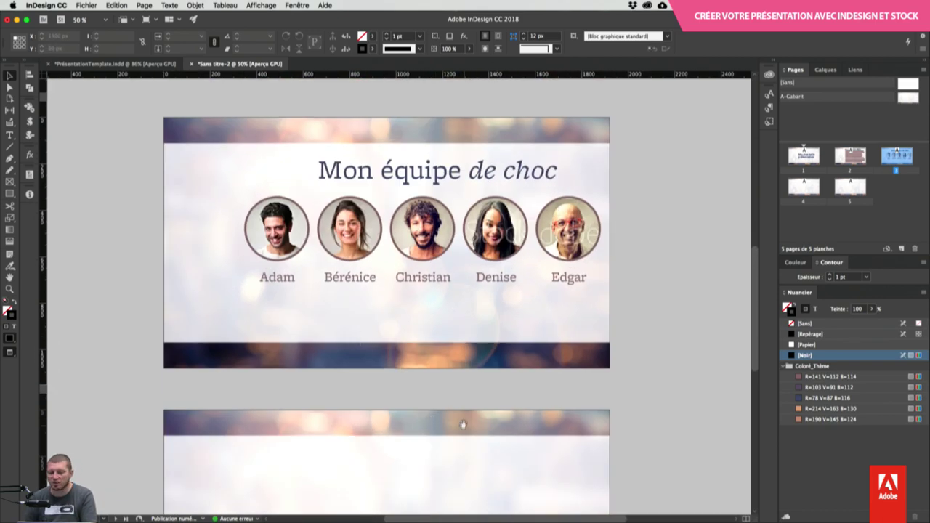
Step: Review the finished slides in full-screen presentation mode from the first one through to the empty slide 4
scroll(461, 423, "down", 3)
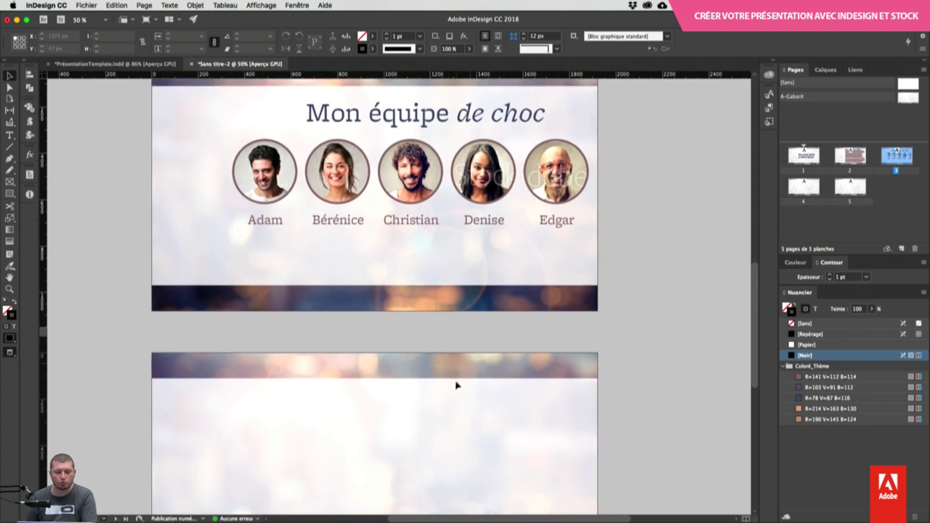
key("super+0")
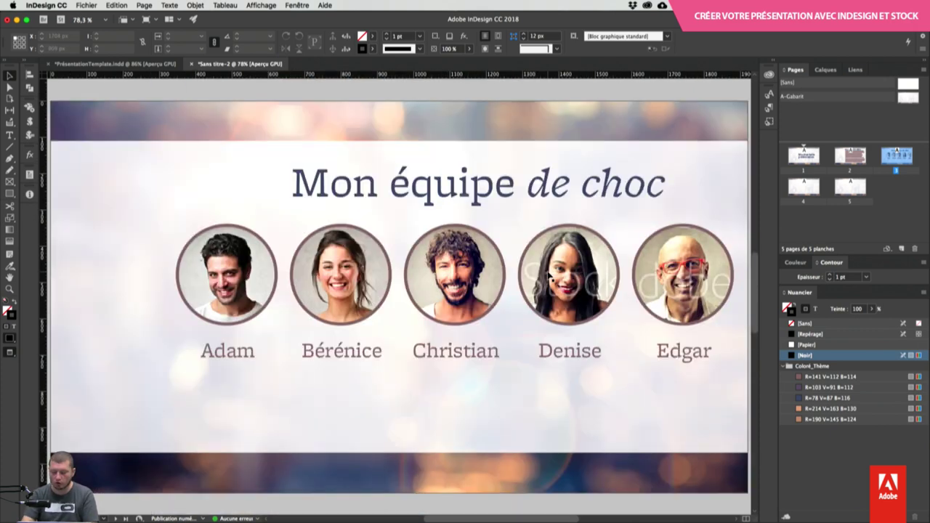
key("shift+Page_Up")
key("shift+w")
key("Left")
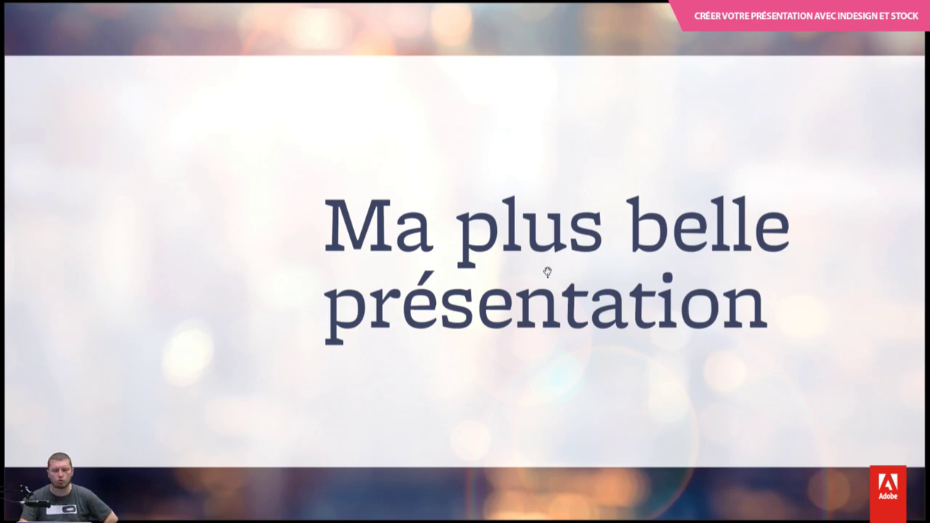
key("Right")
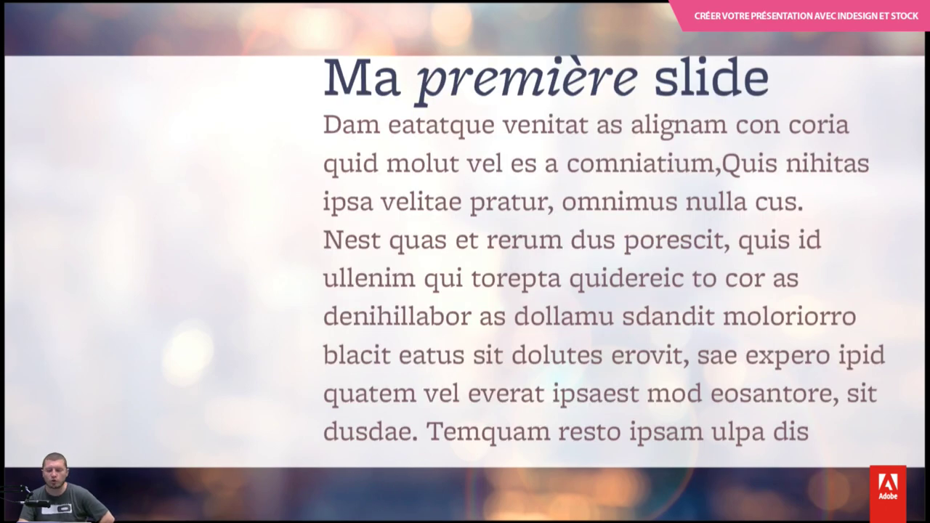
key("Right")
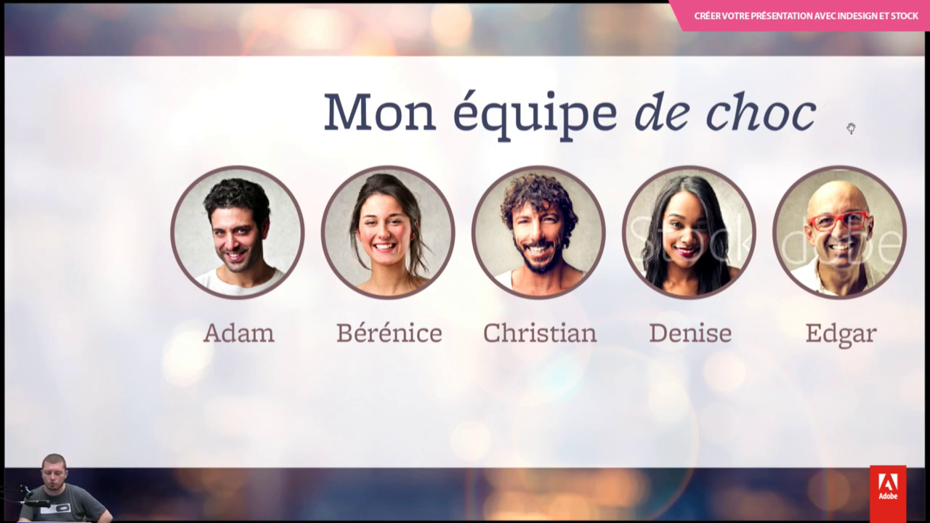
key("Right")
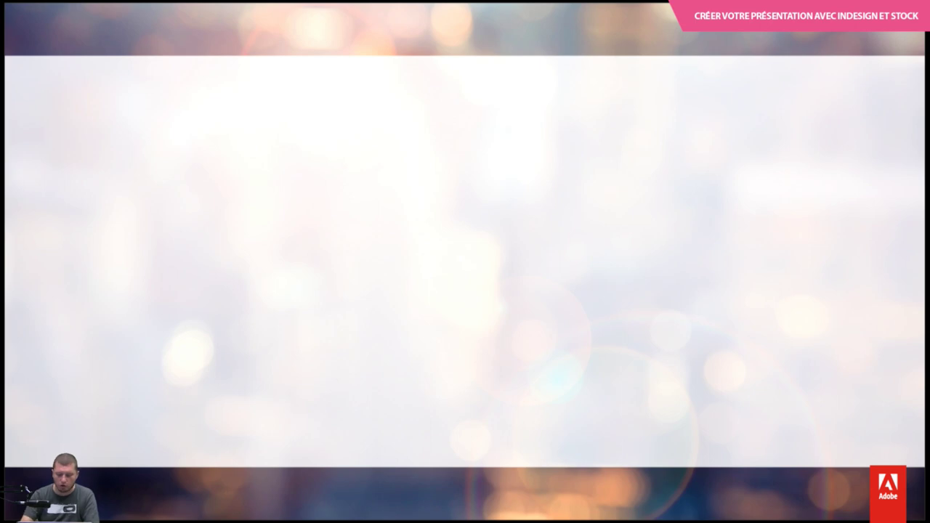
key("Escape")
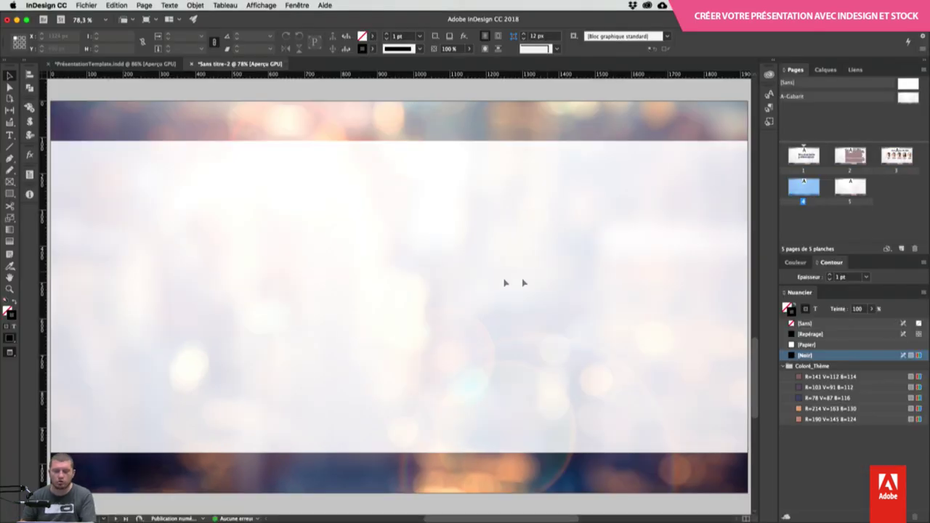
Step: Create a table with 5 body rows and 12 columns on slide 4, spanning from the second guide column to the far margin
key("w")
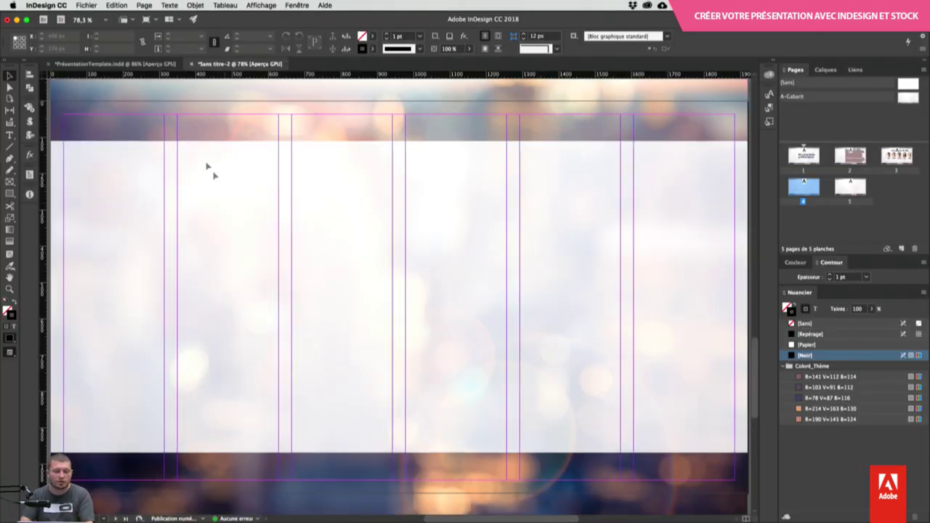
left_click(226, 5)
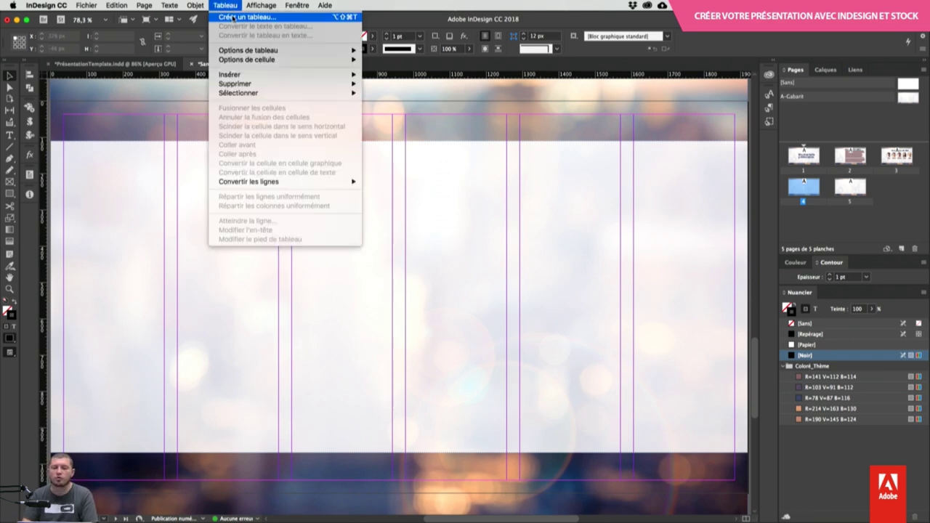
left_click(233, 17)
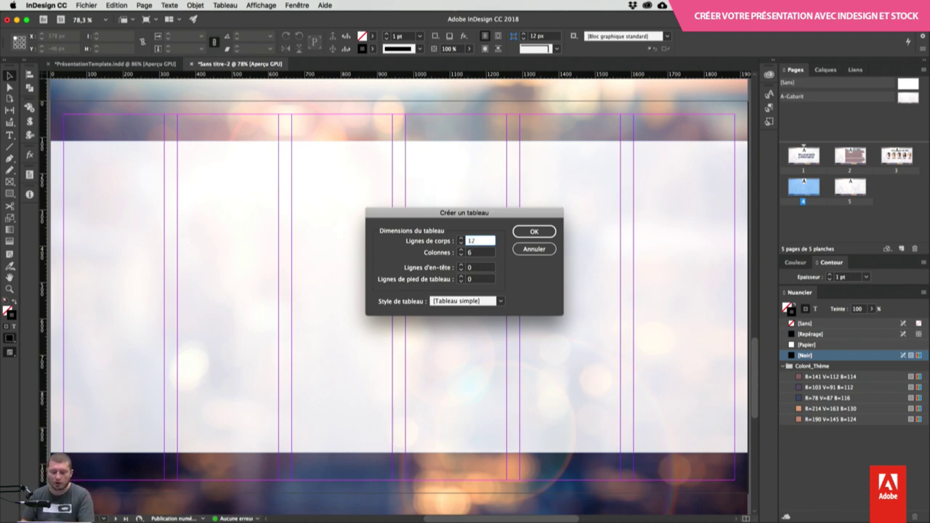
key("Tab")
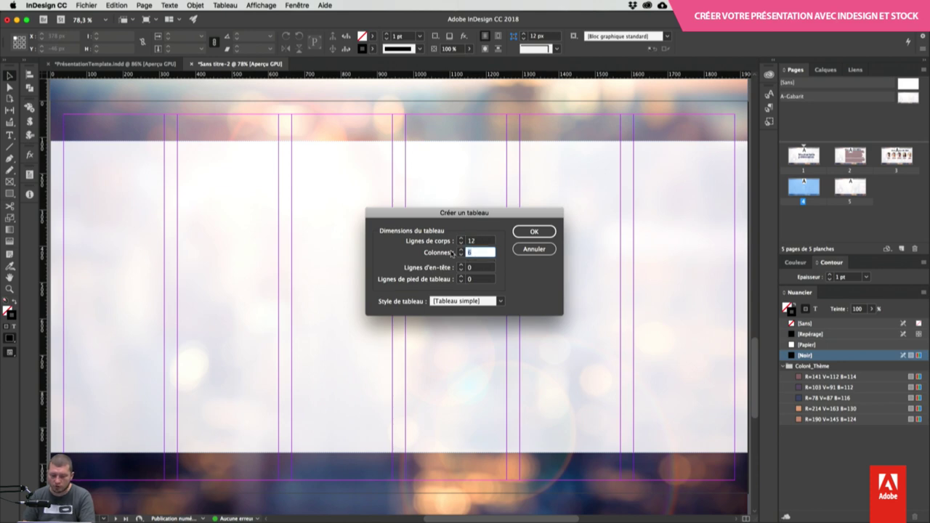
key("shift+Tab")
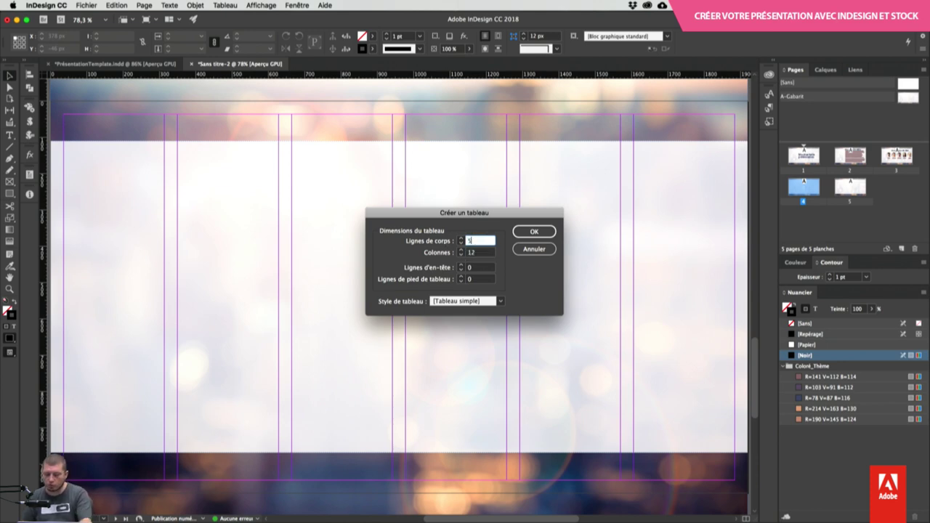
left_click(541, 233)
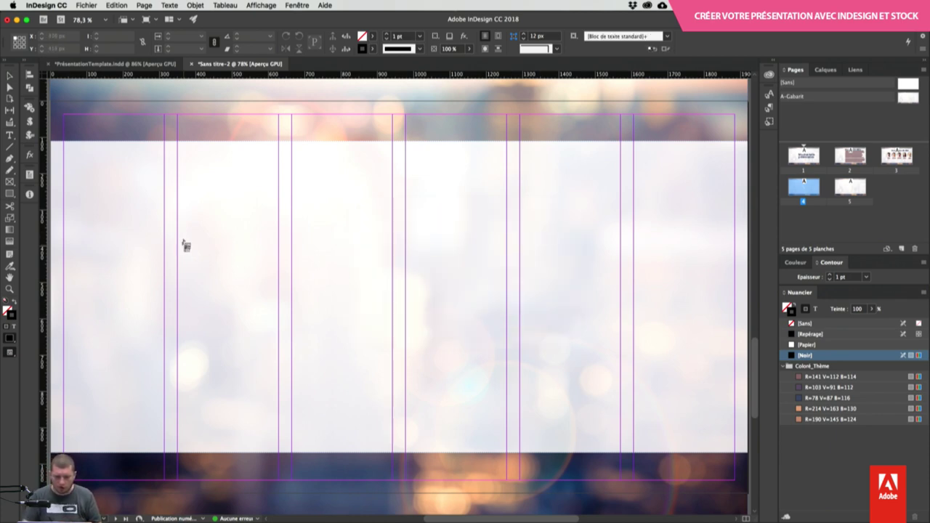
left_click_drag(179, 202, 734, 389)
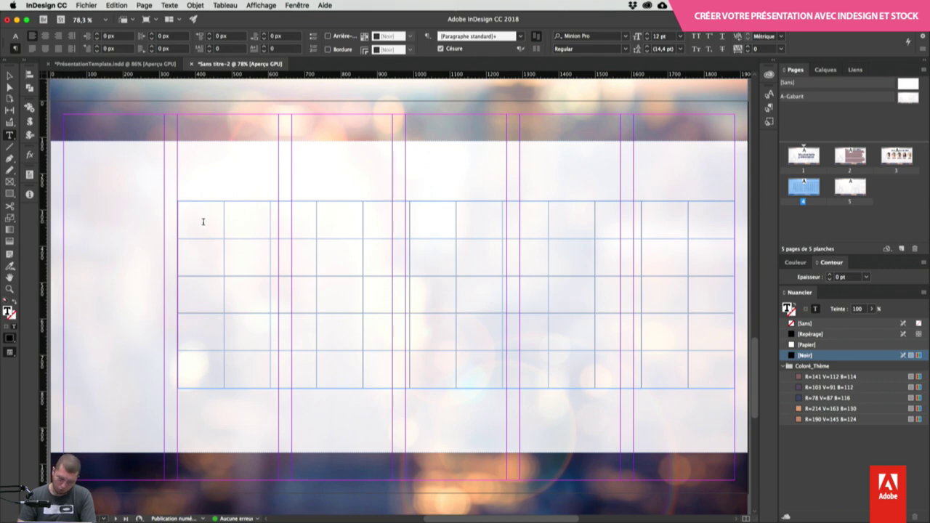
Step: Select single cells in the table's first row and move the cell selection back and forth along it
key("Escape")
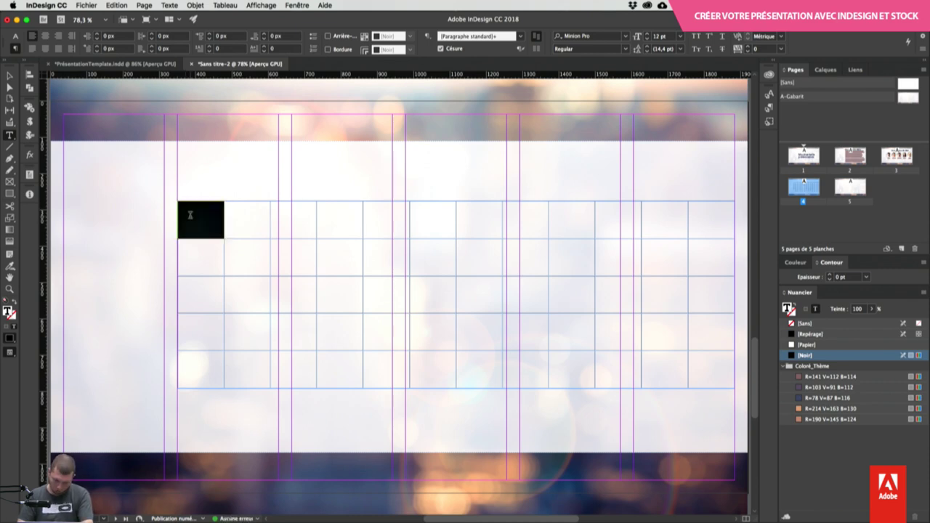
left_click(227, 215)
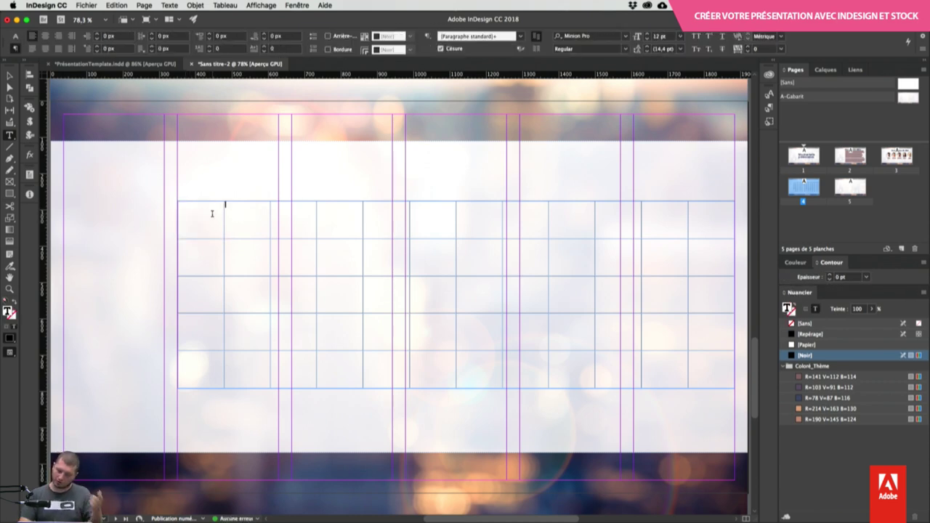
key("Escape")
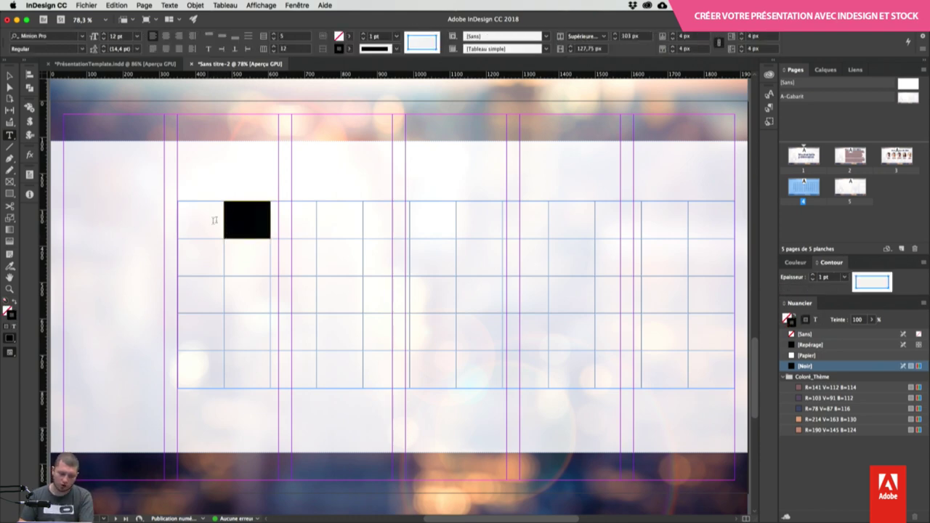
key("Right")
key("Right")
key("Right")
key("Right")
key("Left")
key("Left")
key("Left")
key("Left")
key("Left")
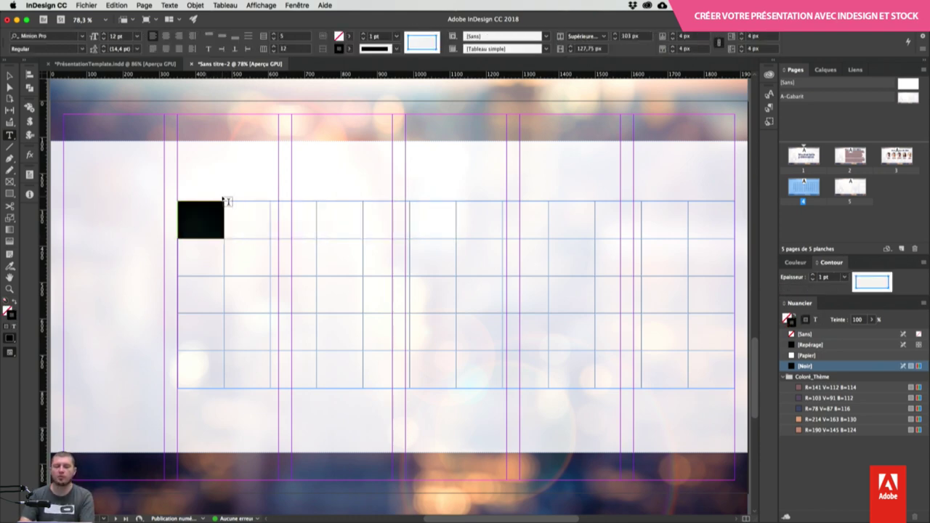
key("Left")
left_click(209, 211)
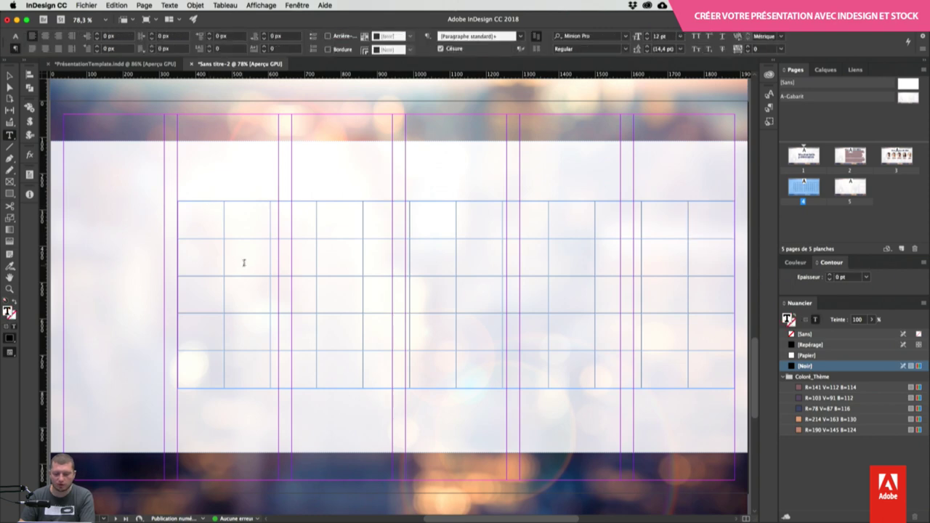
Step: Select the whole table and set the stroke weight of all outer and inner cell borders to 0 pt
left_click_drag(209, 216, 218, 226)
key("super+a")
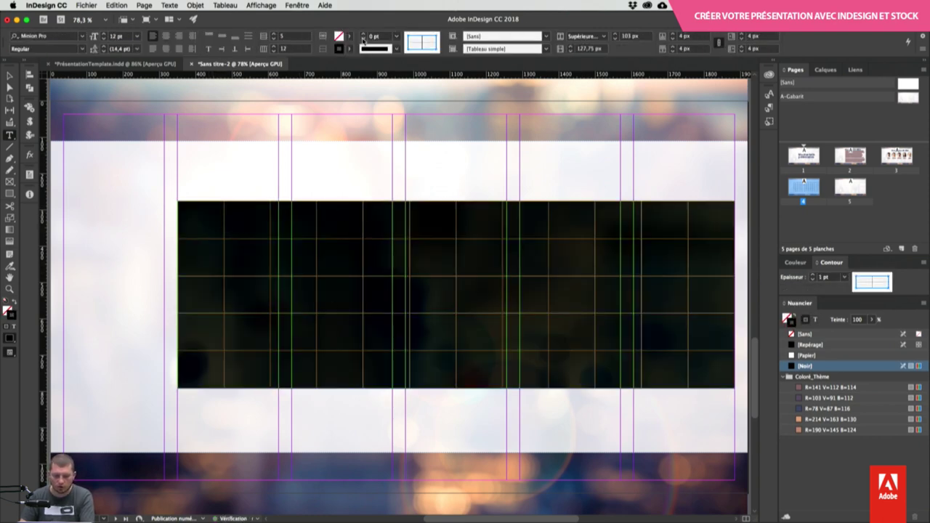
left_click(364, 39)
left_click(424, 42)
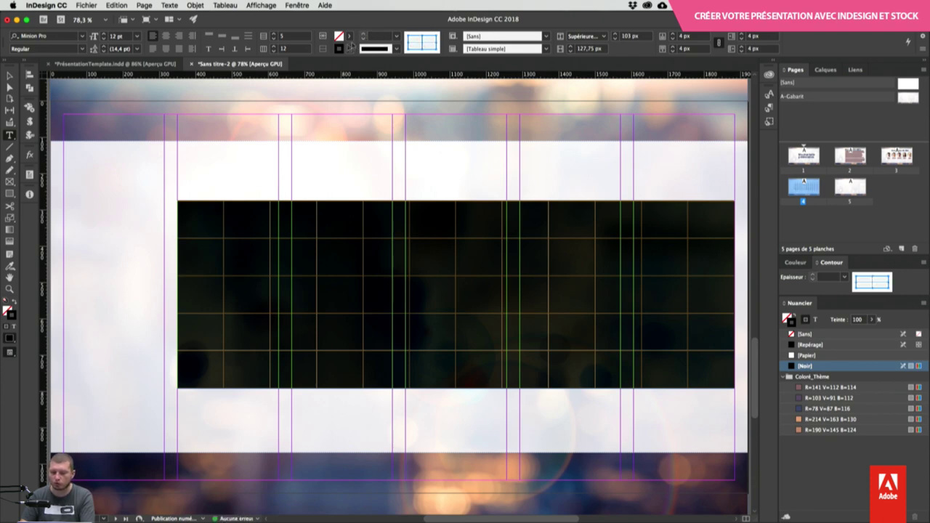
left_click(379, 37)
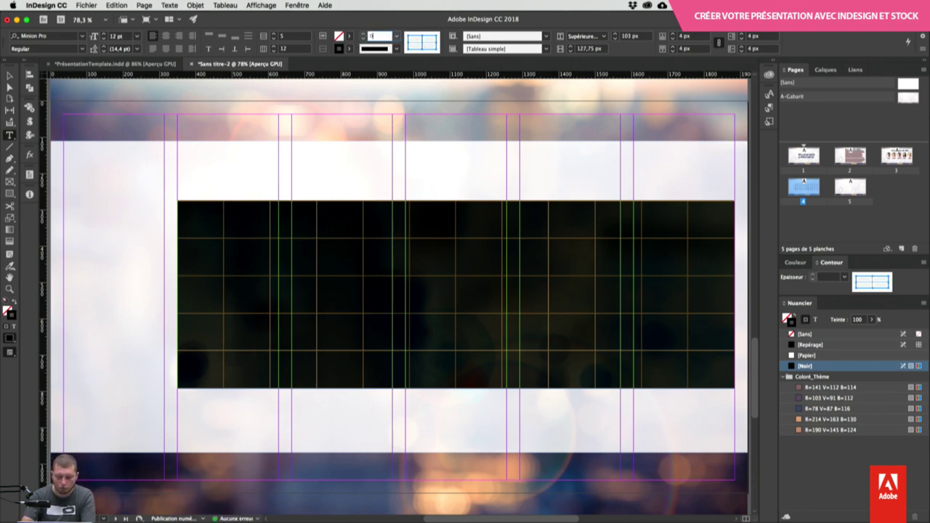
key("Return")
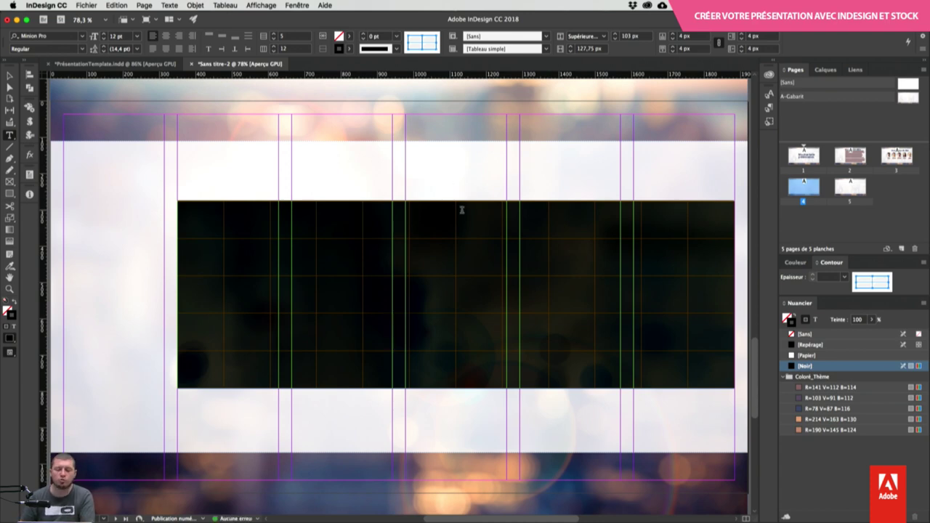
left_click(213, 212)
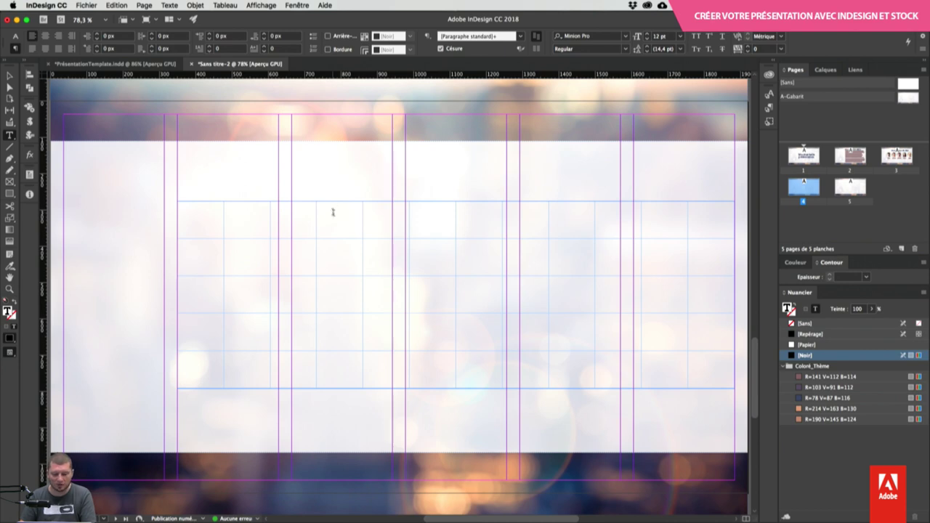
Step: Fill the top row's first three cells with R=103 V=91 B=112 and its sixth and seventh cells with R=78 V=87 B=116
left_click_drag(188, 217, 301, 216)
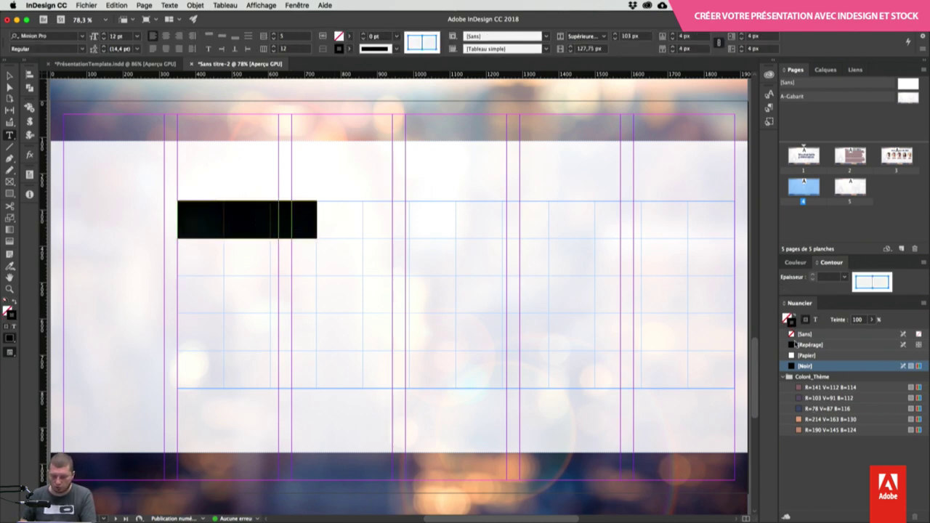
key("slash")
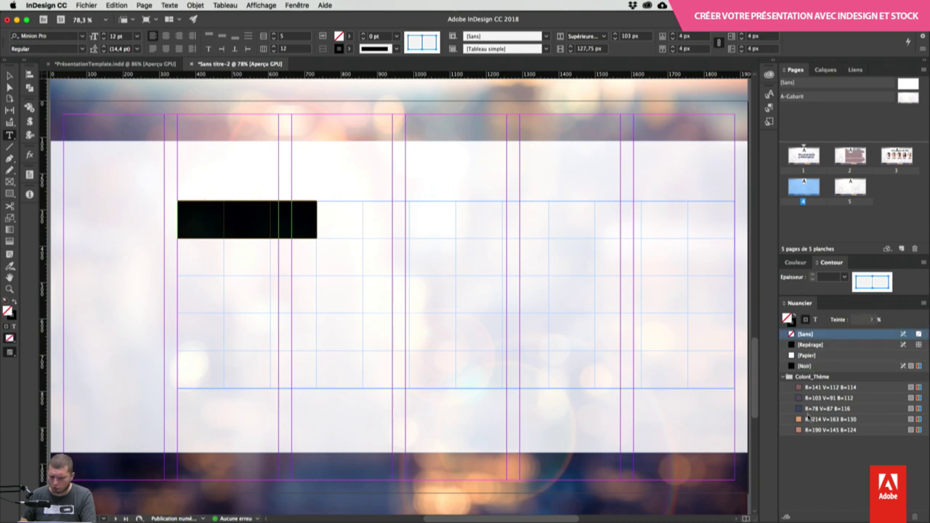
left_click(825, 398)
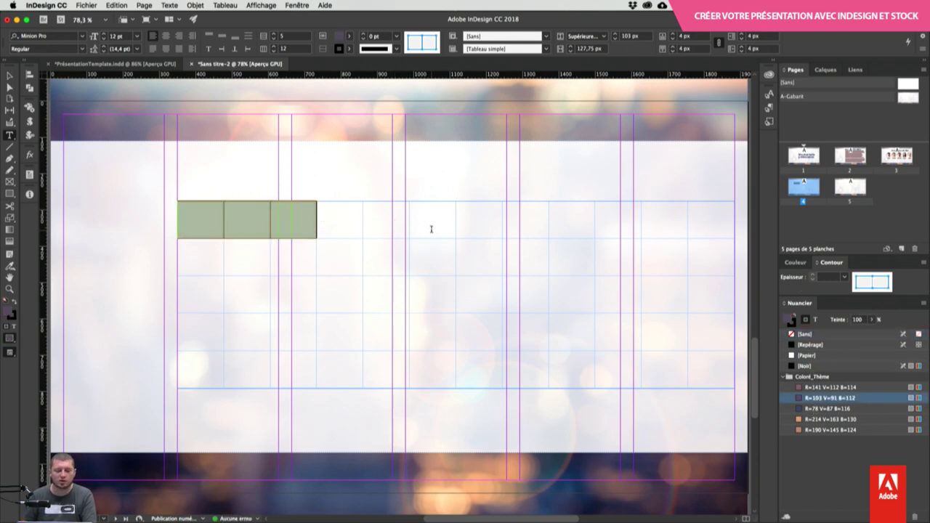
left_click_drag(432, 227, 478, 222)
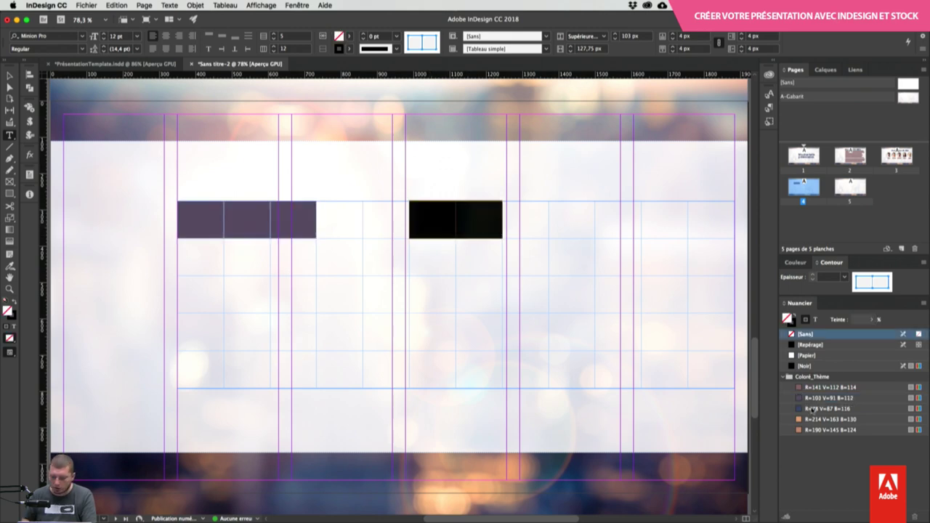
left_click(811, 408)
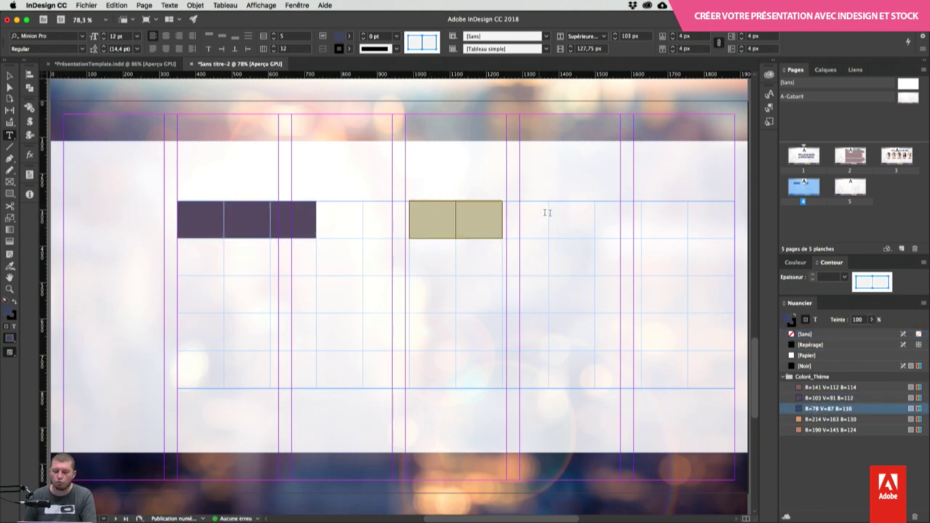
Step: Fill the last three cells of the top row with the R=214 V=163 B=130 swatch and deselect them
left_click_drag(599, 216, 713, 231)
left_click(828, 398)
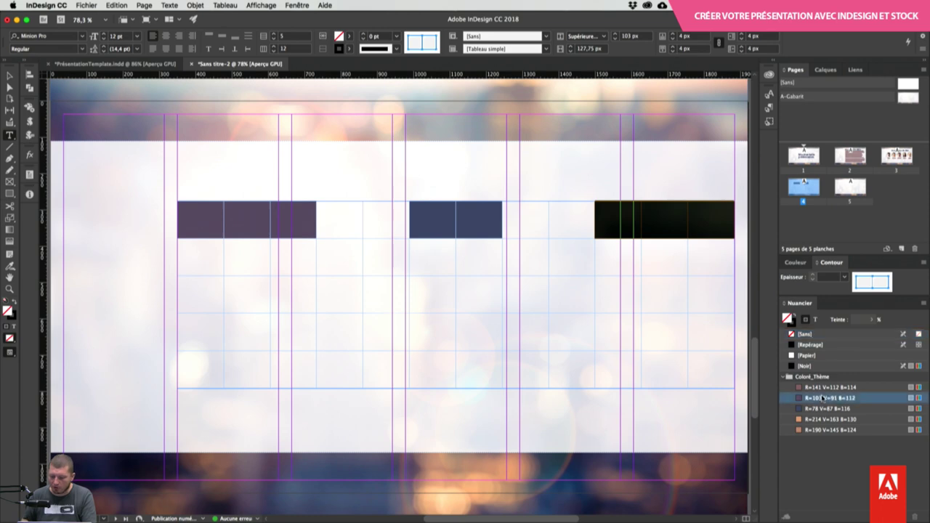
left_click(819, 419)
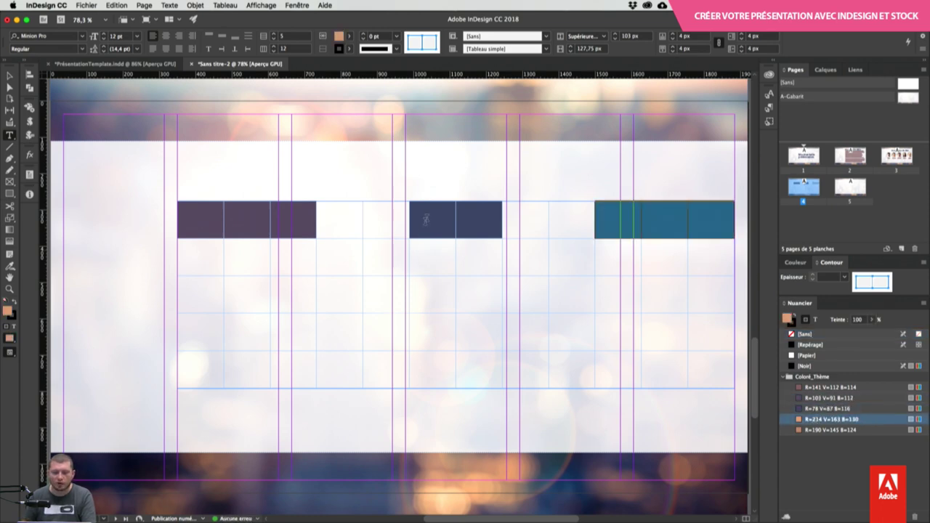
left_click(507, 132)
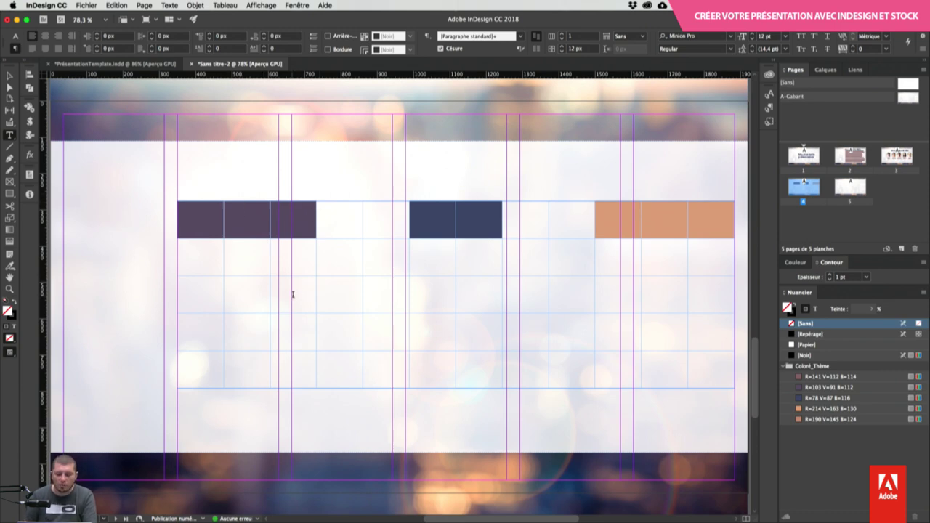
Step: Fill the third row's cells 3 to 6 with R=141 V=112 B=114 and cells 8 to 10 with R=103 V=91 B=112
left_click_drag(293, 295, 451, 293)
left_click(843, 386)
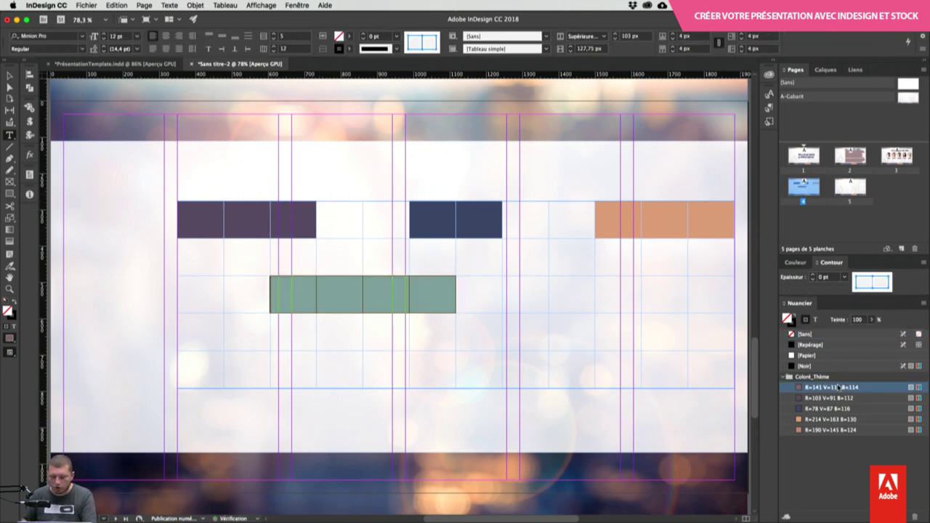
left_click_drag(548, 288, 622, 298)
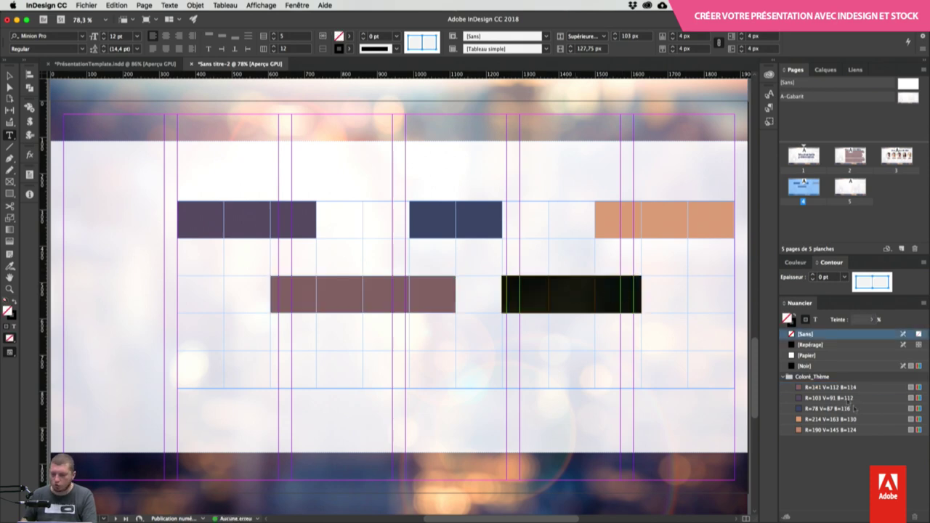
left_click(829, 397)
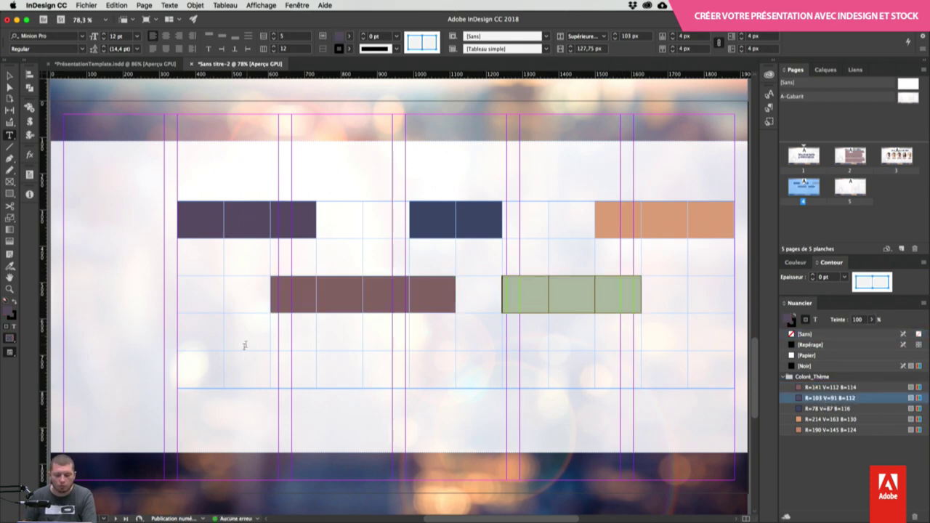
Step: Fill the first three cells of the fifth row with the R=103 V=91 B=112 swatch
left_click_drag(206, 369, 304, 369)
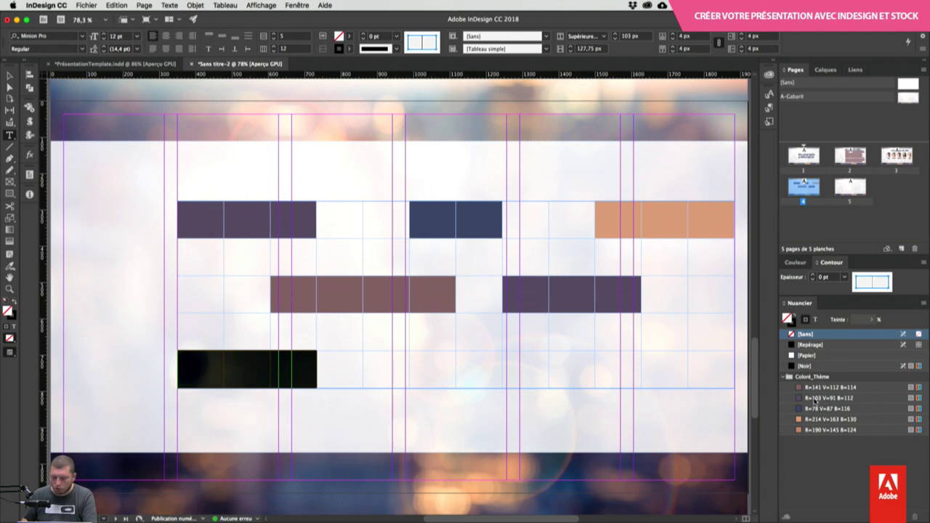
left_click(818, 398)
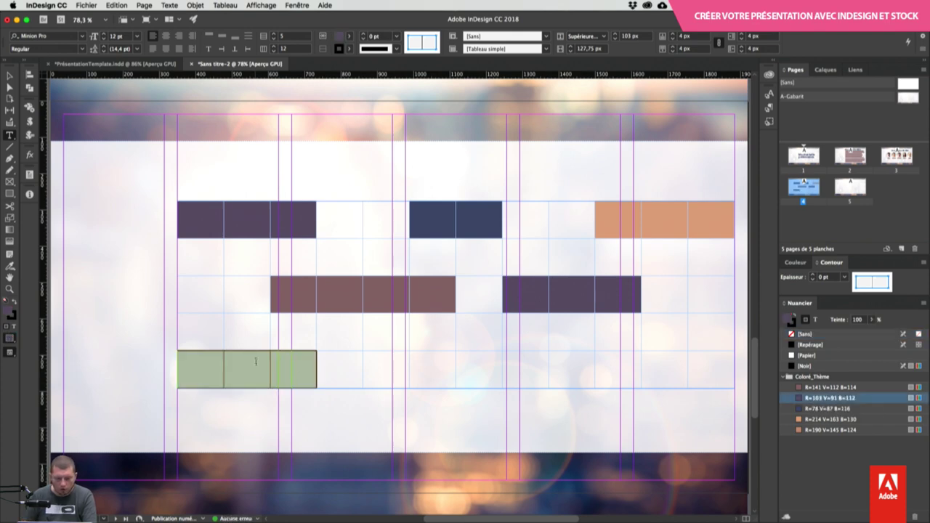
left_click_drag(327, 368, 267, 365)
left_click(360, 375)
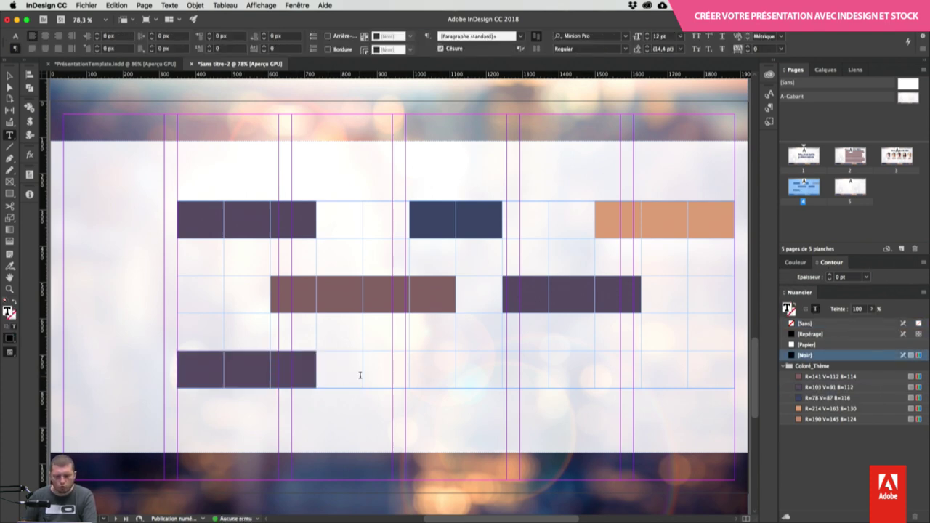
Step: Extend the fifth row's bar by filling its fourth cell with R=103 V=91 B=112
key("Escape")
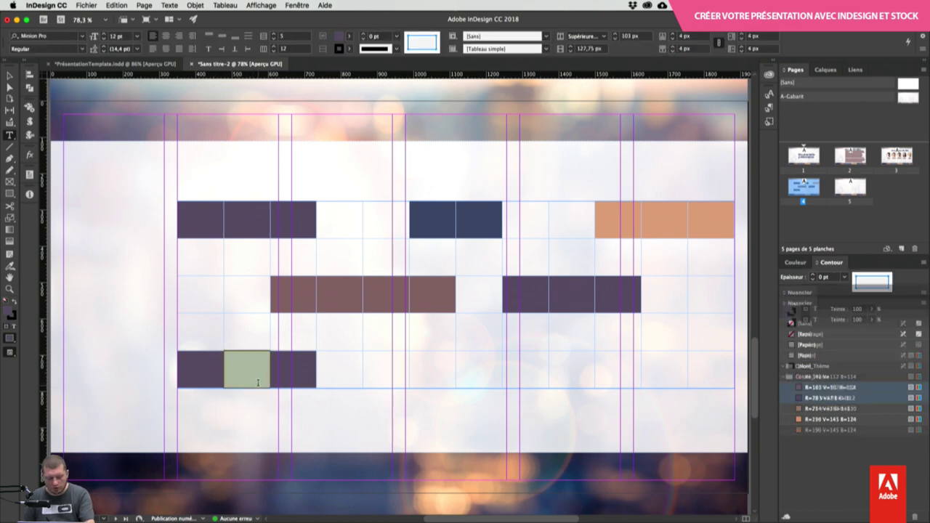
left_click(199, 377)
left_click(210, 375)
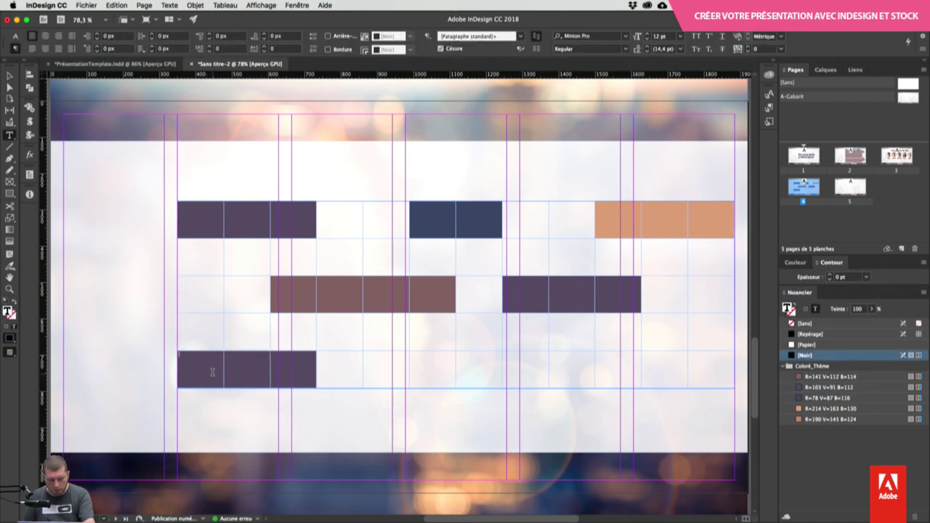
key("Escape")
left_click(318, 364)
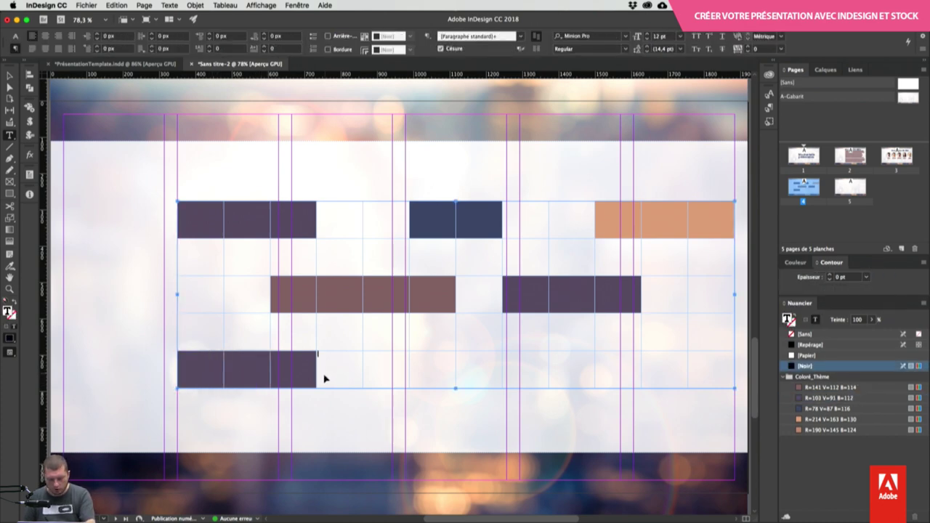
left_click(325, 379)
key("Escape")
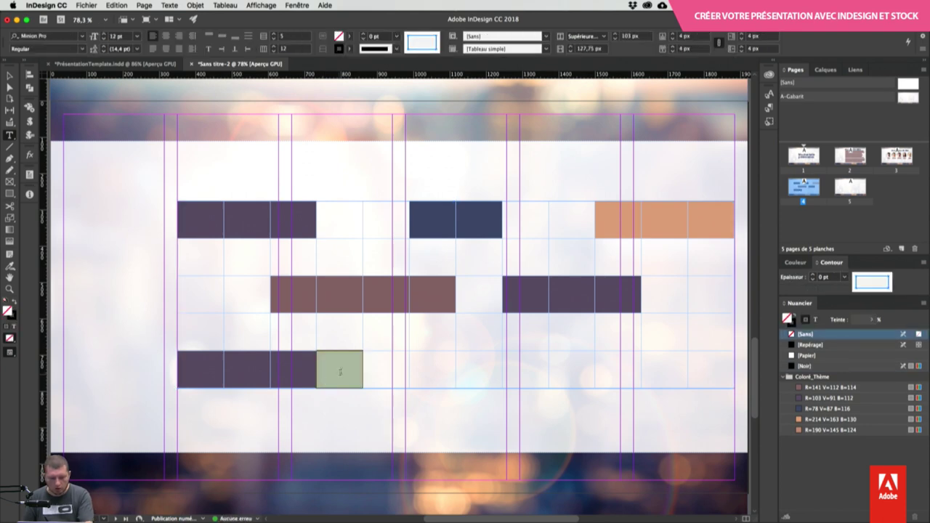
left_click(370, 370)
key("Escape")
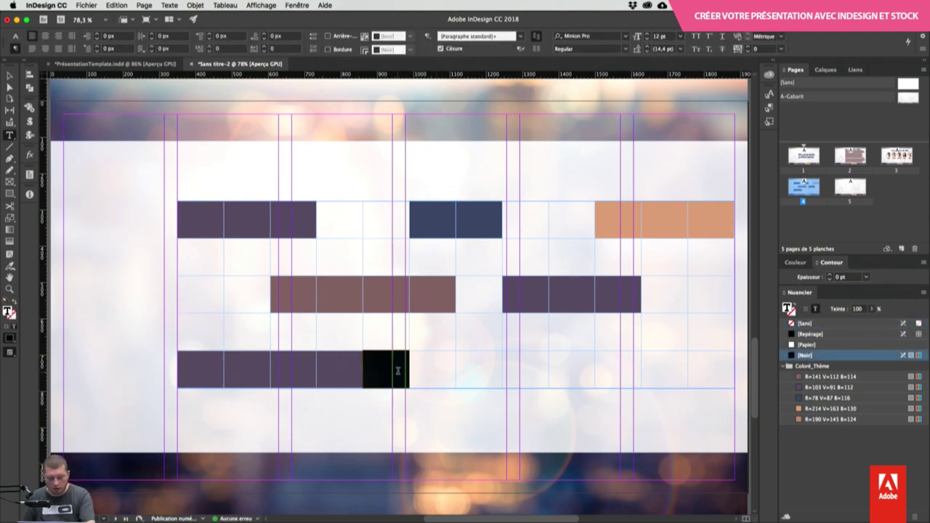
Step: Remove the fill from the first cell of the fifth row
left_click(217, 369)
key("Escape")
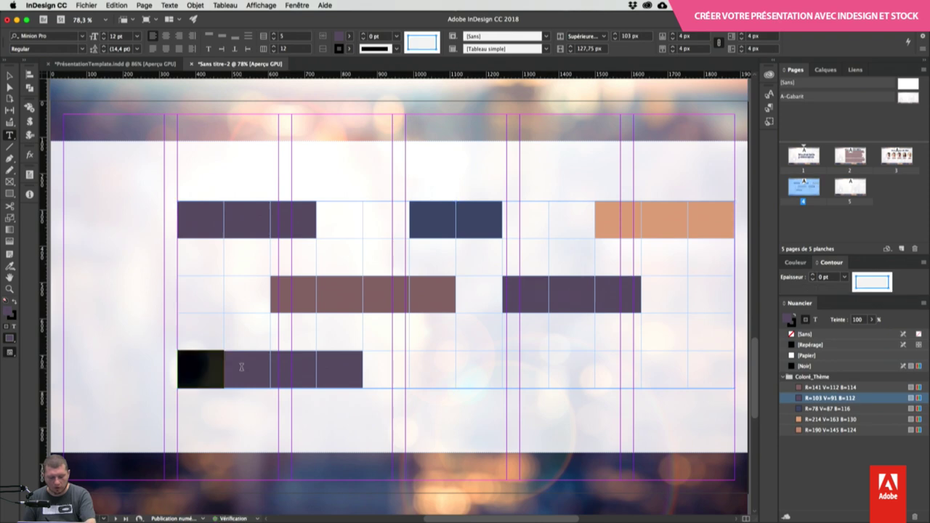
key("slash")
key("Escape")
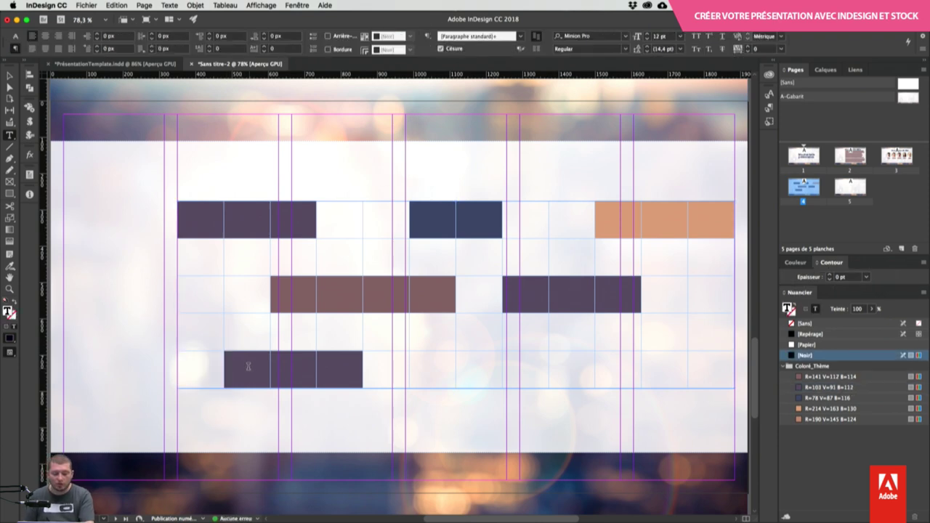
Step: Copy the fifth row's filled cells 2 to 4 onto its cells 7 to 9
left_click_drag(248, 366, 341, 376)
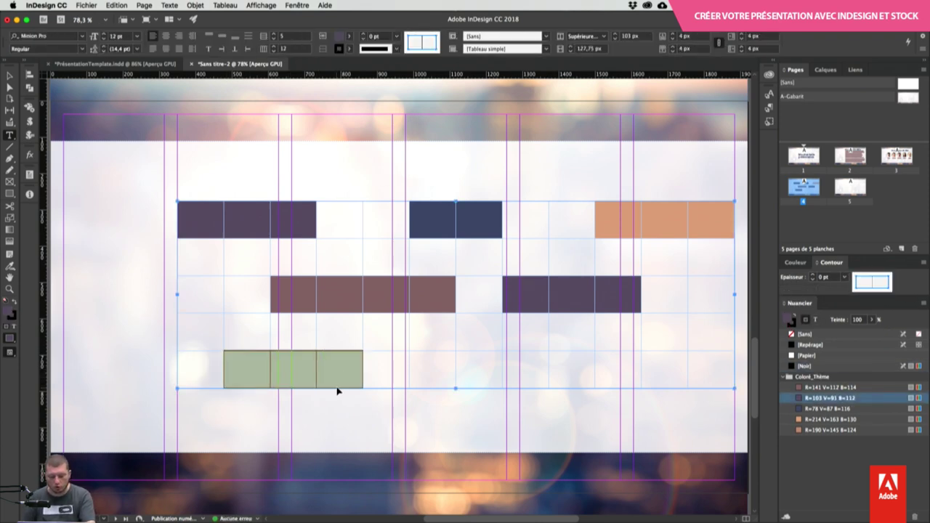
left_click(477, 368)
key("Escape")
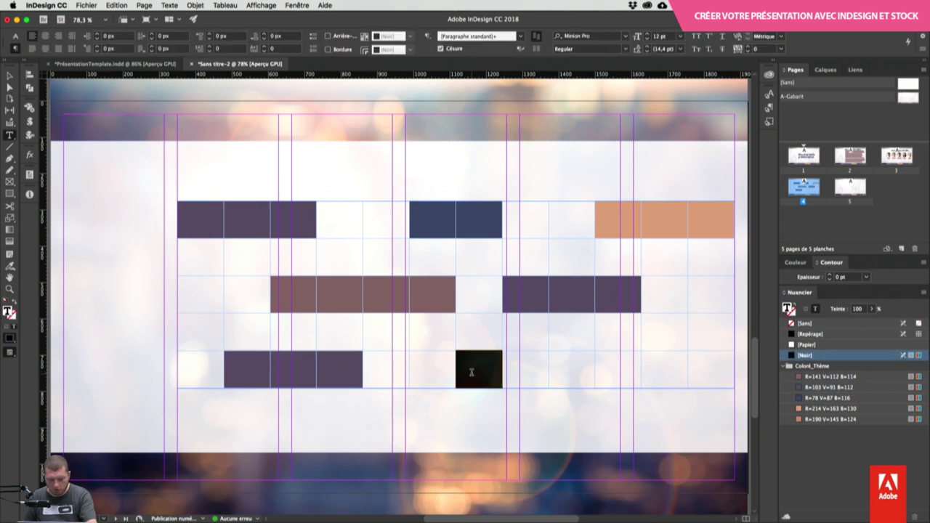
key("ctrl+z")
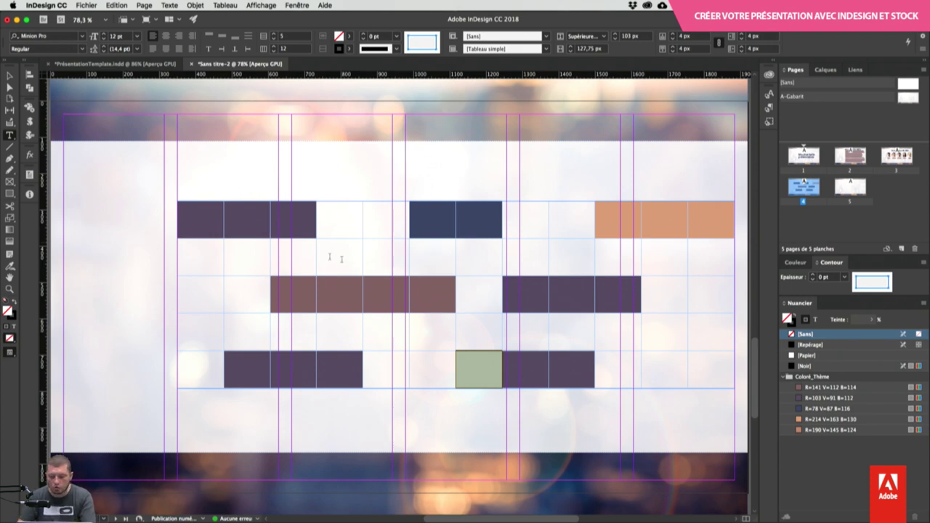
Step: Merge the first three cells of the top row into one cell
left_click_drag(206, 216, 268, 198)
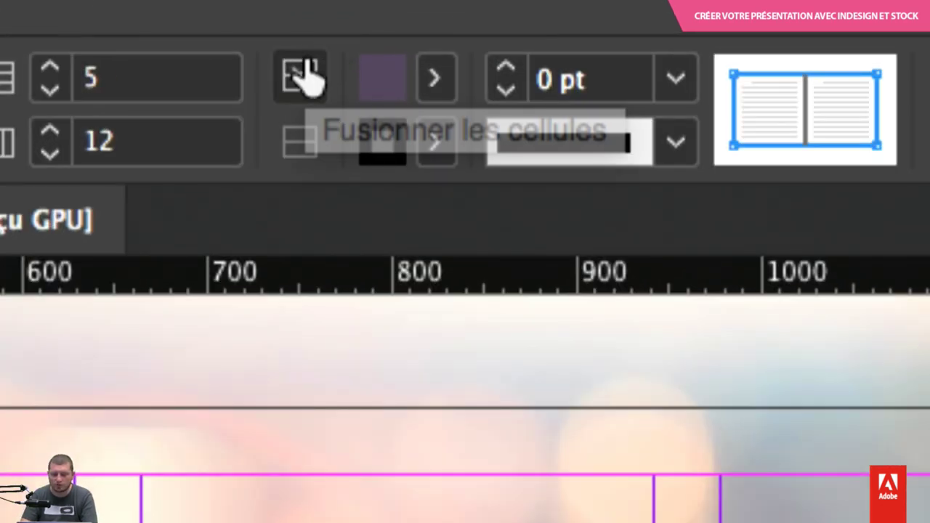
left_click(304, 72)
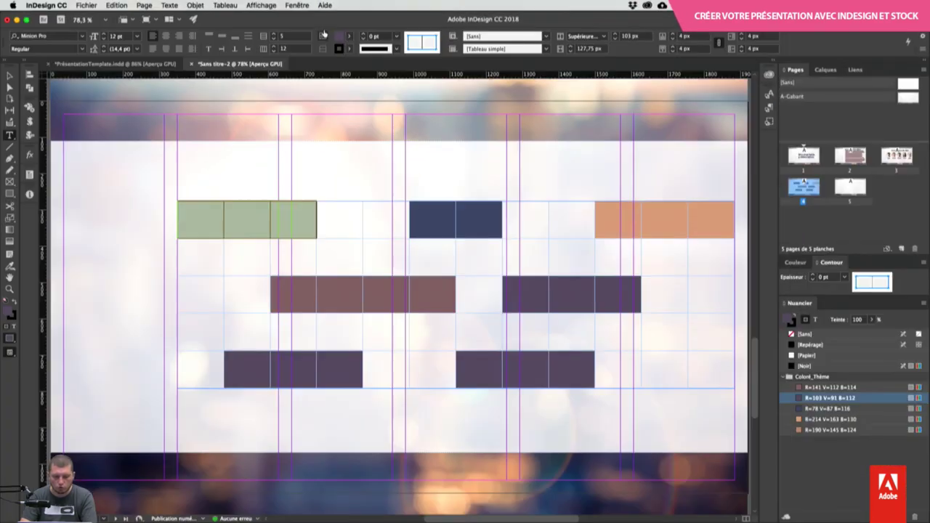
left_click(305, 46)
left_click(202, 292)
Step: Enter "Opération 1" in the merged top-row cell and apply the Corps Slide paragraph style to it
left_click(244, 215)
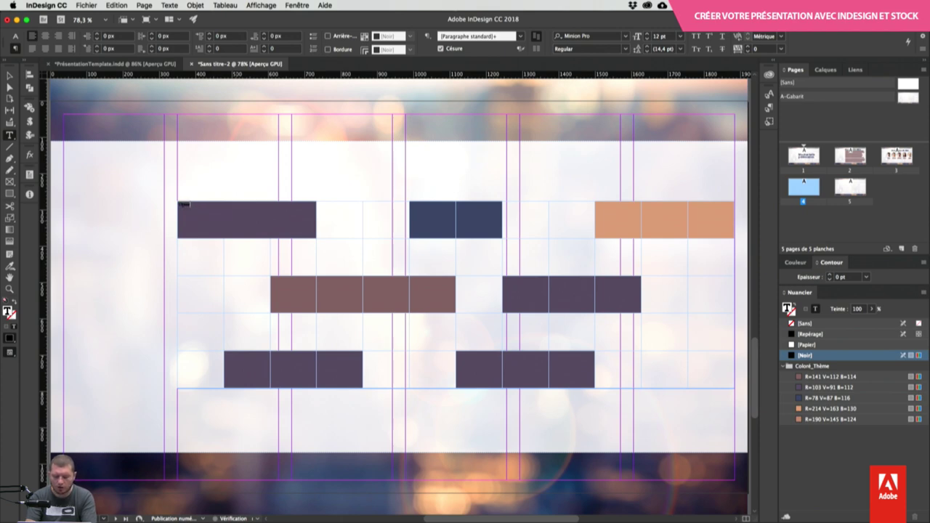
key("super+a")
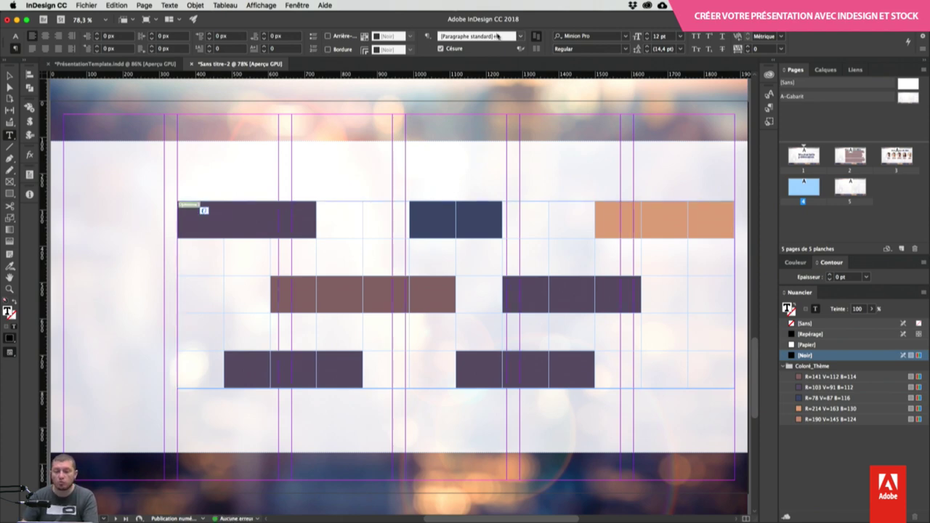
left_click(520, 36)
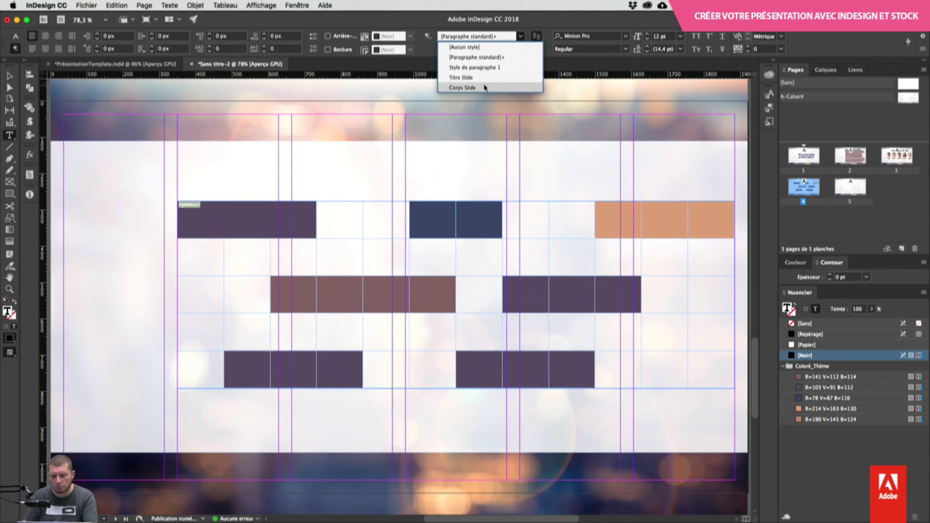
left_click(462, 87)
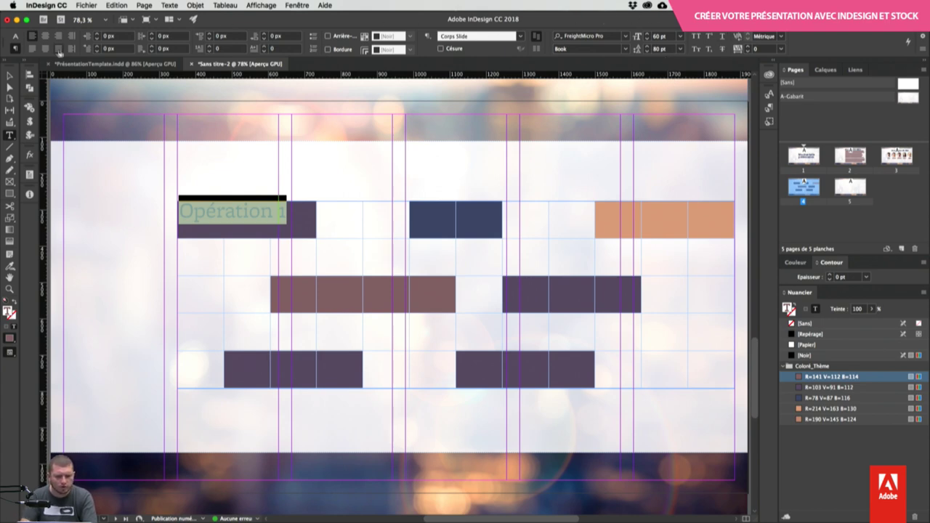
Step: Centre the "Opération 1" text horizontally and colour it with the [Papier] swatch
left_click(45, 35)
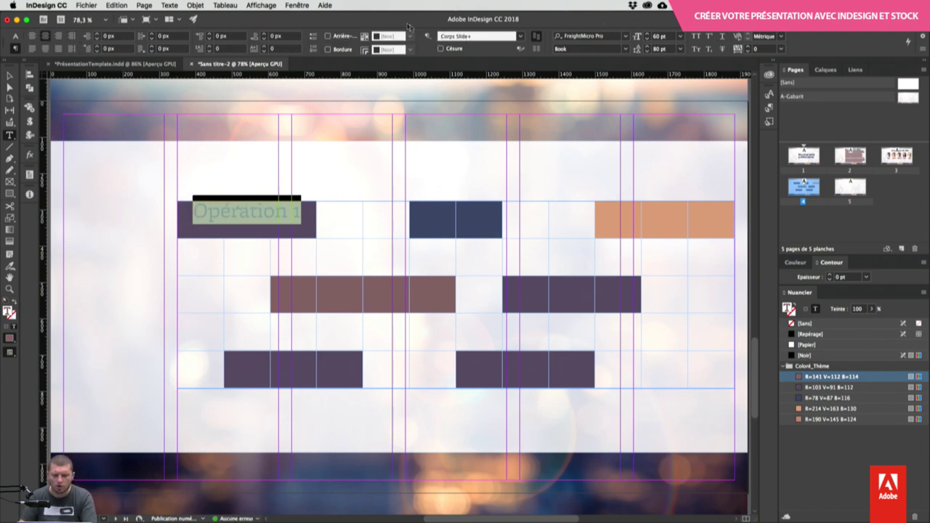
left_click(15, 36)
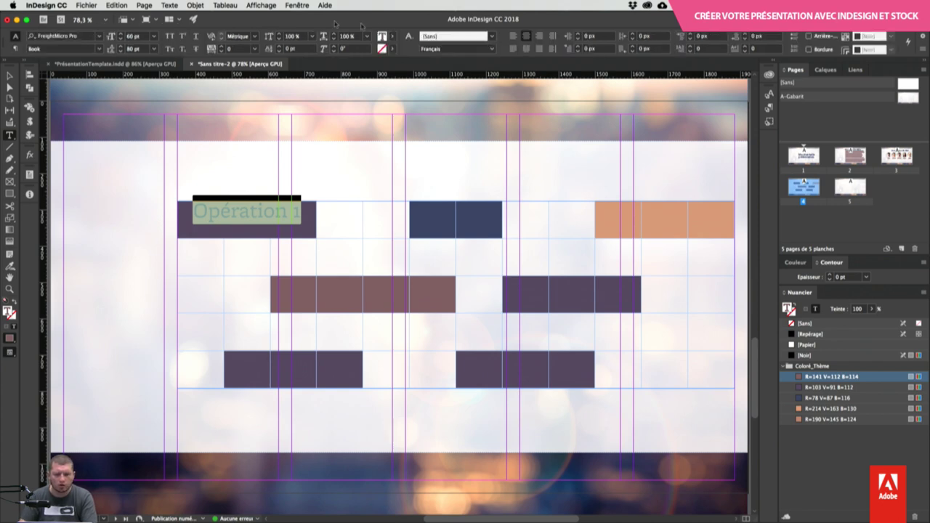
left_click(393, 35)
left_click(315, 88)
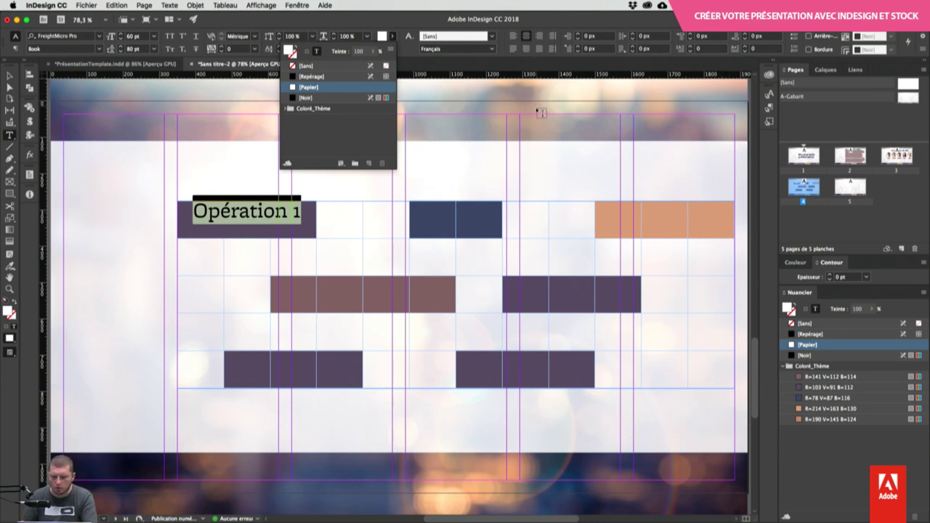
Step: Centre the content of the "Opération 1" cell vertically
left_click(357, 217)
key("Escape")
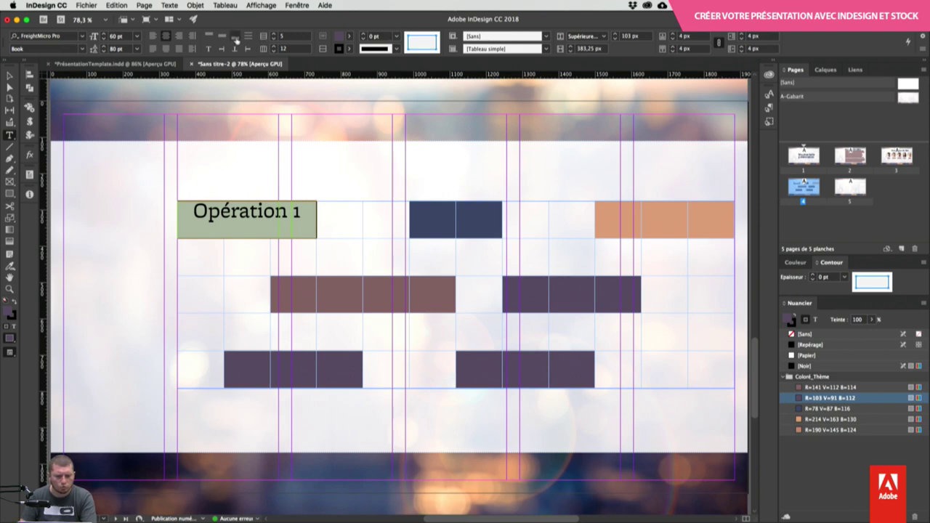
left_click(221, 35)
left_click(282, 222)
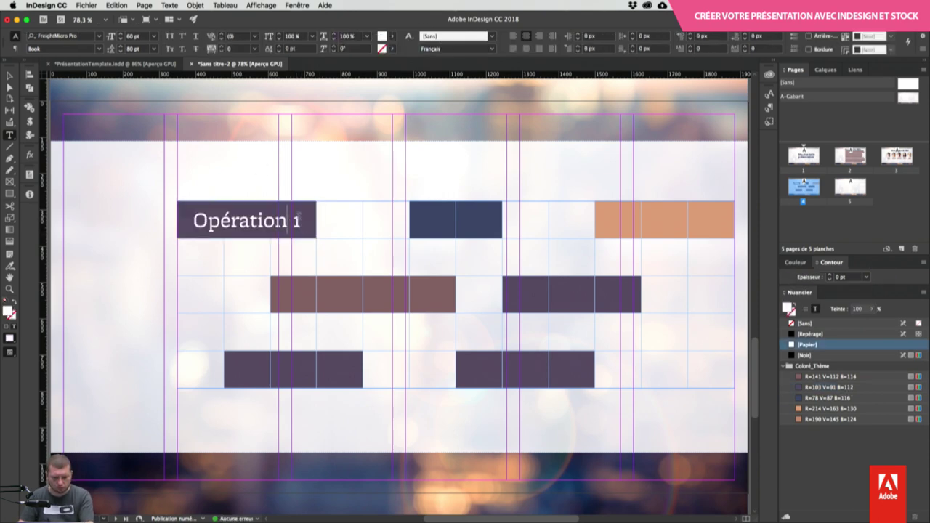
Step: Set the font size of the "Opération 1" text to 48 pt
left_click_drag(301, 222, 192, 222)
left_click(138, 36)
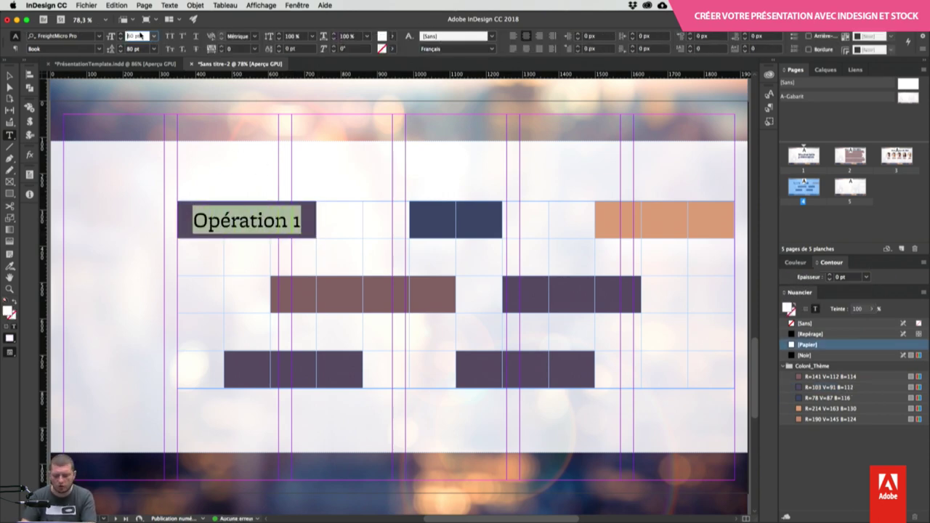
key("Down")
key("Down")
key("Down")
key("Down")
key("Down")
key("Down")
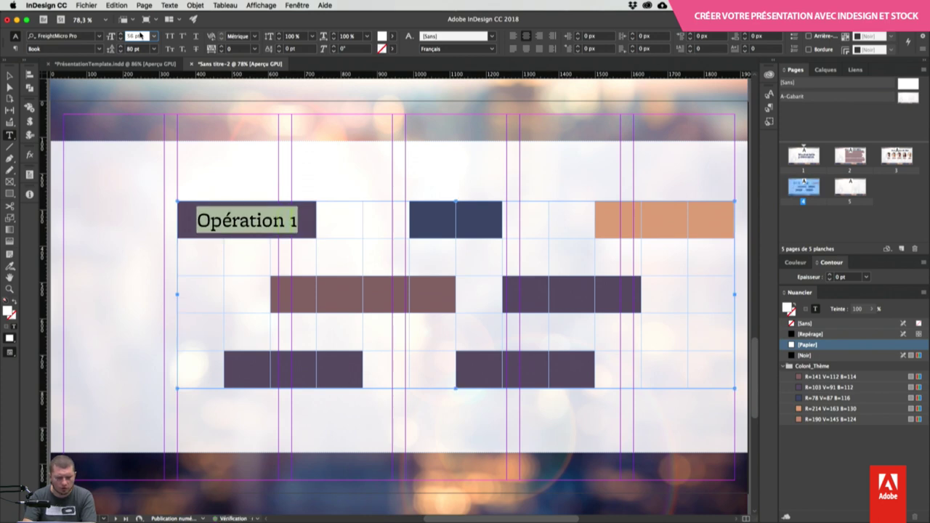
key("Down")
key("Down")
key("Down")
key("Down")
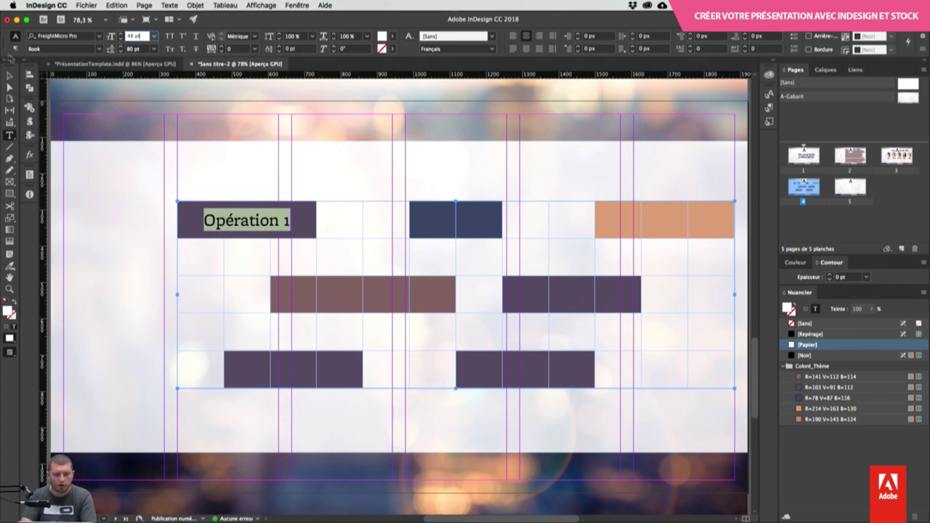
Step: Create a paragraph style named "Contenu Cellule" from the formatted "Opération 1" text, based on Corps Slide, and apply it to the selection
left_click(15, 48)
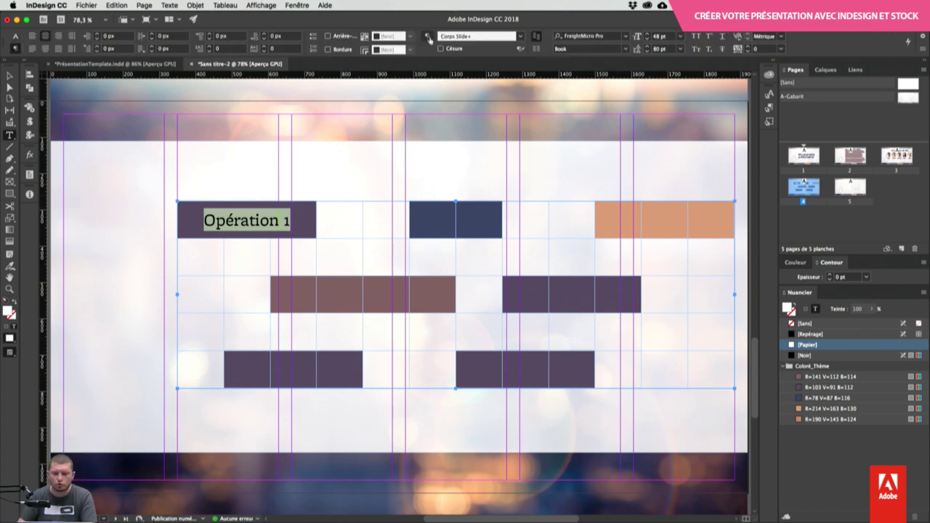
left_click(513, 37)
left_click(426, 36)
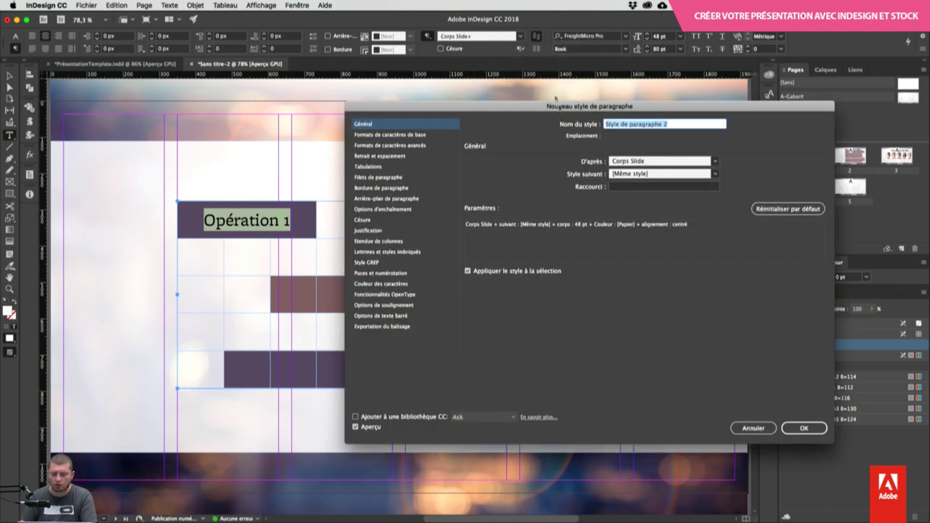
type("Contenu Cellule")
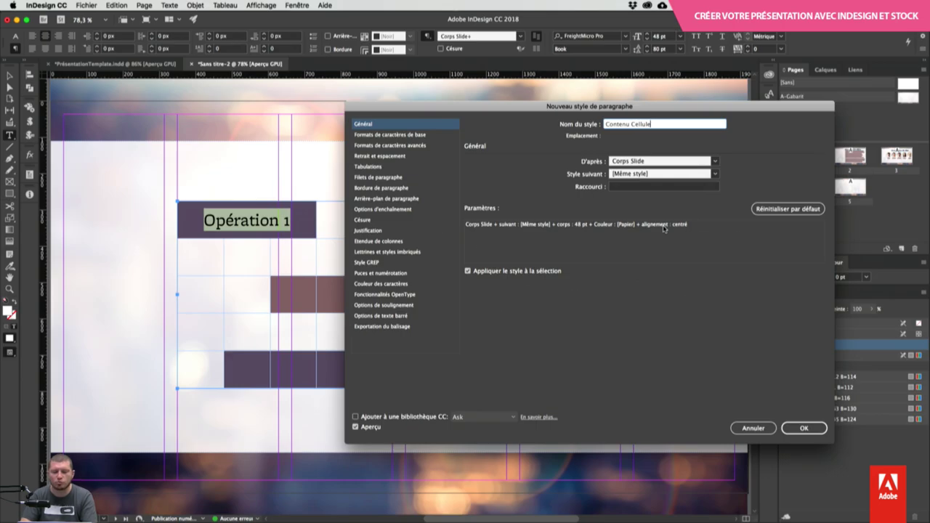
left_click(794, 430)
Step: Merge cells 3 to 6 of the third row into one cell
left_click(354, 297)
left_click_drag(280, 295, 436, 294)
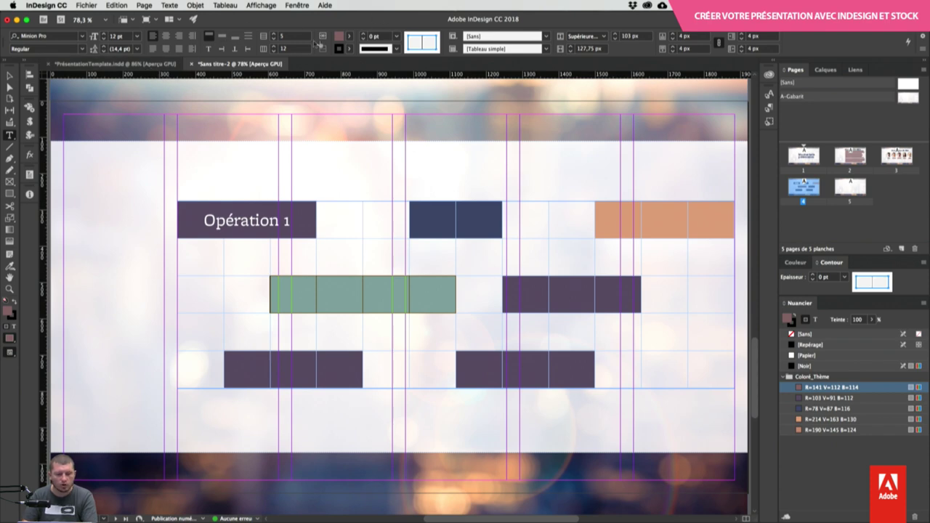
left_click(322, 48)
Step: Enter "Autre Opération" in the merged third-row cell and apply the Contenu Cellule paragraph style to it
left_click(328, 287)
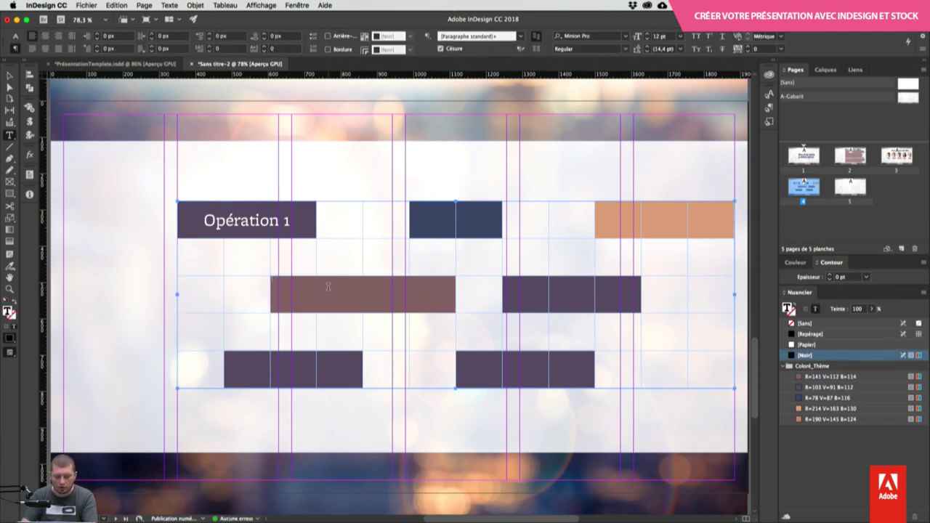
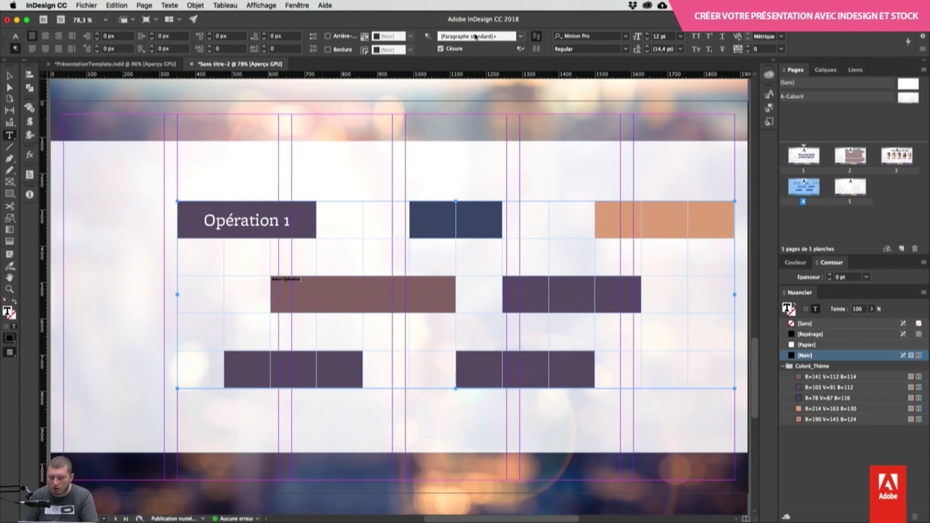
key("super+Return")
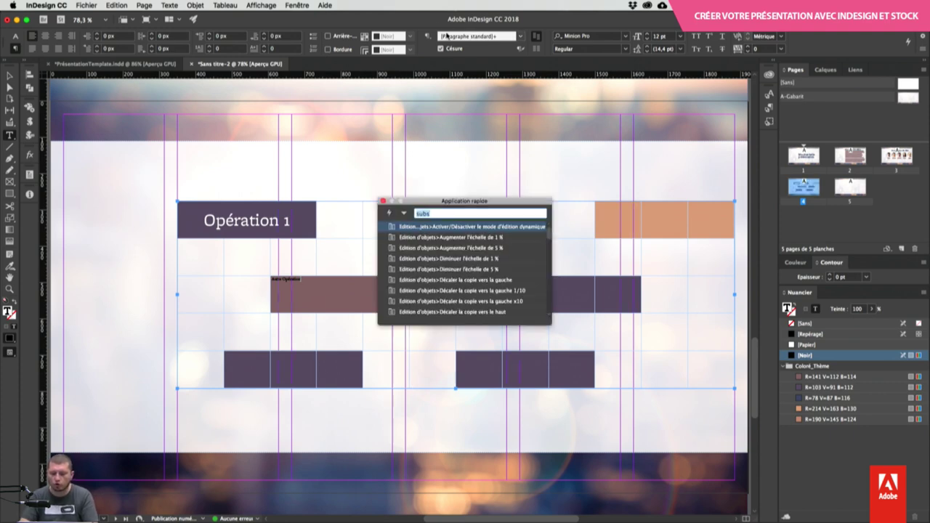
key("BackSpace")
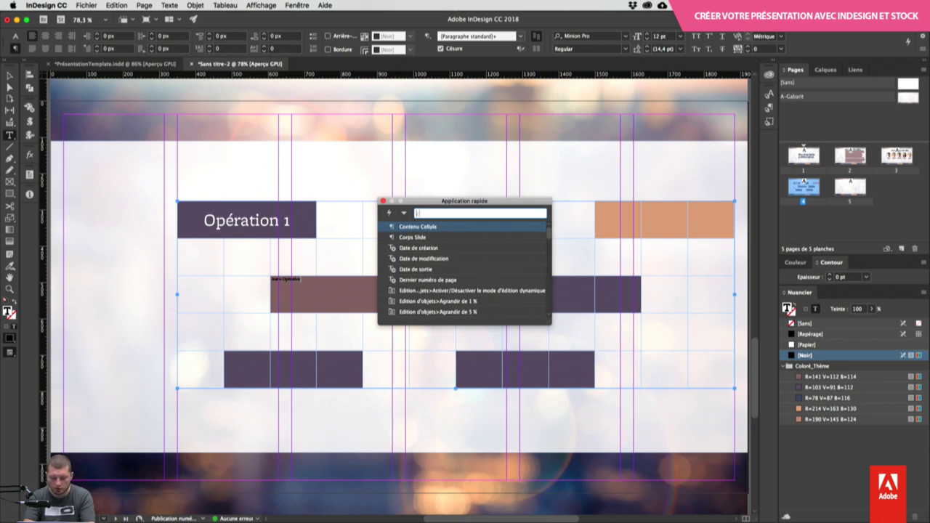
type("cell")
key("Return")
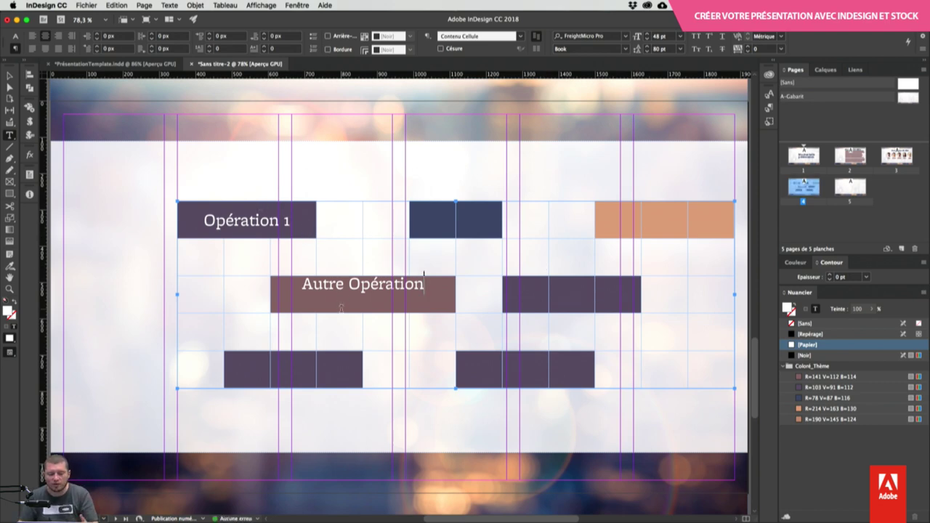
Step: Centre the "Autre Opération" cell's content vertically and create a cell style named "Centré" from that cell
key("Escape")
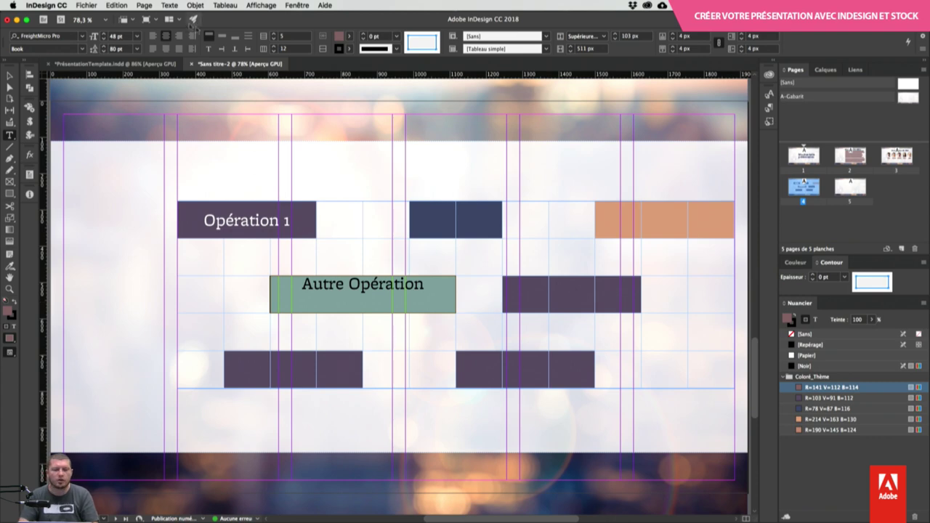
left_click(224, 40)
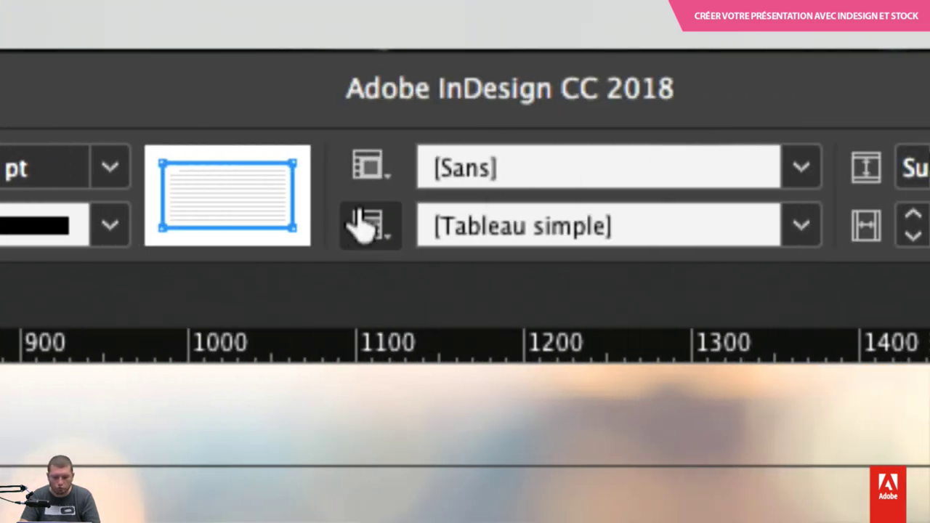
left_click(391, 181)
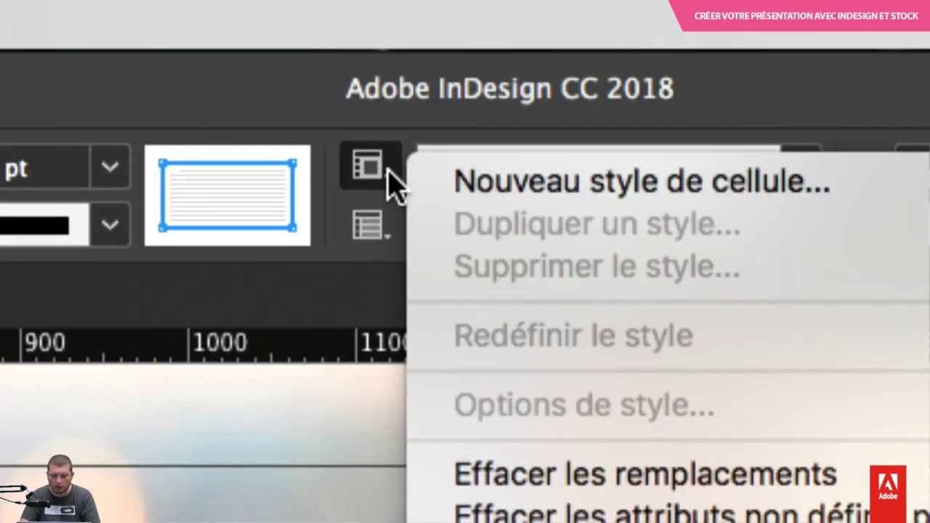
left_click(465, 187)
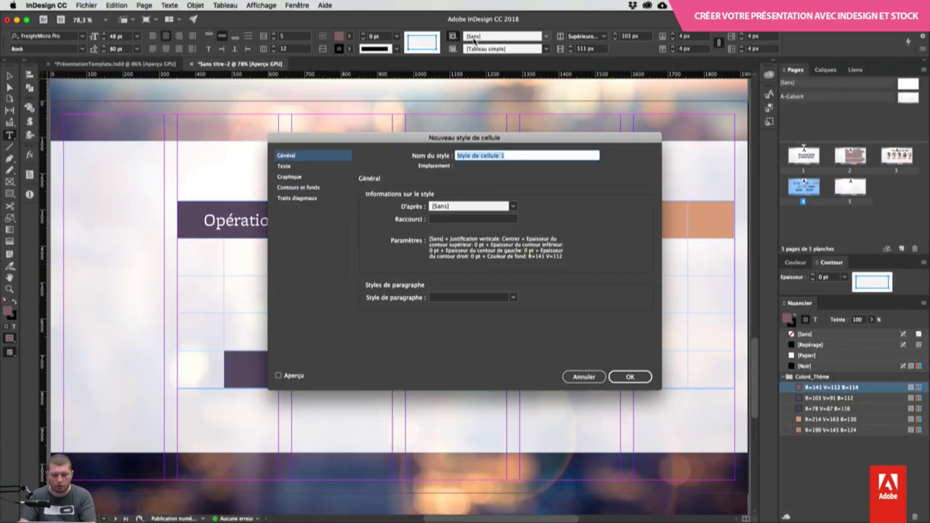
type("Centré")
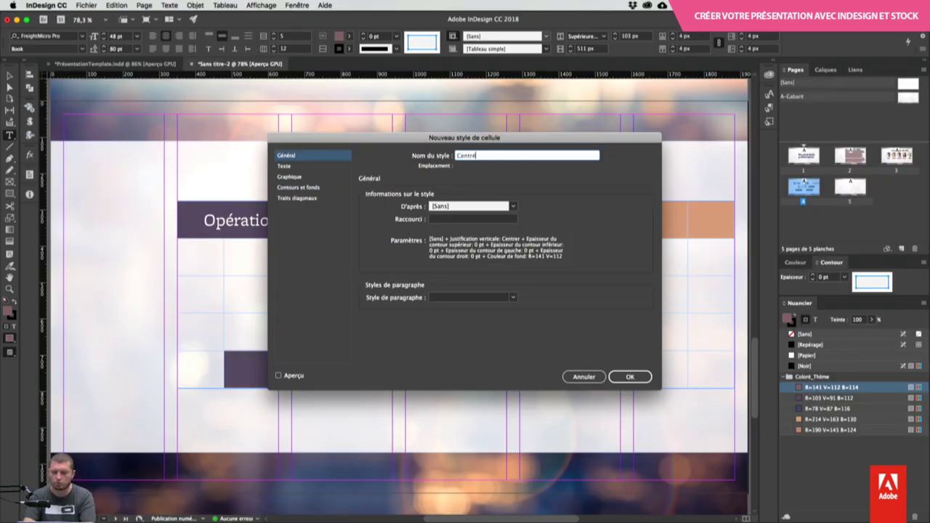
left_click(628, 376)
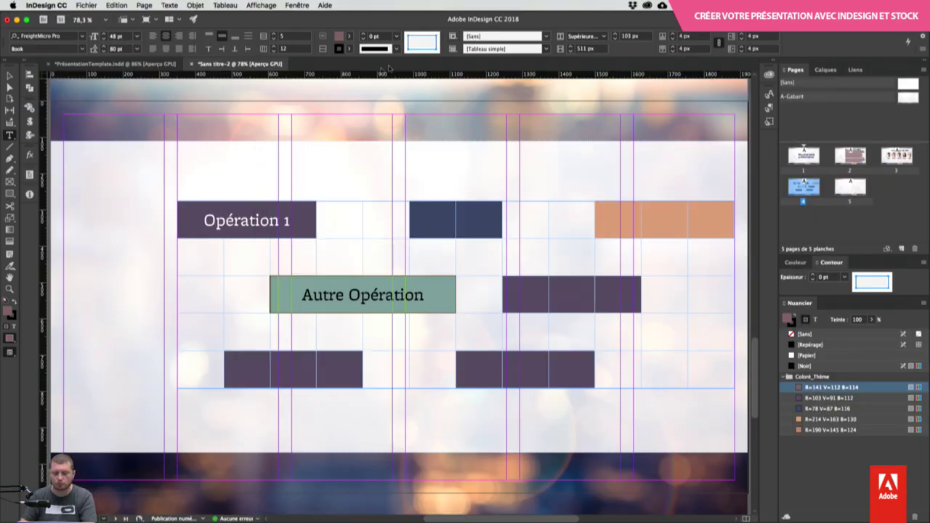
left_click(390, 292)
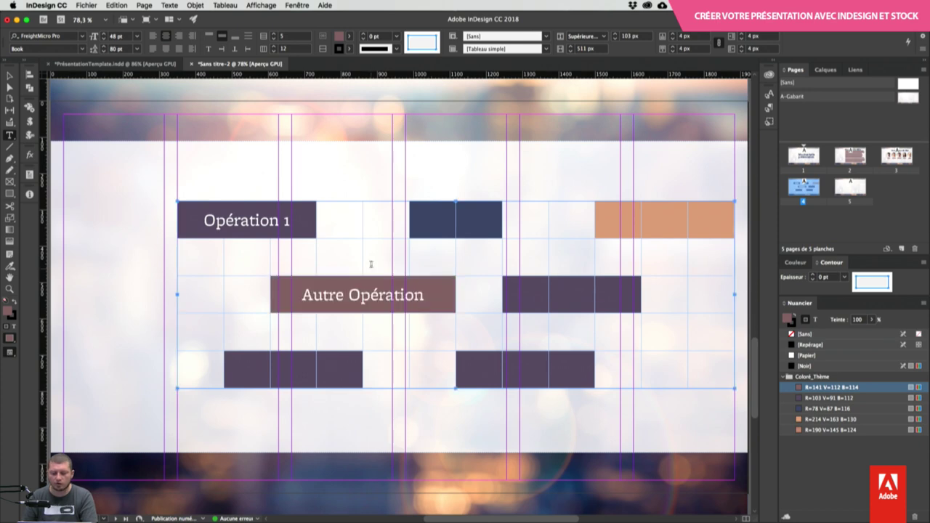
Step: Merge the three purple cells of the third row into one cell and enter "Finalisation" in it
left_click_drag(531, 293, 600, 290)
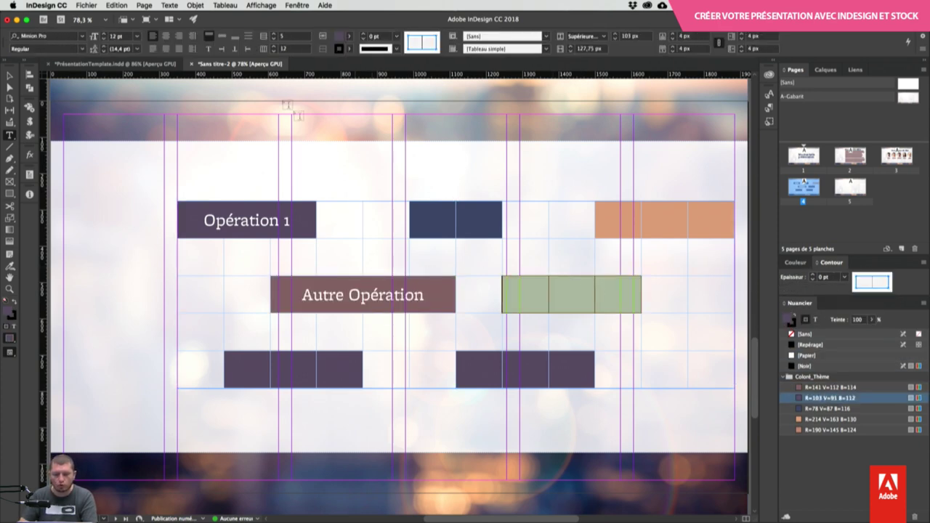
left_click(323, 35)
left_click(535, 302)
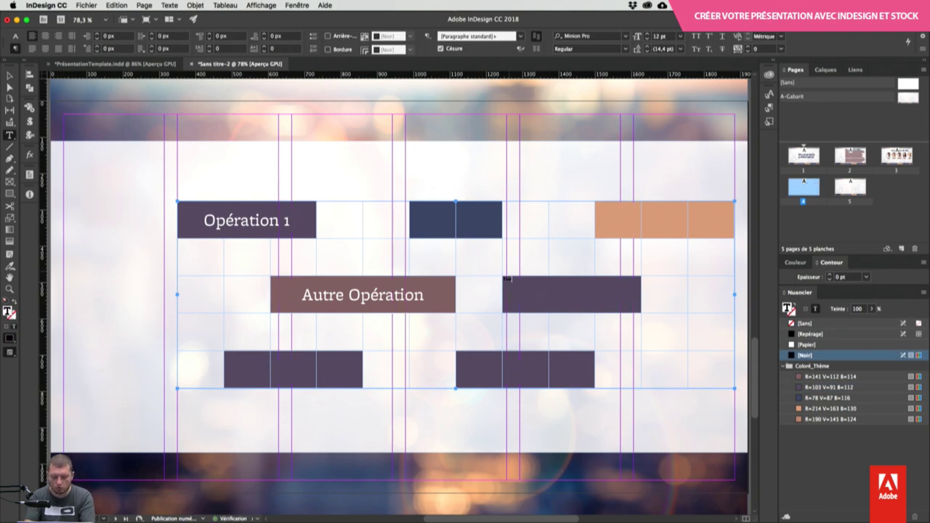
Step: Try the Contenu Cellule paragraph style on the "Finalisation" text and undo it
key("super+Return")
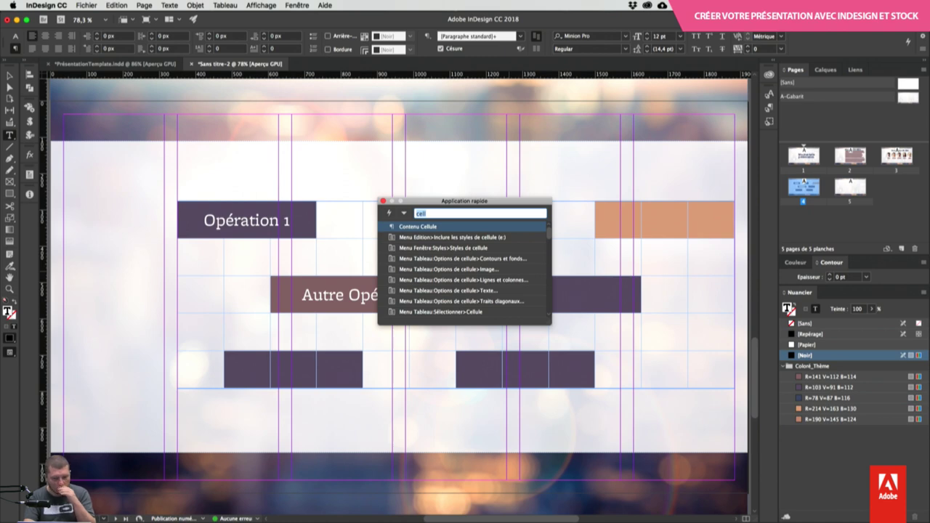
key("Return")
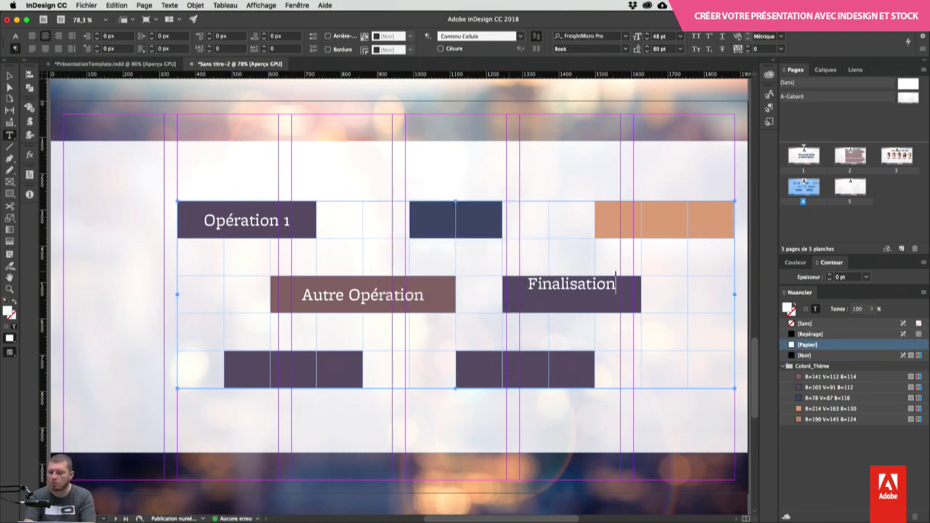
key("super+z")
key("super+z")
Step: Apply the Centré cell style to the "Finalisation" cell
key("super+Return")
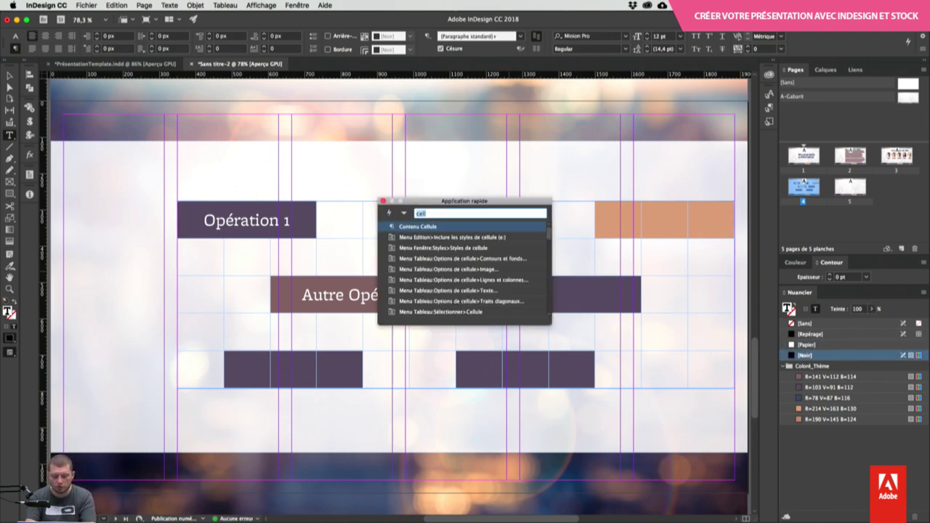
type("cen")
key("Return")
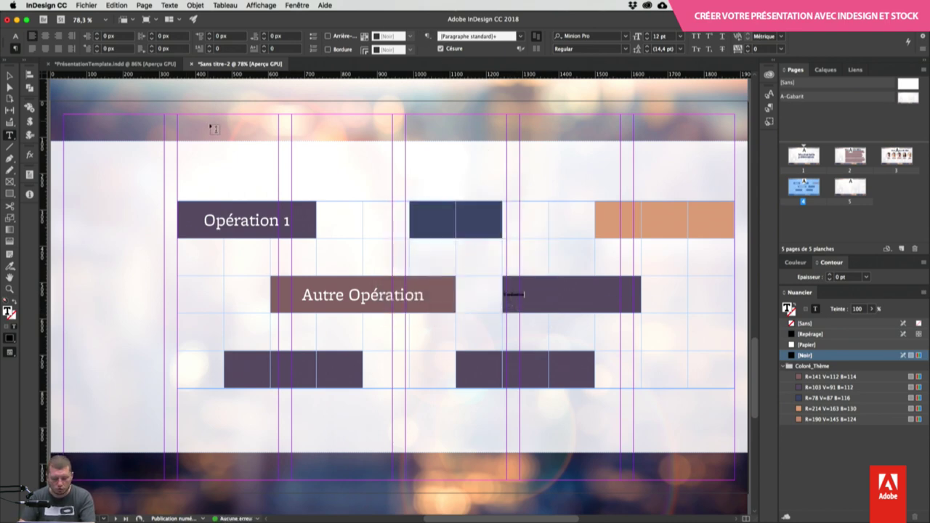
Step: Edit the Centré cell style to use the Contenu Cellule paragraph style, with preview on
key("Escape")
left_click(467, 40)
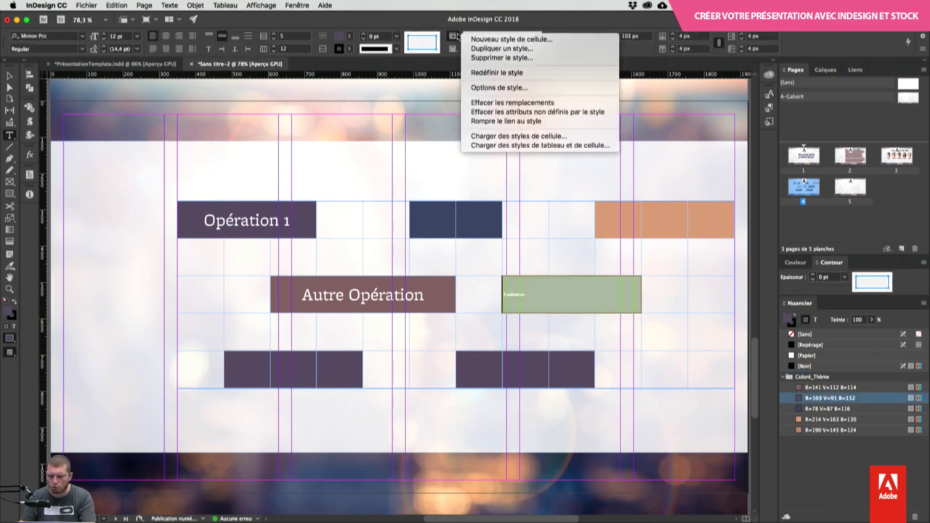
left_click(498, 87)
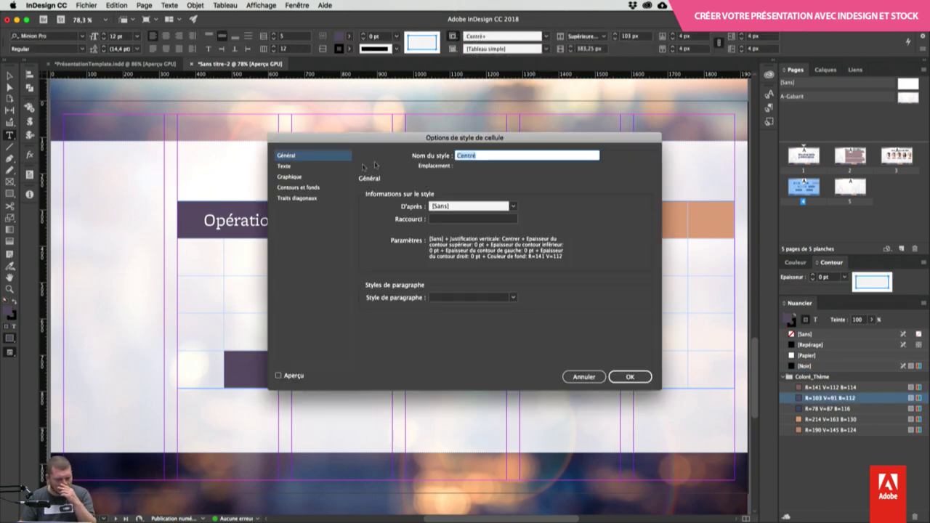
left_click(298, 166)
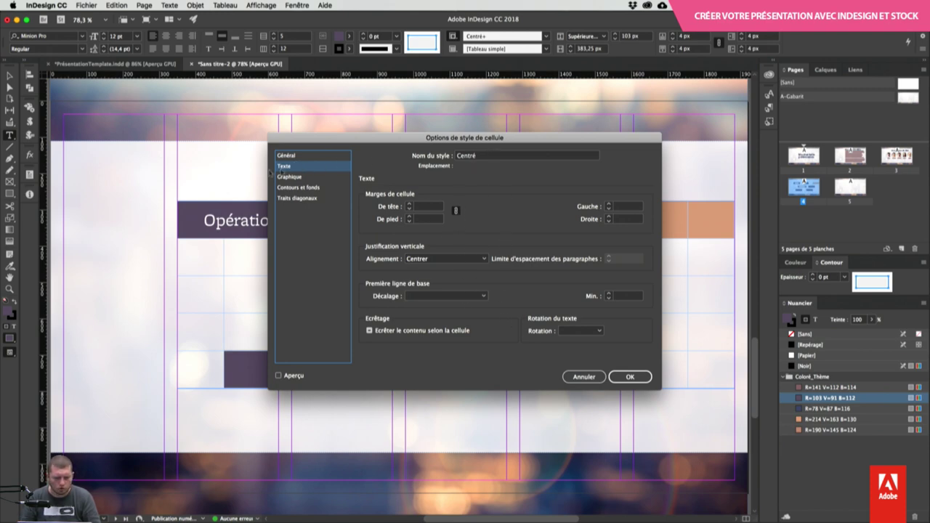
left_click(288, 156)
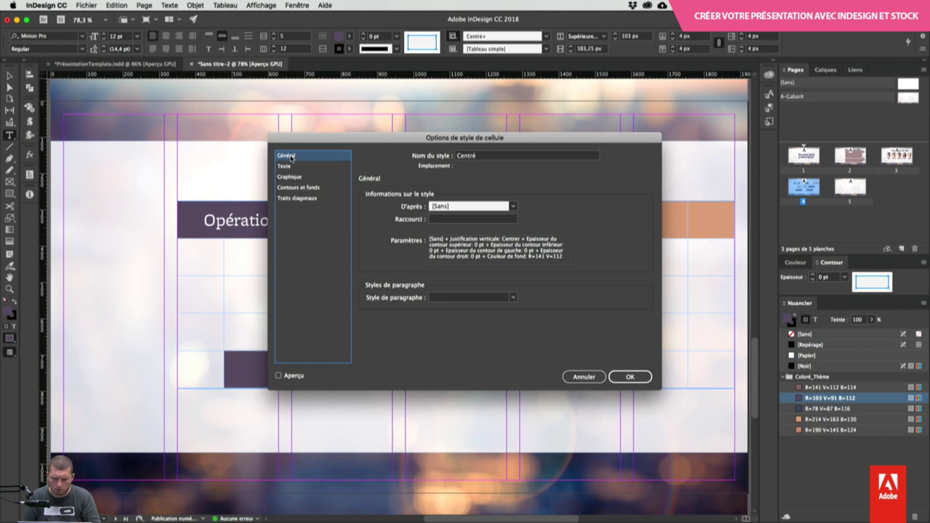
left_click(471, 297)
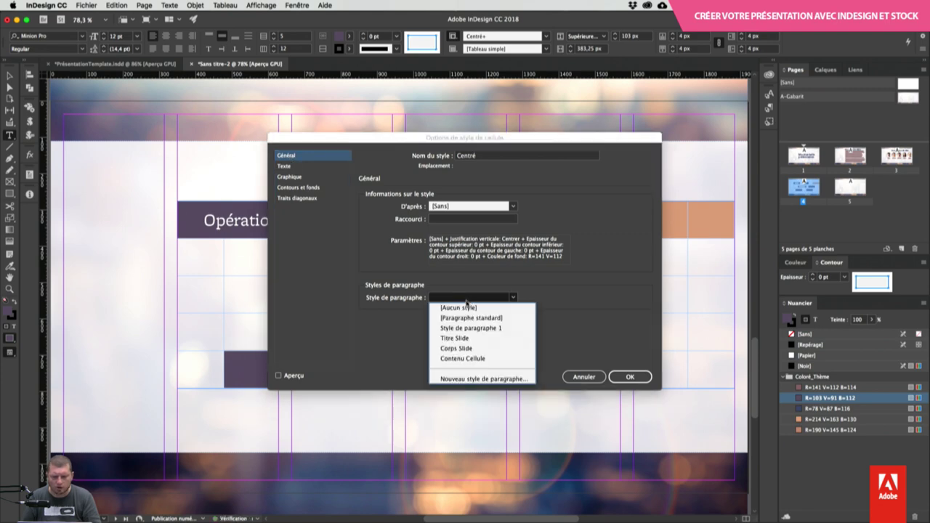
left_click(476, 359)
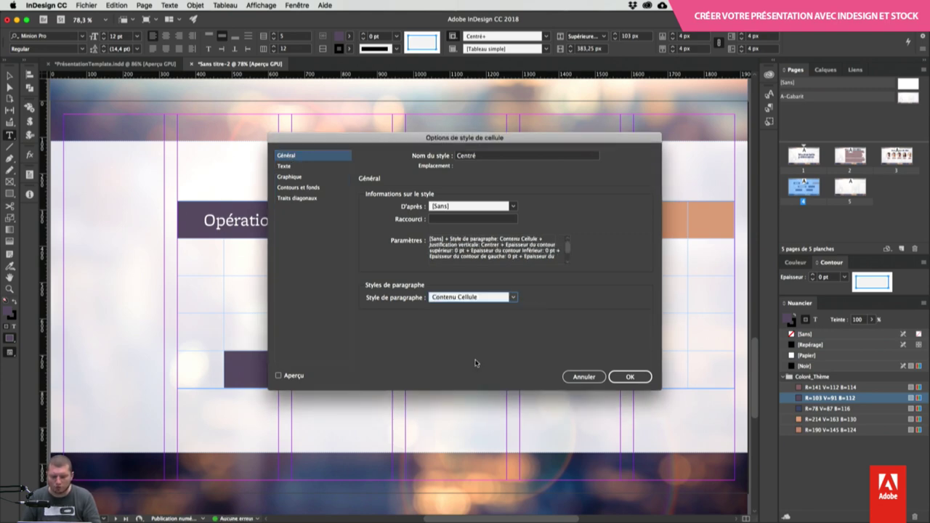
left_click(294, 376)
left_click_drag(412, 158, 250, 159)
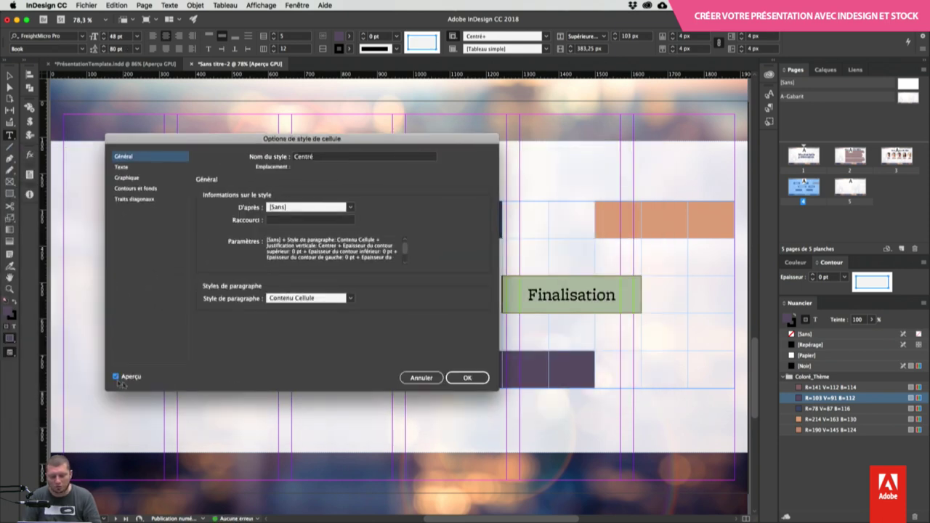
left_click(479, 377)
left_click(431, 293)
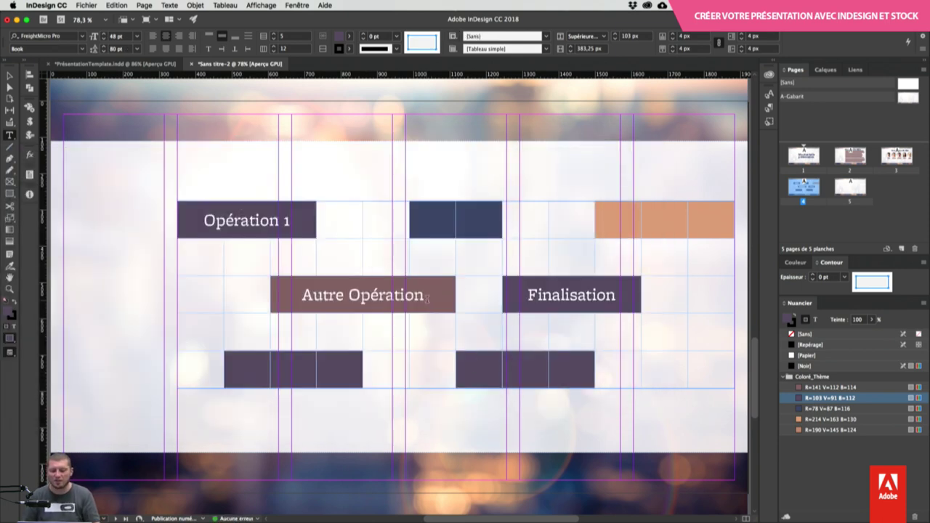
Step: Merge the two blue cells of the first row into one cell and enter "Opé 2" in it
left_click_drag(460, 213, 465, 215)
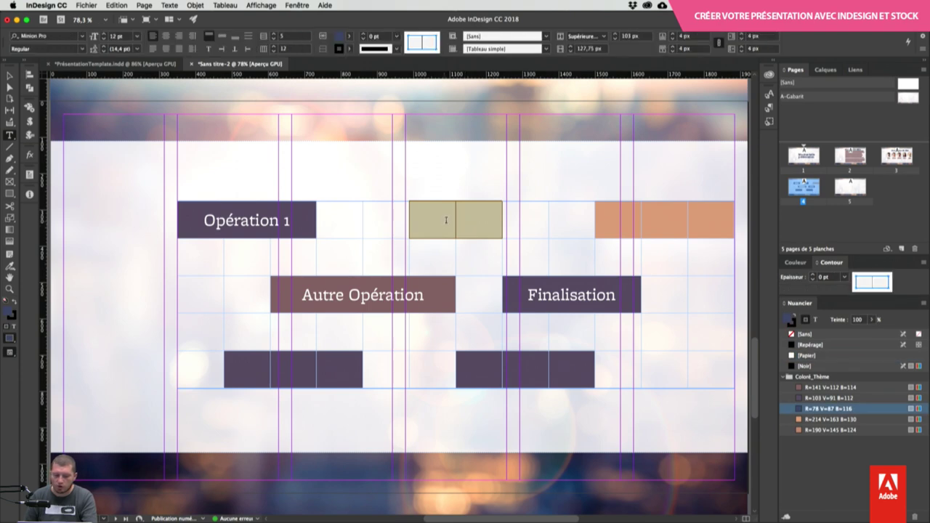
left_click(323, 36)
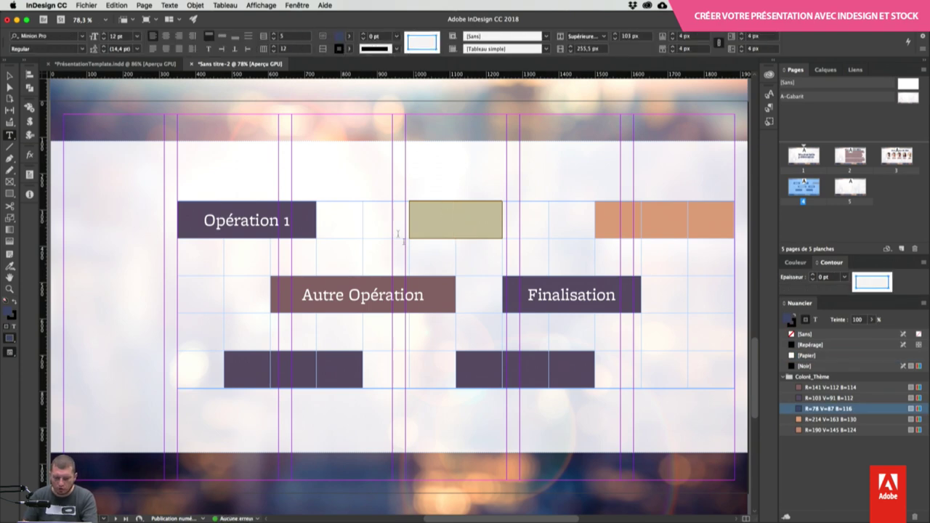
left_click(480, 234)
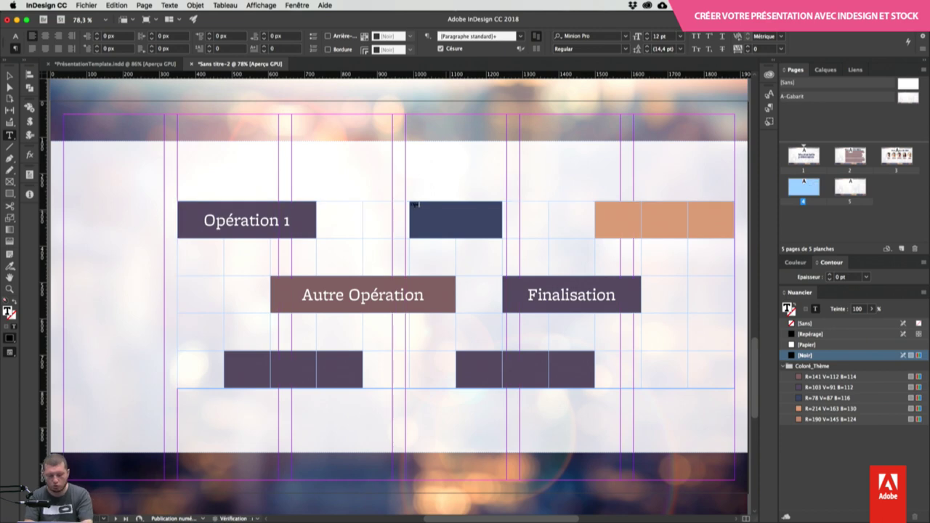
Step: Apply the Centré cell style to the "Opé 2" cell
key("Escape")
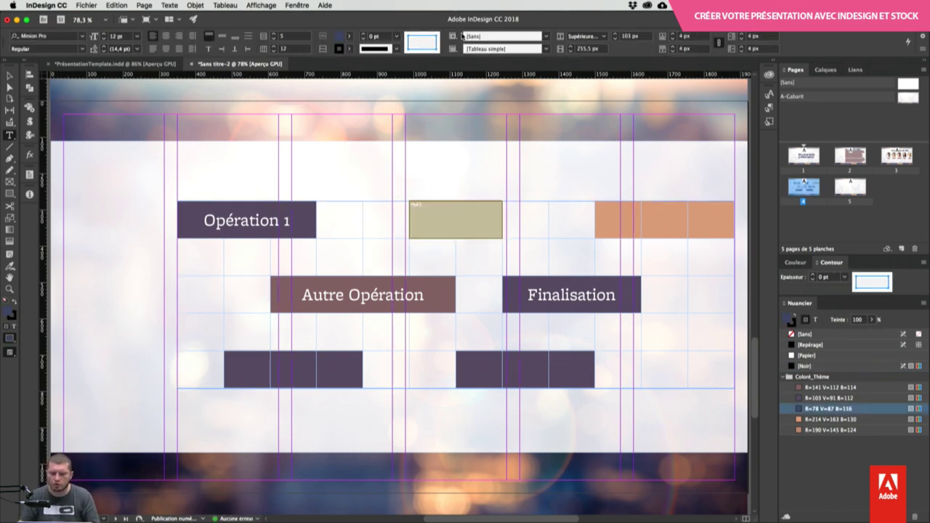
left_click(509, 36)
left_click(499, 58)
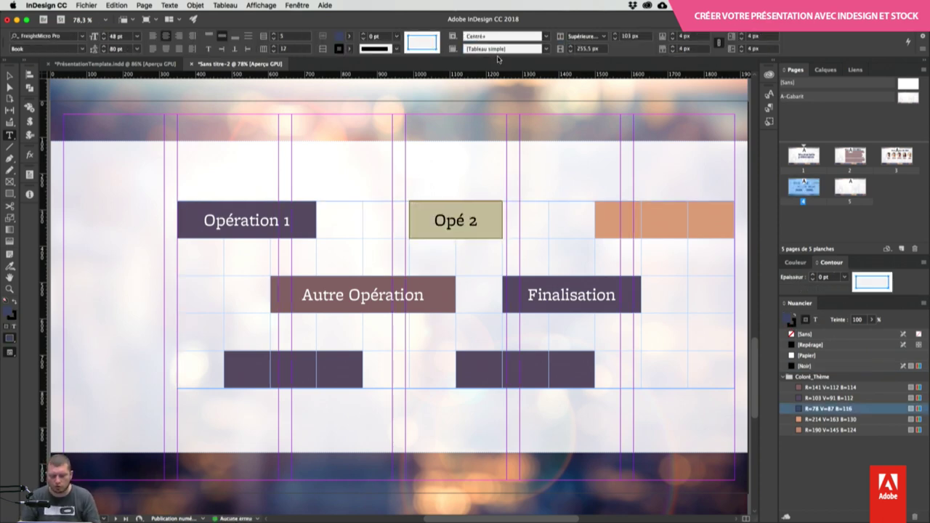
left_click(644, 216)
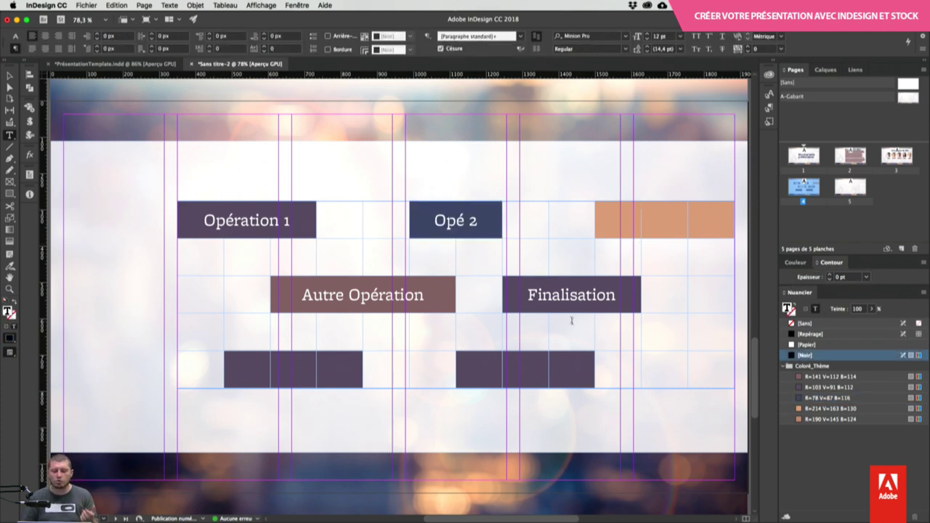
Step: Reduce the height of the table's empty second row to 48 px
left_click(173, 252)
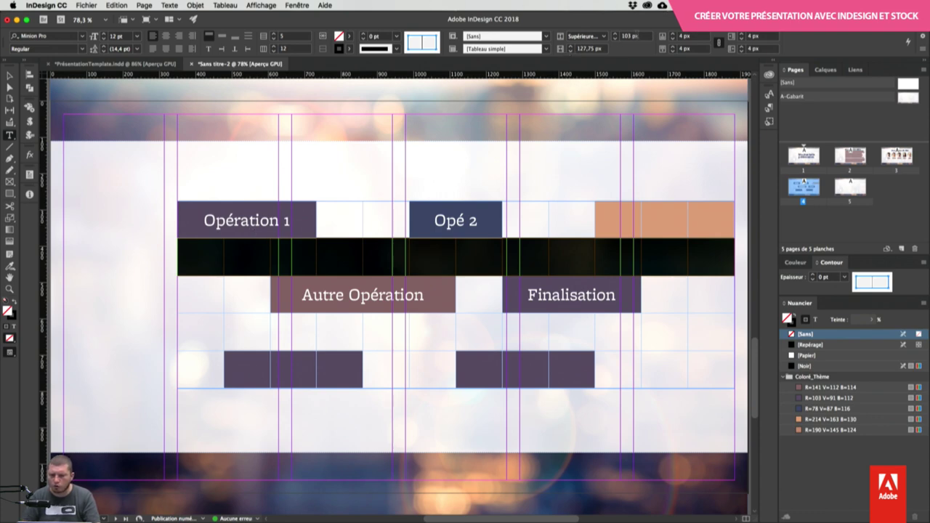
left_click(633, 35)
key("Down")
key("Down")
key("Down")
key("Down")
key("Down")
key("Down")
key("Down")
key("Down")
key("Down")
key("Down")
key("Down")
key("Down")
key("Down")
key("Down")
key("Down")
key("Down")
key("Down")
key("Down")
key("Down")
key("Down")
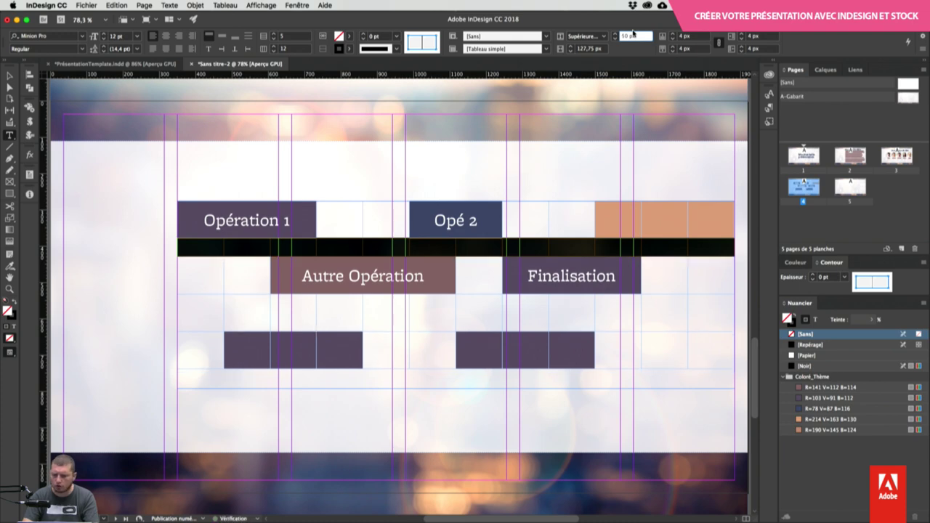
key("Down")
key("Down")
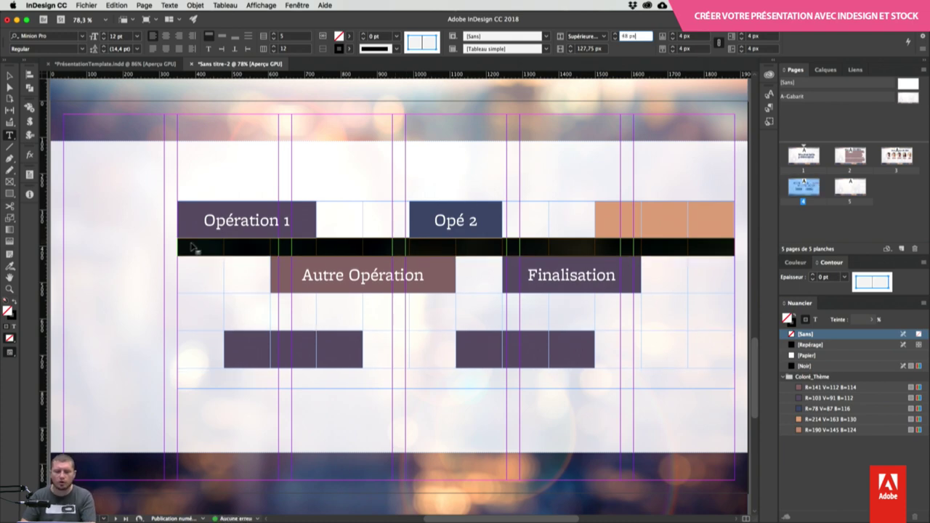
Step: Merge the cells of the table's empty second row into one cell and enter "Toutes mes opérations" in it
left_click(191, 247)
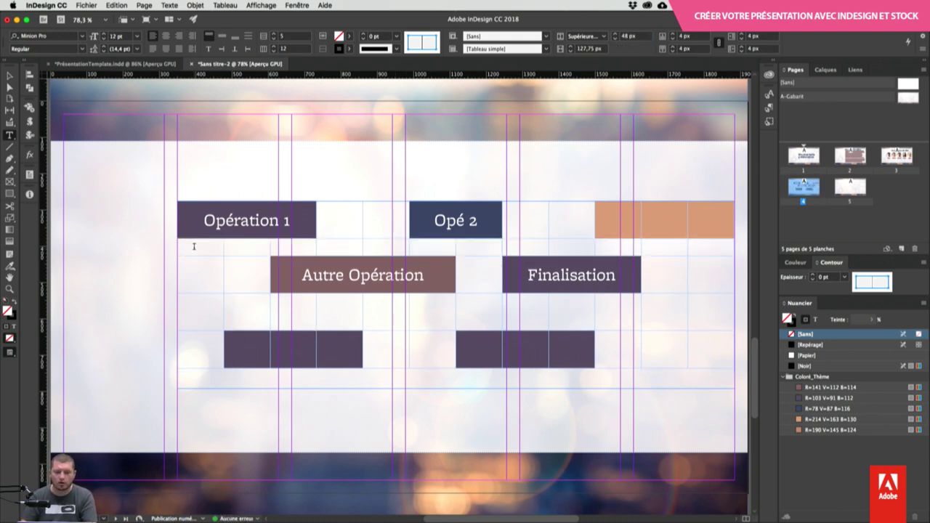
left_click(172, 247)
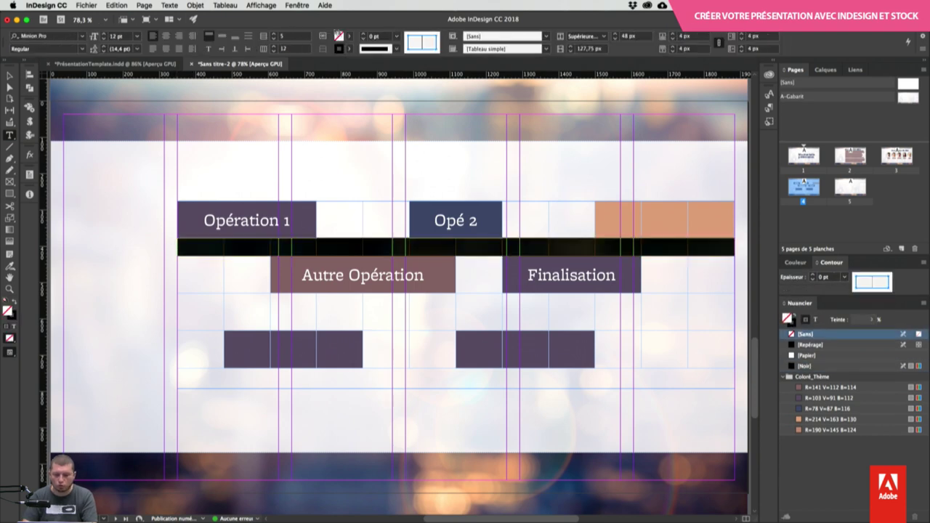
left_click(224, 246)
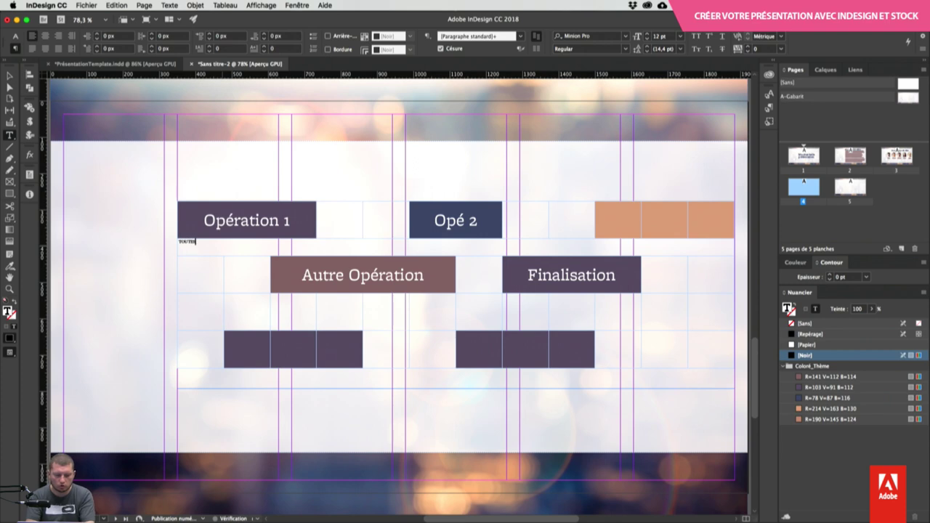
key("BackSpace")
key("BackSpace")
key("BackSpace")
key("BackSpace")
key("BackSpace")
key("BackSpace")
key("BackSpace")
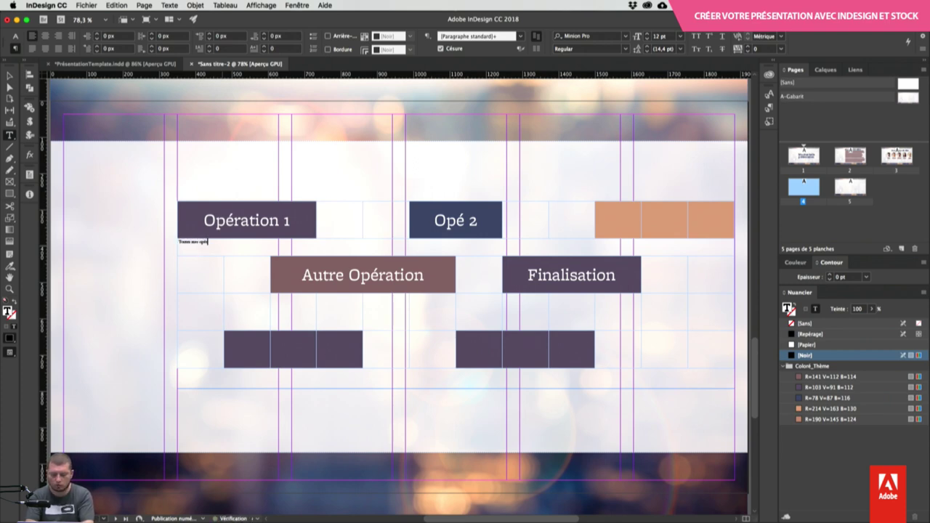
type("tes mes opérations")
Step: Apply the Contenu Cellule paragraph style to the "Toutes mes opérations" text
key("super+a")
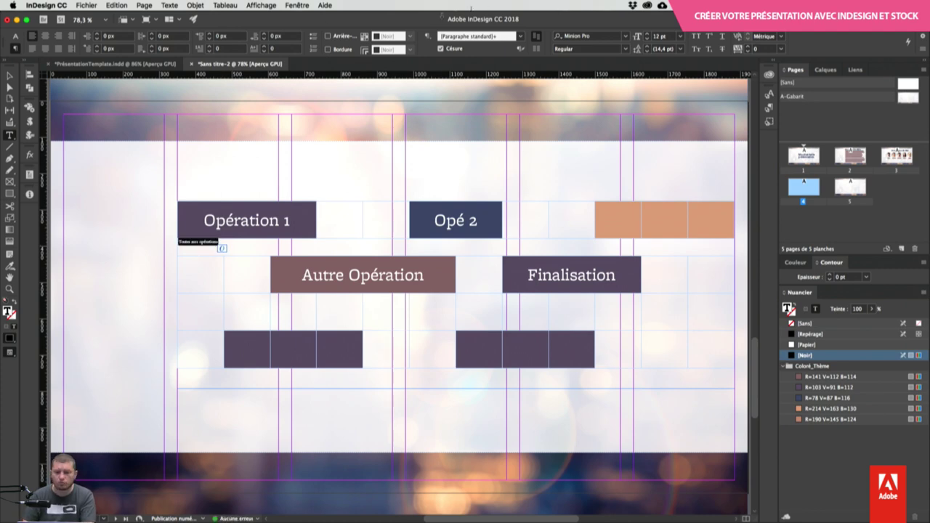
left_click(518, 36)
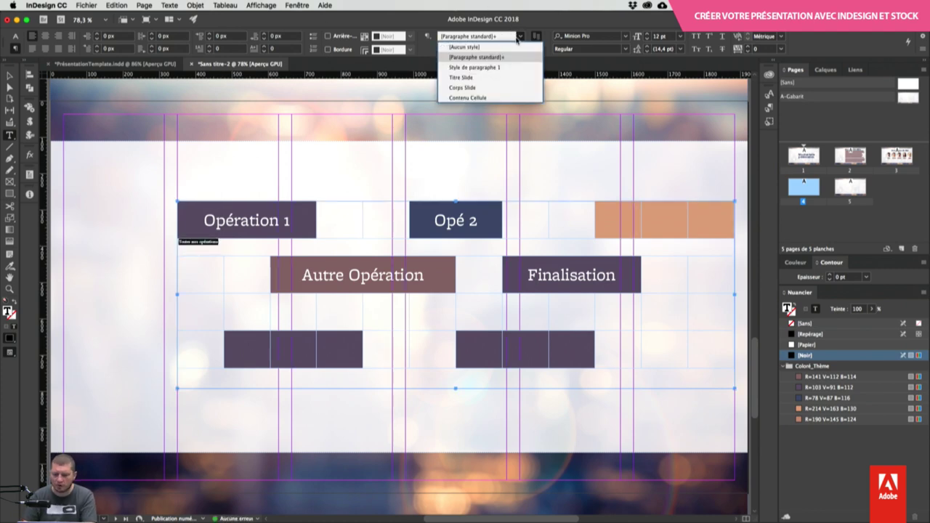
left_click(480, 99)
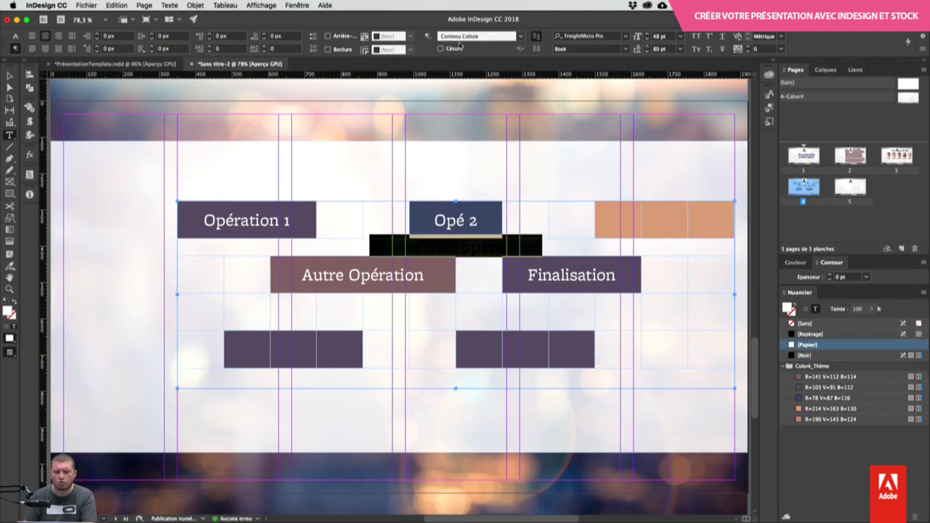
Step: Format the "Toutes mes opérations" text at 40 pt, left-aligned, in the theme colour R=141 V=112 B=114
left_click(15, 36)
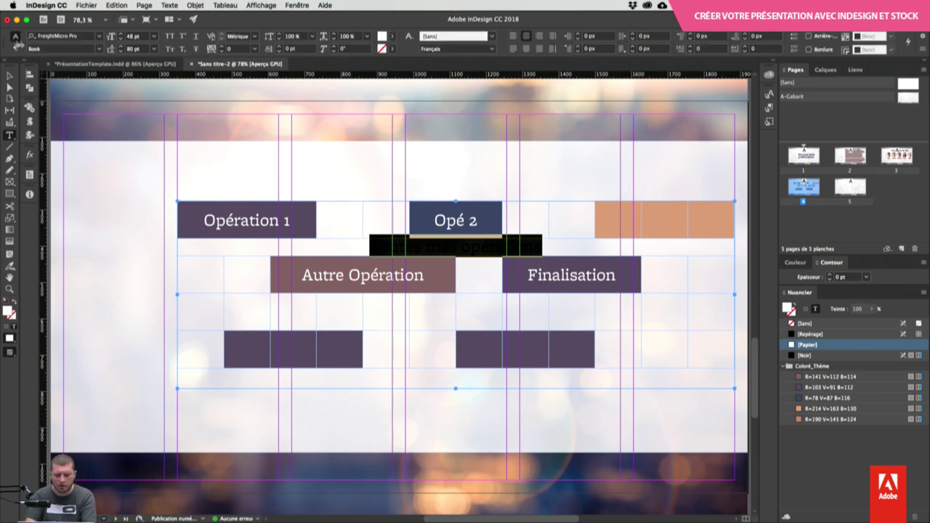
left_click(139, 36)
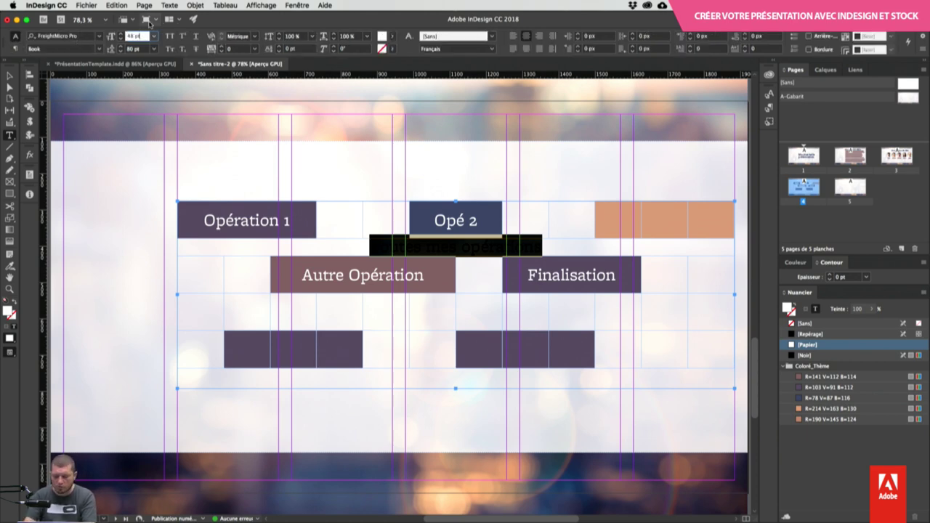
type("40")
key("Return")
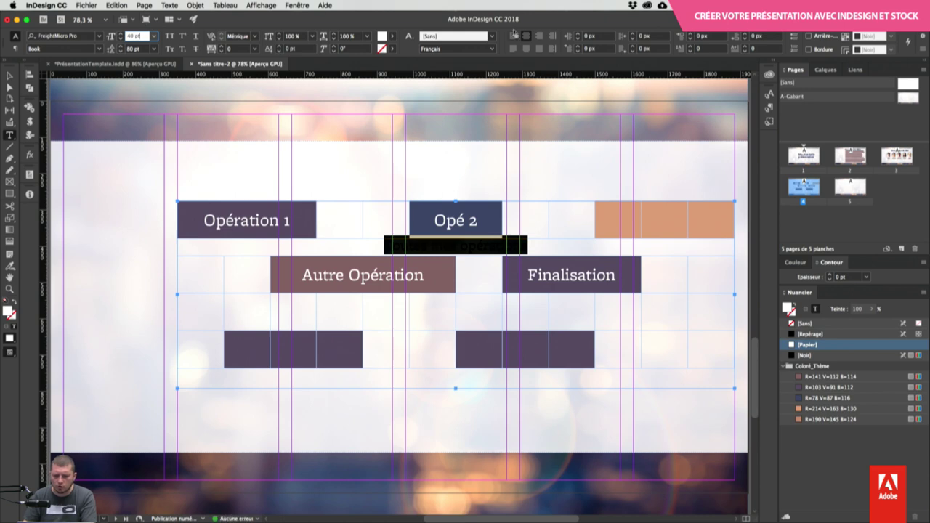
left_click(514, 36)
left_click(391, 36)
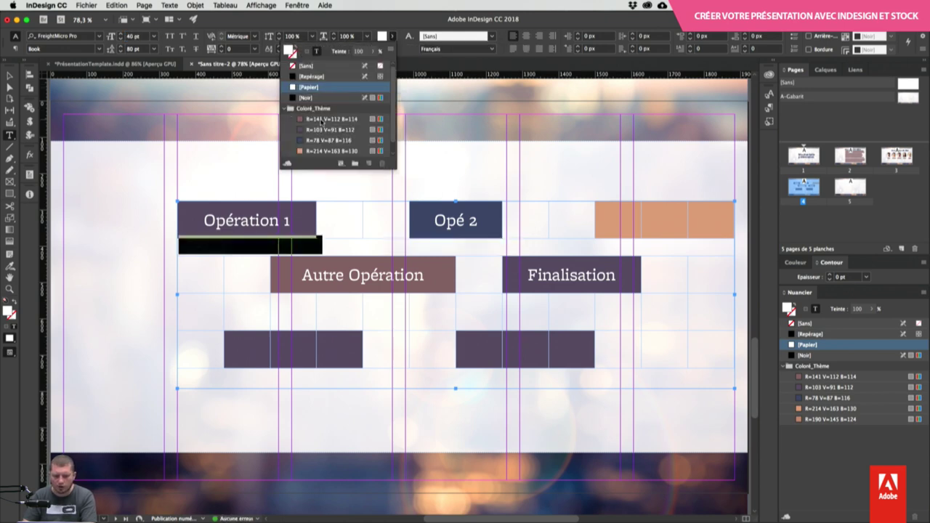
left_click(323, 120)
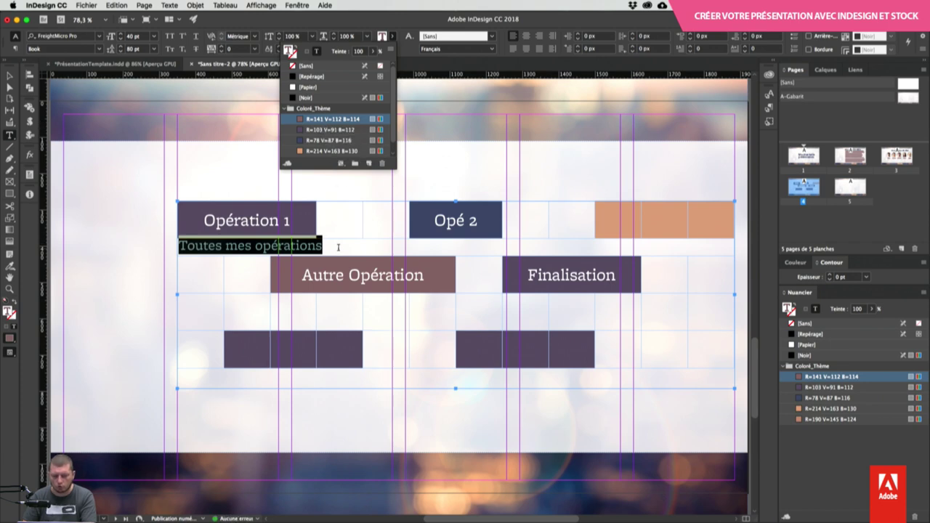
Step: Reduce the font size of the "Toutes mes opérations" text to 32 pt
left_click(149, 37)
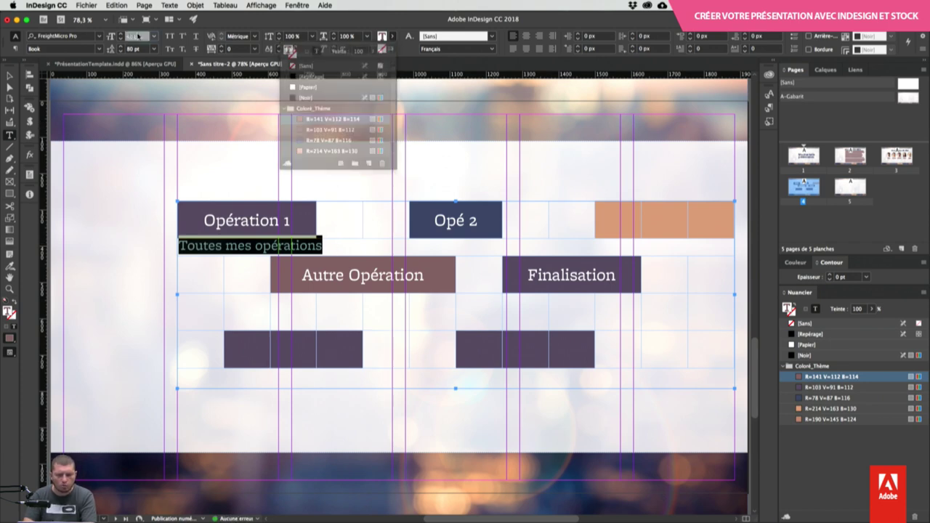
type("31")
key("Return")
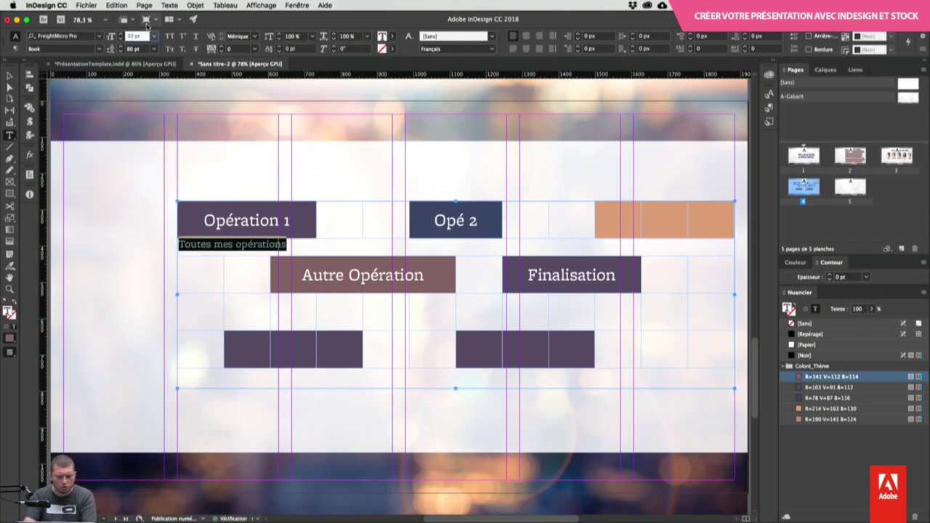
key("Up")
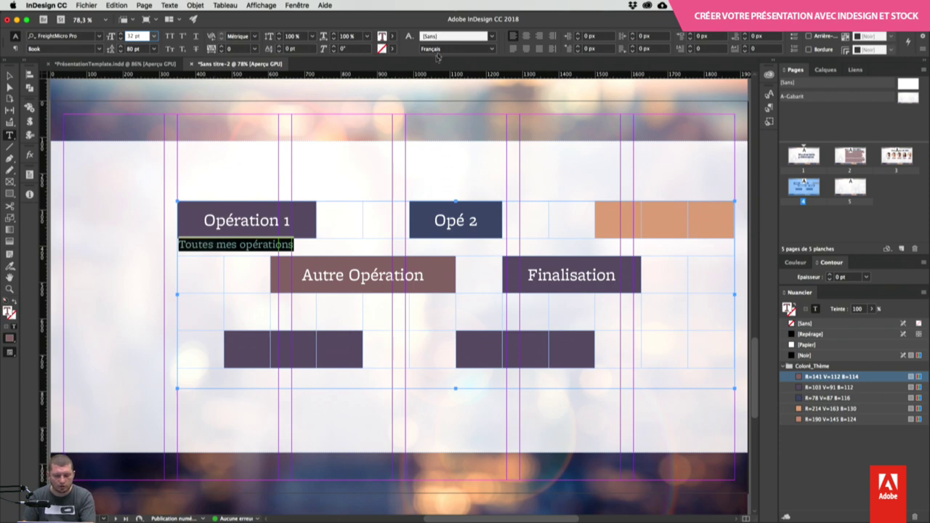
Step: Create a paragraph style named "Entete Planning" from the formatted row text and apply it to the selection
left_click(15, 49)
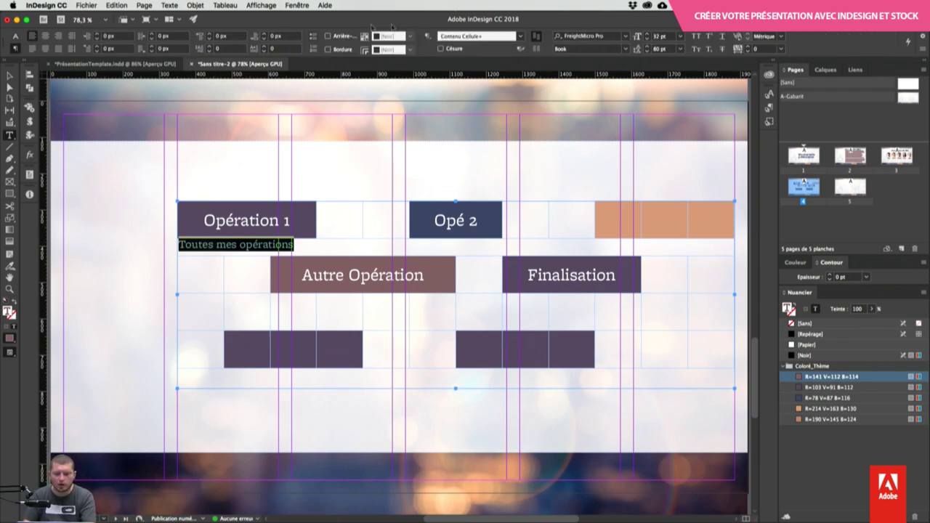
left_click(520, 37)
left_click(508, 35)
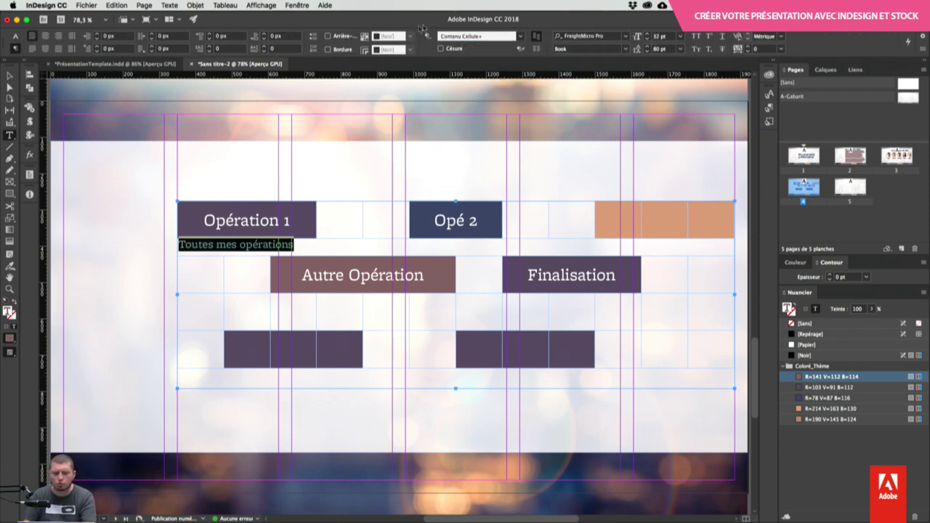
left_click(427, 36)
left_click(469, 40)
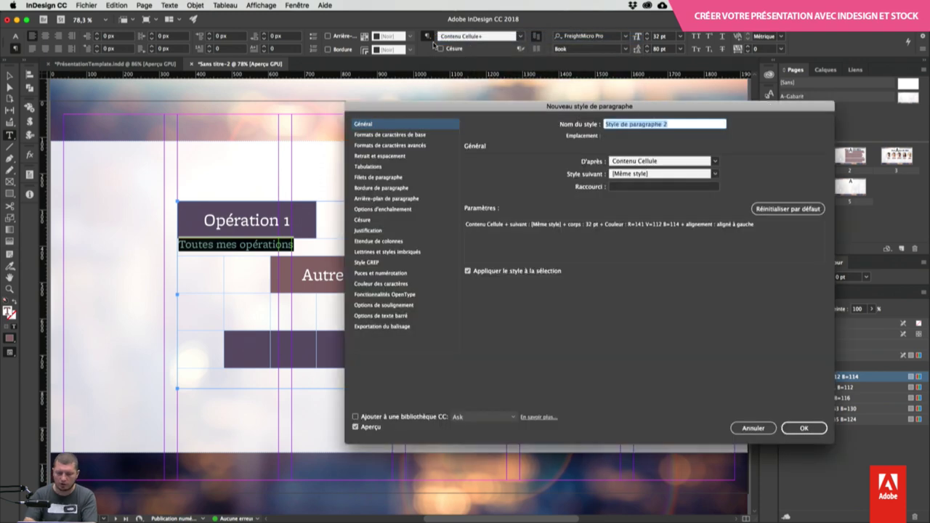
type("T")
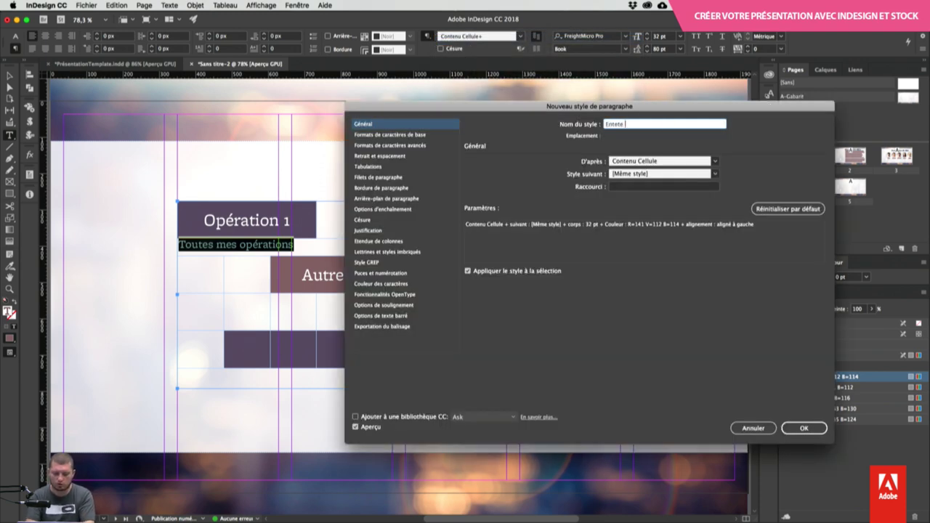
key("Return")
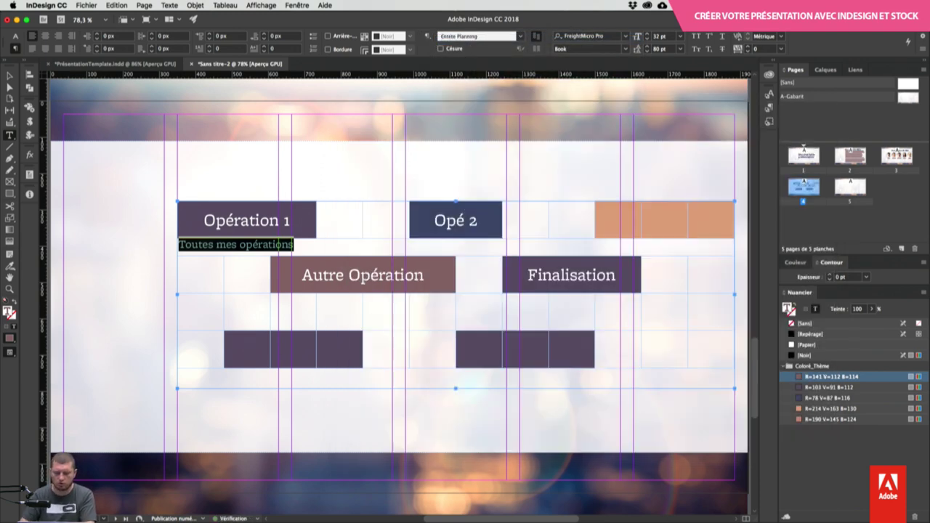
Step: Merge all the cells of the table's empty fourth row into one cell
left_click(200, 299)
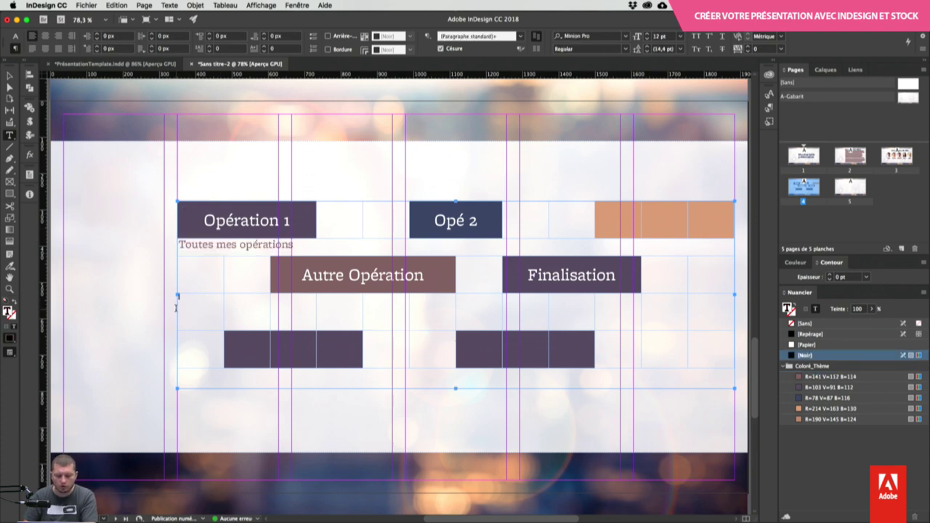
left_click(175, 311)
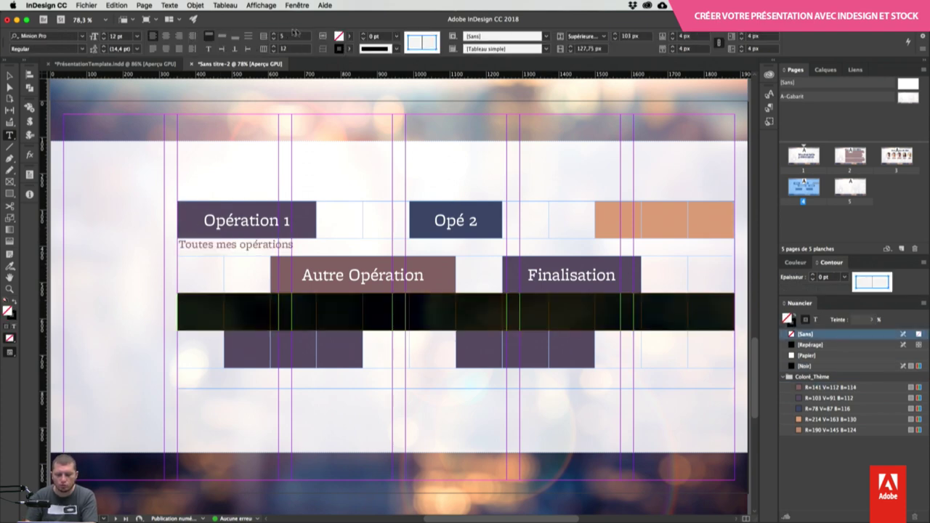
left_click(323, 35)
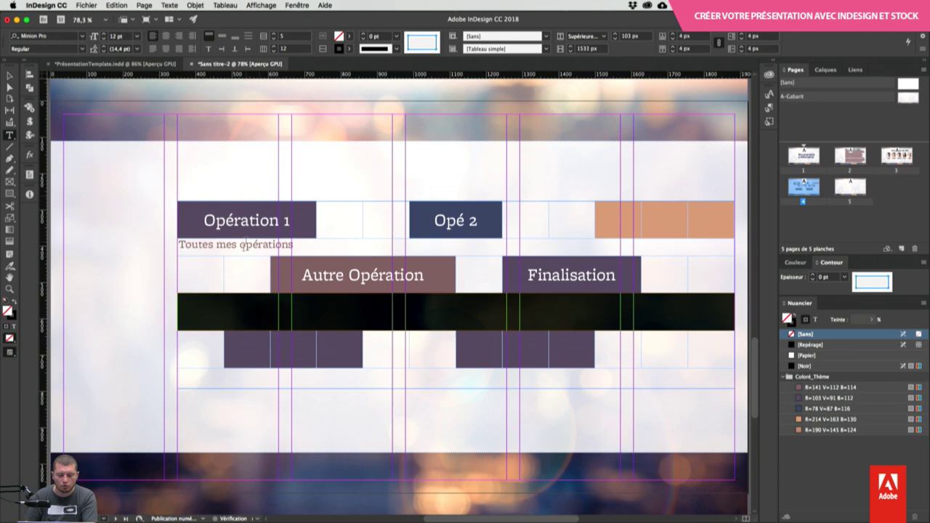
Step: Enter "Secondaires" in the merged fourth row and apply the Entete Planning paragraph style to it
left_click(202, 309)
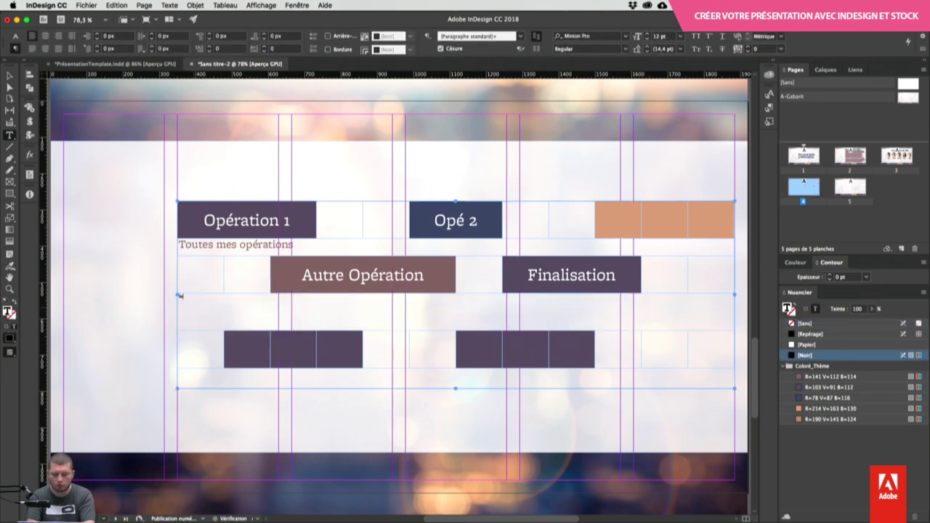
left_click(521, 35)
left_click(497, 109)
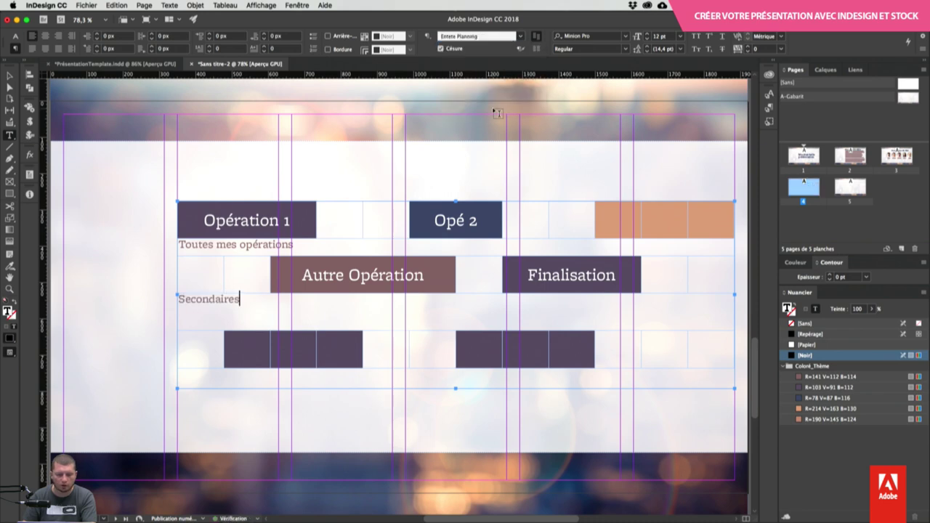
Step: Move the "Toutes mes opérations" row above the "Opération 1" row so it heads the table
left_click(173, 301)
left_click(174, 245)
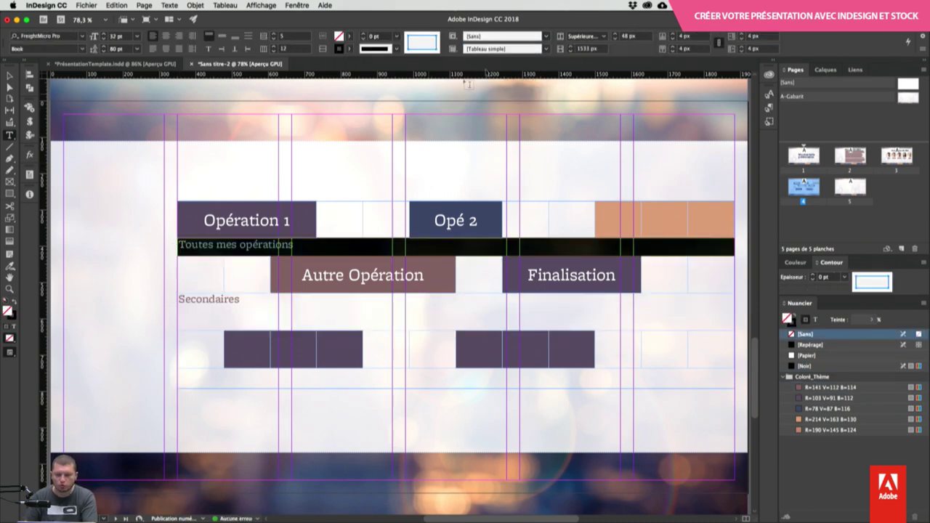
left_click(223, 36)
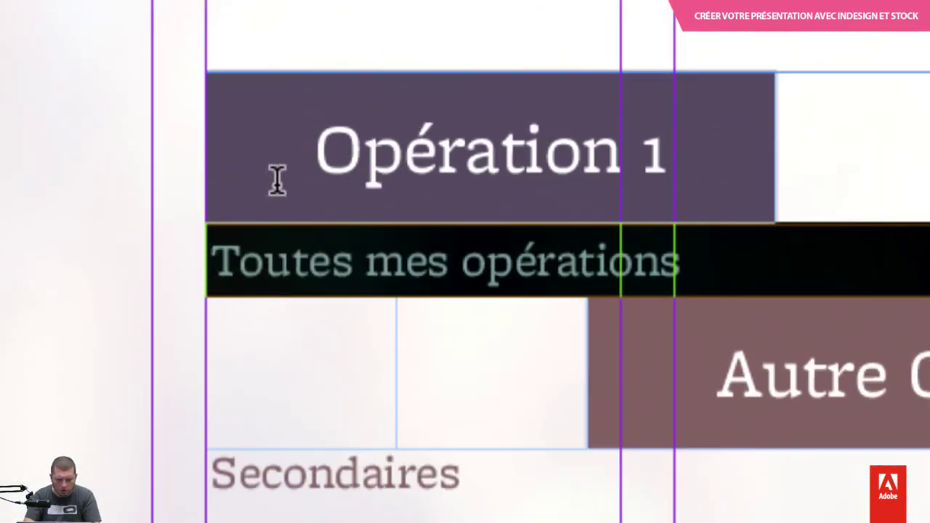
left_click(194, 228)
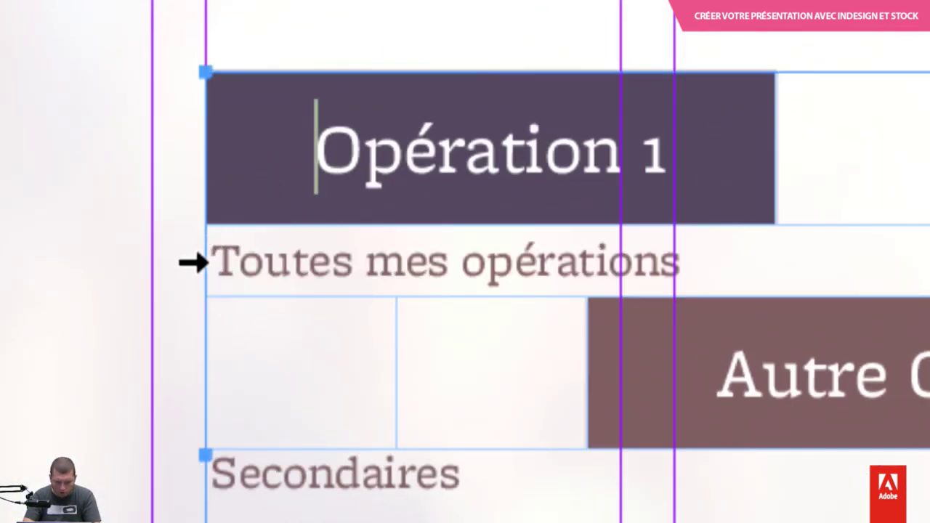
left_click(193, 262)
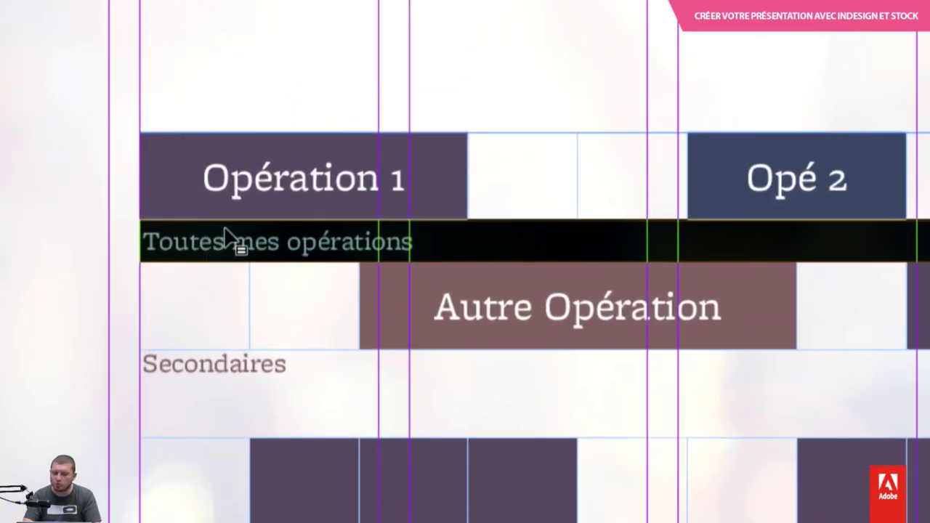
left_click_drag(222, 240, 217, 139)
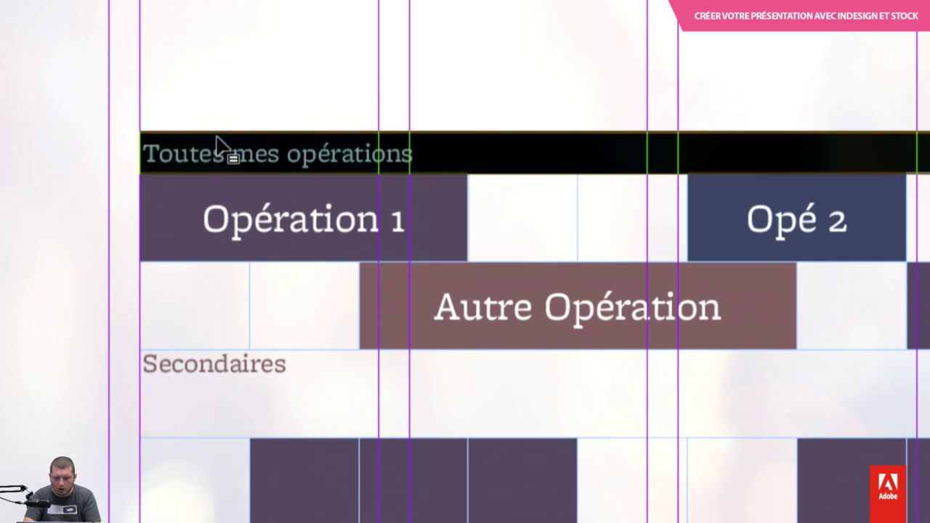
Step: Move the "Secondaires" row between the "Opération 1" row and the "Autre Opération" row
left_click(133, 409)
left_click_drag(167, 405, 206, 277)
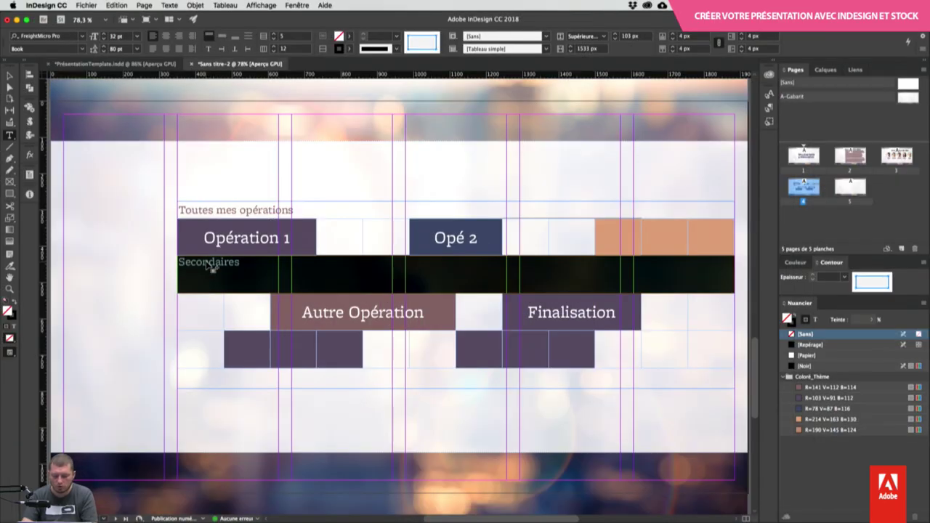
key("Up")
key("Up")
key("Escape")
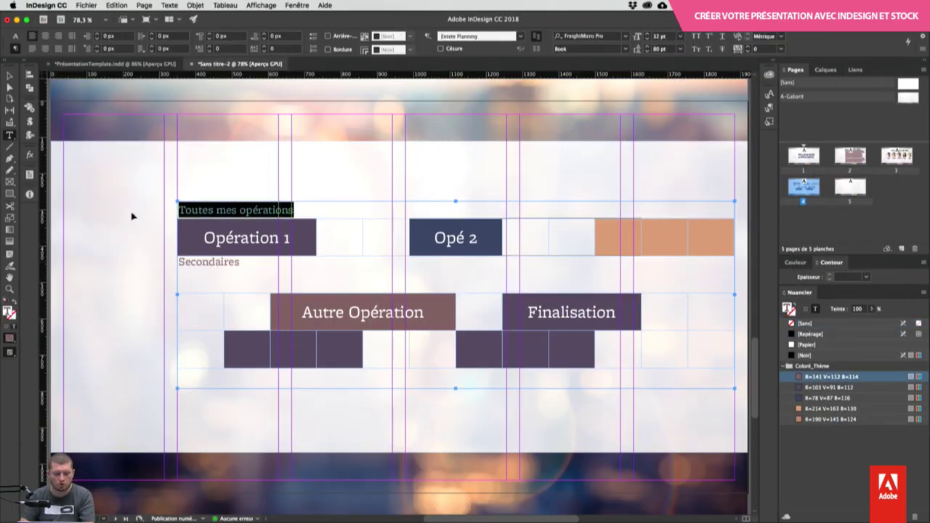
Step: Go to slide 3 and shift the five team portraits and their name captions together one column to the left
key("ctrl+shift+a")
key("shift+Page_Up")
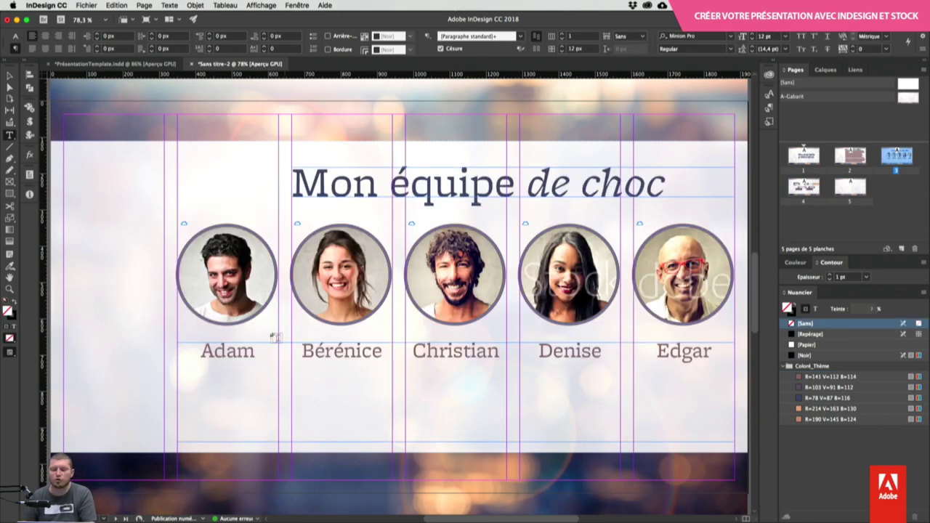
key("v")
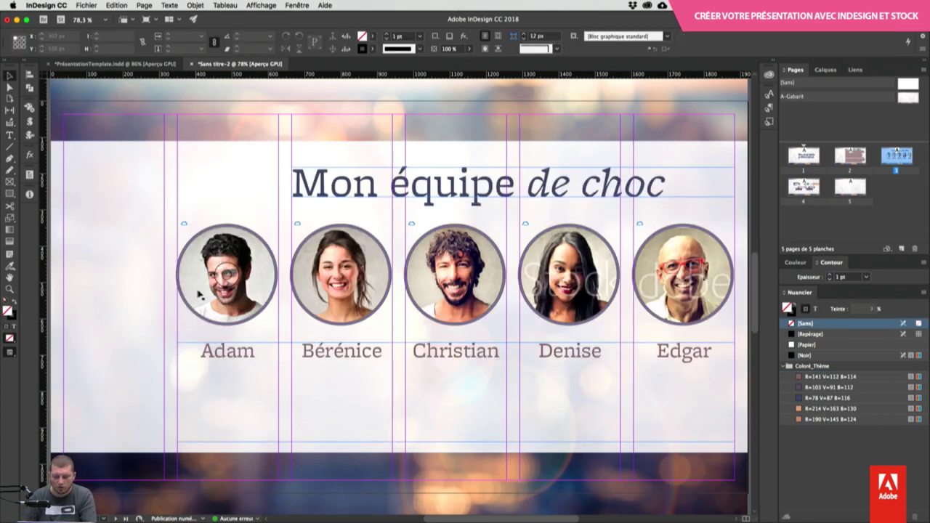
left_click_drag(260, 294, 577, 312)
key("ctrl+z")
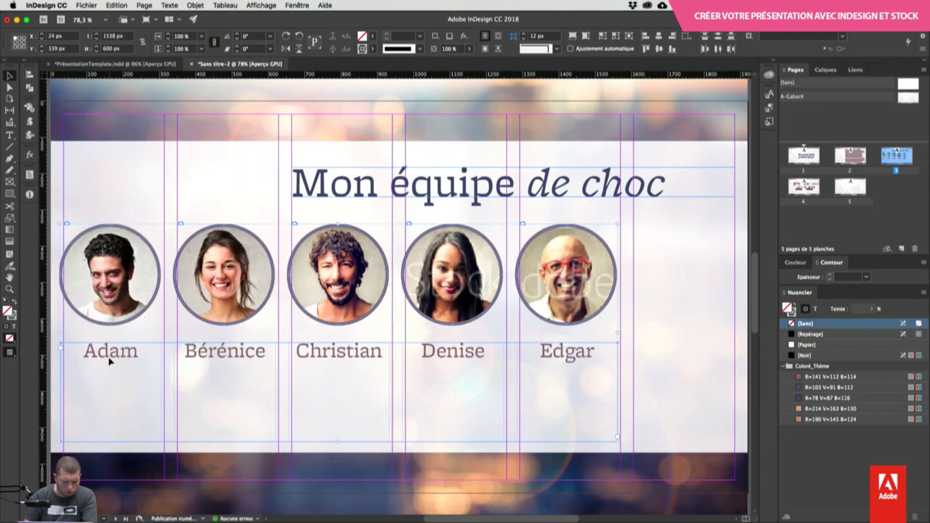
Step: Align the five portraits and captions with the first column guide, and add a sixth portrait showing the woman with glasses in the last column
left_click_drag(110, 362, 114, 361)
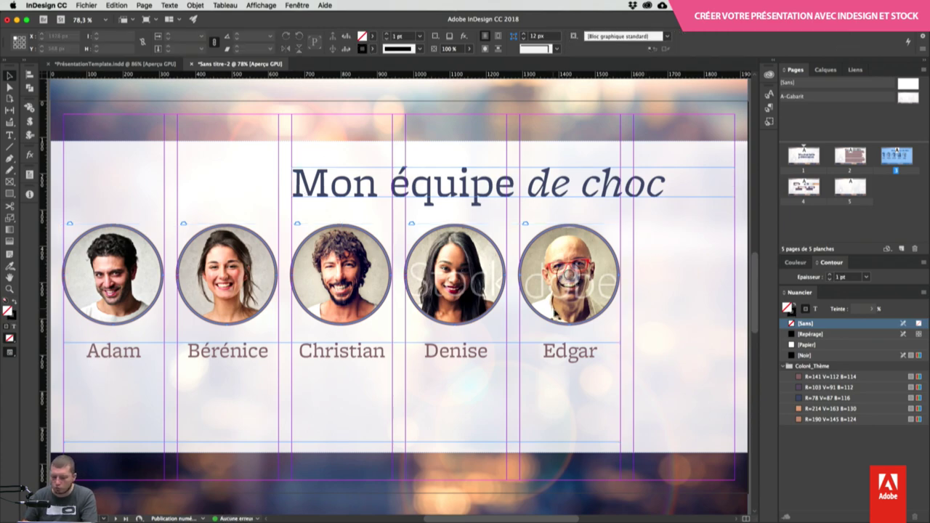
left_click_drag(629, 227, 665, 316)
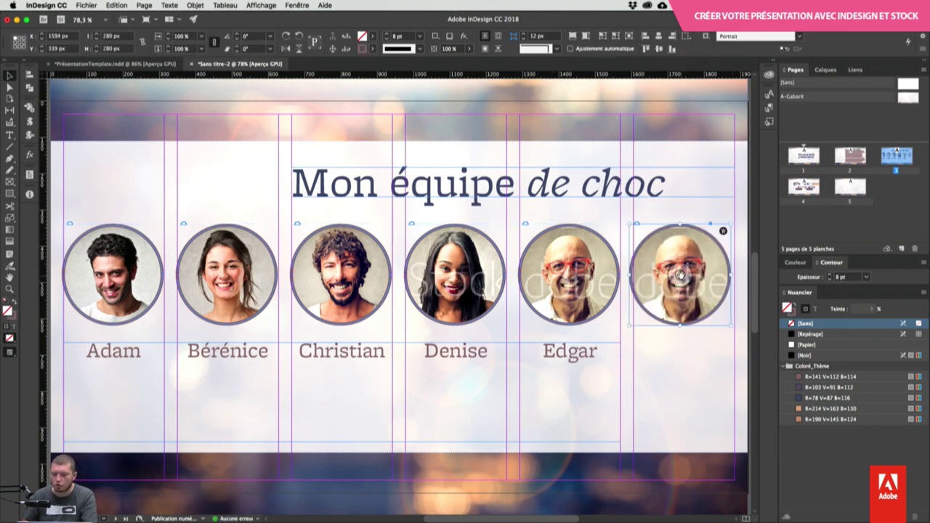
left_click_drag(679, 273, 683, 173)
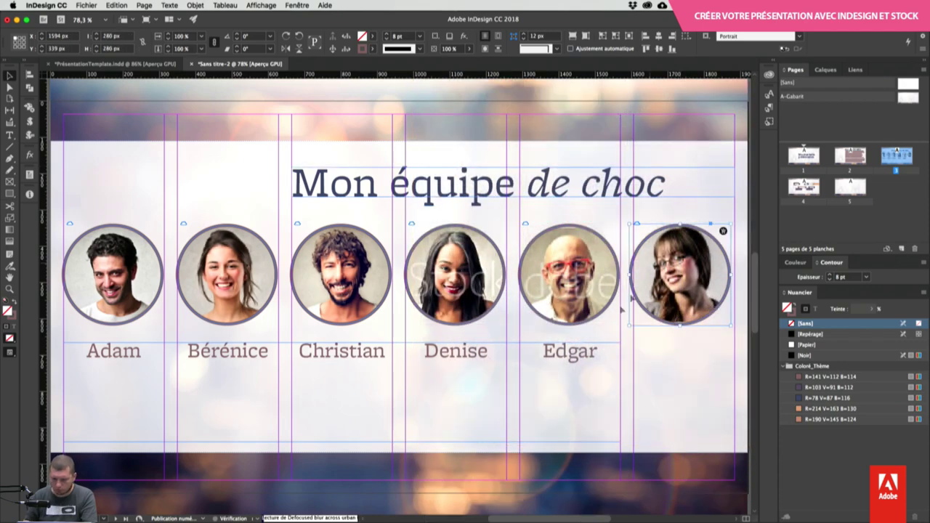
Step: Extend the caption frame across the sixth column, add the new member's first name after the fifth, and divide the frame into 6 columns
left_click(618, 391)
left_click_drag(621, 391, 736, 393)
double_click(707, 367)
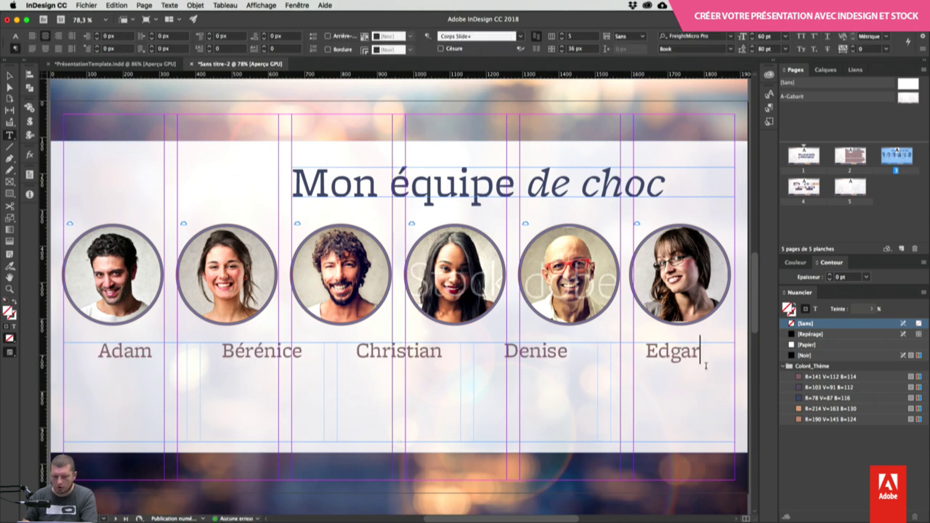
key("Return")
type("Fanny")
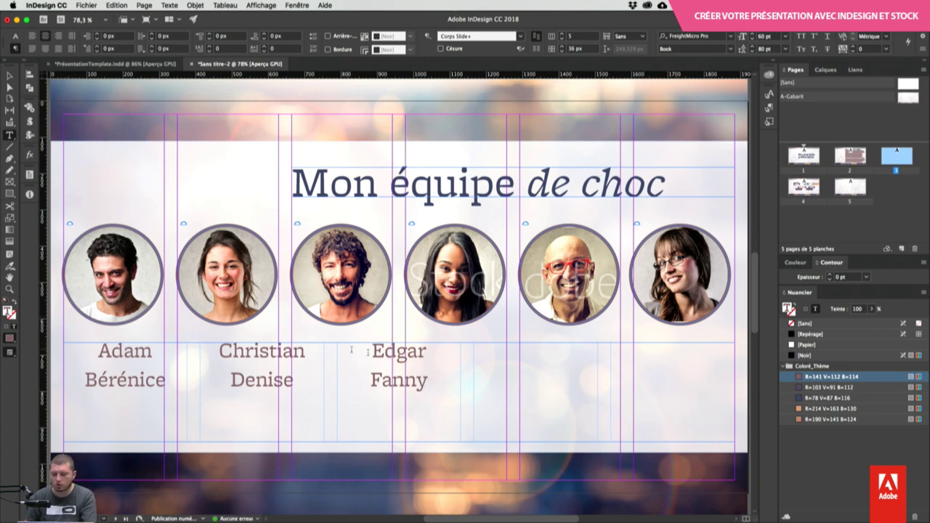
left_click(562, 33)
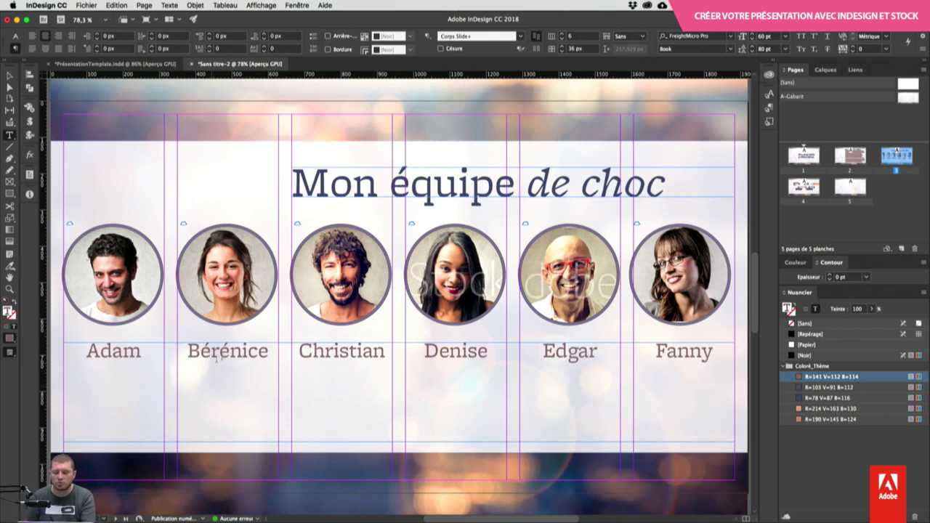
Step: Review slide 3 and the whole presentation without guides in preview mode
left_click(659, 150)
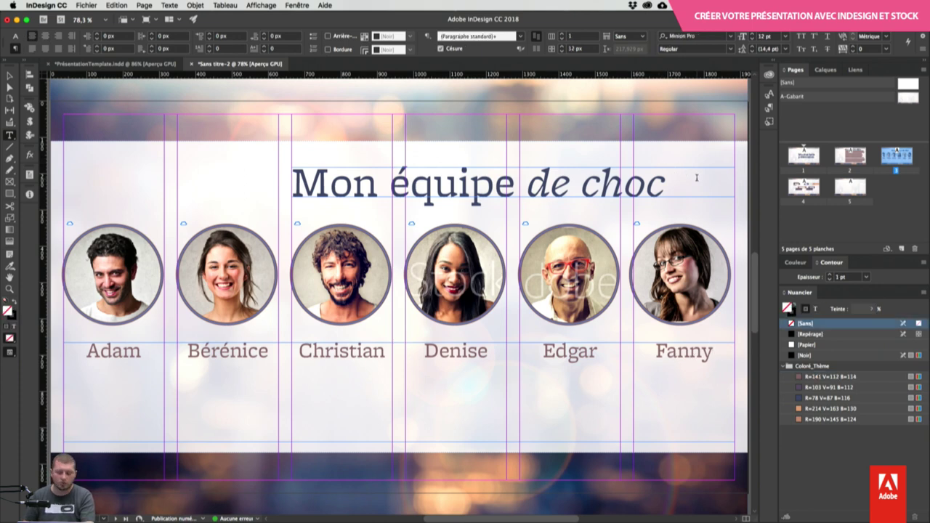
key("w")
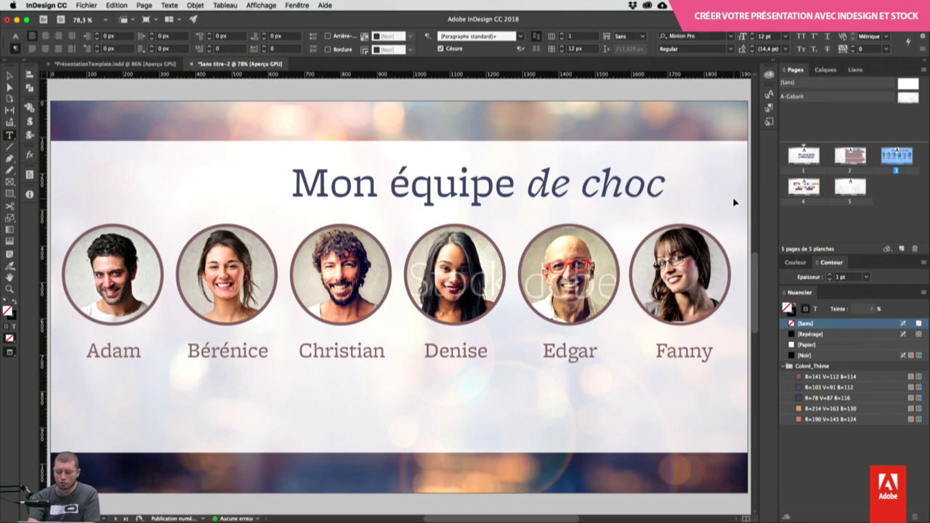
key("super+minus")
key("super+minus")
key("super+minus")
key("super+minus")
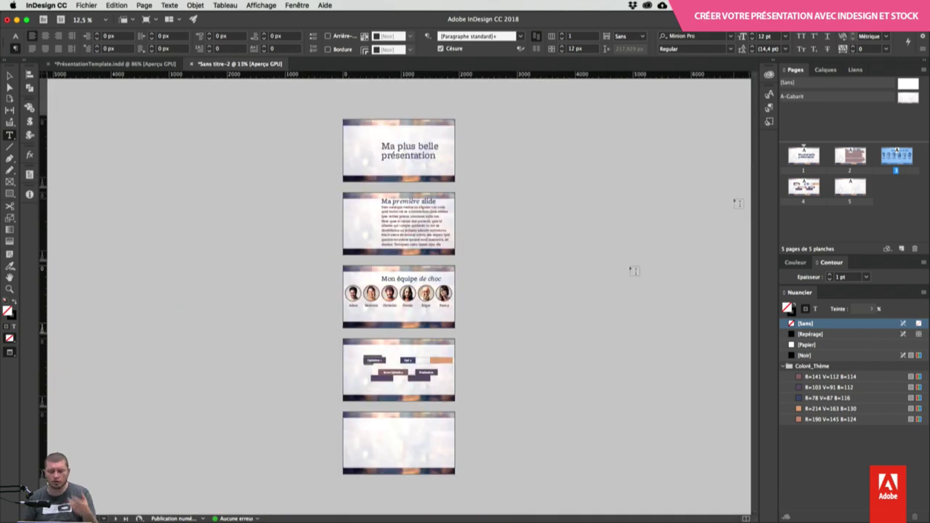
key("super+equal")
key("super+equal")
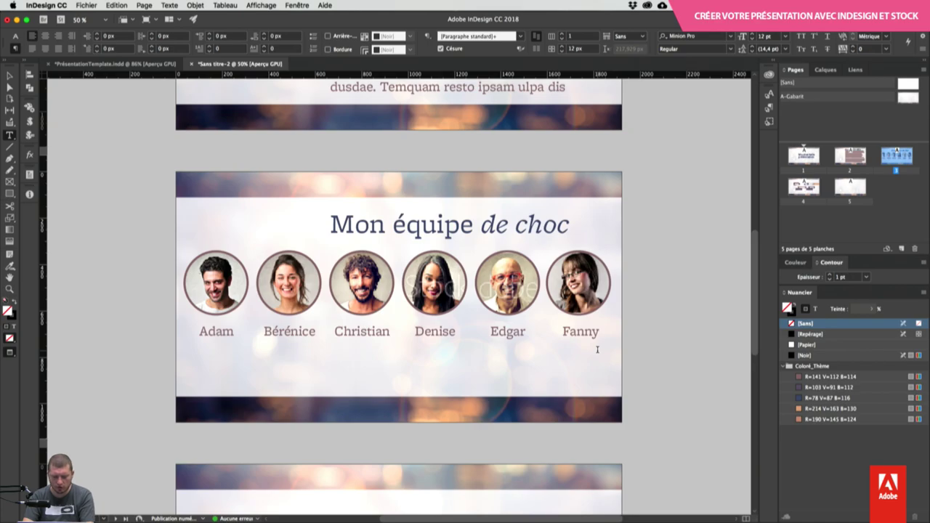
Step: View the slides in full-screen presentation mode, browsing around the team and planning slides and returning to editing on slide 4
key("shift+w")
key("Left")
key("Right")
key("Right")
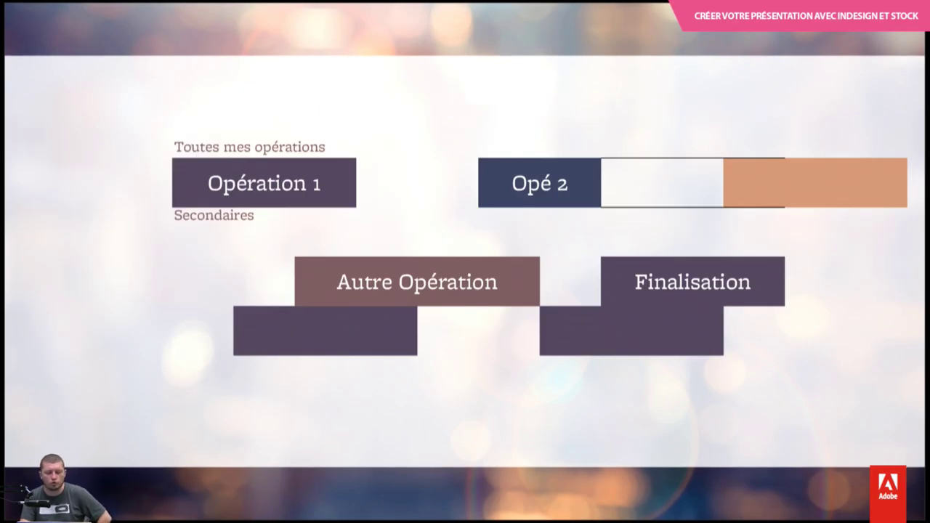
key("Right")
key("Left")
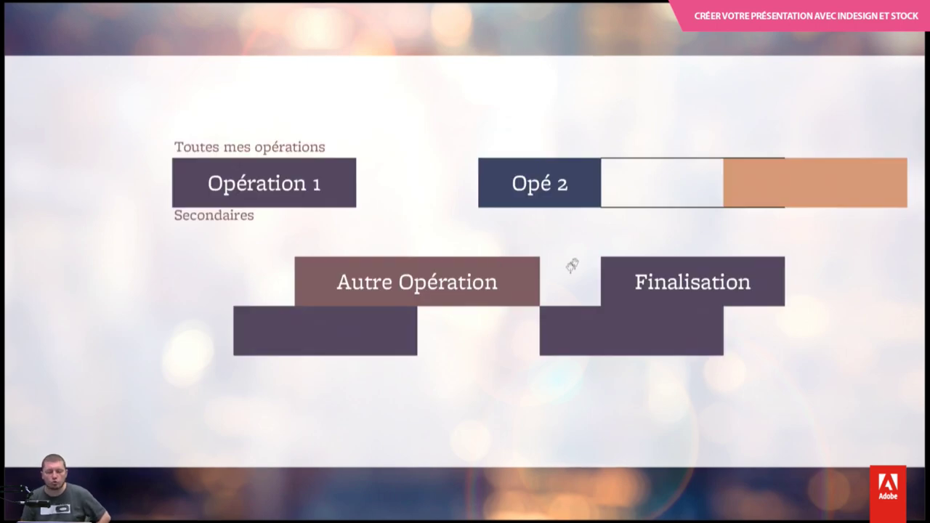
key("Escape")
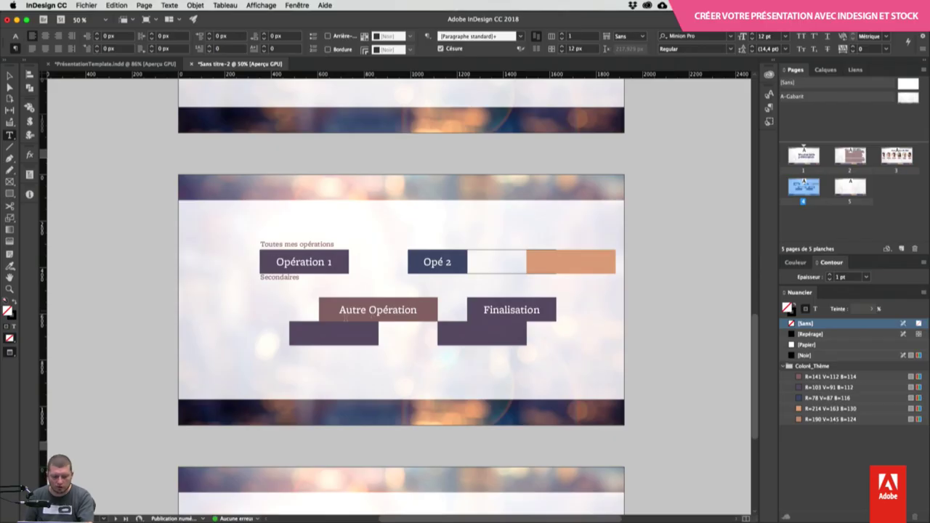
Step: Create a cell style named "Inter Cell" from the "Toutes mes opérations" heading row of the planning table
left_click(256, 244)
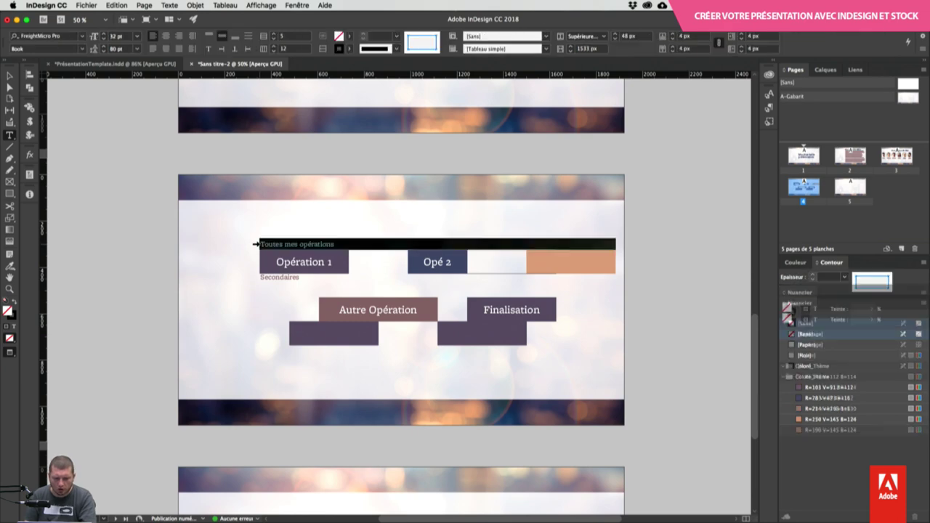
left_click(453, 35)
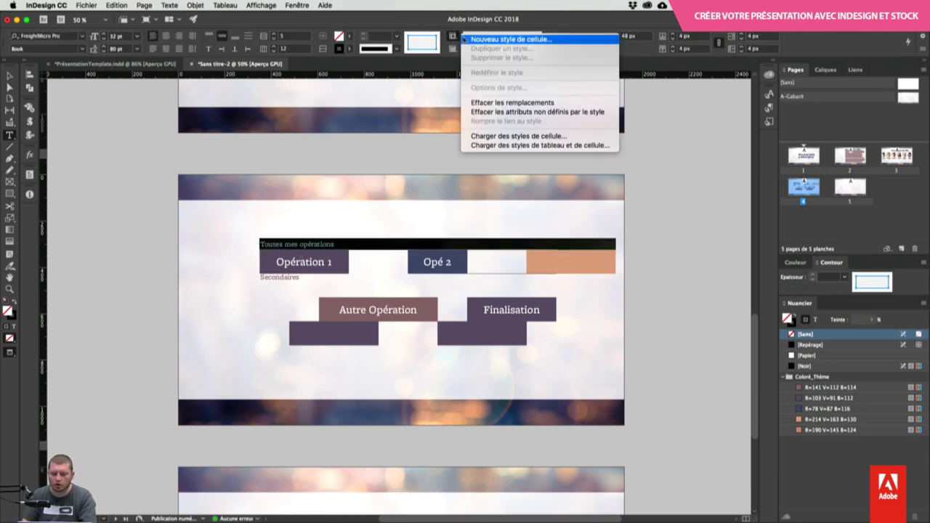
left_click(474, 39)
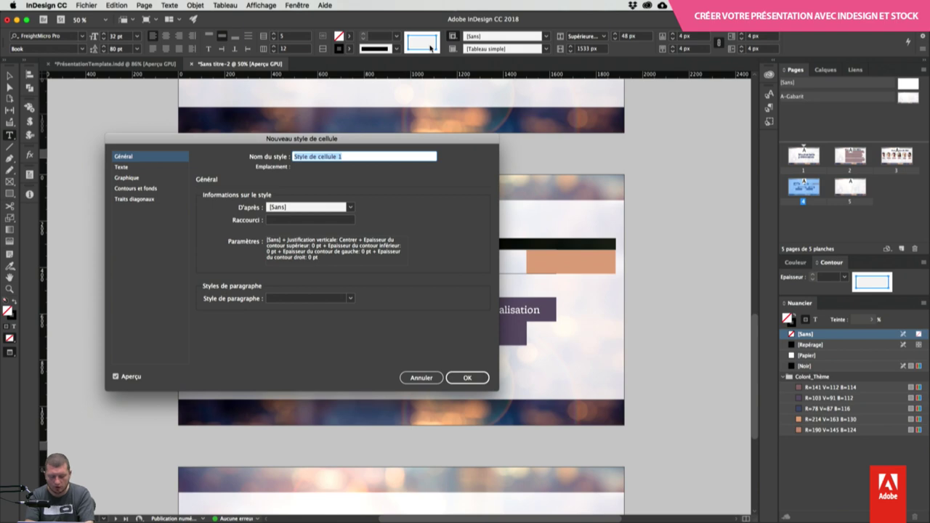
type("Inter Cell")
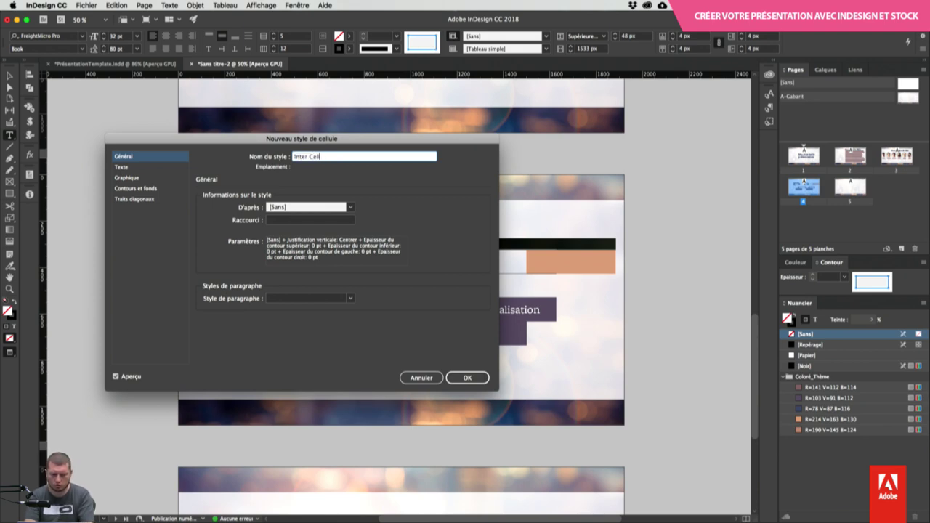
key("Return")
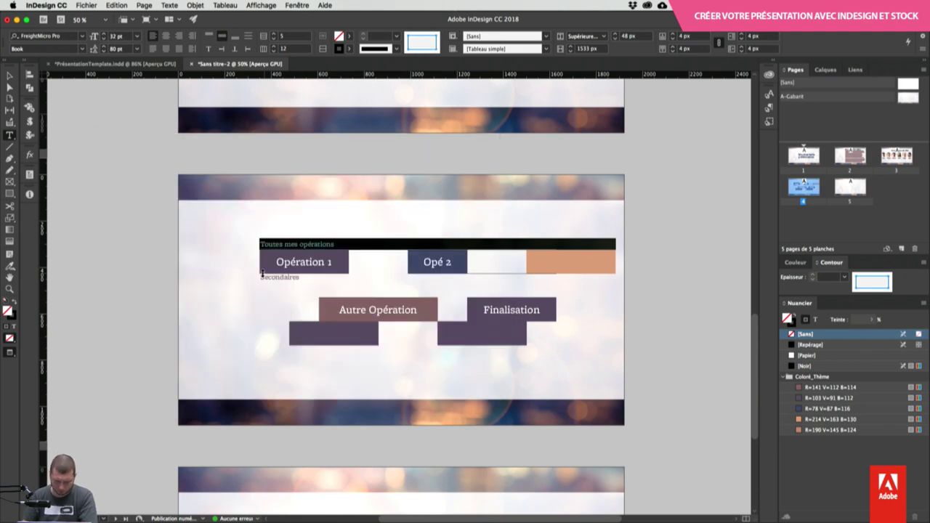
Step: Apply the Inter Cell cell style to the "Secondaires" heading row
left_click(255, 278)
left_click(256, 279)
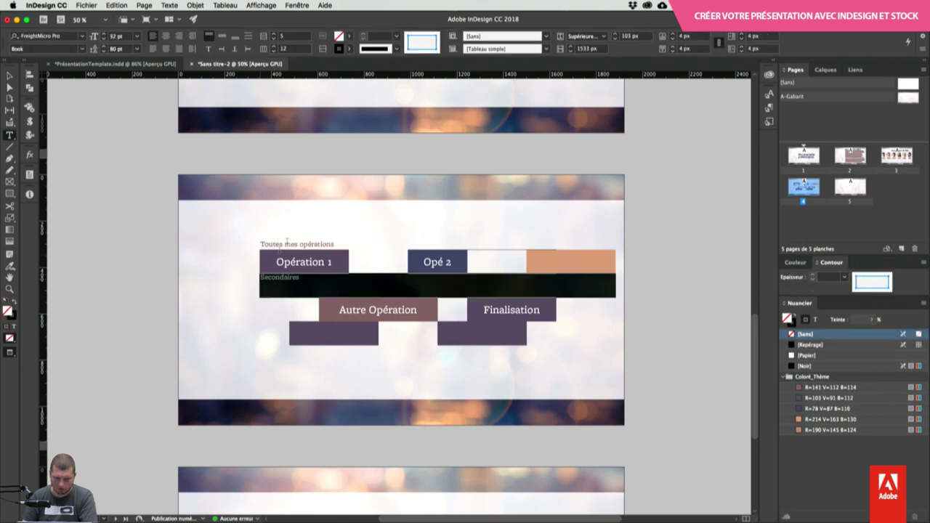
left_click(510, 35)
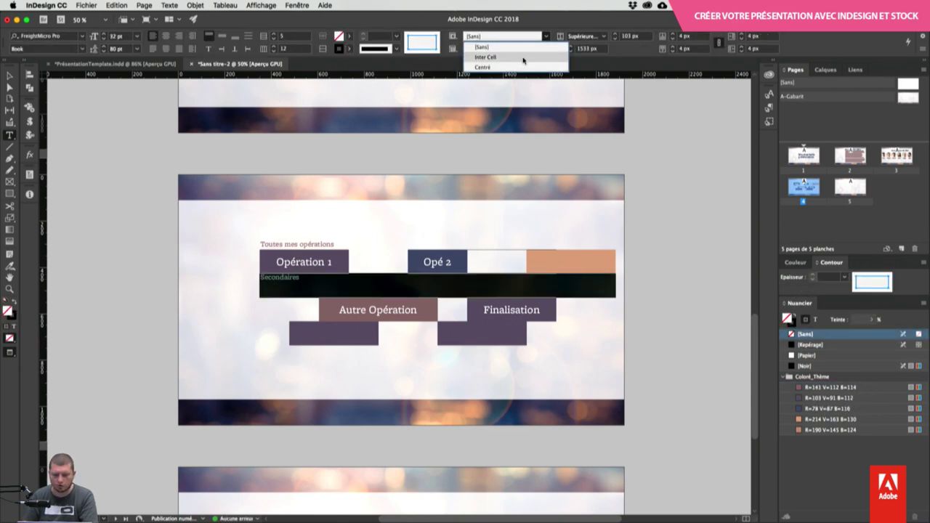
left_click(522, 59)
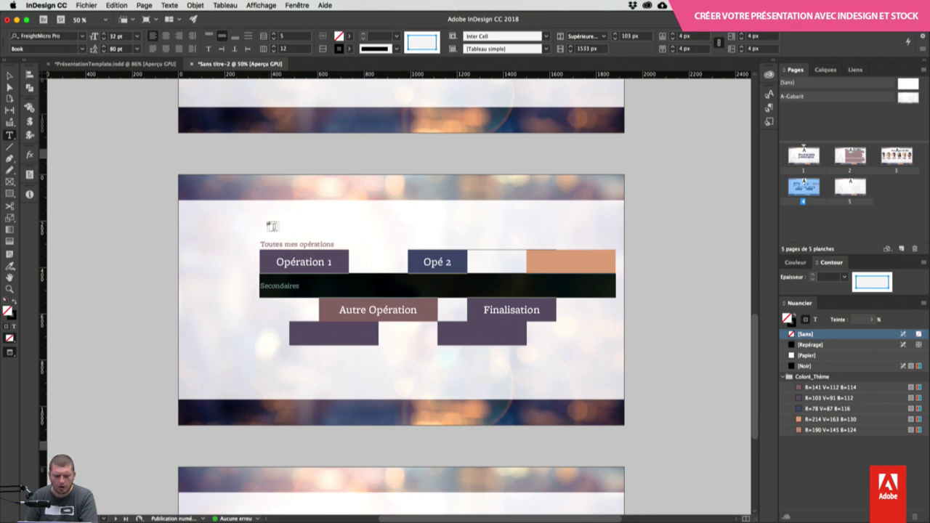
Step: Apply the Inter Cell cell style to the "Toutes mes opérations" heading row
left_click(260, 244)
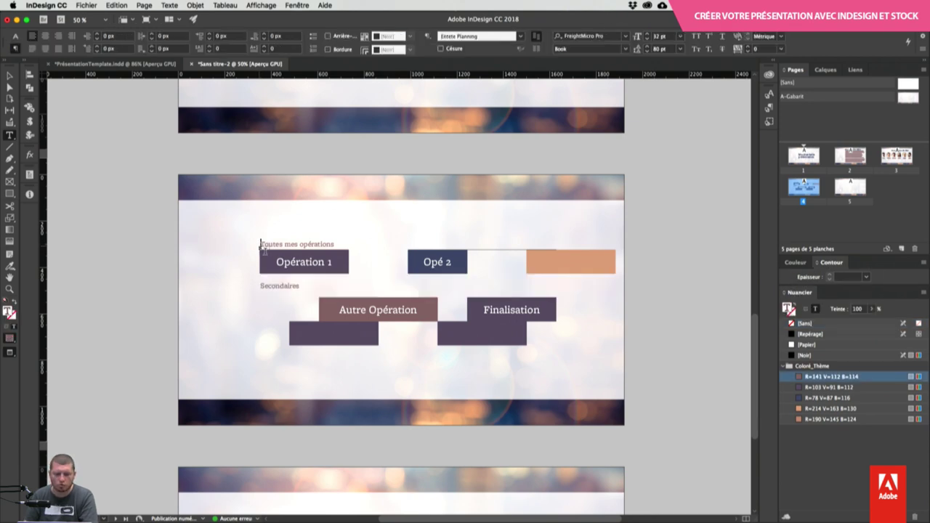
left_click(257, 244)
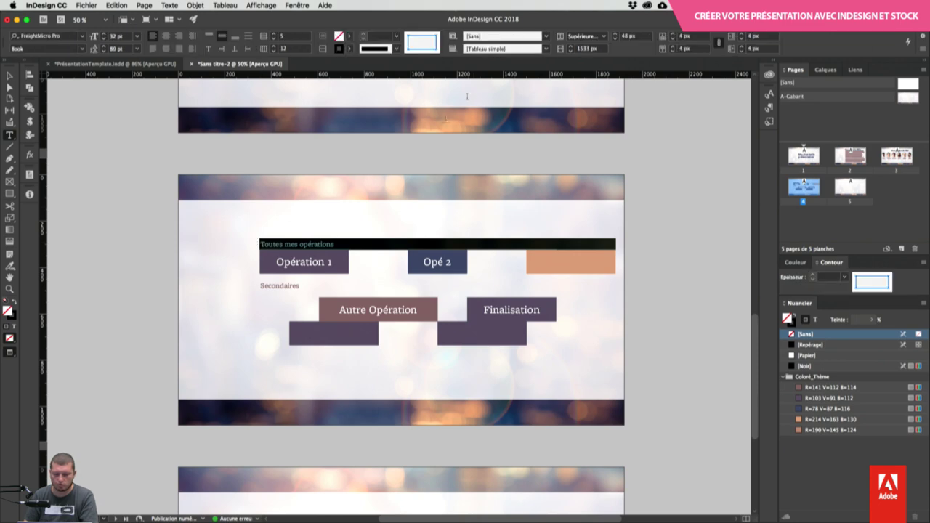
left_click(463, 37)
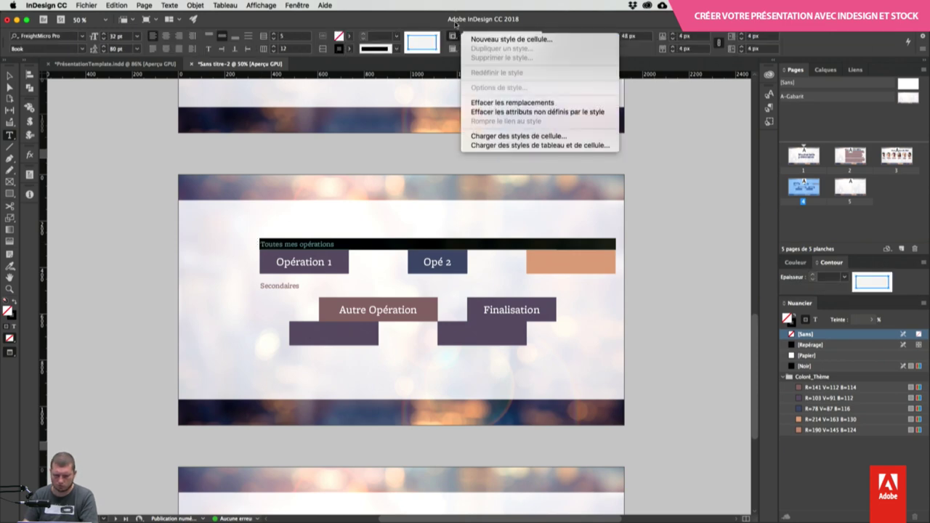
left_click(510, 35)
left_click(541, 37)
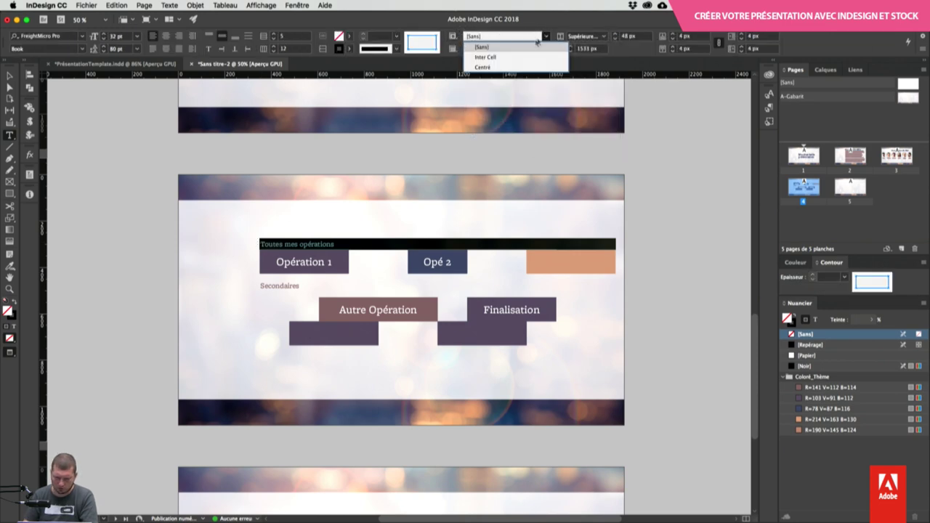
left_click(498, 58)
Step: Examine the general, text, graphic, and stroke and fill options of the Inter Cell style, and leave them without changes
left_click(458, 38)
left_click(502, 88)
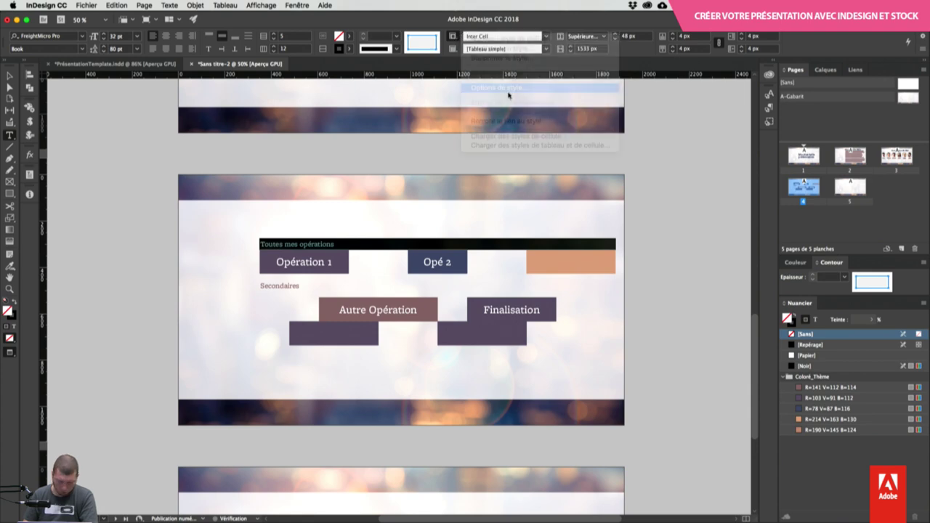
left_click(142, 168)
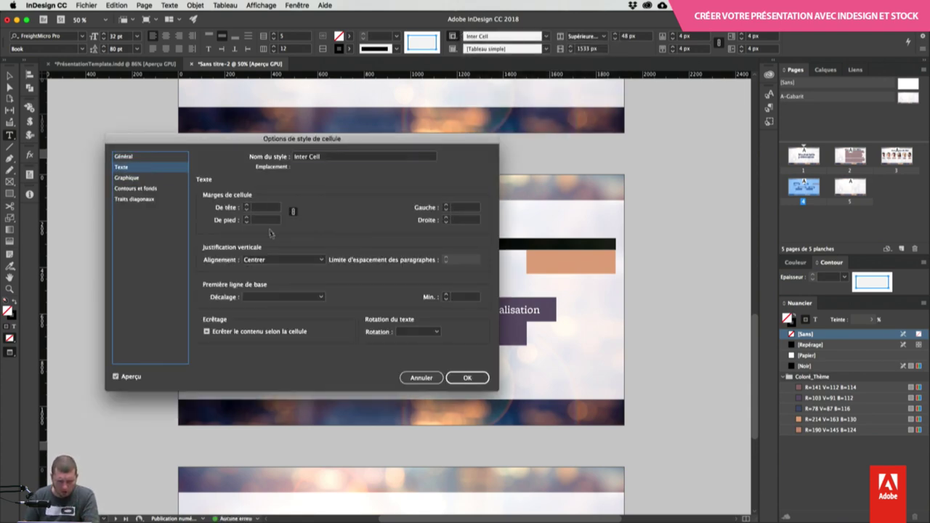
key("Down")
key("Up")
key("Up")
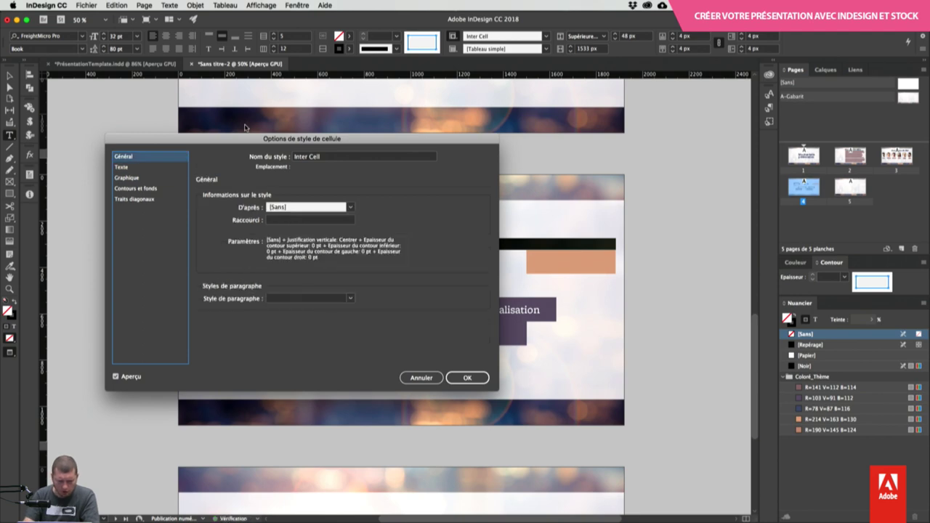
key("Down")
key("Down")
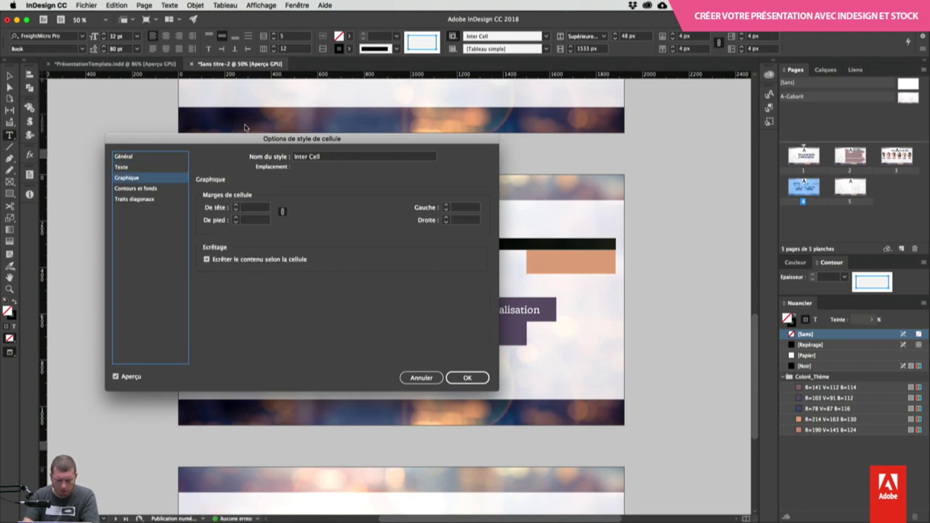
key("Down")
key("Down")
key("Up")
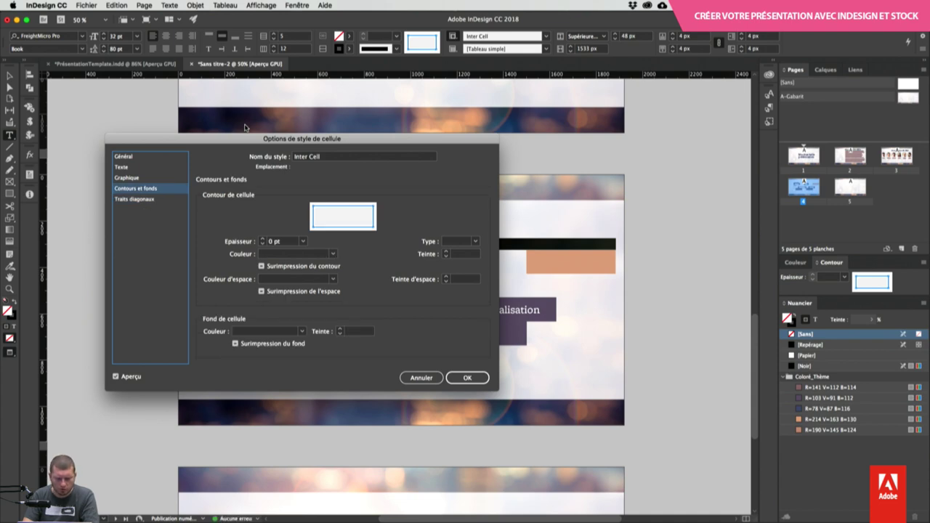
key("Up")
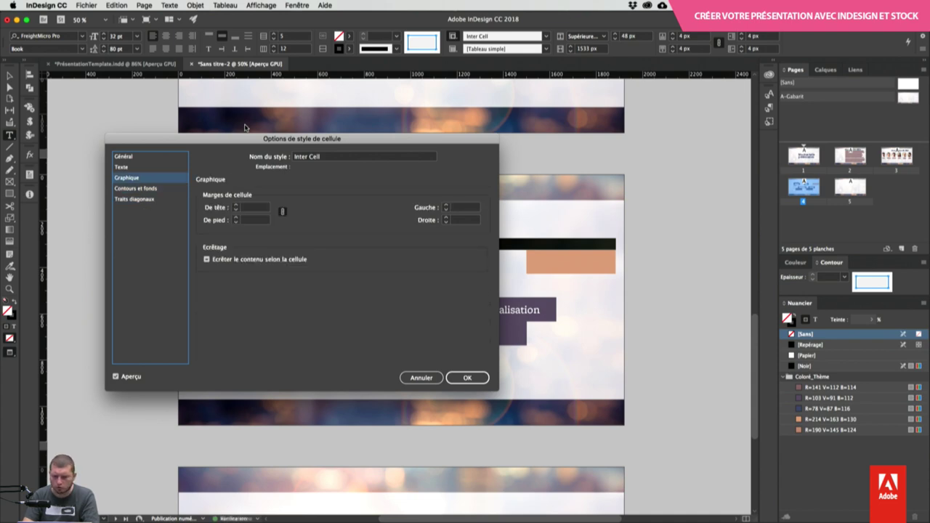
key("Up")
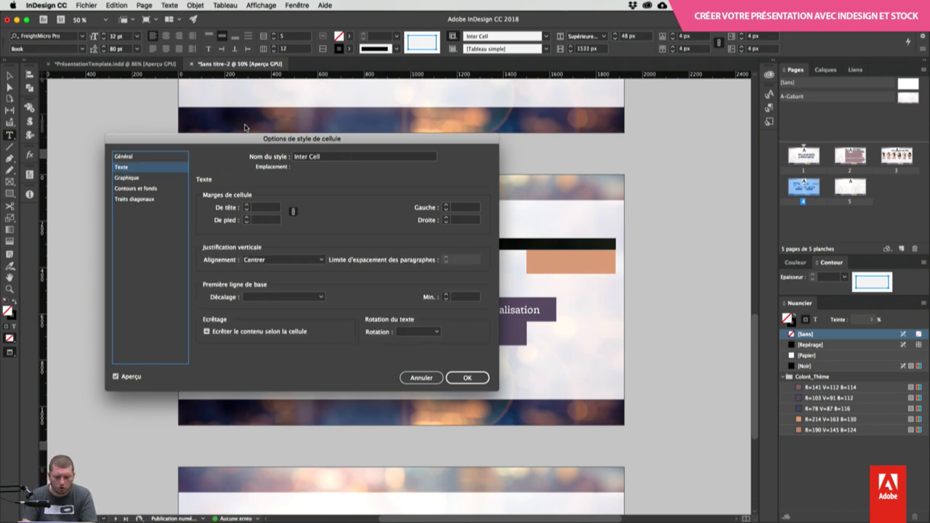
left_click(422, 377)
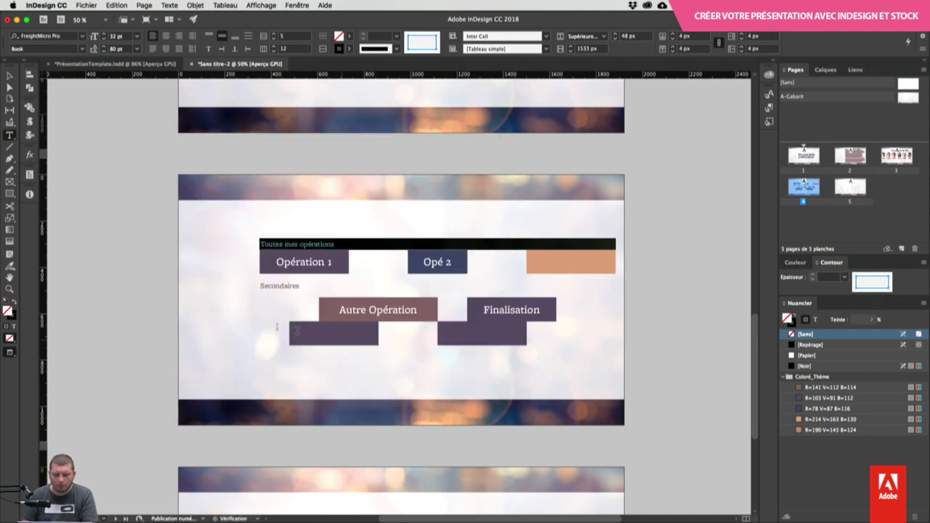
Step: Select the "Secondaires" row and set the planning table's row count to 6
left_click(256, 285)
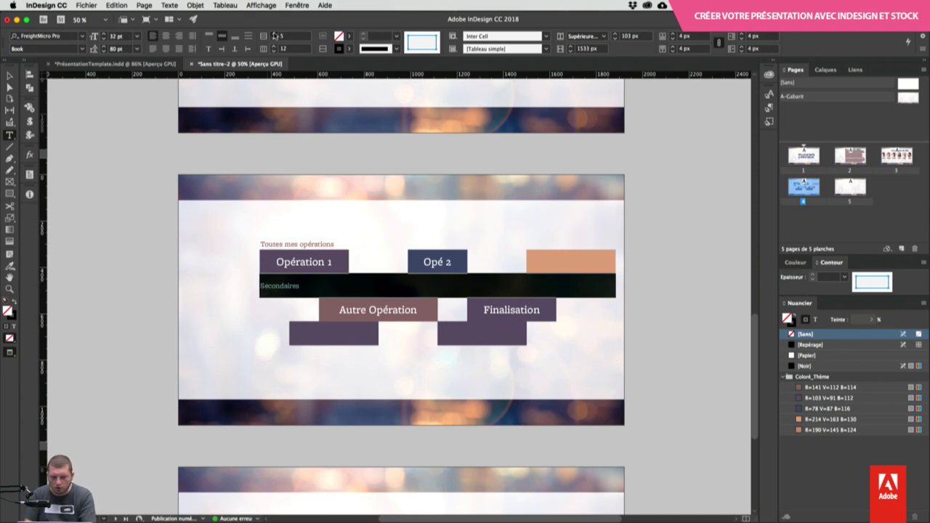
left_click(272, 34)
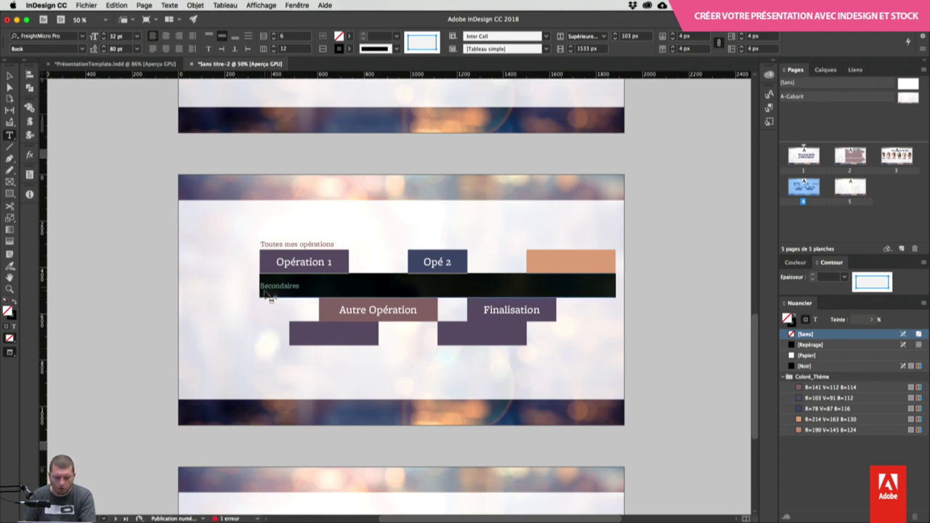
Step: Duplicate the "Secondaires" heading row below the second operations row and set the upper "Secondaires" row's height to 60 px
left_click_drag(269, 295, 276, 331)
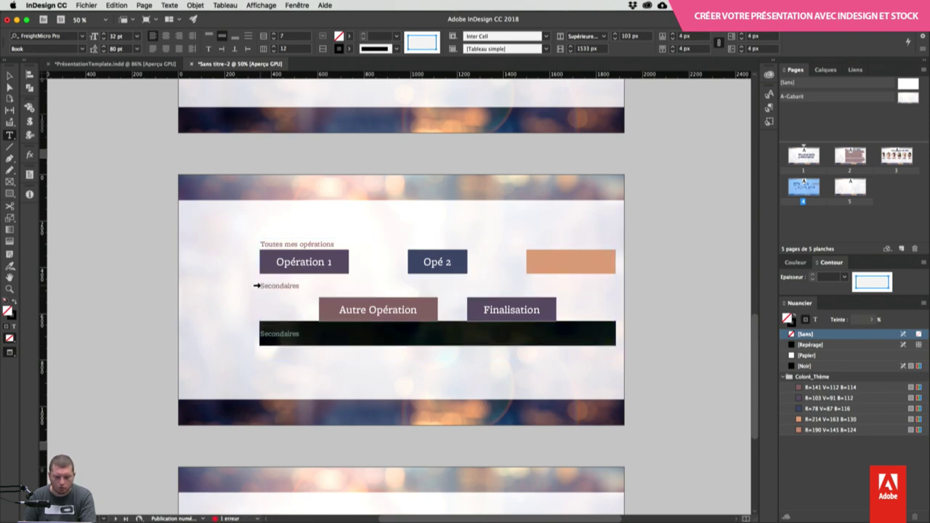
left_click(256, 285)
left_click(630, 36)
type("70")
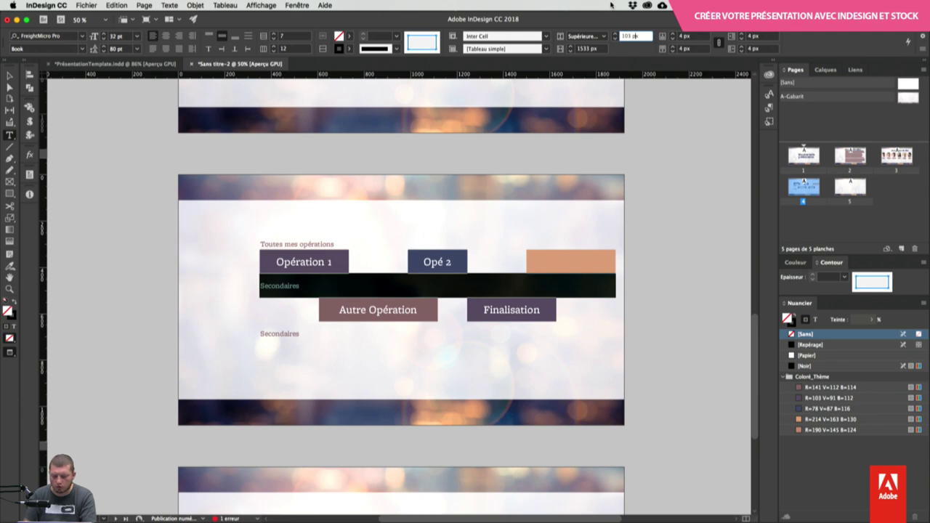
key("Return")
key("shift+Down")
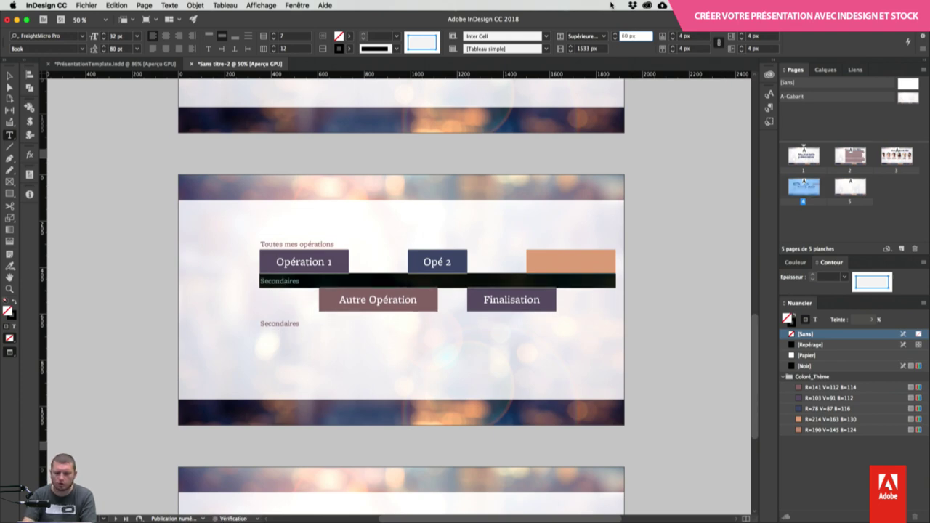
Step: Set the lower "Secondaires" heading row to the same 60 px height as the upper one and deselect the table
left_click(255, 324)
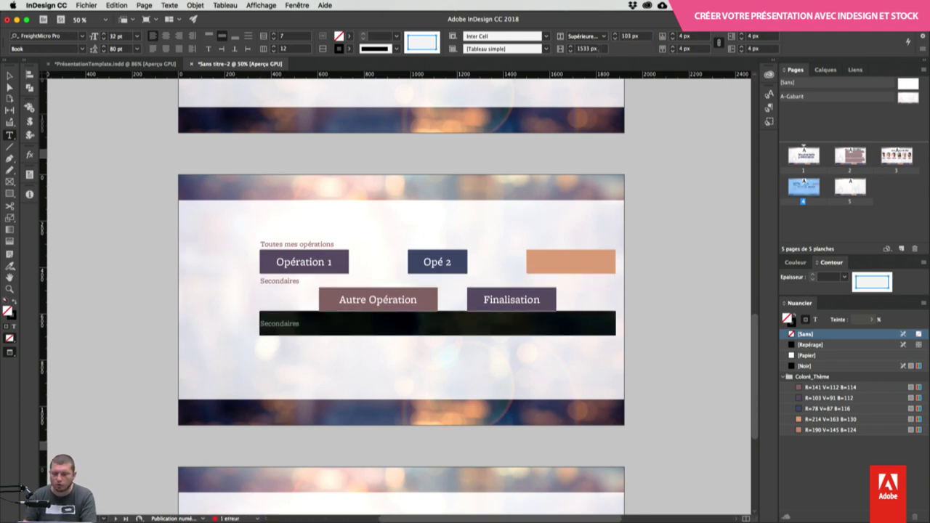
left_click(629, 36)
type("70")
key("Return")
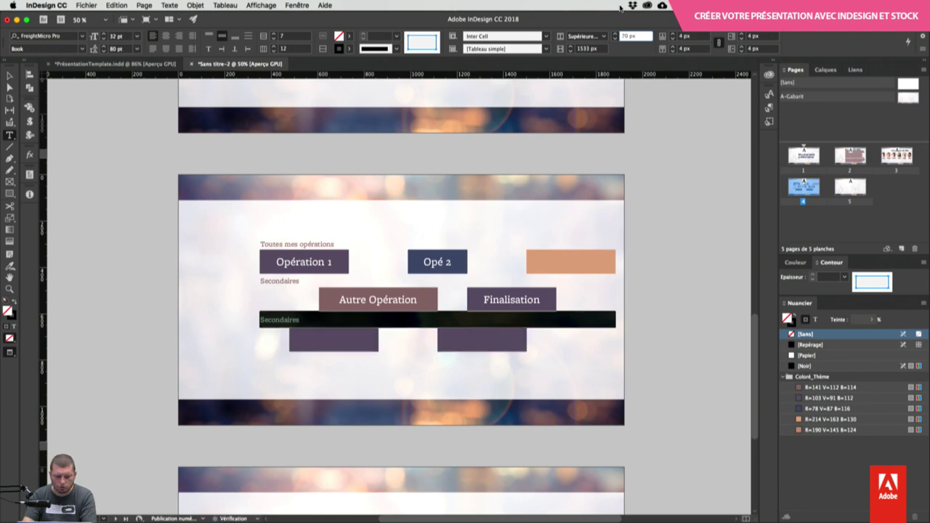
key("Escape")
key("w")
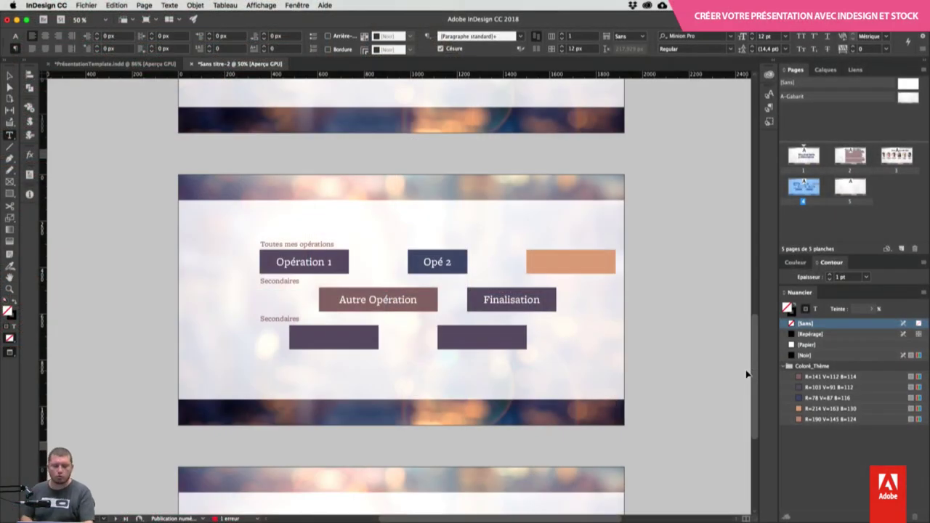
Step: Save the document to the desktop (Bureau) as MaPremierePresentation in InDesign CC 2018 format
key("super+s")
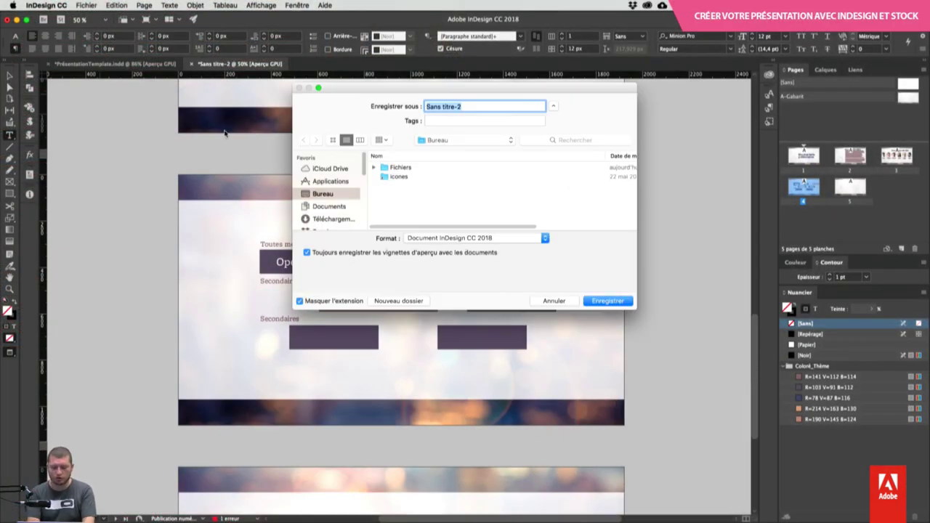
type("Ma")
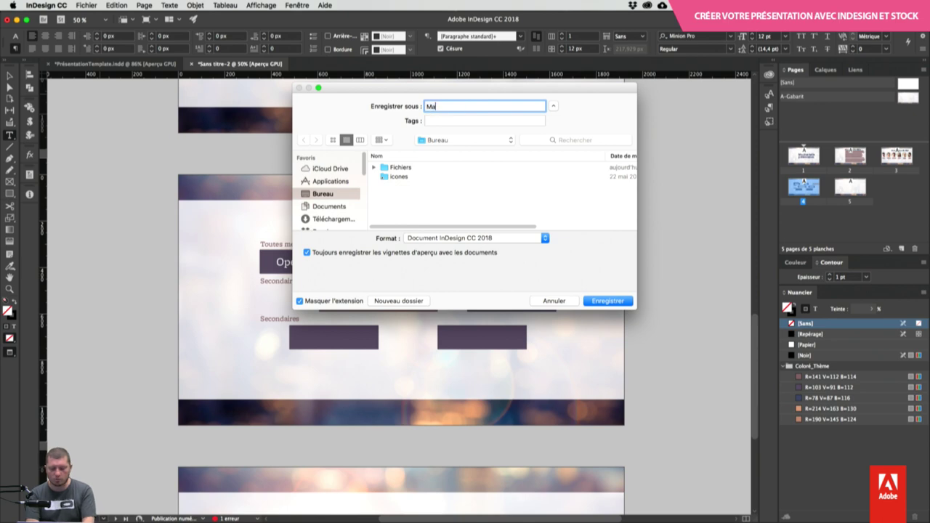
type("PremierePresentation")
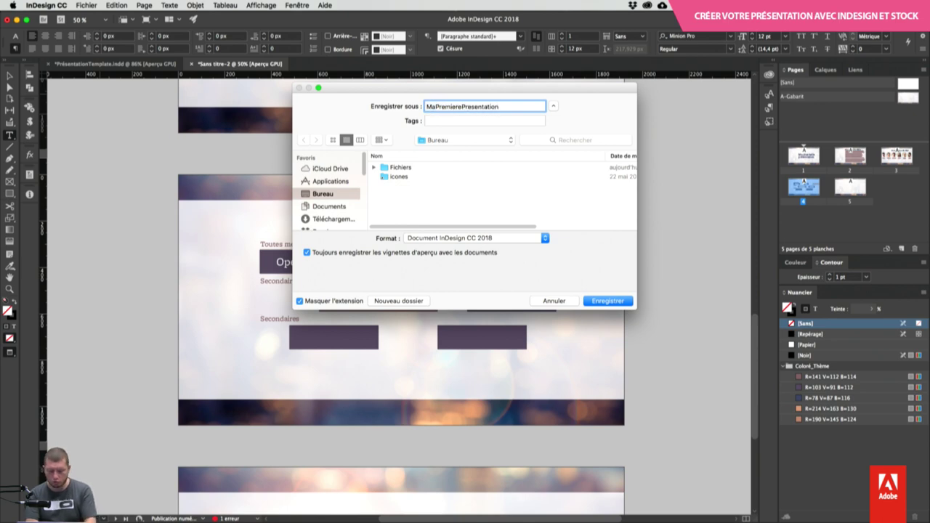
key("Return")
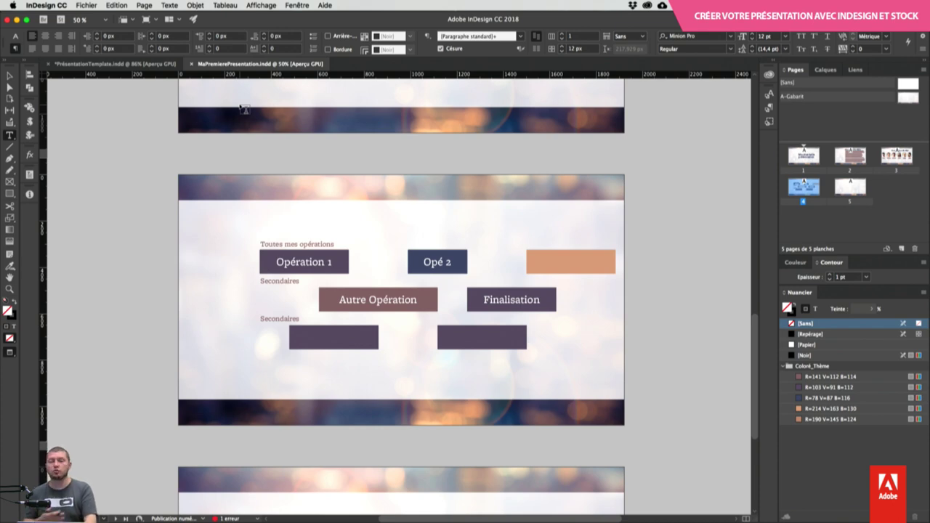
Step: Review the slides full screen in presentation mode, stepping between the title slide and the planning slide, and return to editing
key("shift+w")
key("Left")
key("Left")
key("Left")
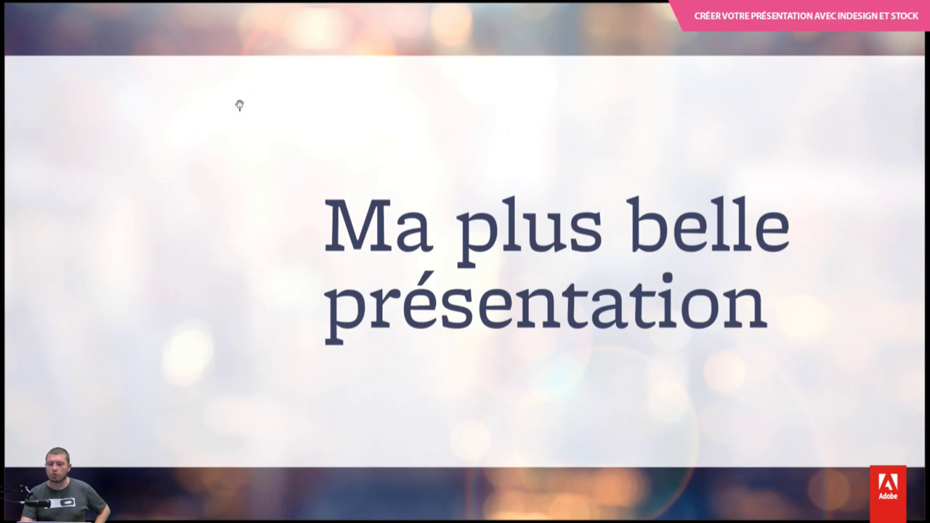
key("Right")
key("Right")
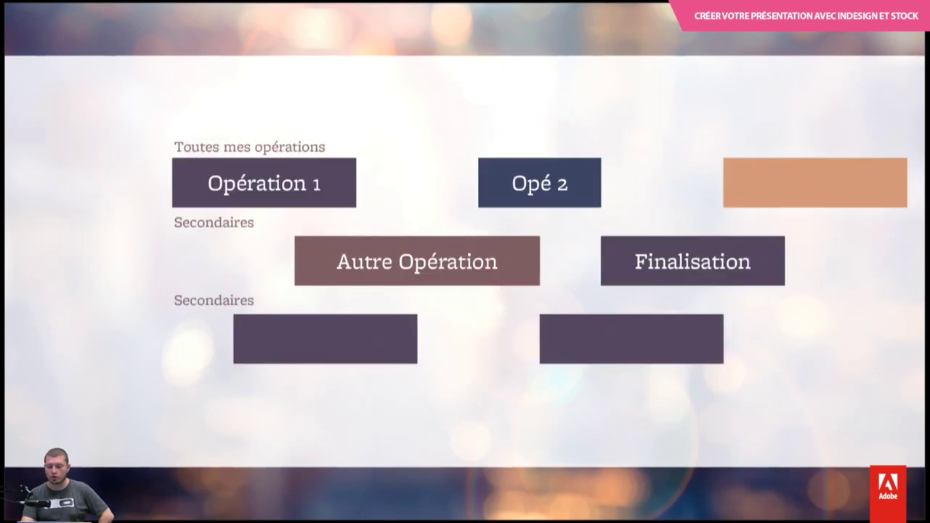
key("Left")
key("Left")
key("Right")
key("Right")
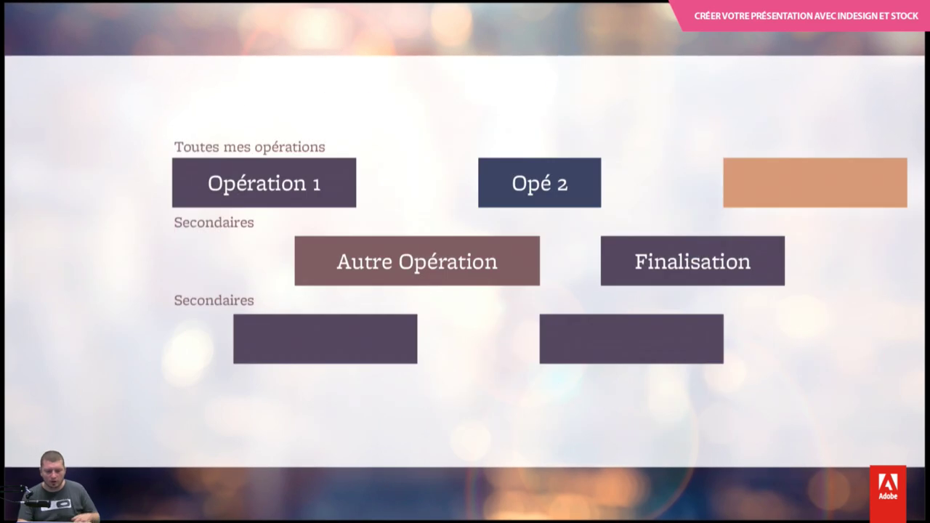
key("Escape")
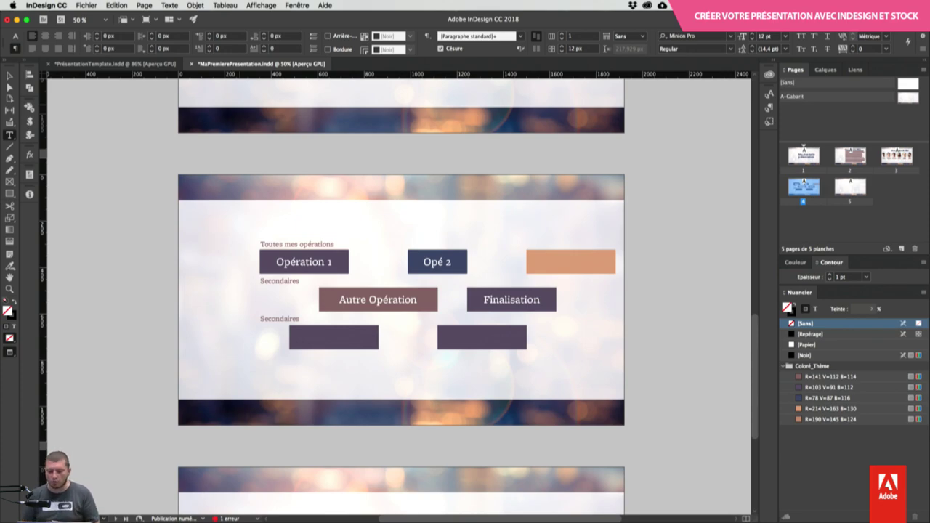
Step: Set the font of the whole "Ma plus belle présentation" title on slide 1 to Acumin Pro Thin
scroll(661, 320, "up", 12)
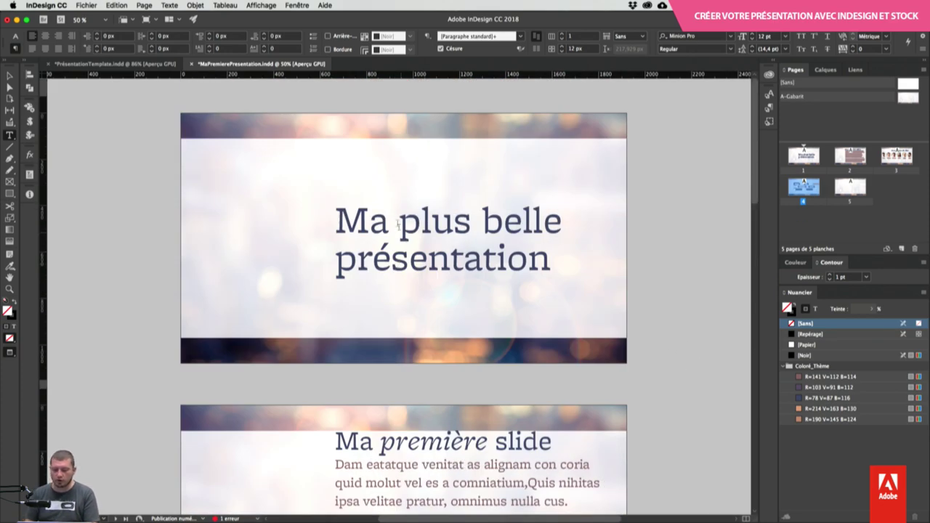
left_click(402, 221)
key("ctrl+a")
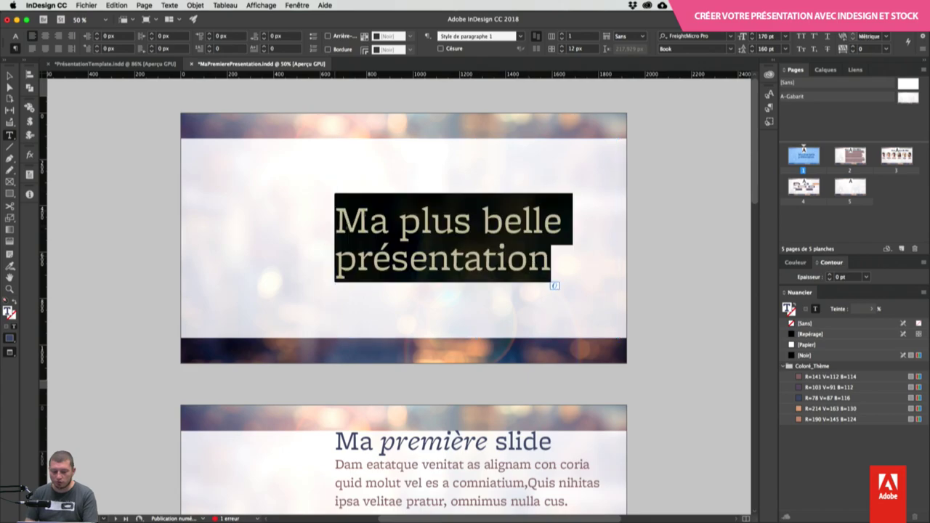
left_click(15, 35)
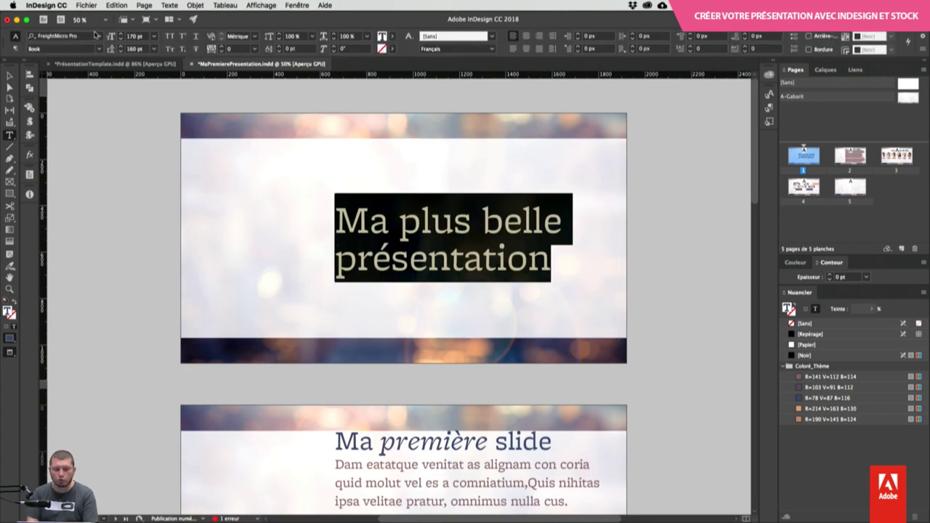
left_click(101, 37)
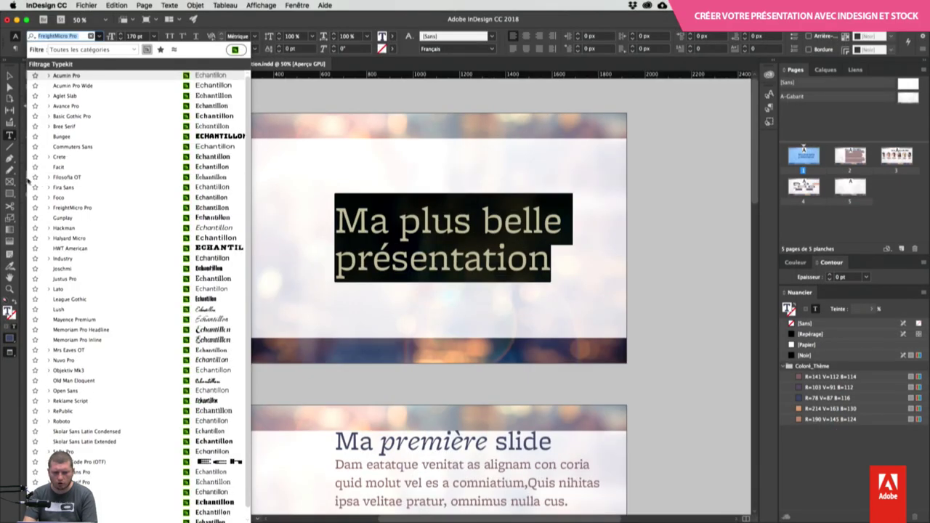
left_click(79, 36)
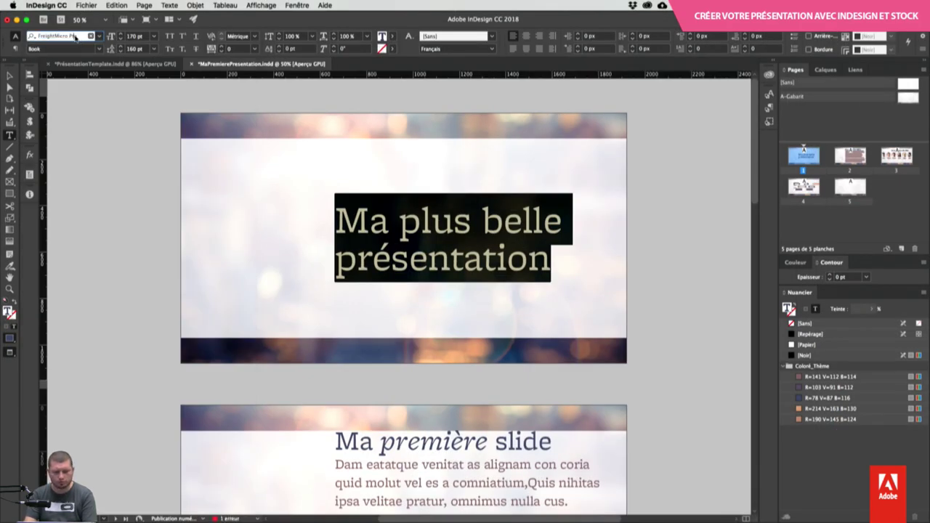
key("Down")
key("Down")
key("Down")
key("Down")
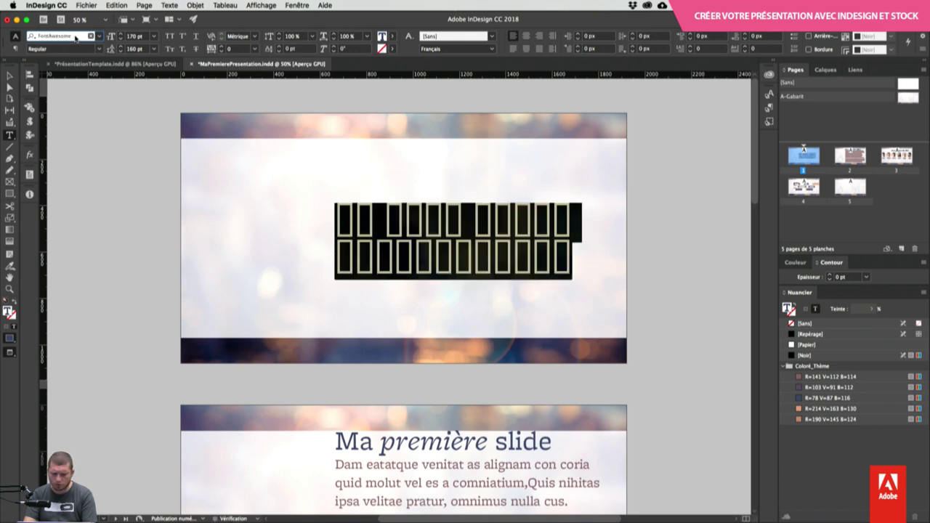
key("Down")
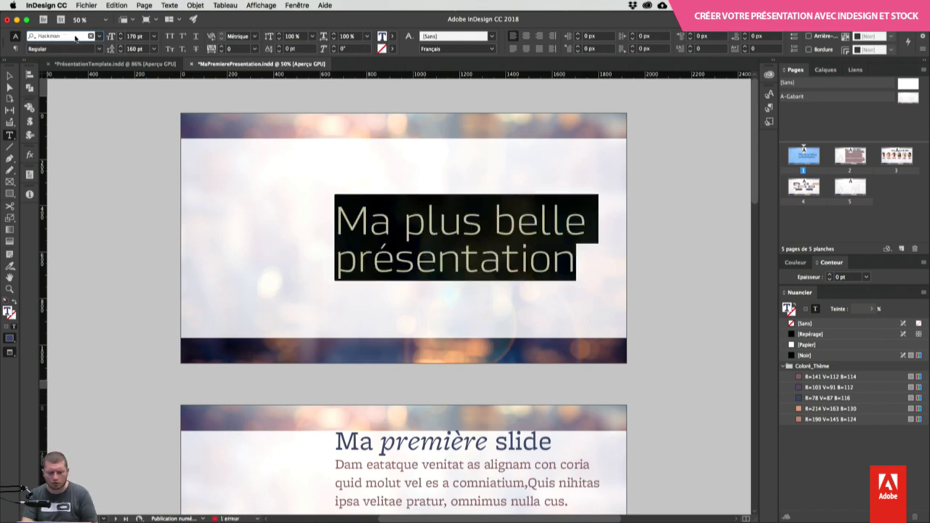
key("Down")
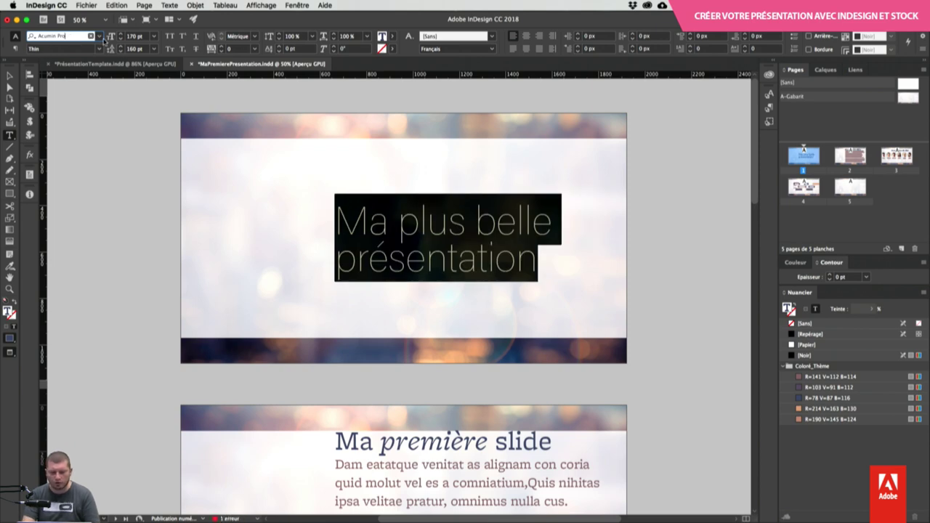
left_click(536, 65)
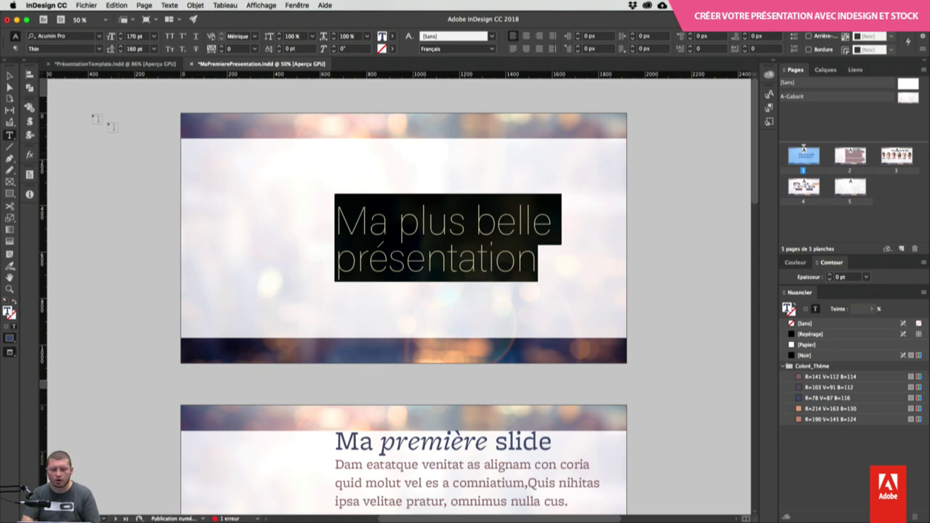
Step: Redefine the paragraph style "Style de paragraphe 1" from the reformatted title and check the text on the other slides
left_click(16, 49)
left_click(520, 37)
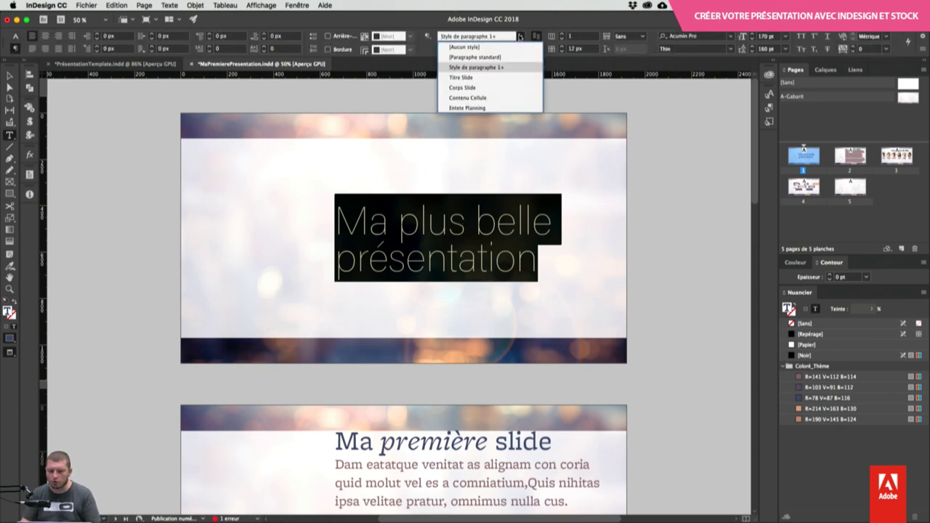
left_click(427, 36)
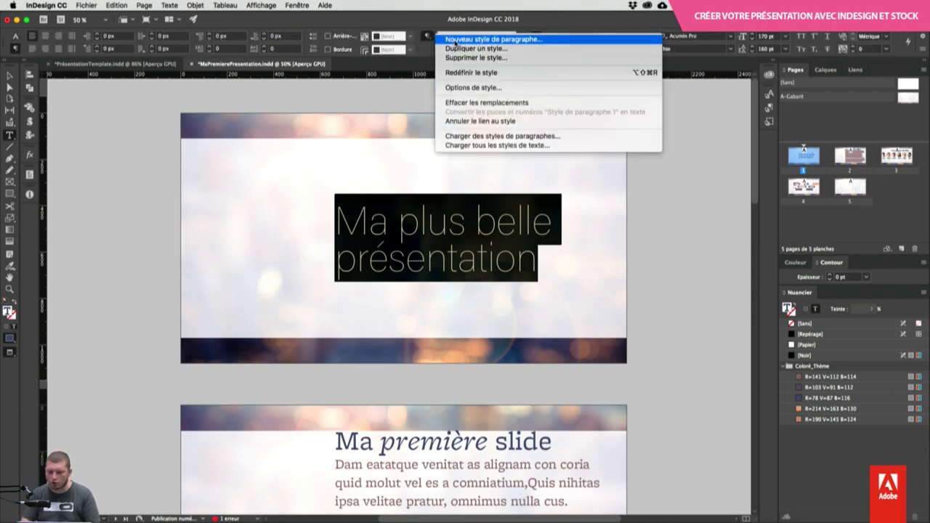
left_click(464, 74)
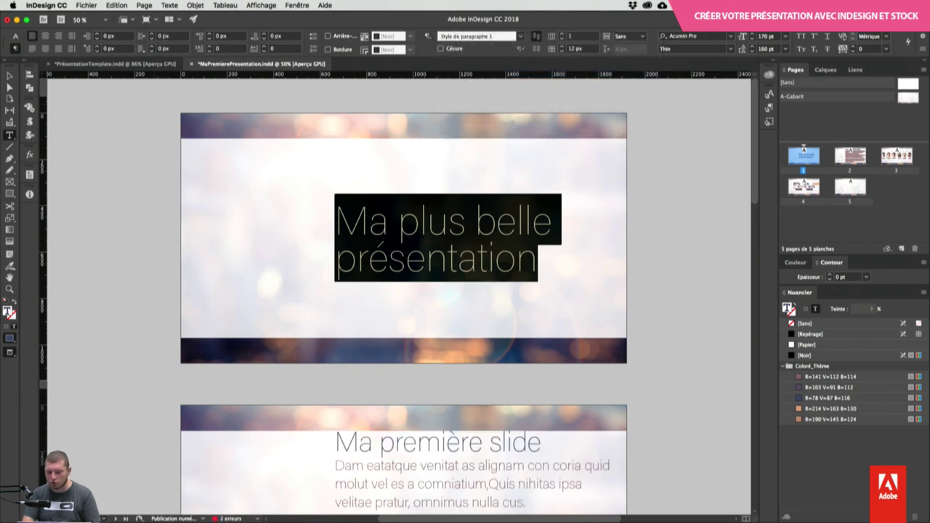
scroll(437, 291, "down", 5)
scroll(414, 287, "down", 10)
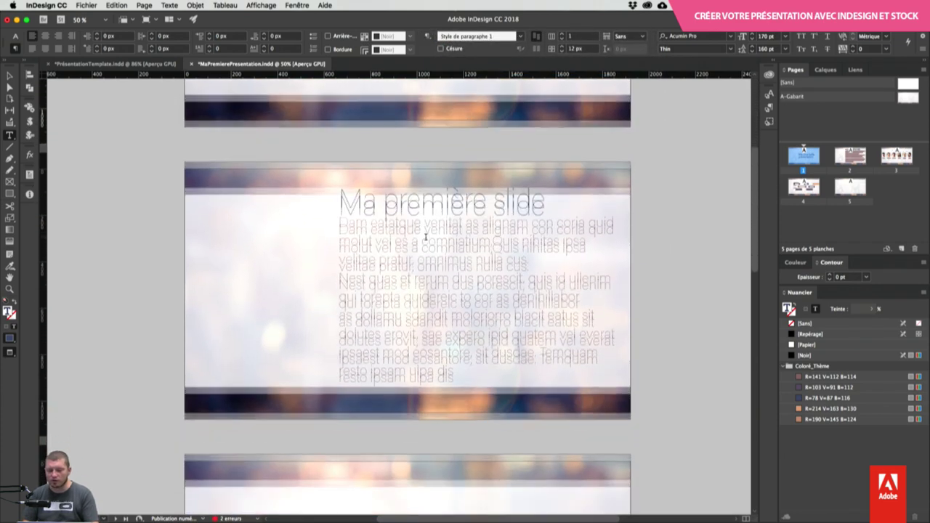
scroll(654, 407, "down", 14)
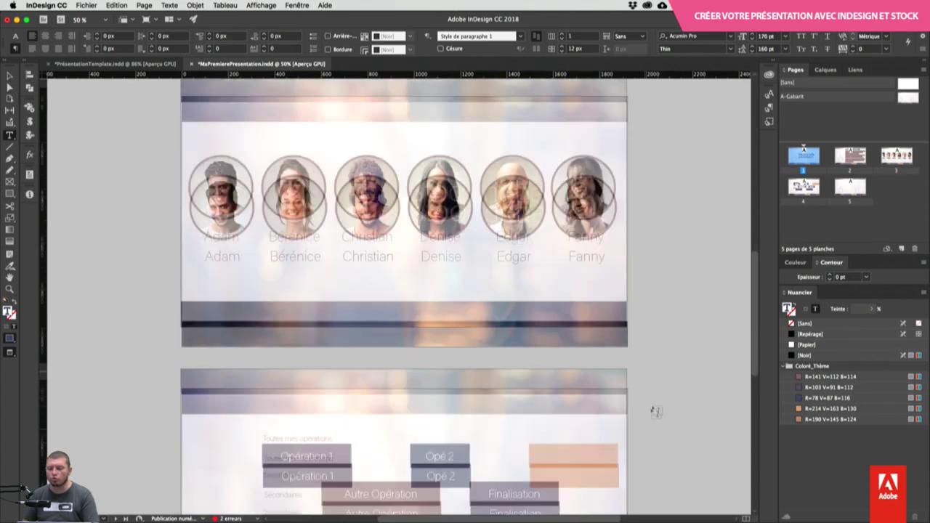
scroll(669, 384, "up", 20)
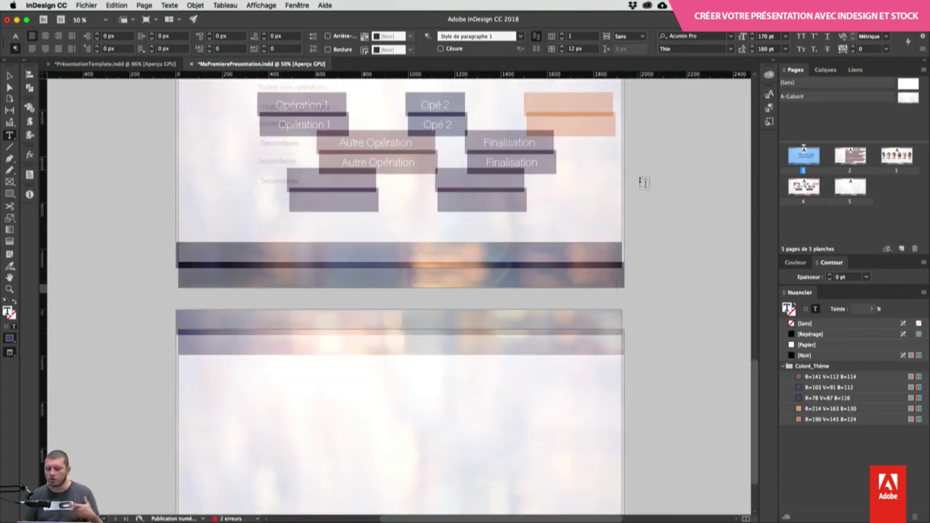
scroll(621, 244, "up", 4)
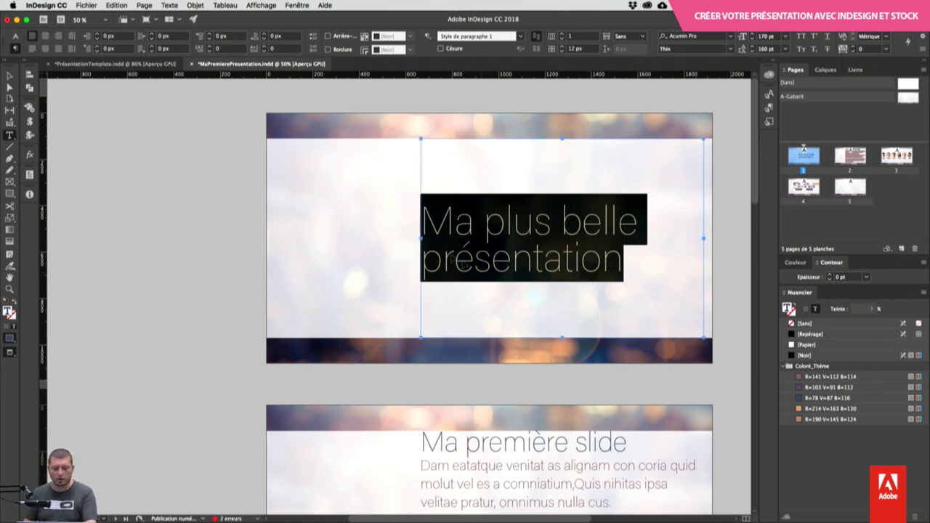
Step: Export all pages as MaPremierePresentation.pdf to the desktop (Bureau) using the [Qualité supérieure] PDF preset, accepting the overset text alert
left_click(87, 5)
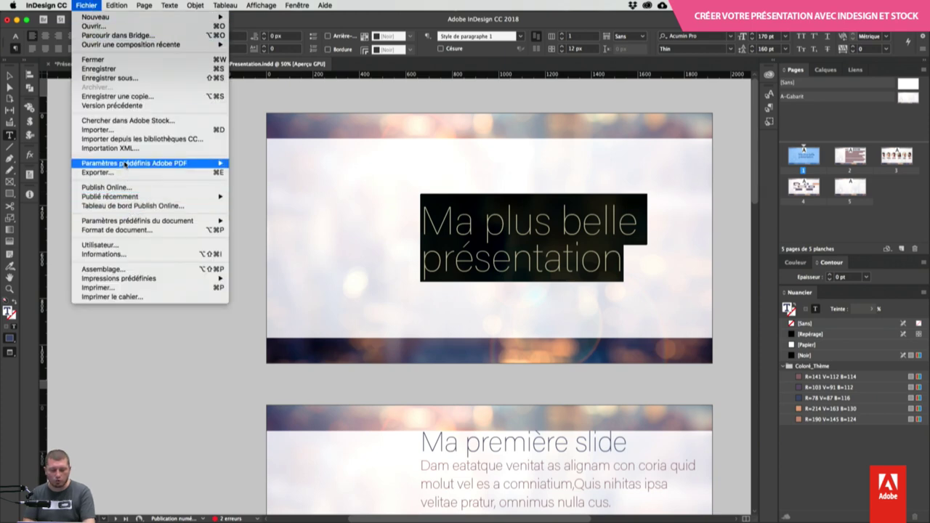
mouse_move(132, 165)
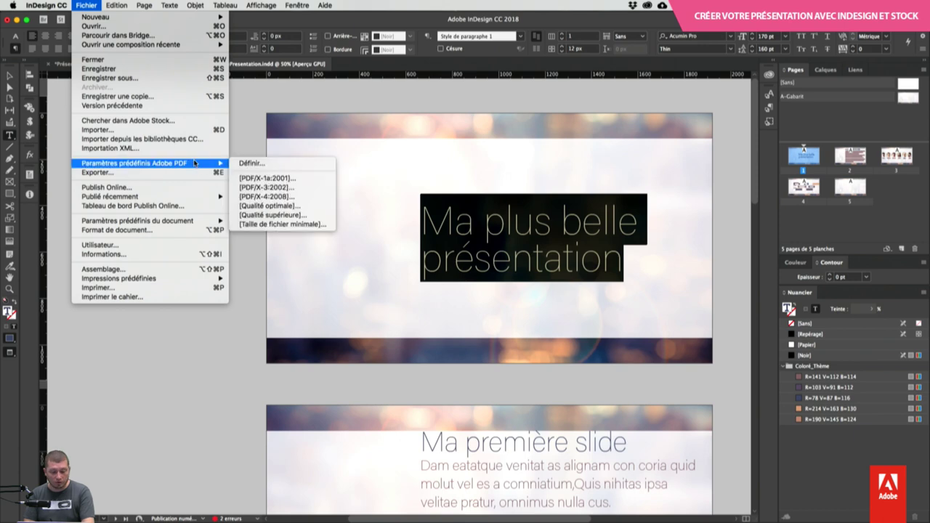
left_click(311, 216)
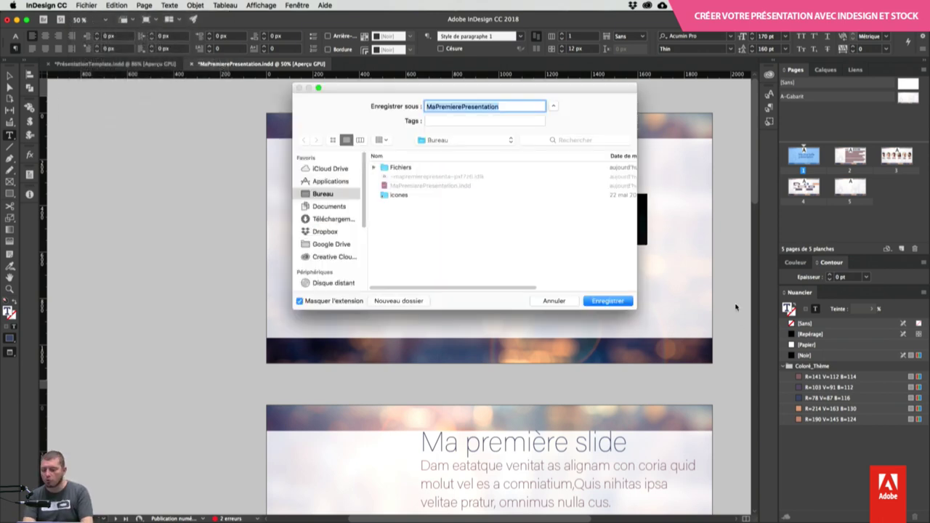
key("Return")
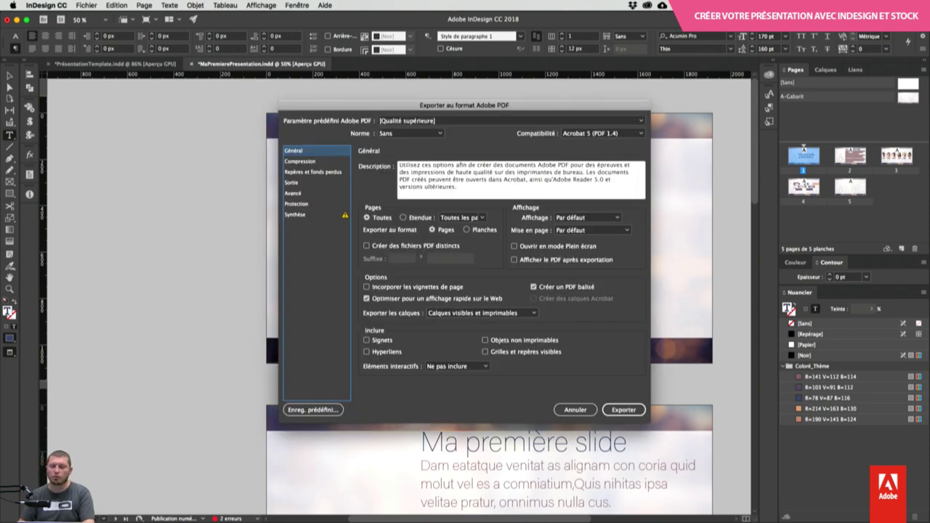
left_click(614, 410)
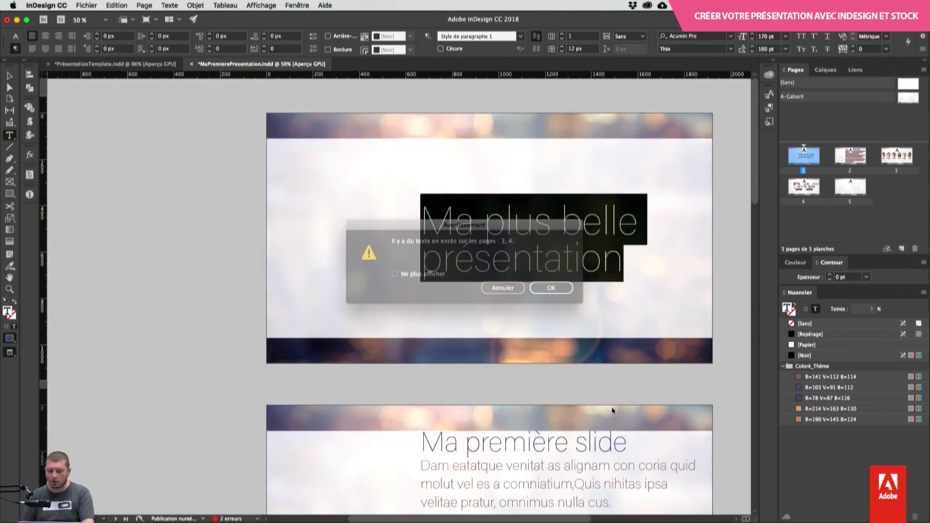
left_click(551, 287)
left_click(529, 218)
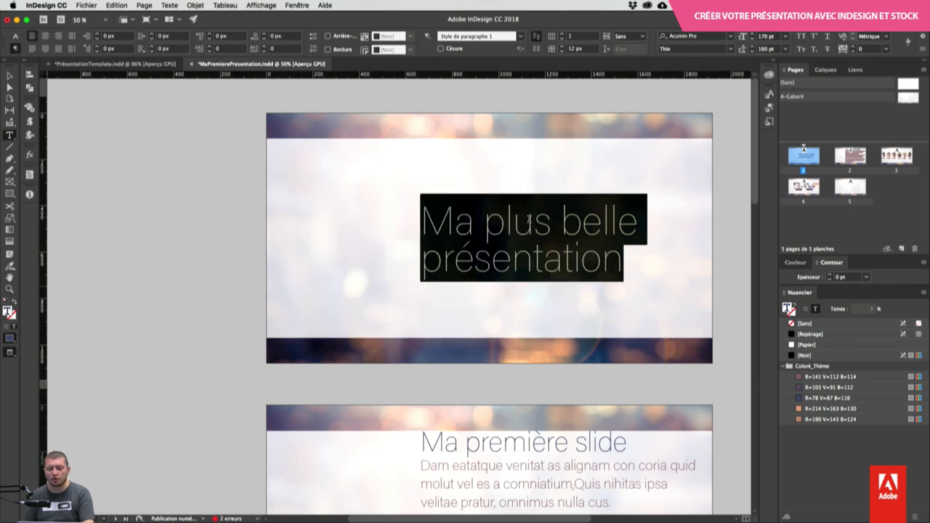
Step: Switch to Finder with the other apps hidden and preview MaPremierePresentation.pdf from the desktop
key("super+Tab")
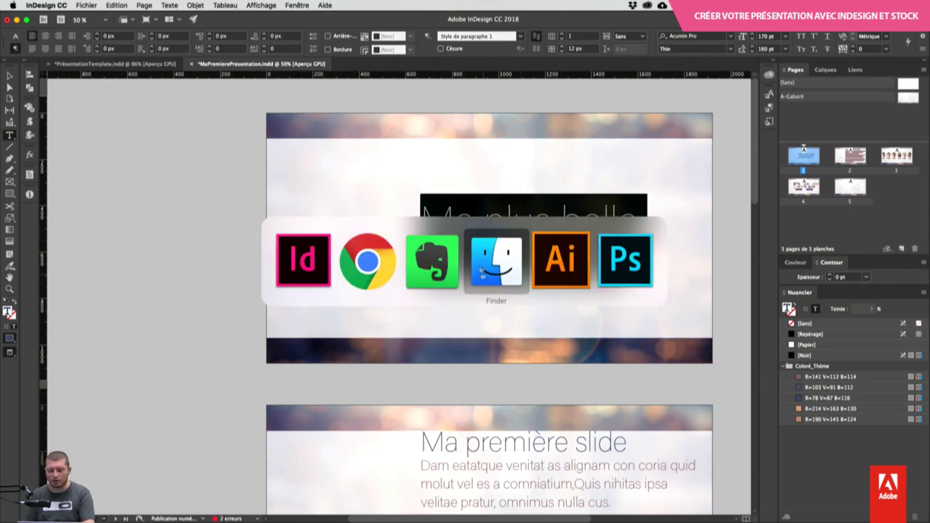
key("super+alt+h")
left_click(898, 306)
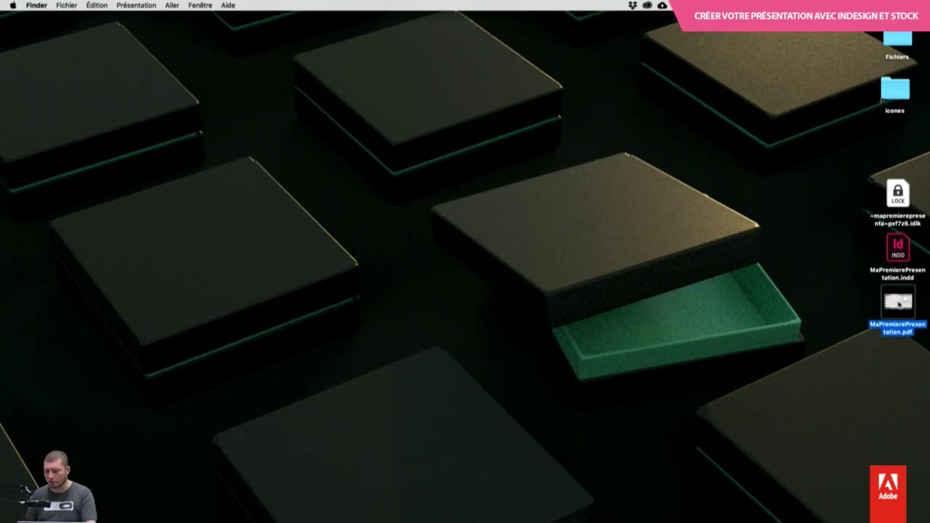
key("space")
Step: Check the slides in the PDF preview, going back to the title slide, and return to InDesign, closing the missing fonts alert
key("Down")
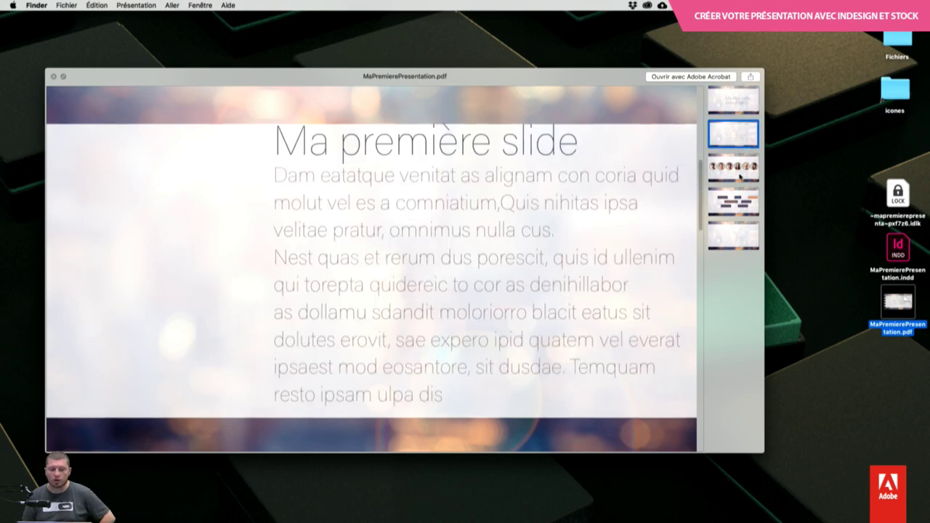
key("Down")
key("Down")
key("Down")
left_click(736, 156)
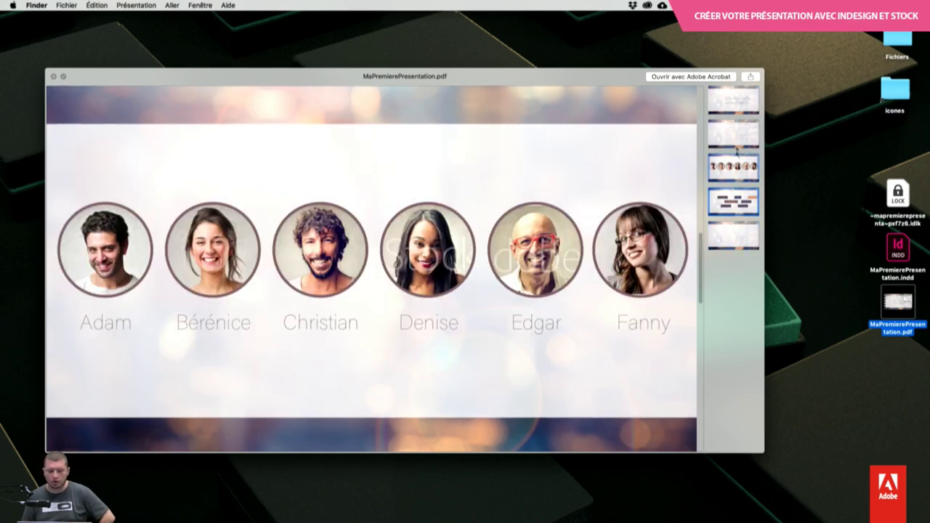
left_click(734, 135)
left_click(732, 109)
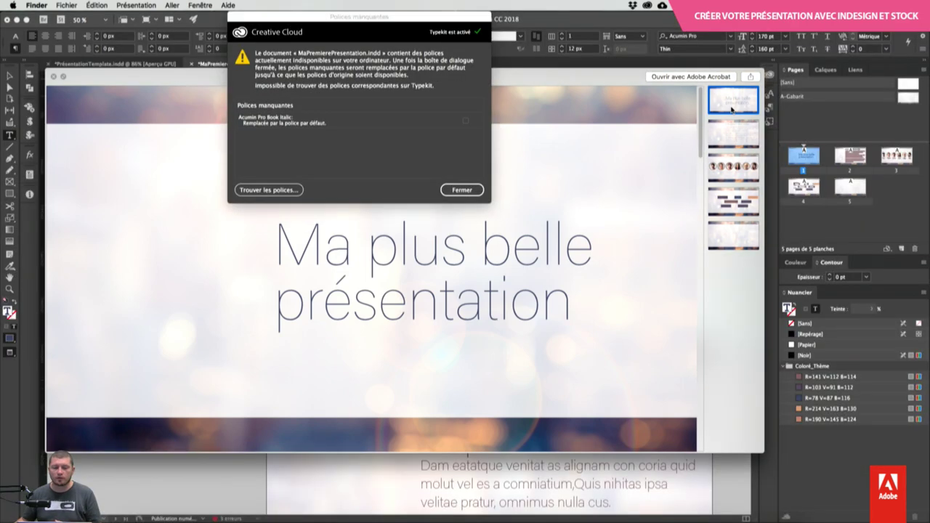
left_click(318, 195)
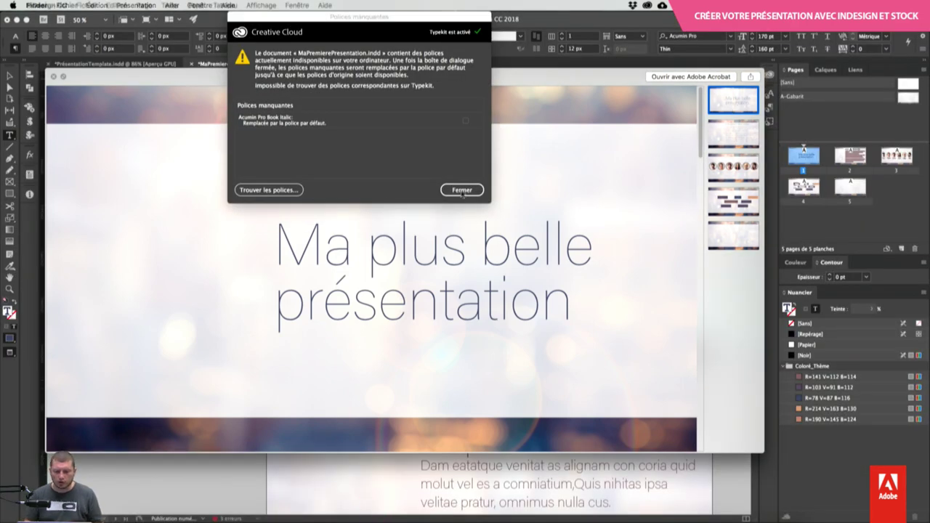
left_click(462, 190)
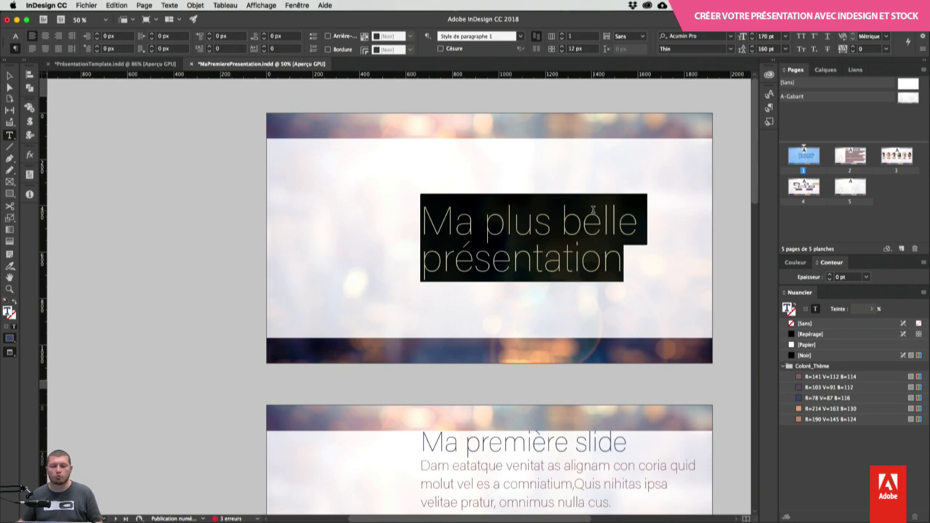